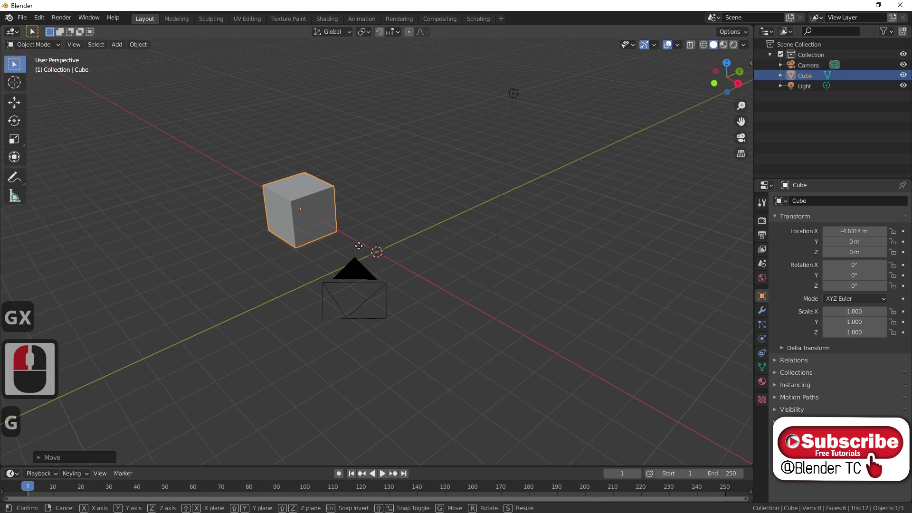
Move the cube along the Y axis to about 9.24 m and along the Z axis to about -4.19 m.
key("y")
left_click(520, 214)
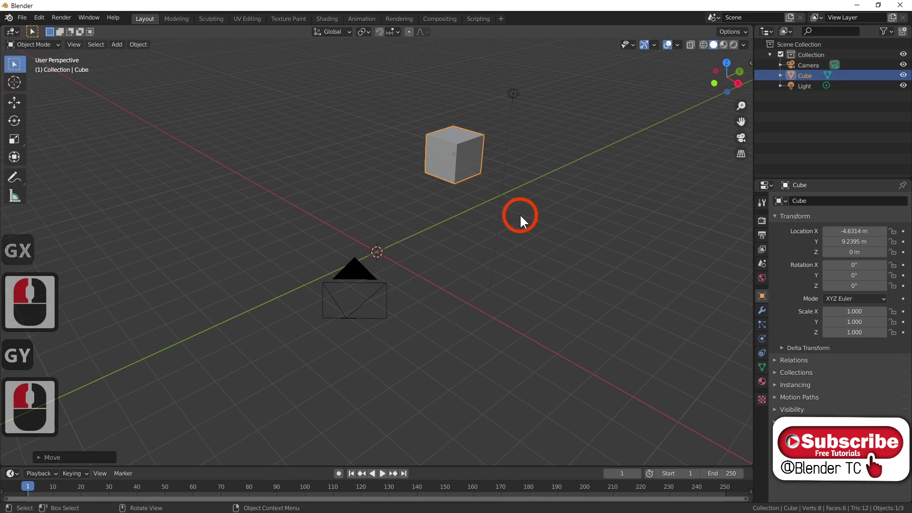
key("g")
key("z")
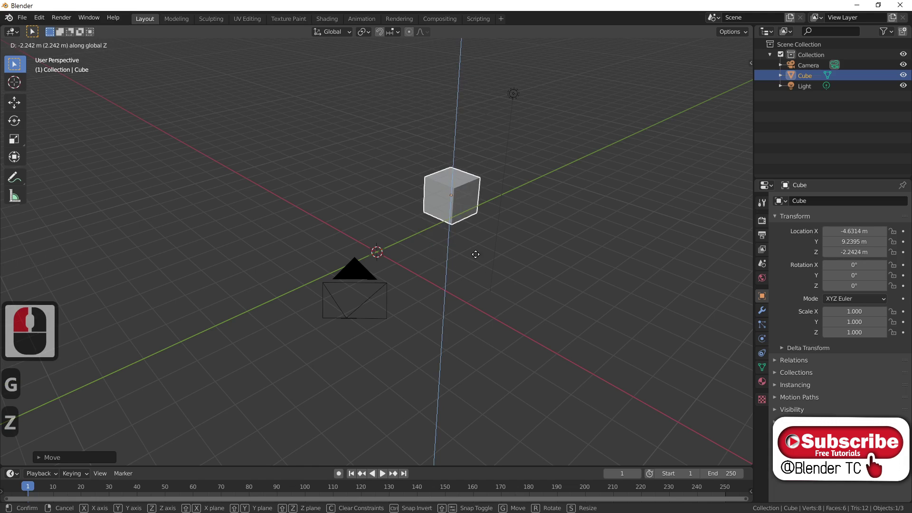
left_click(477, 287)
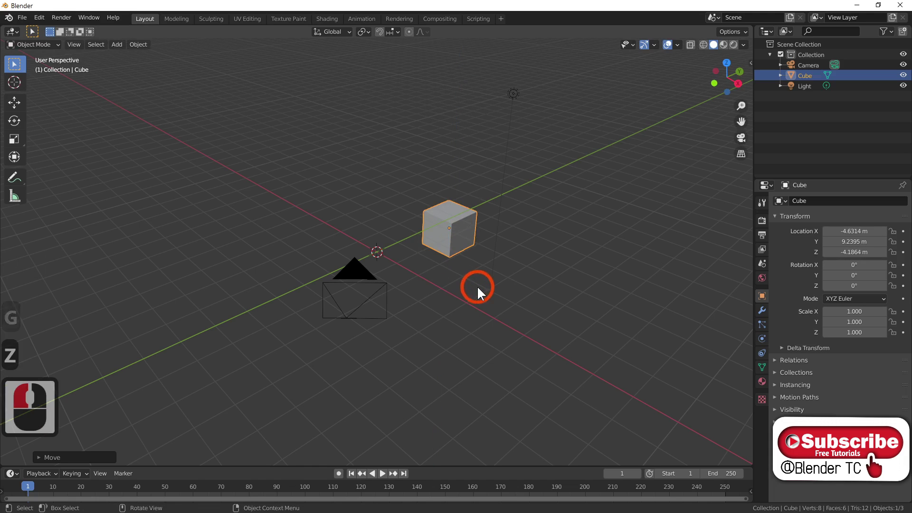
Undo the cube's moves along the axes so it sits at the world origin.
key("ctrl+z")
key("ctrl+z")
key("ctrl+z")
key("ctrl+z")
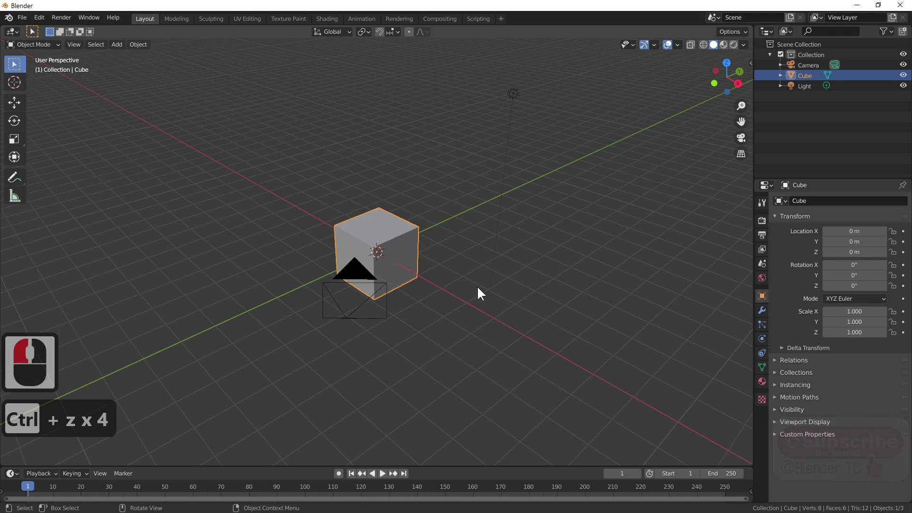
Widen the 3D viewport's tool strip to two columns while in Edit Mode, and return to Object Mode.
key("Tab")
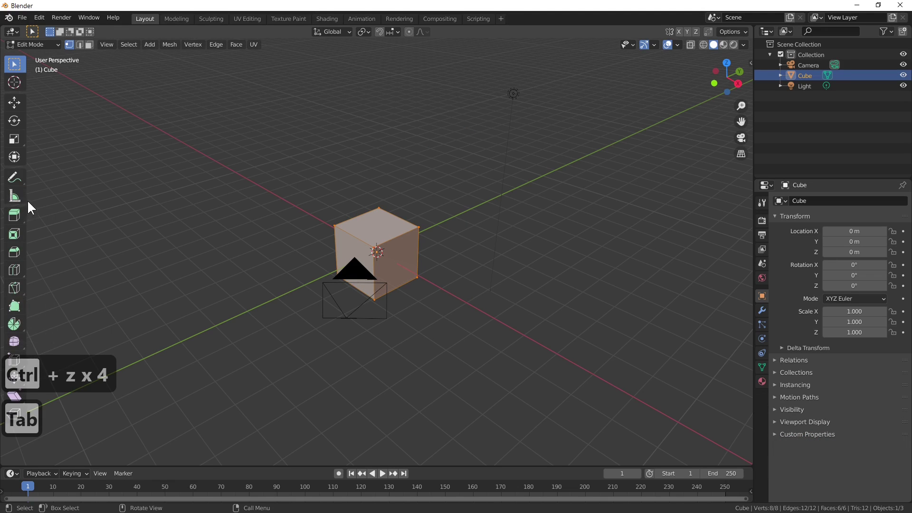
left_click_drag(40, 200, 47, 198)
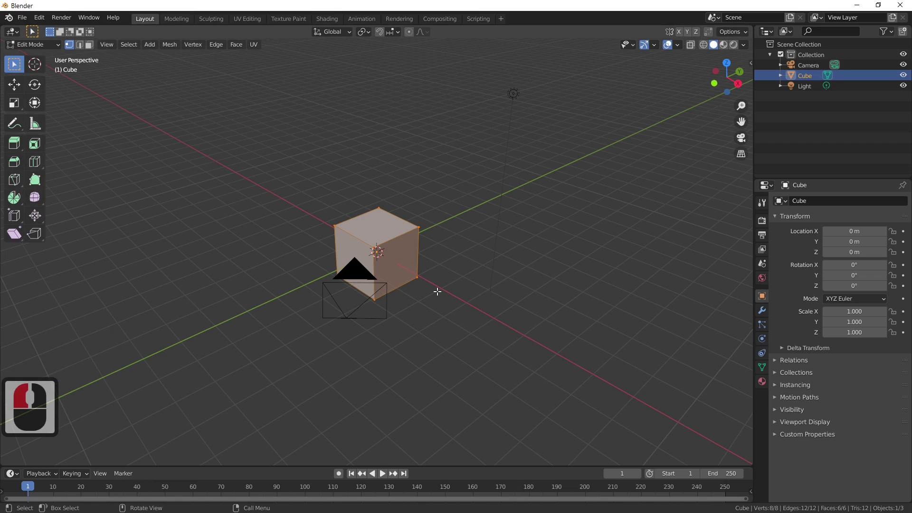
key("Tab")
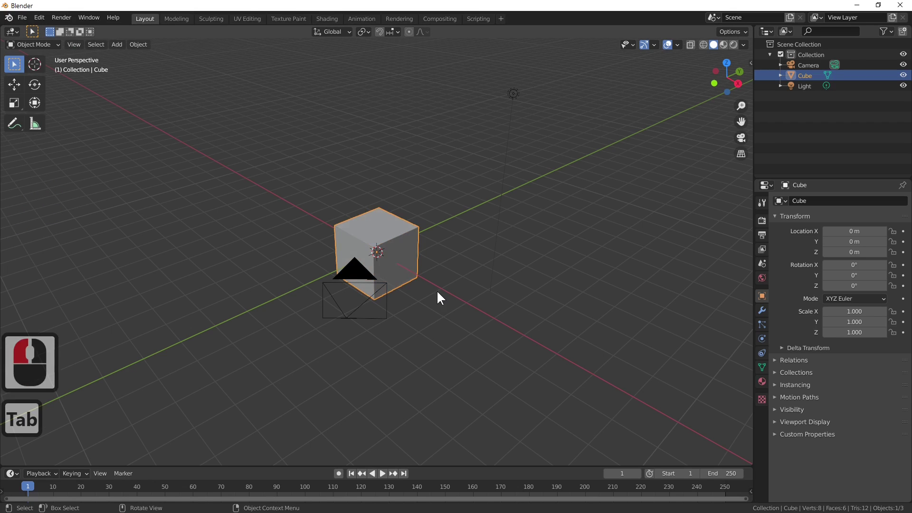
key("Tab")
key("Tab")
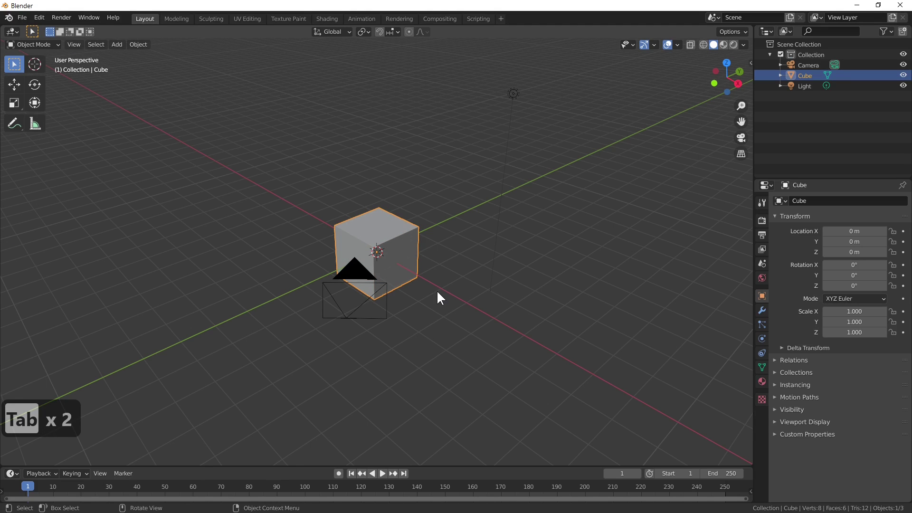
Try scaling the whole cube in Object Mode, and undo the scaling.
key("s")
left_click(521, 299)
key("ctrl+z")
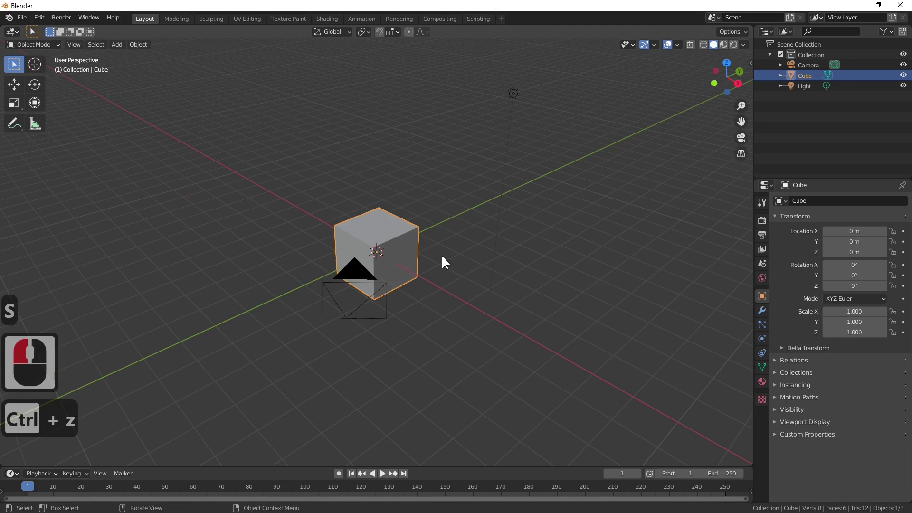
Try extruding the cube's top face upward along Z in Edit Mode using face selection, and undo the extrusion.
key("Tab")
left_click(378, 208)
left_click(90, 45)
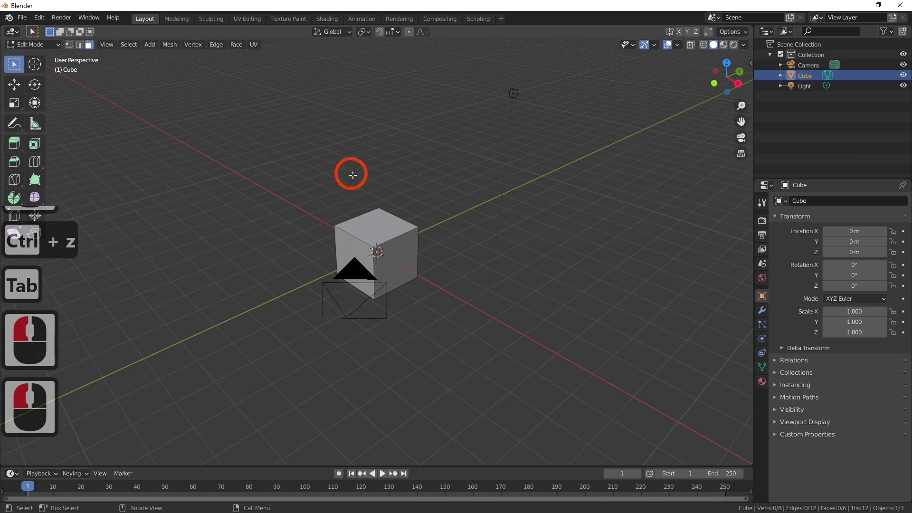
left_click(371, 218)
key("e")
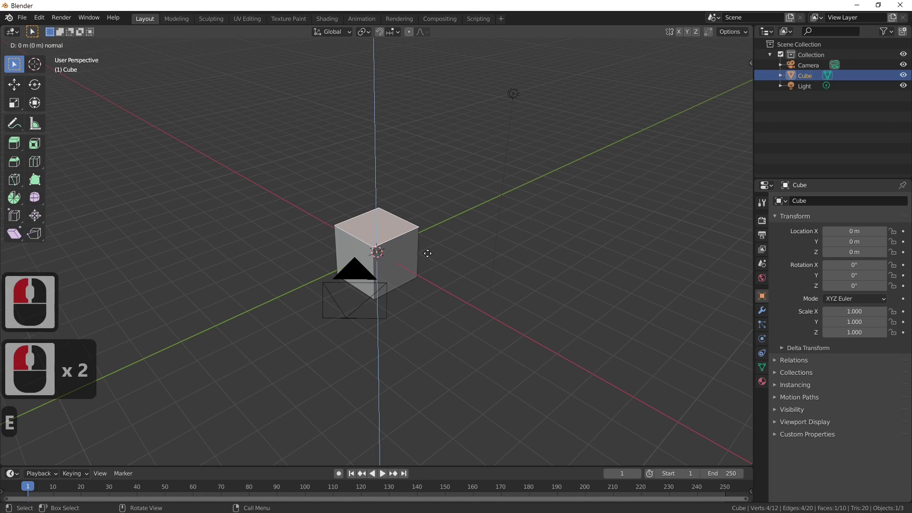
key("z")
left_click(429, 217)
key("ctrl+z")
key("ctrl+z")
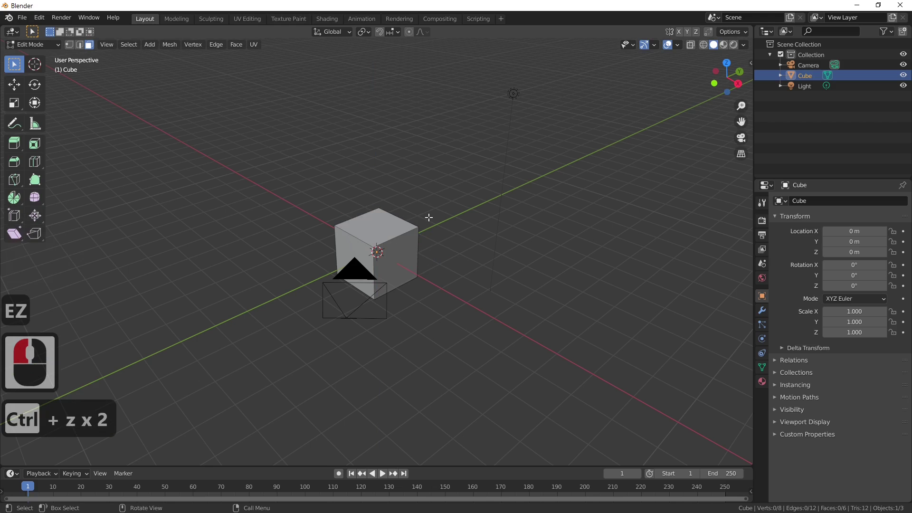
Return to Object Mode and delete the default cube from the scene.
mouse_move(463, 271)
middle_mouse_down()
mouse_move(420, 293)
mouse_move(458, 276)
middle_mouse_up()
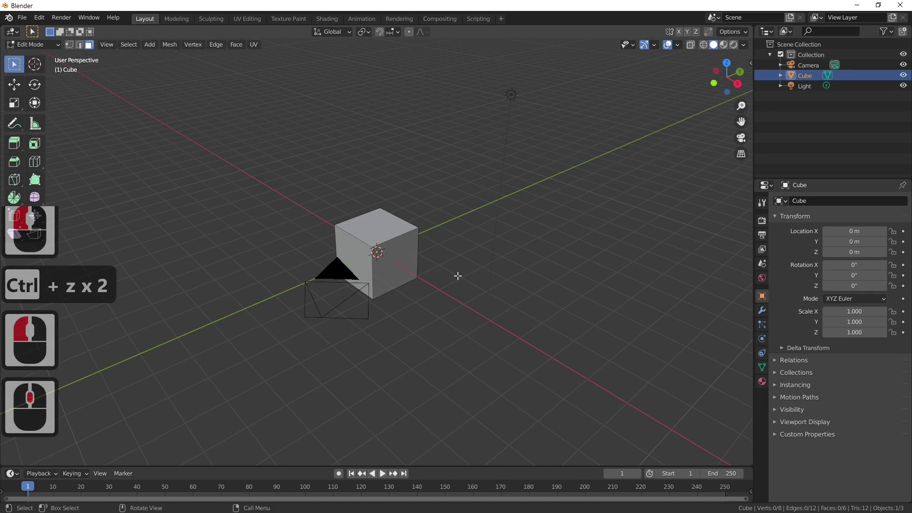
key("Tab")
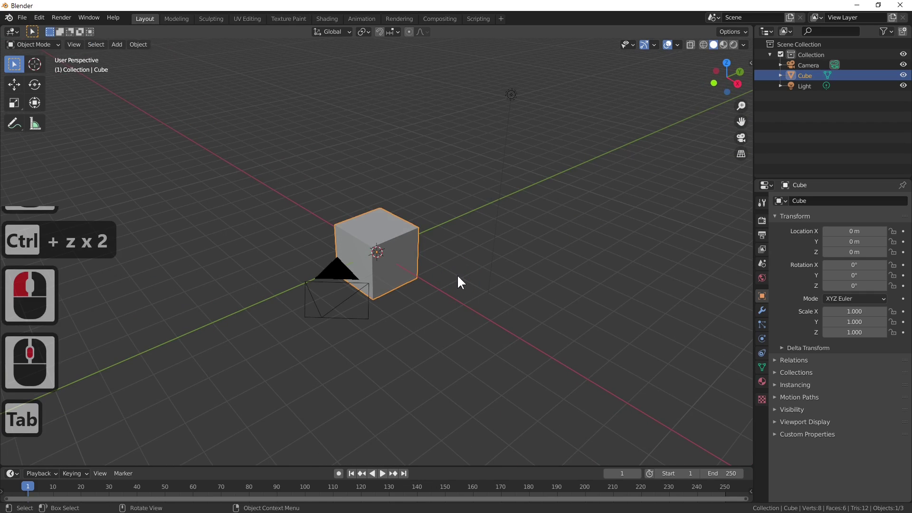
key("x")
left_click(456, 275)
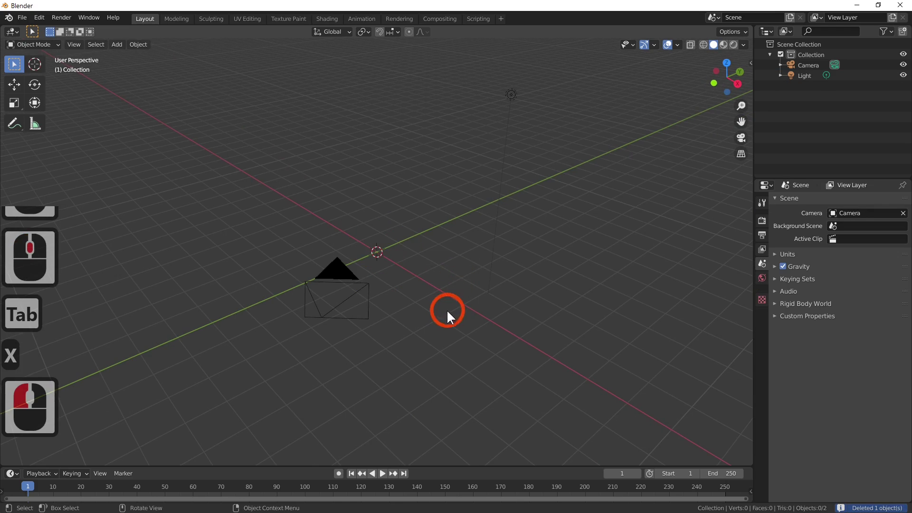
Add a circle mesh at the world origin.
middle_click_drag(448, 311, 477, 338)
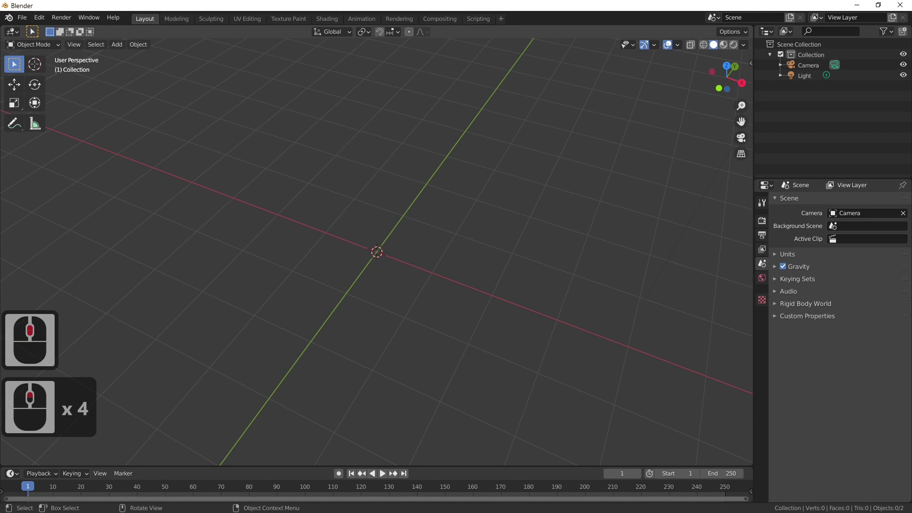
left_click(117, 47)
mouse_move(133, 57)
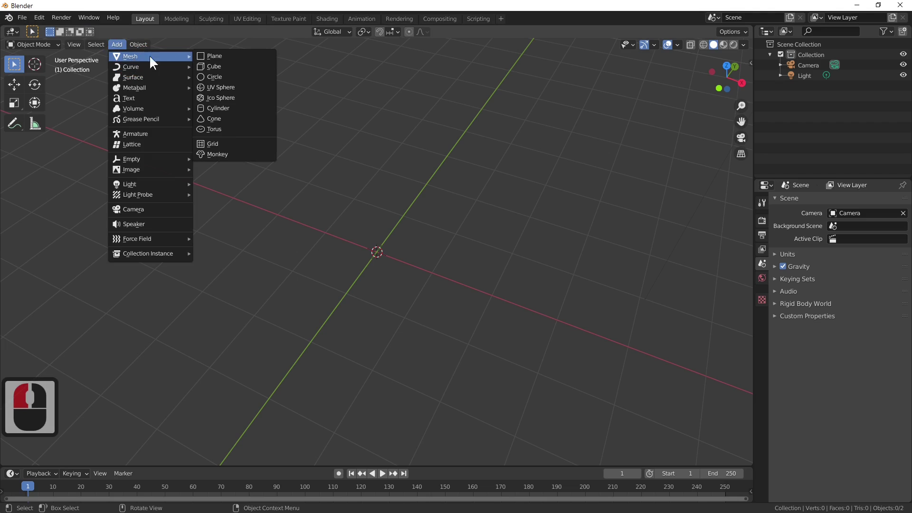
left_click(226, 77)
Scale the circle uniformly by 0.5.
scroll(396, 204, "down", 4)
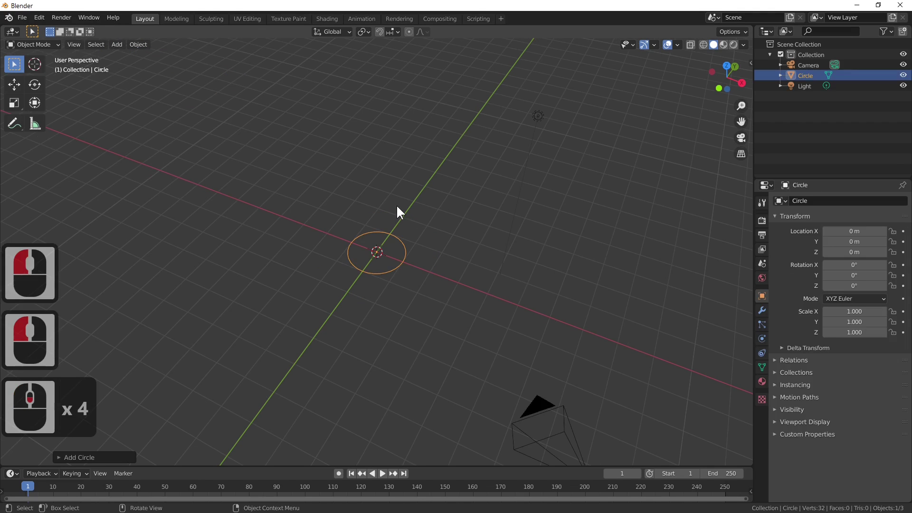
key("s")
key("period")
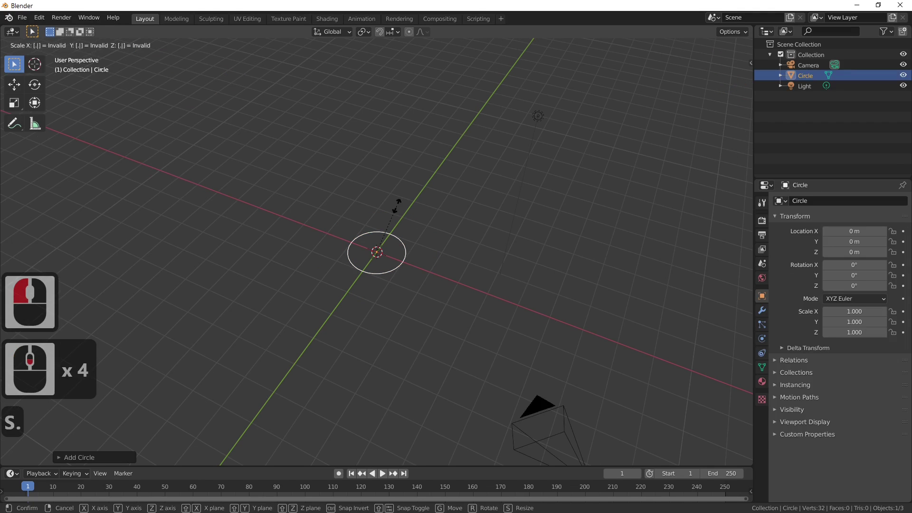
type("5")
left_click(428, 253)
Enter Edit Mode on the circle and switch to edge selection.
scroll(427, 253, "up", 5)
scroll(427, 253, "down", 5)
middle_click_drag(427, 253, 454, 278)
scroll(431, 271, "up", 8)
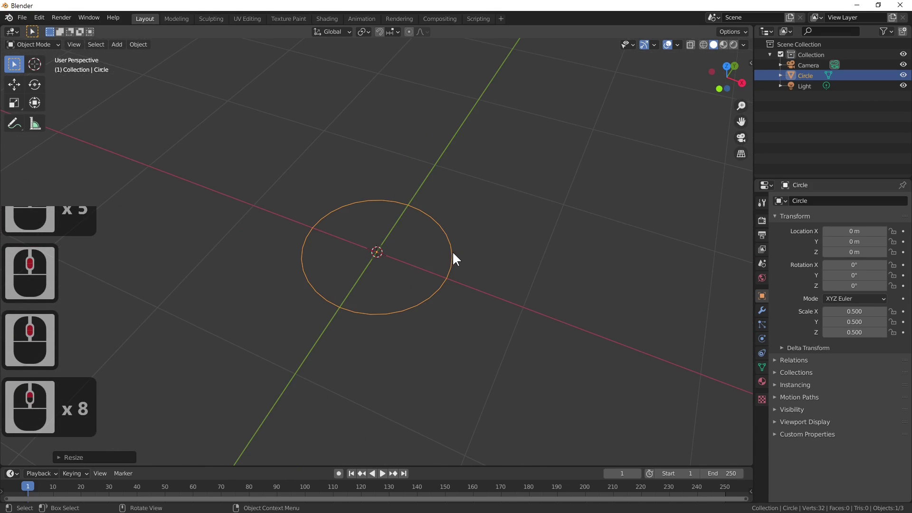
middle_click_drag(483, 250, 505, 230)
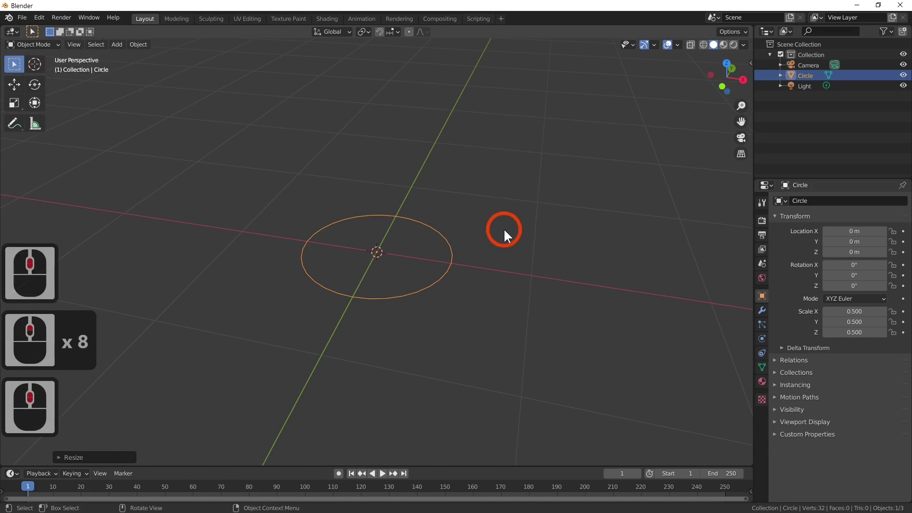
middle_click_drag(529, 297, 522, 311)
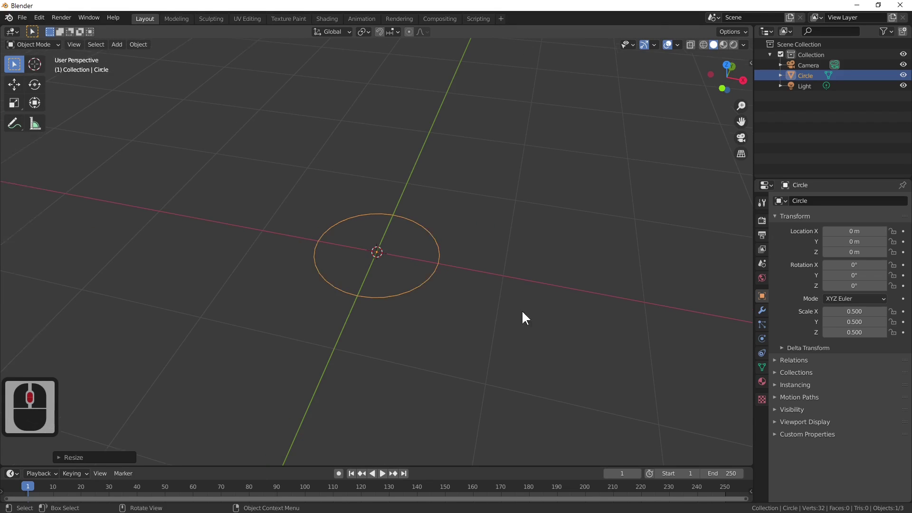
key("Tab")
key("a")
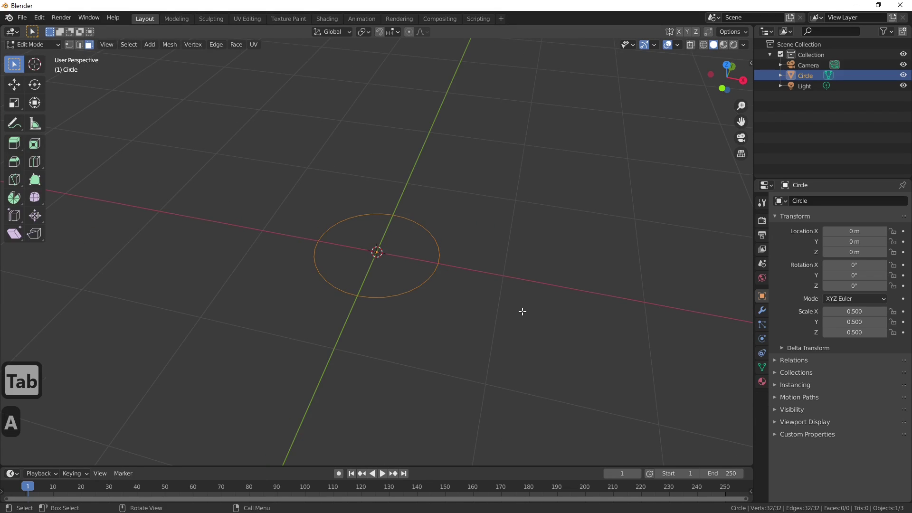
left_click(445, 281)
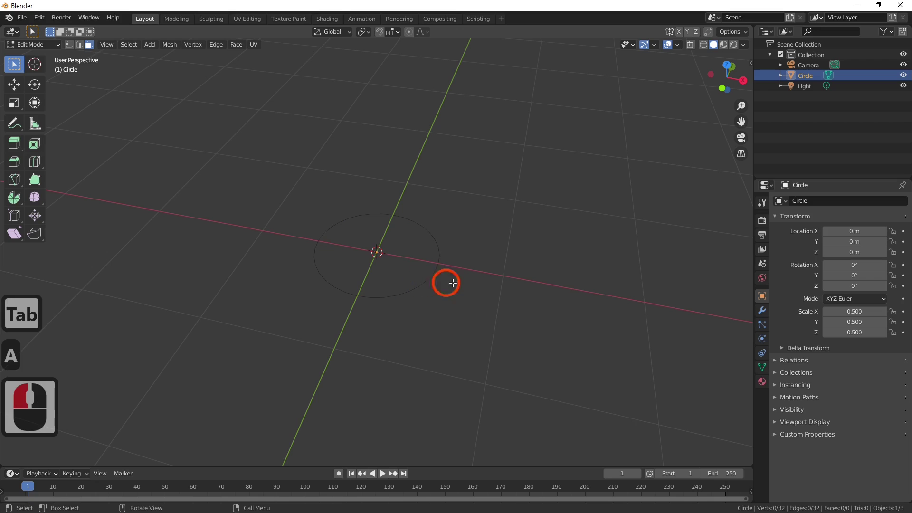
left_click(393, 210)
left_click(82, 43)
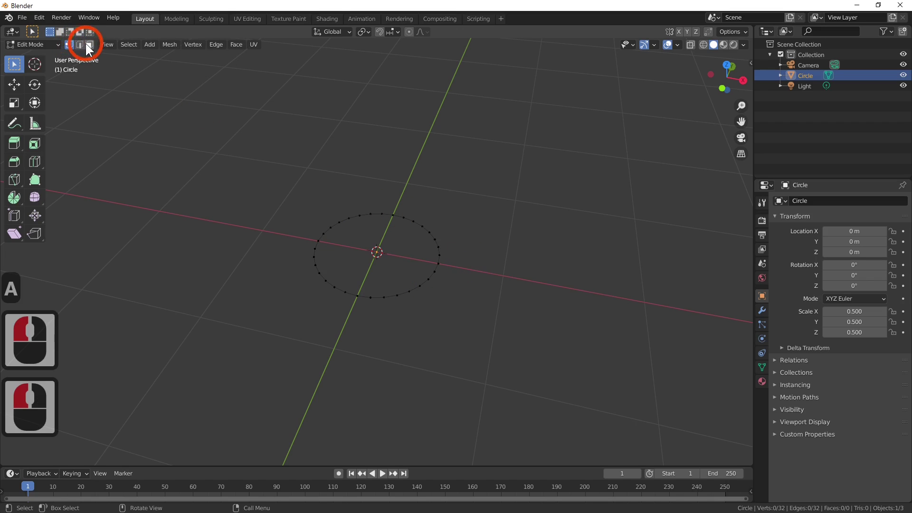
left_click(89, 45)
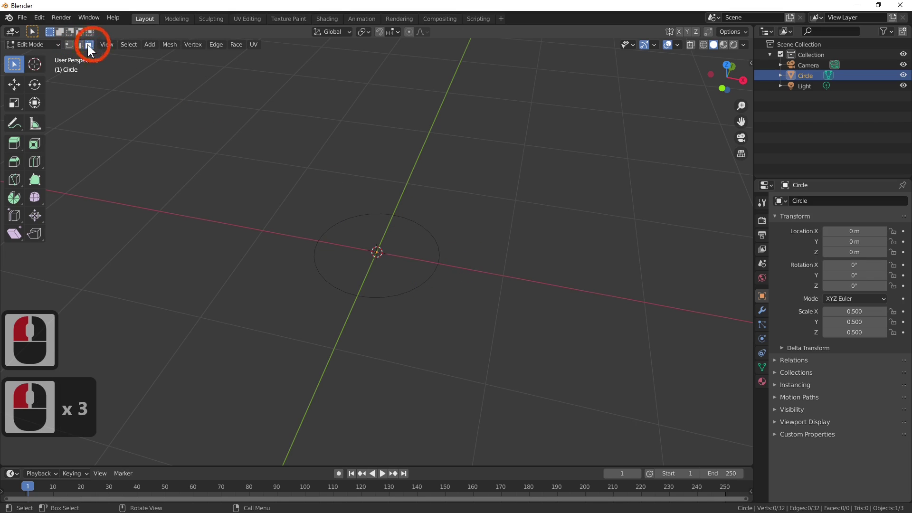
left_click(80, 44)
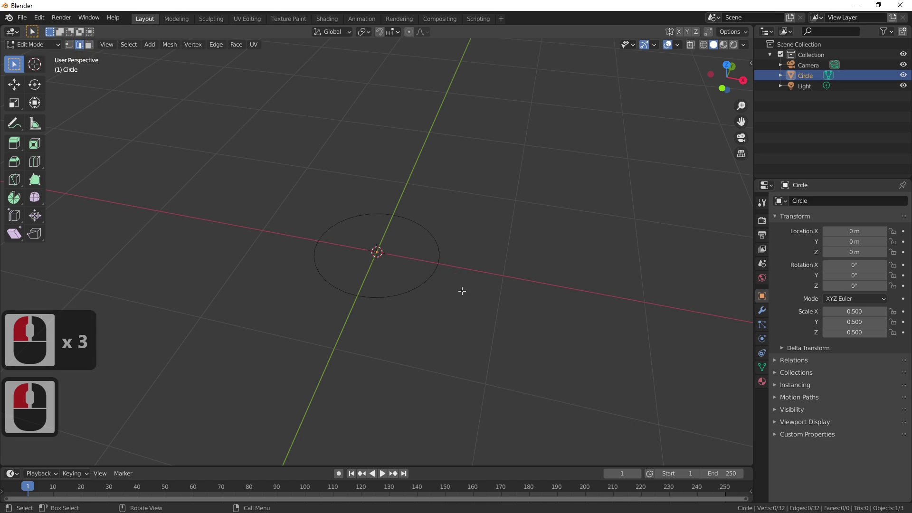
Select all of the circle's edges and extrude them a short distance upward along Z to form a low ring.
key("a")
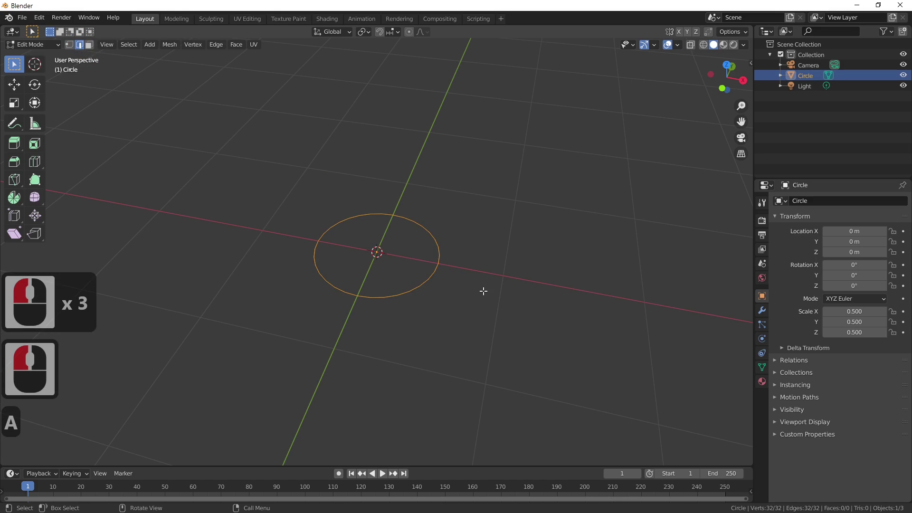
key("e")
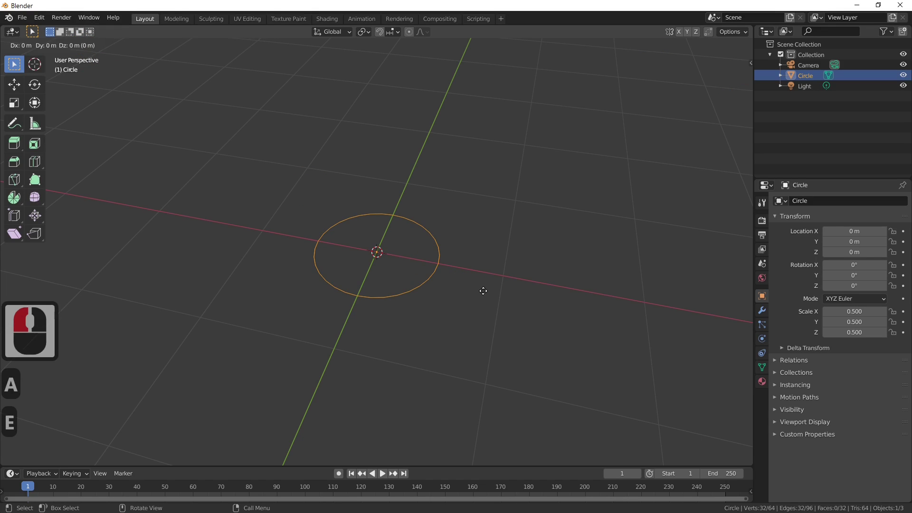
key("z")
left_click(484, 281)
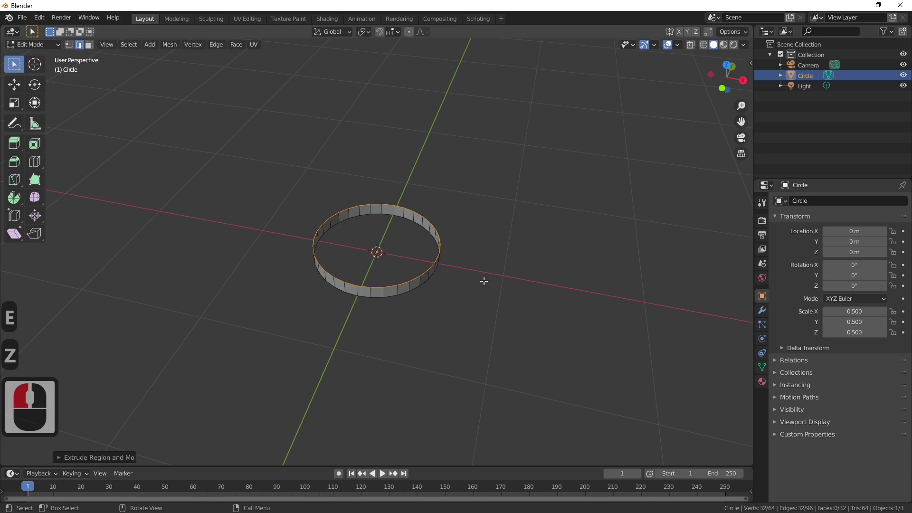
Extrude the ring's upper edge slightly further up along Z and scale it inward to a small central opening.
key("e")
key("z")
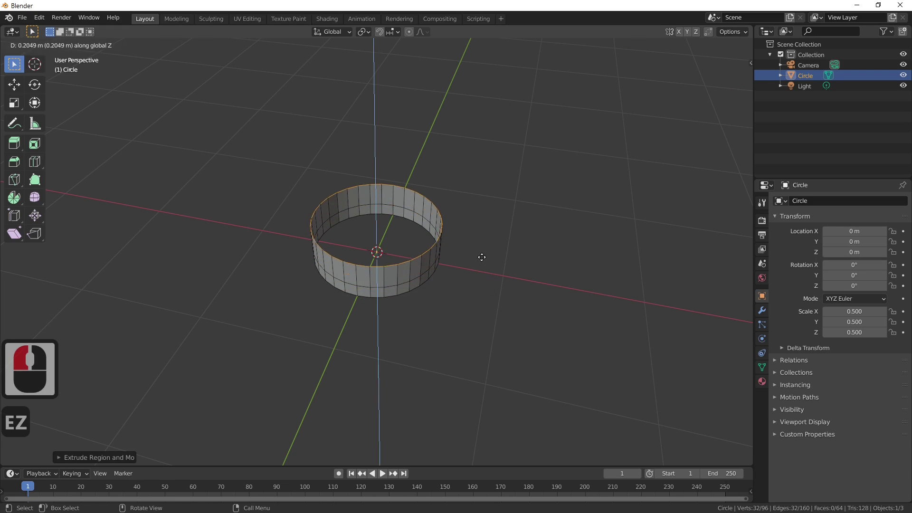
left_click(477, 274)
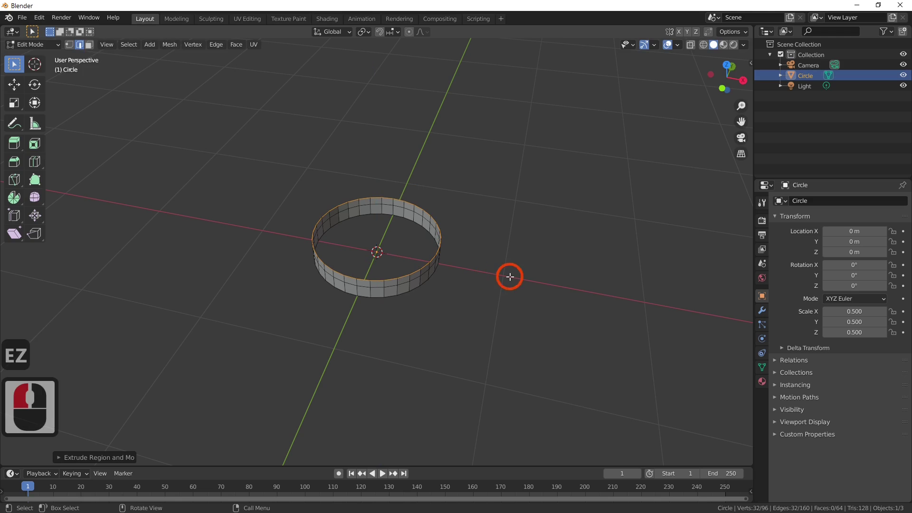
key("s")
left_click(448, 270)
Extrude the small central opening's edge upward along Z by about 0.03 m.
middle_click_drag(448, 269, 475, 277)
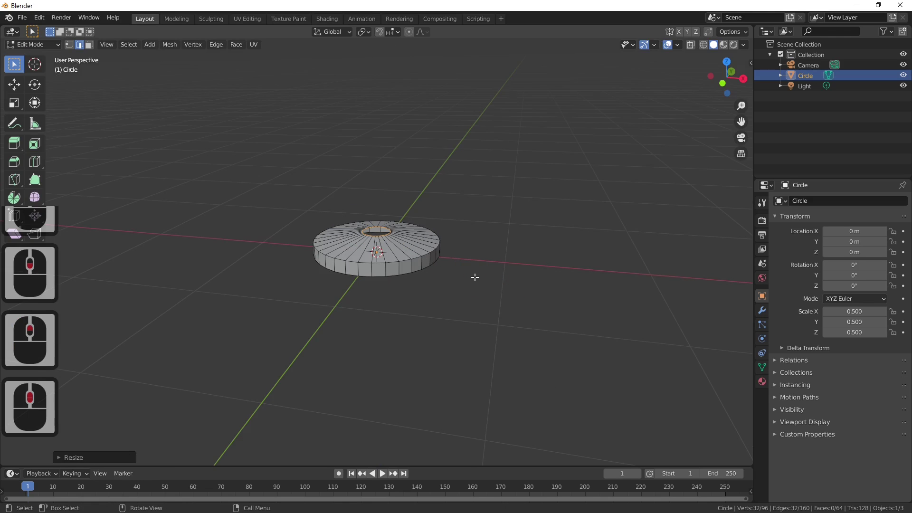
key("e")
key("z")
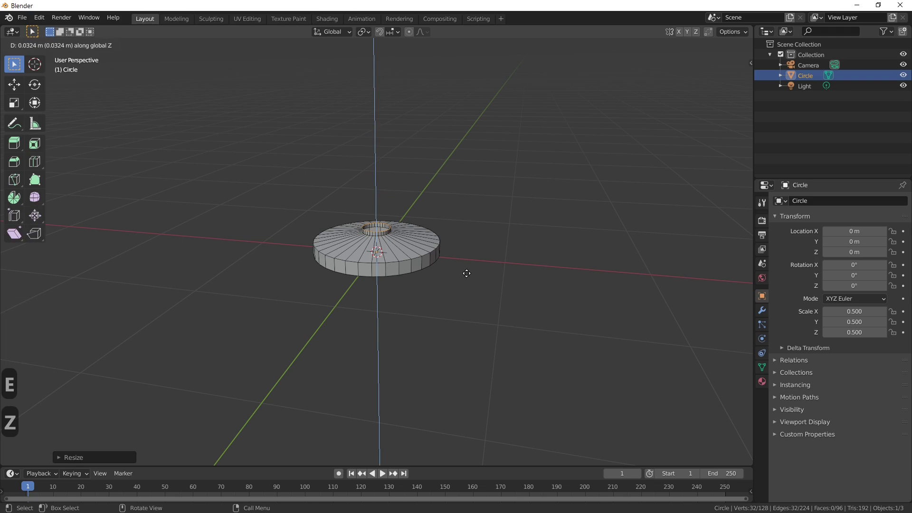
left_click(466, 272)
Extrude the small central collar's upper edge in place and scale it inward to about 0.73.
key("e")
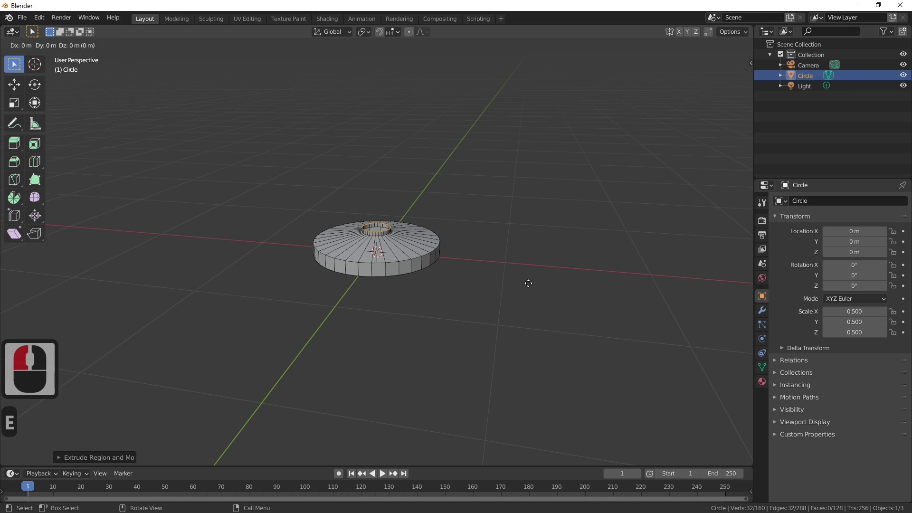
key("s")
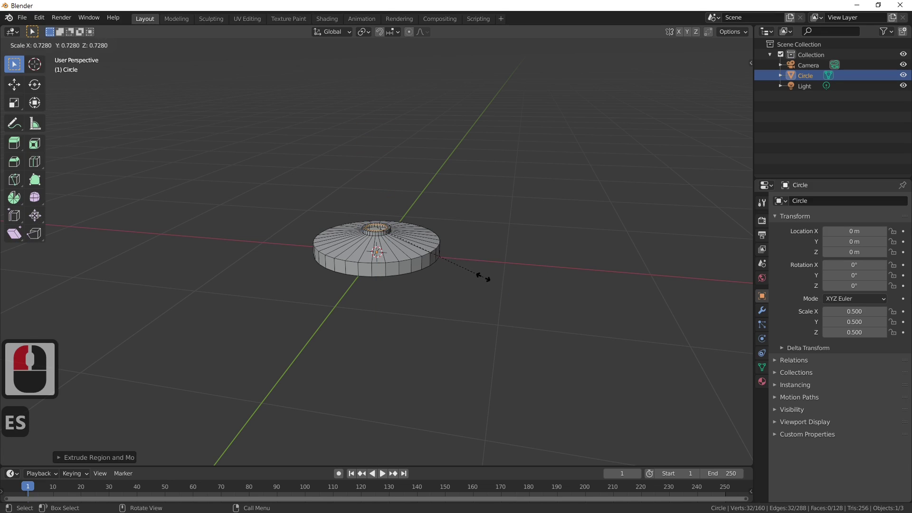
left_click(483, 277)
Extrude the inner edge upward along Z into a tall thin stem and raise its top edge slightly further along Z.
key("e")
key("z")
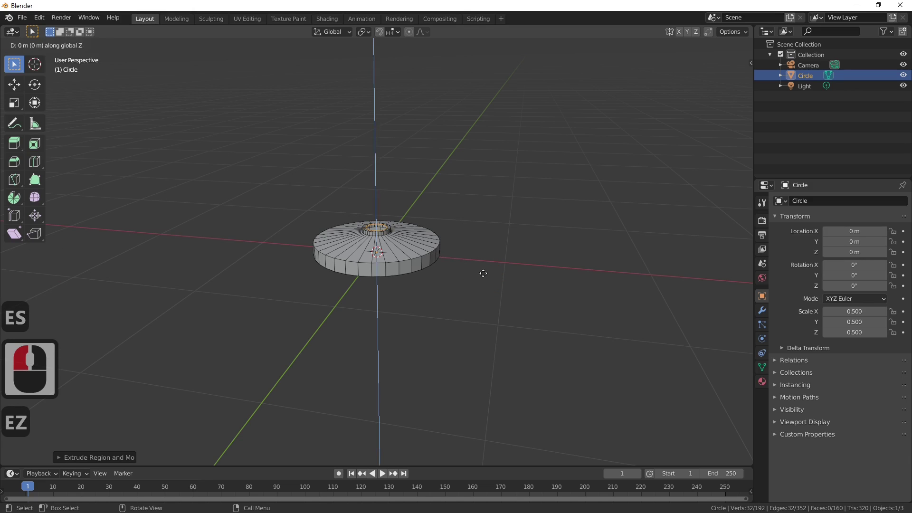
left_click(475, 96)
scroll(485, 171, "down", 5)
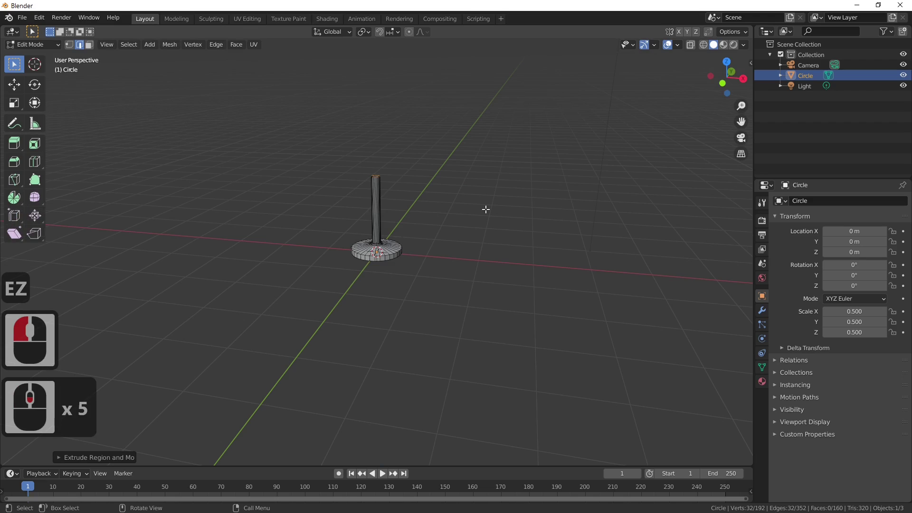
key("g")
key("z")
left_click(486, 194)
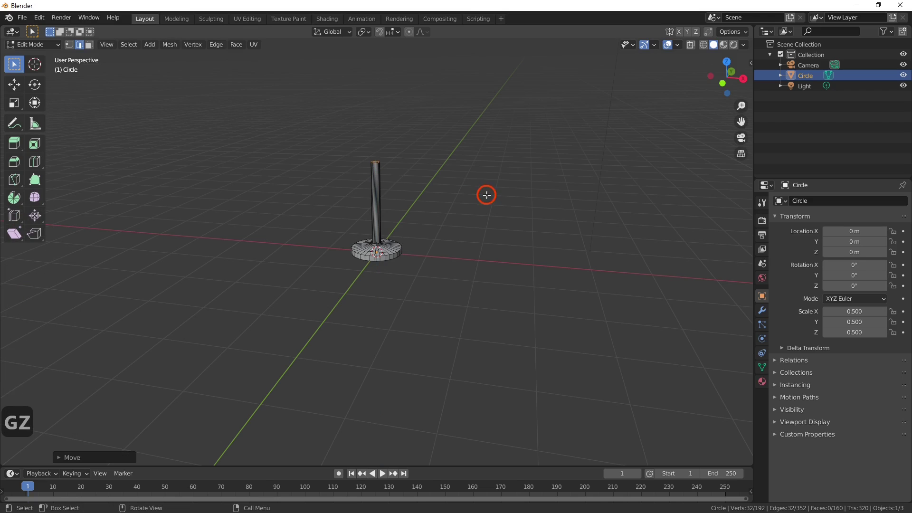
Extrude the stem's top edge up about 0.06 m along Z and scale the new edge outward to flare it.
key("e")
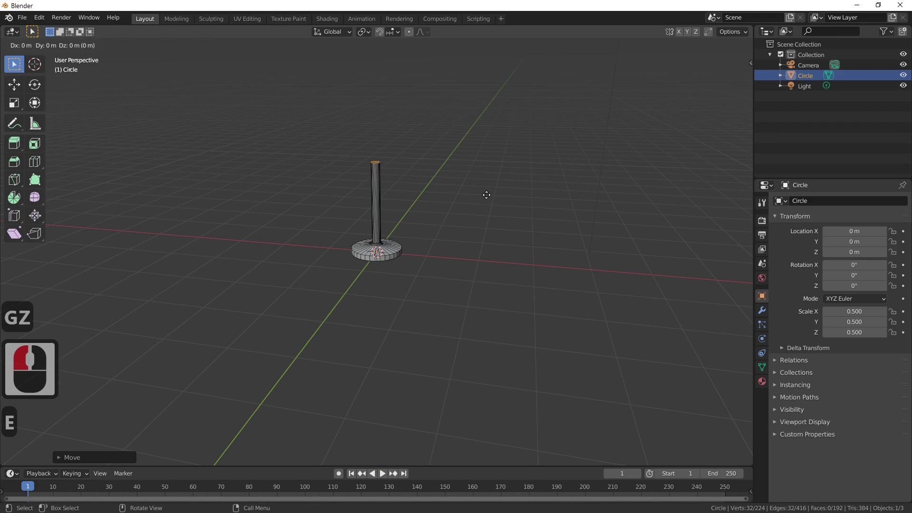
key("z")
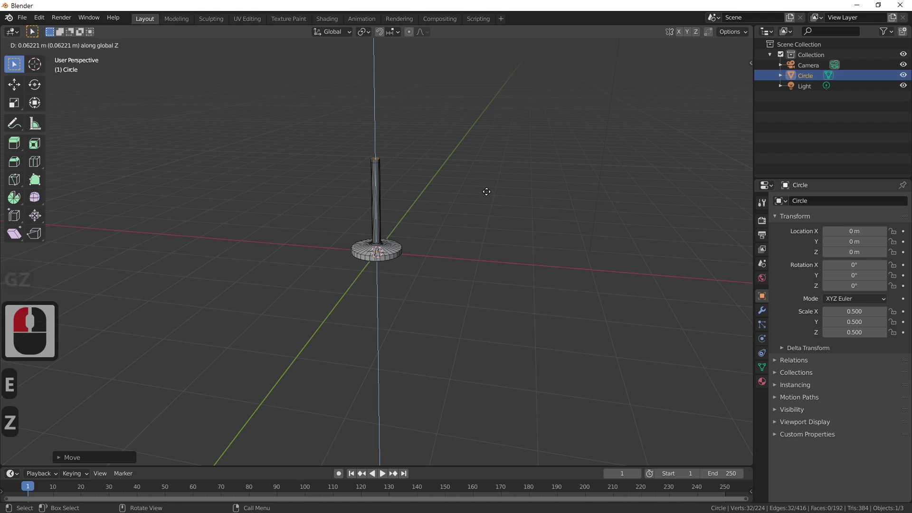
left_click(486, 192)
key("s")
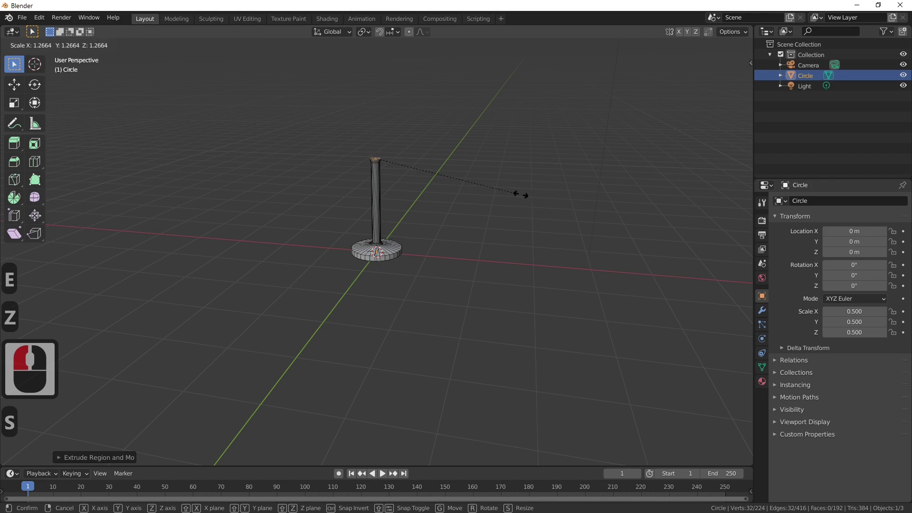
left_click(521, 195)
Extrude the flared edge upward along Z to form a short, wide cup on top of the stem.
key("e")
key("z")
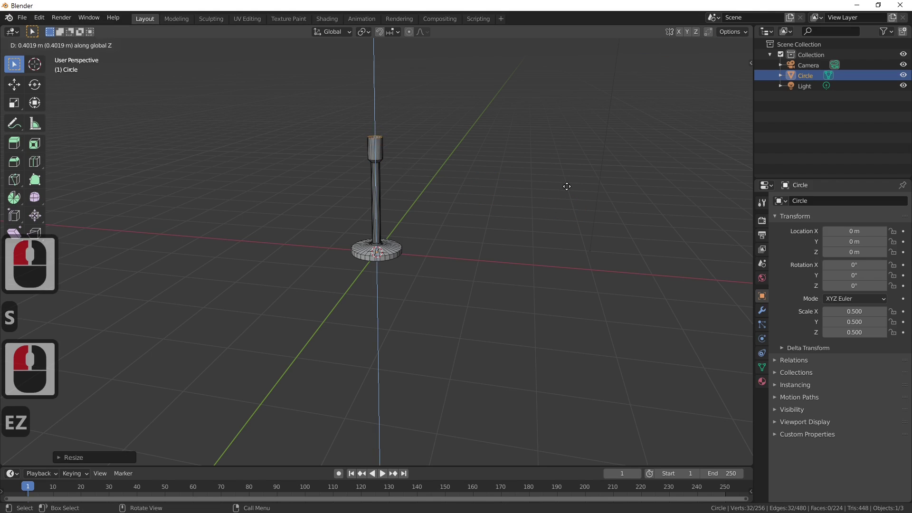
left_click(563, 193)
scroll(522, 247, "up", 4)
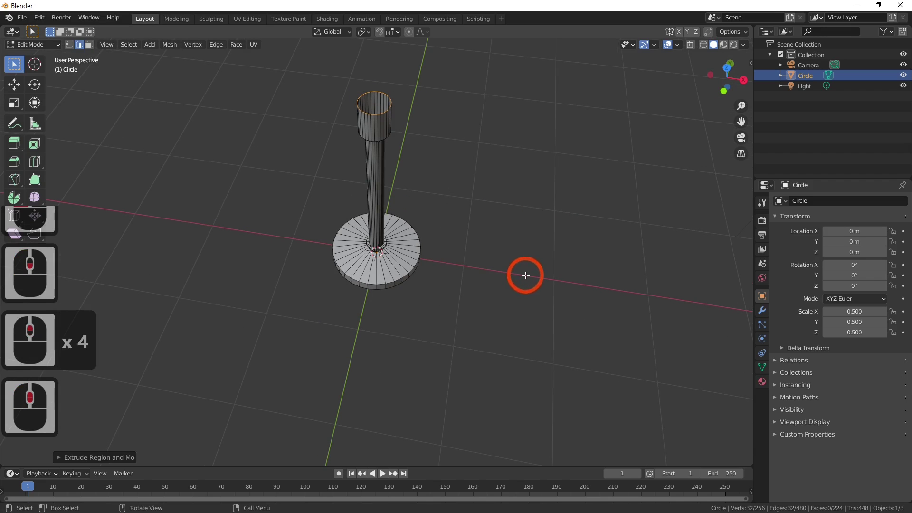
Fill the cup's open top with a face, extrude it in place and scale it inward to about 0.78.
key("f")
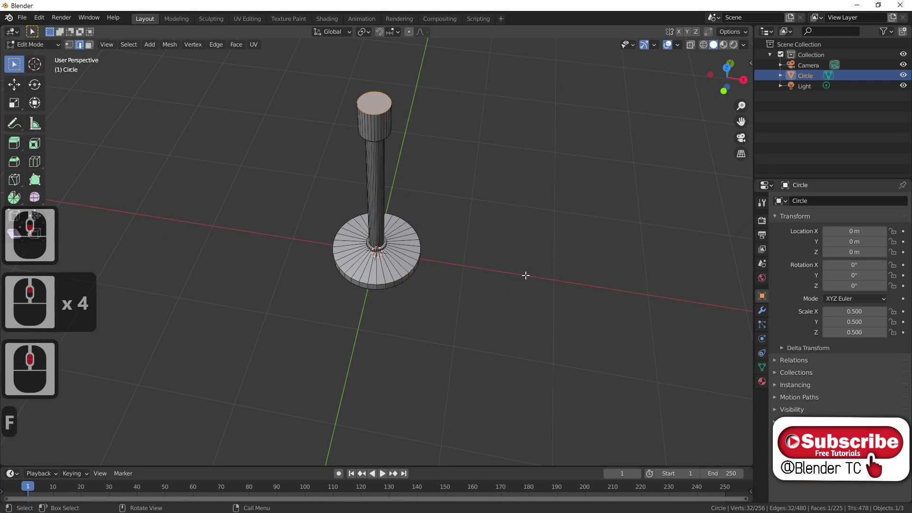
key("e")
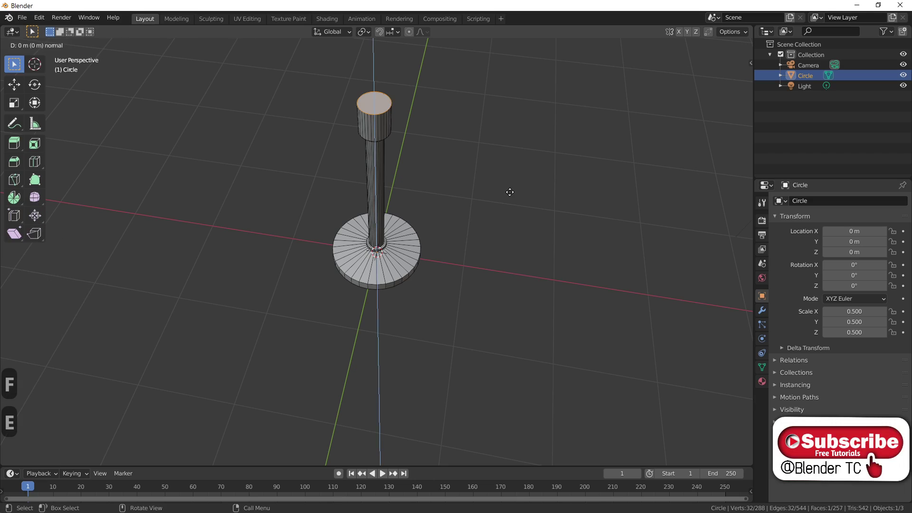
key("s")
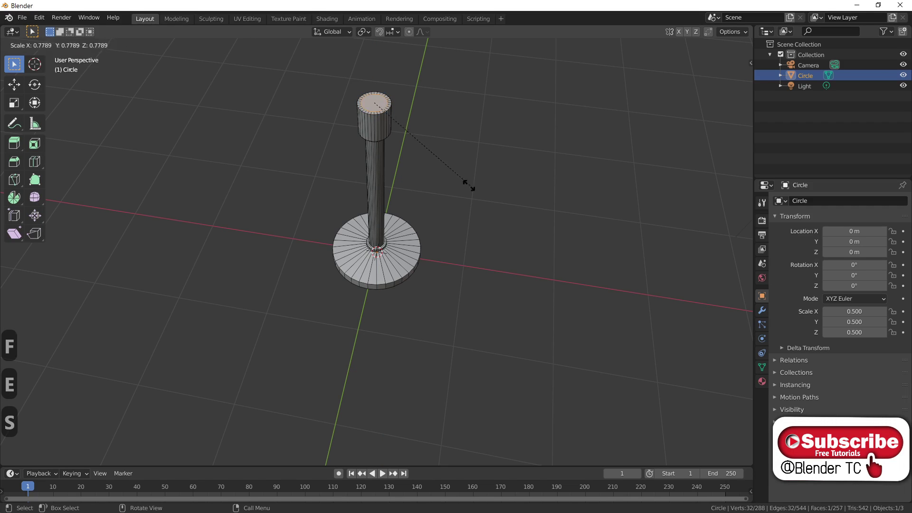
left_click(470, 181)
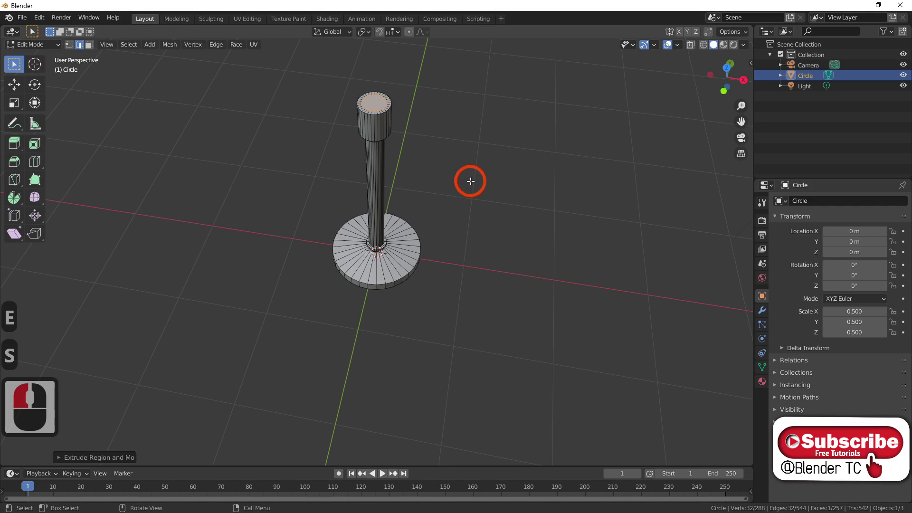
Move the inner top face about 0.14 m down along Z to start hollowing the cup.
key("g")
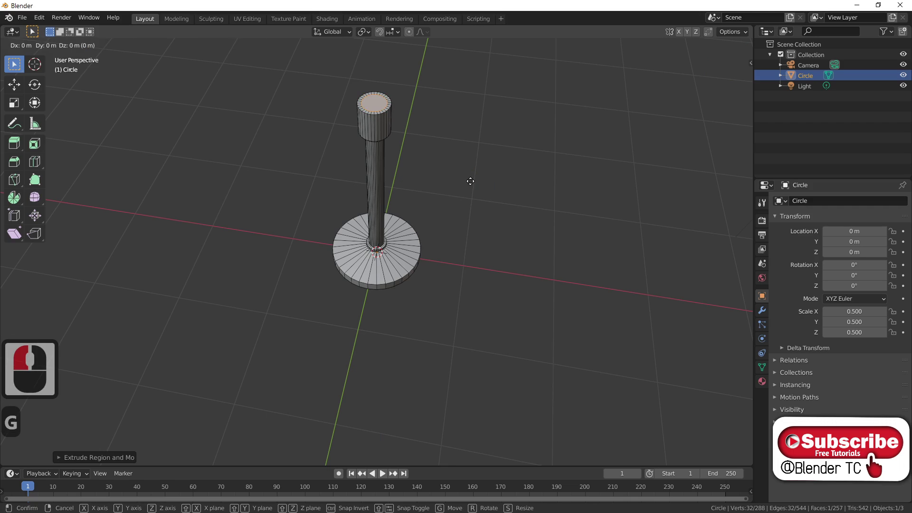
key("z")
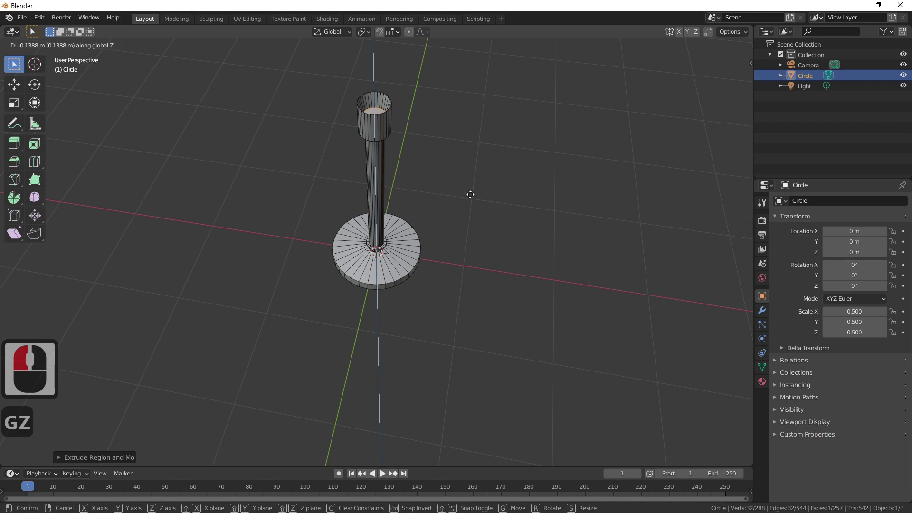
left_click(471, 194)
Extrude the recessed face slightly further down along Z and scale it inward to shape the cup's floor.
key("e")
key("z")
left_click(470, 197)
key("s")
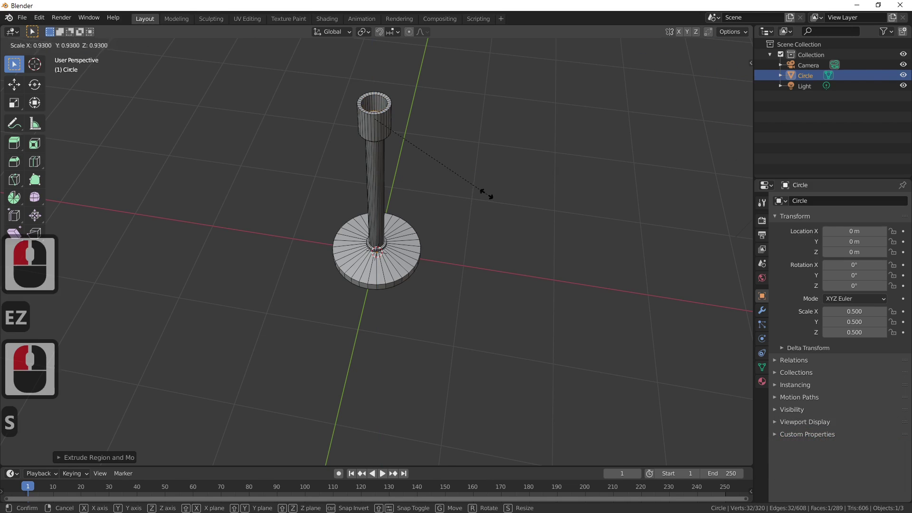
left_click(467, 189)
Return to Object Mode, apply Shade Smooth to the whole object and check its shading from several angles.
scroll(485, 233, "down", 3)
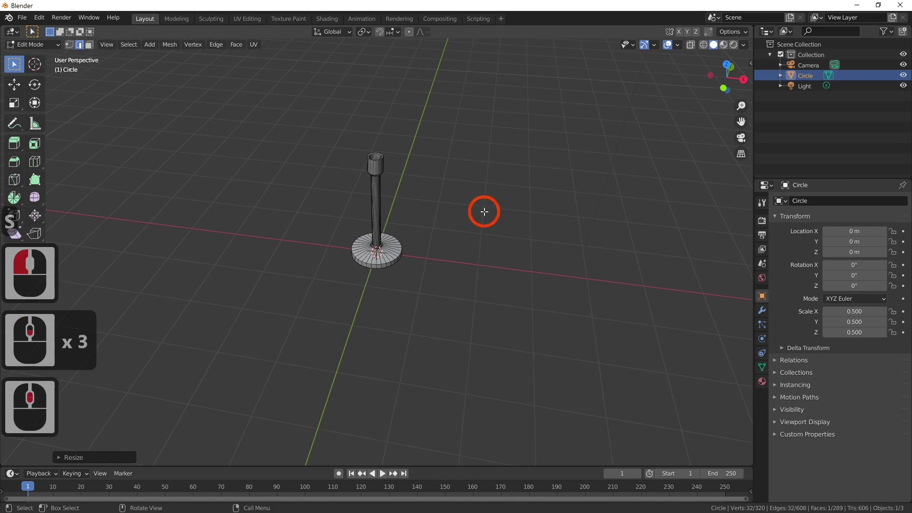
key("Tab")
scroll(465, 271, "up", 5)
right_click(383, 260)
left_click(370, 259)
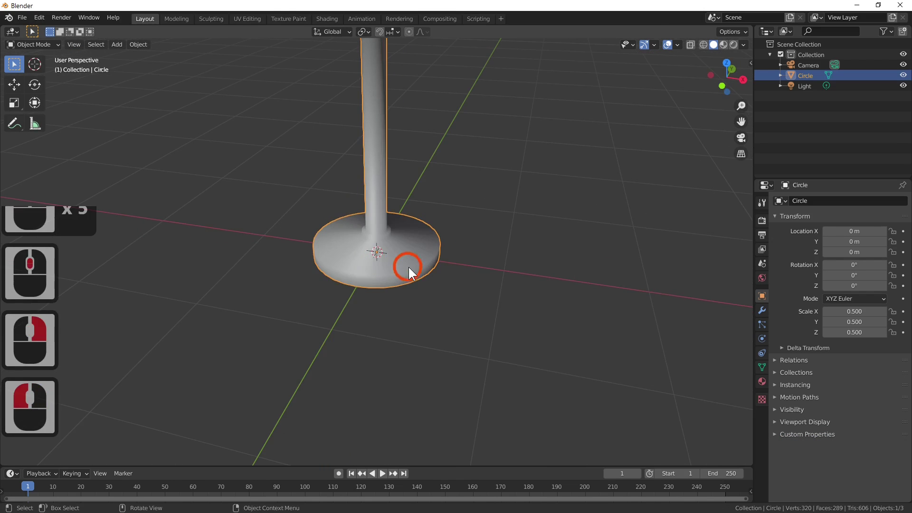
mouse_move(408, 267)
middle_mouse_down()
mouse_move(395, 289)
mouse_move(410, 267)
mouse_move(375, 226)
middle_mouse_up()
scroll(403, 269, "down", 3)
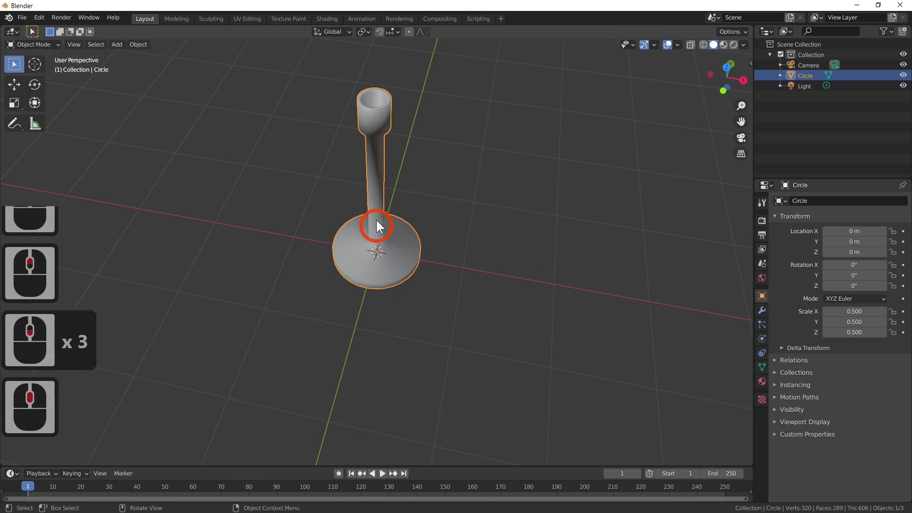
middle_click_drag(437, 177, 409, 185)
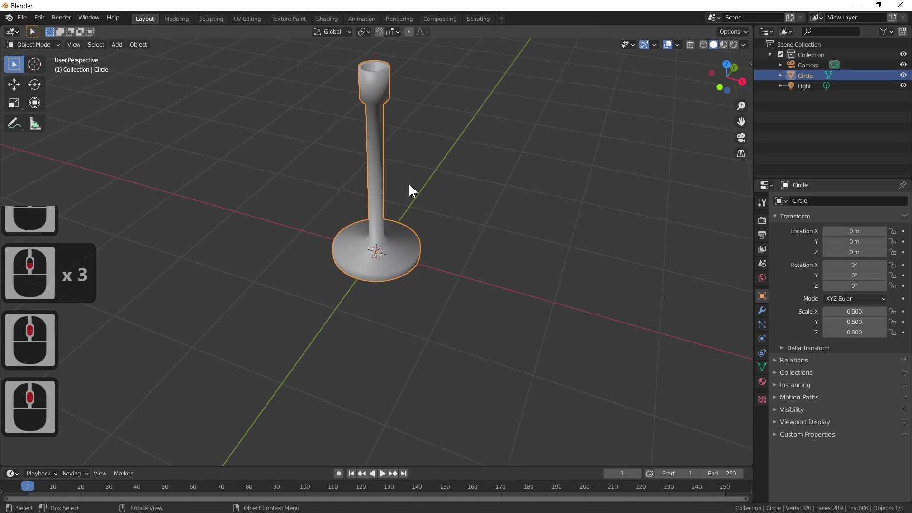
In Edit Mode, add a loop cut around the stem and slide it up to just below the cup.
key("Tab")
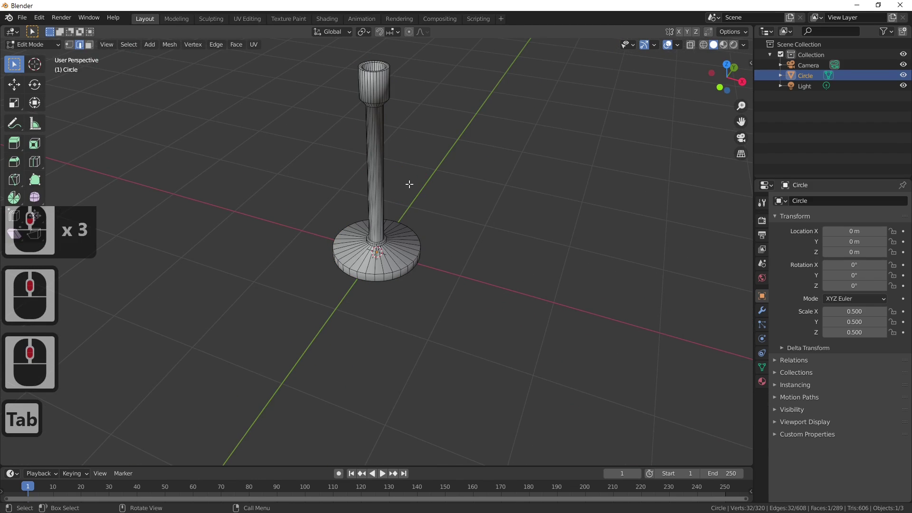
left_click(371, 147)
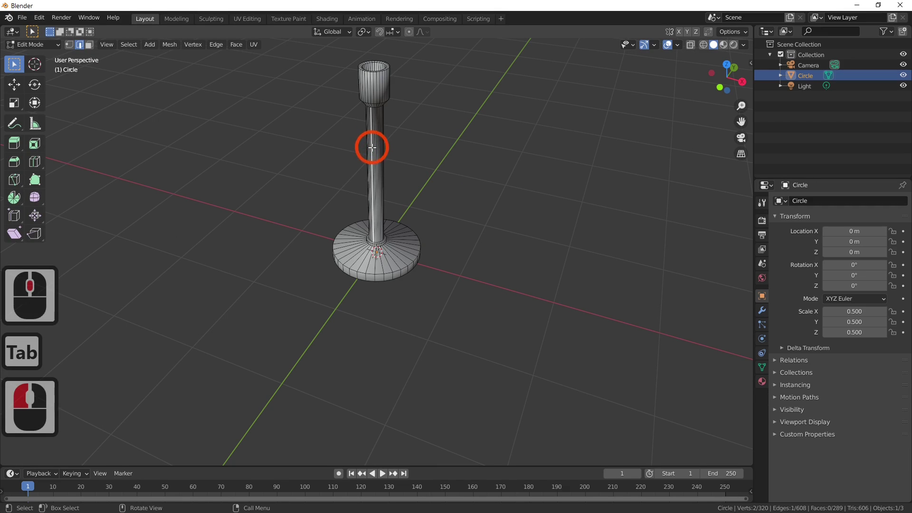
key("ctrl+r")
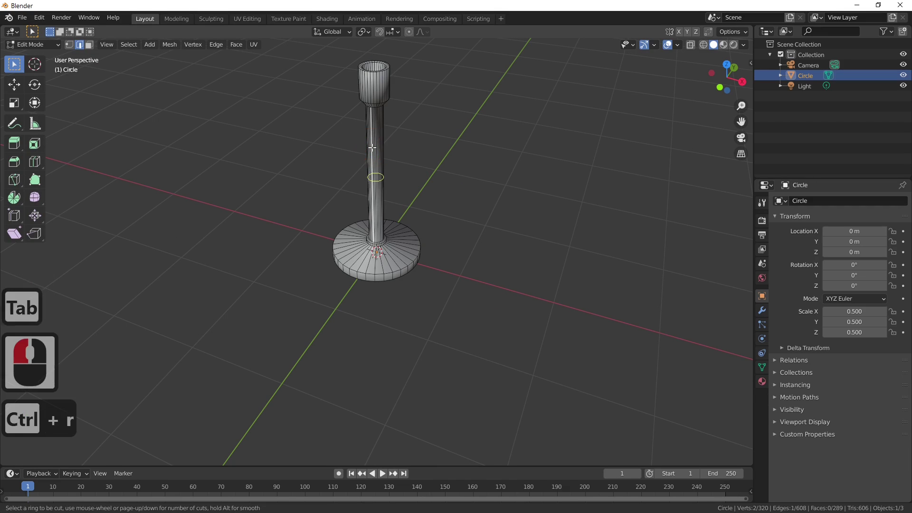
left_click(371, 147)
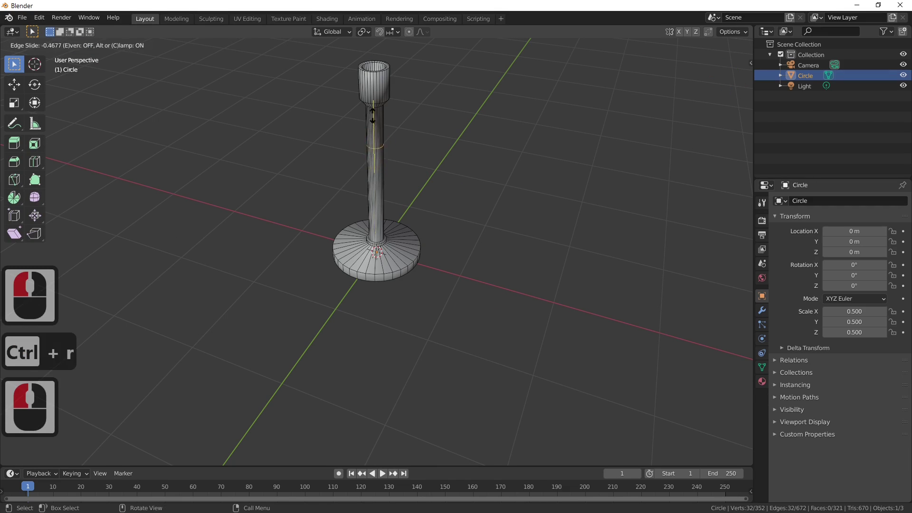
left_click(374, 84)
Add a loop cut around the cup's outer wall and slide it down close to the cup's lower edge.
left_click(379, 82)
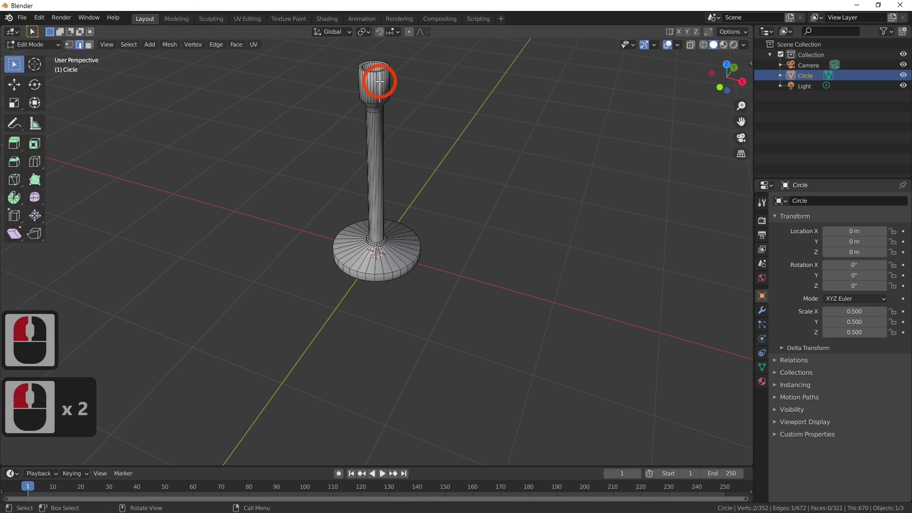
key("ctrl+r")
left_click(378, 83)
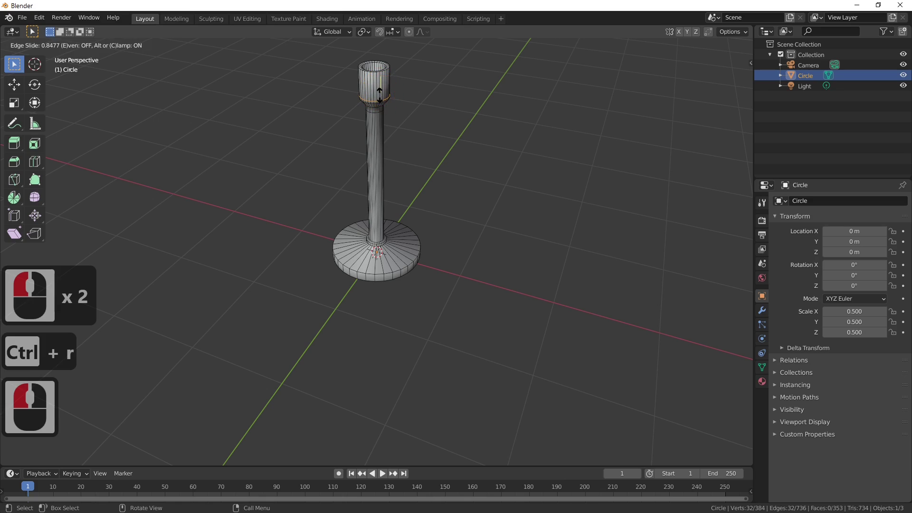
left_click(378, 91)
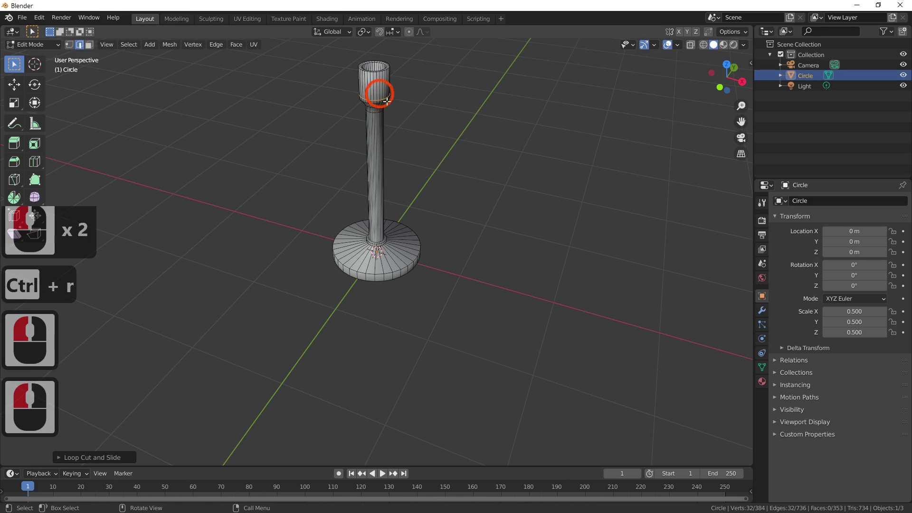
Add another loop cut around the stem and slide it down by about 0.96, close to the base collar.
scroll(422, 184, "up", 4)
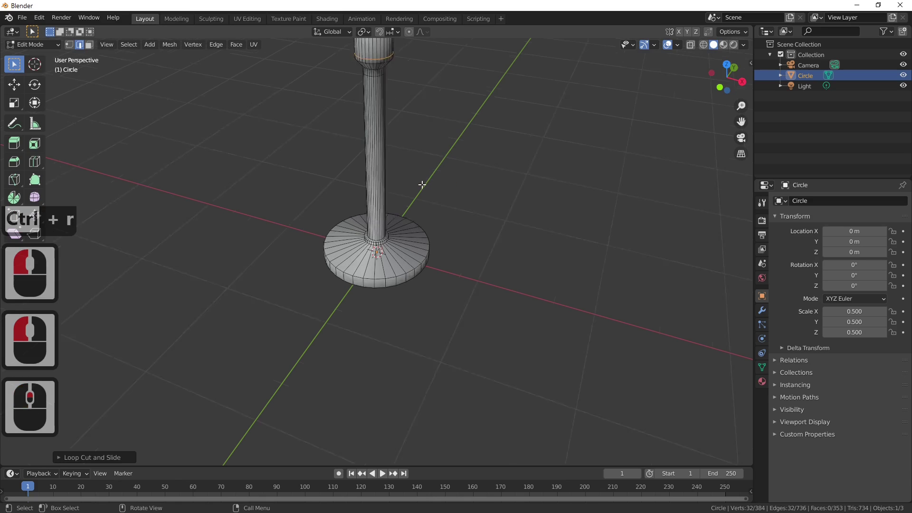
left_click(374, 182)
key("ctrl+r")
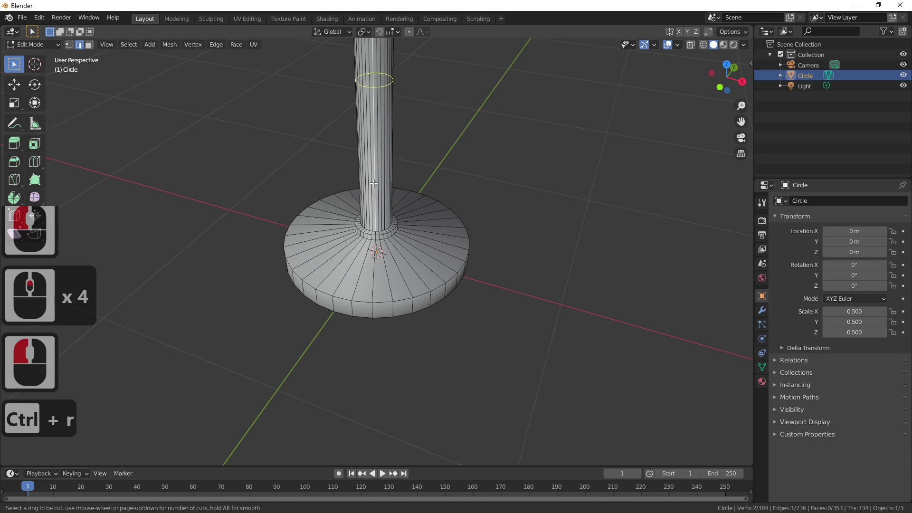
left_click_drag(372, 213, 381, 353)
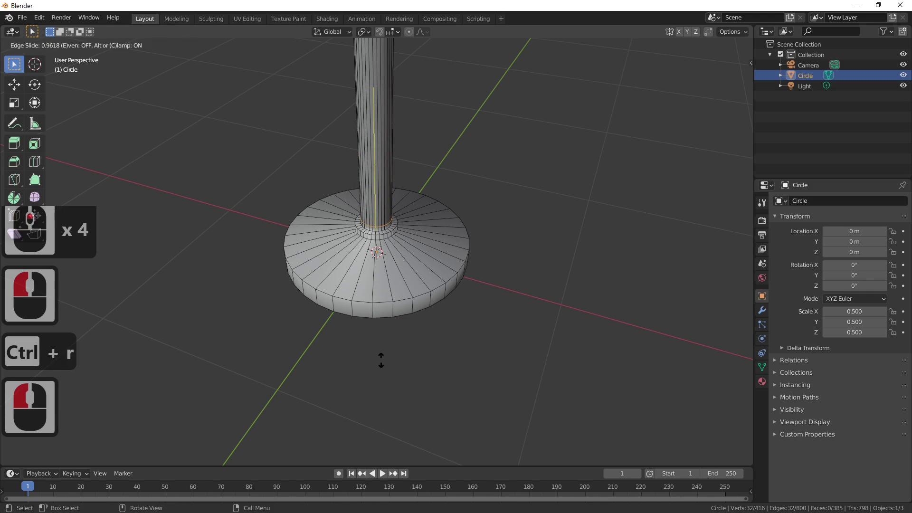
left_click(381, 360)
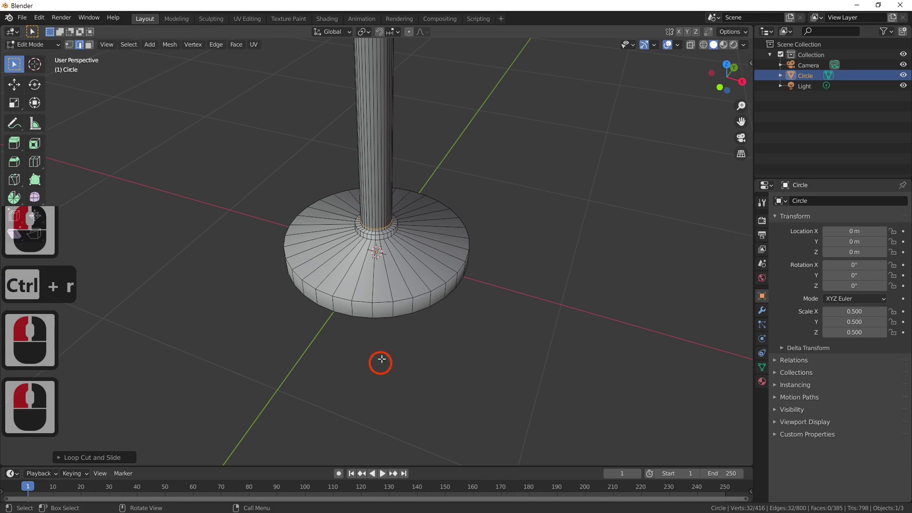
Add a loop cut around the base's outer side wall and slide it down close to the bottom edge.
left_click(407, 309)
left_click(409, 307)
key("ctrl+r")
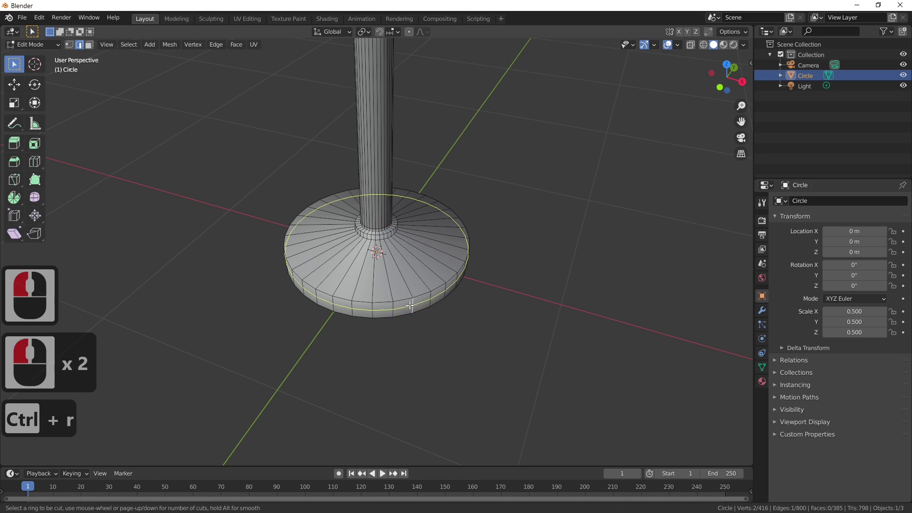
left_click(409, 306)
left_click(408, 308)
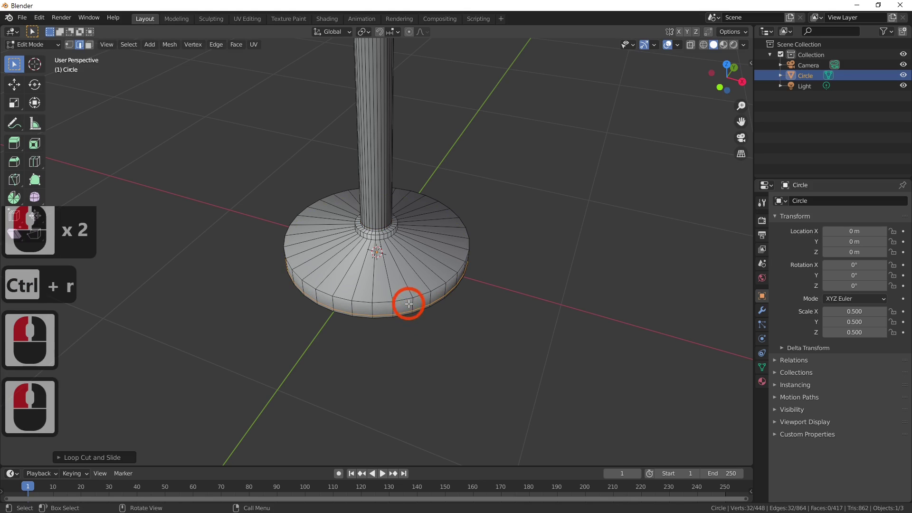
left_click(409, 304)
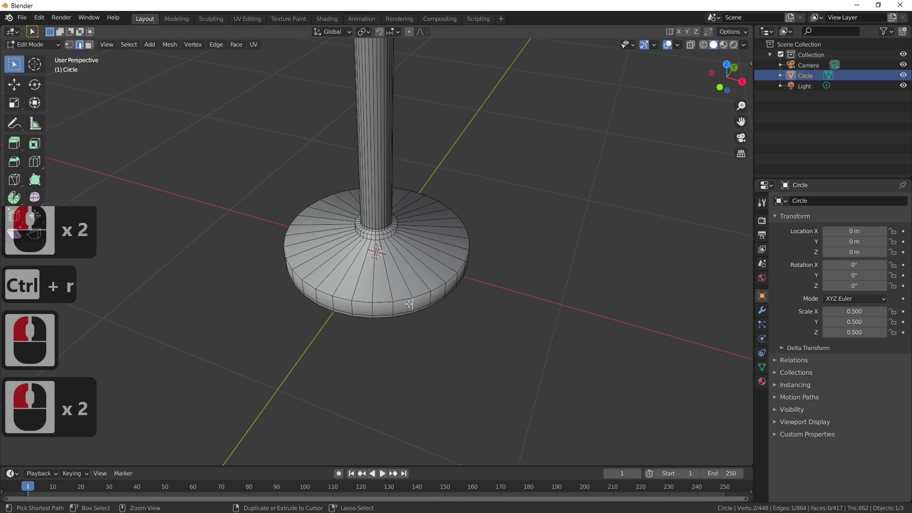
Add another loop cut around the base's outer side wall and slide it up towards the wall's top edge.
key("ctrl+r")
left_click(408, 302)
left_click(460, 302)
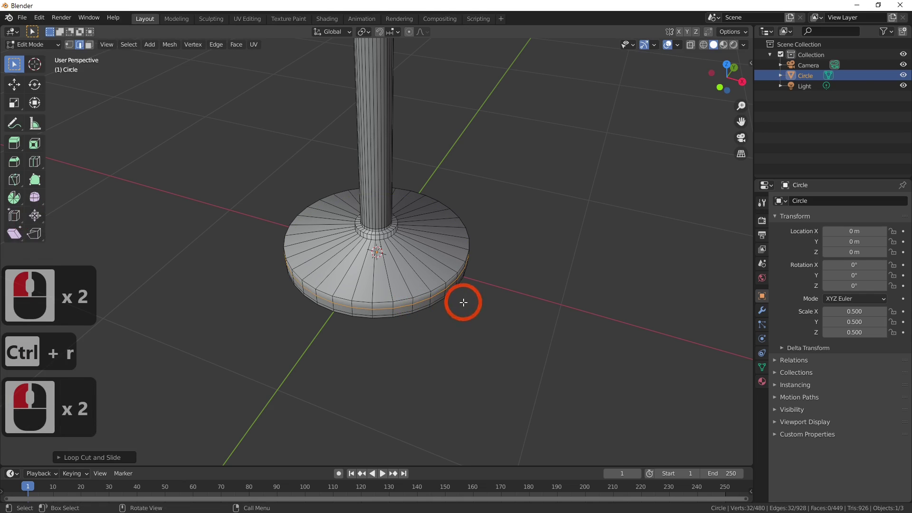
Leave Edit Mode and examine the smooth shading of the base, stem and cup from several angles.
key("Tab")
scroll(493, 298, "down", 5)
middle_click_drag(496, 265, 460, 268)
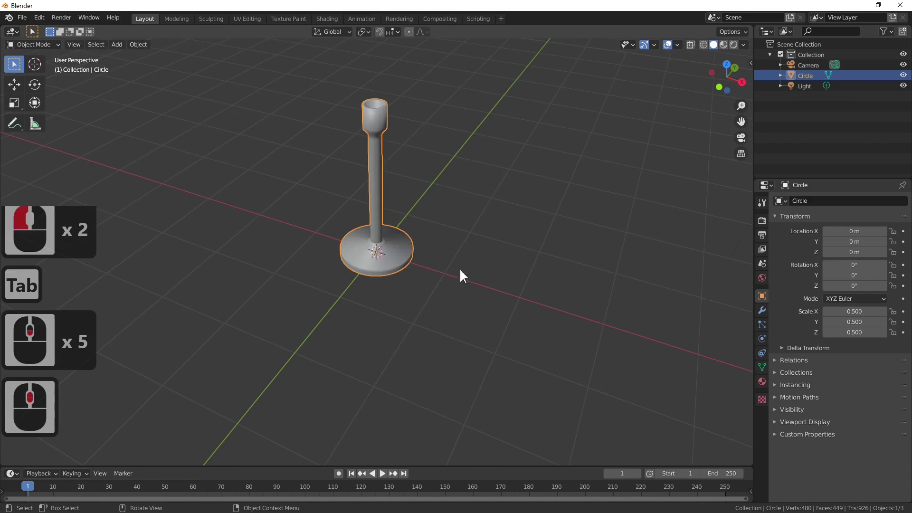
scroll(417, 217, "up", 5)
middle_click_drag(417, 217, 385, 212)
scroll(383, 194, "down", 5)
scroll(364, 152, "up", 3)
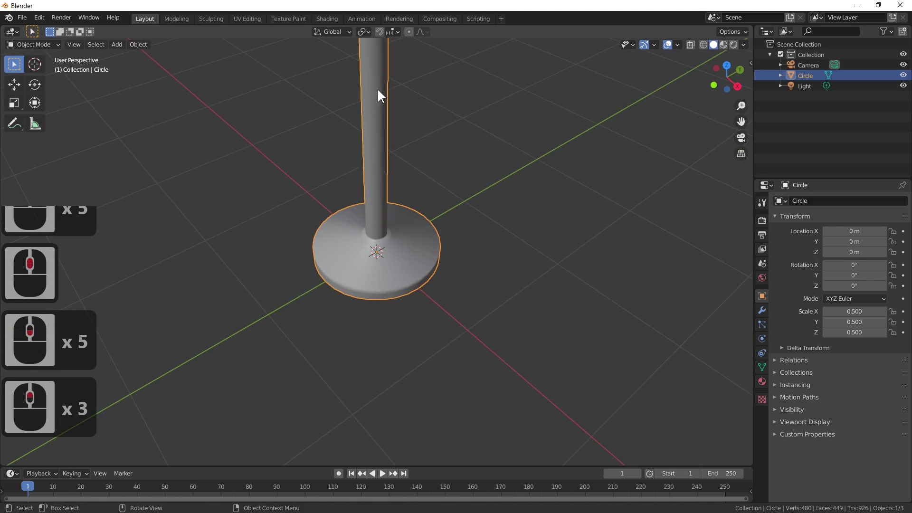
scroll(377, 90, "down", 2)
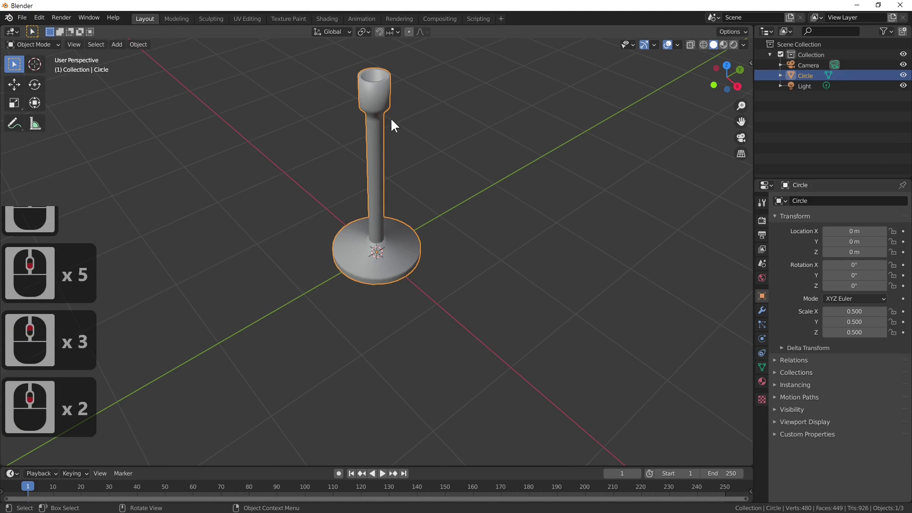
In Edit Mode, add a loop cut around the cup's inner wall and slide it up close to the rim.
middle_click_drag(390, 119, 400, 198, "shift")
scroll(400, 197, "up", 4)
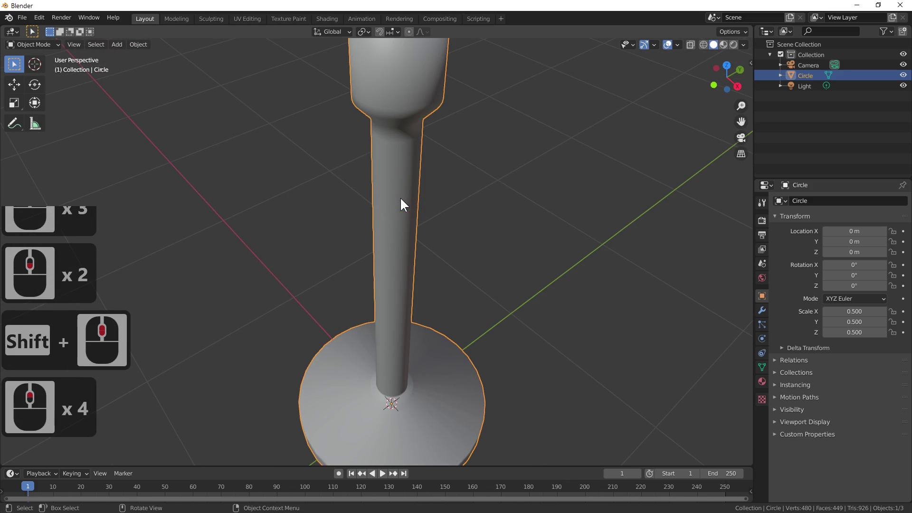
left_click(407, 95)
middle_click_drag(410, 90, 411, 112)
key("Tab")
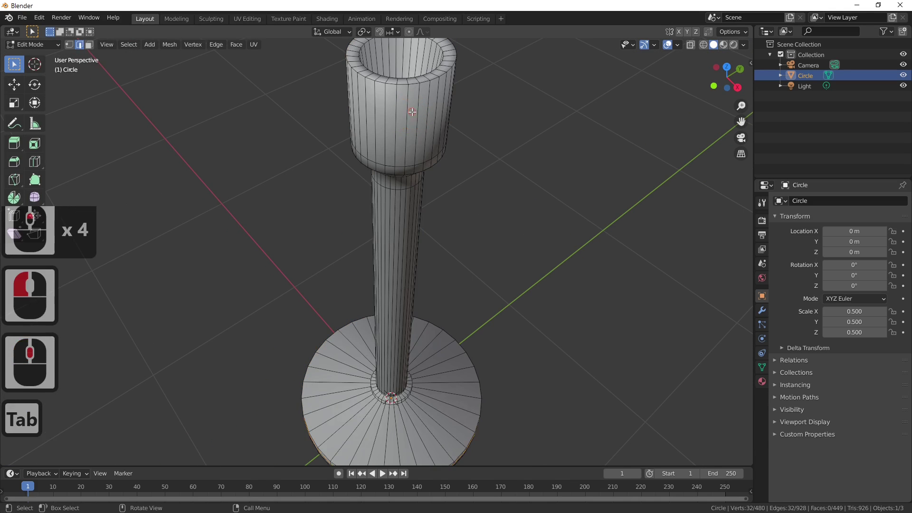
left_click(411, 111)
left_click(410, 54)
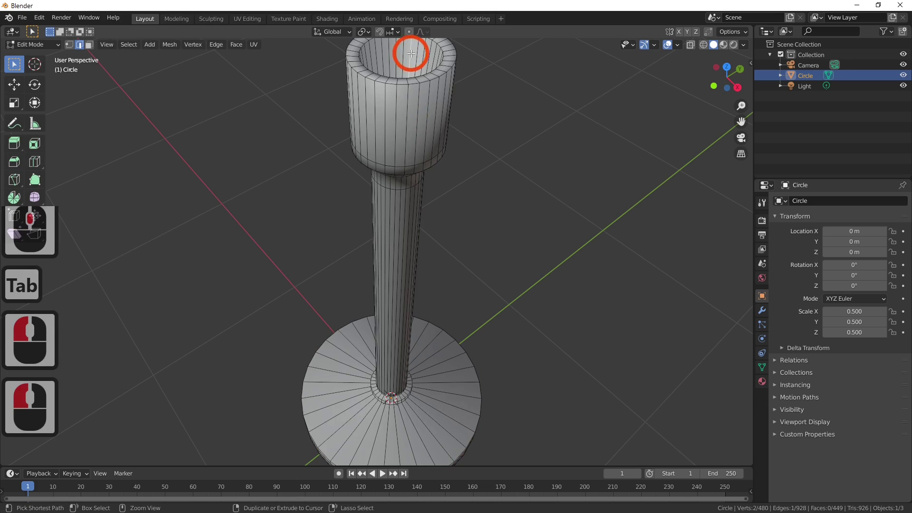
key("ctrl+r")
left_click_drag(407, 50, 416, 453)
left_click(470, 506)
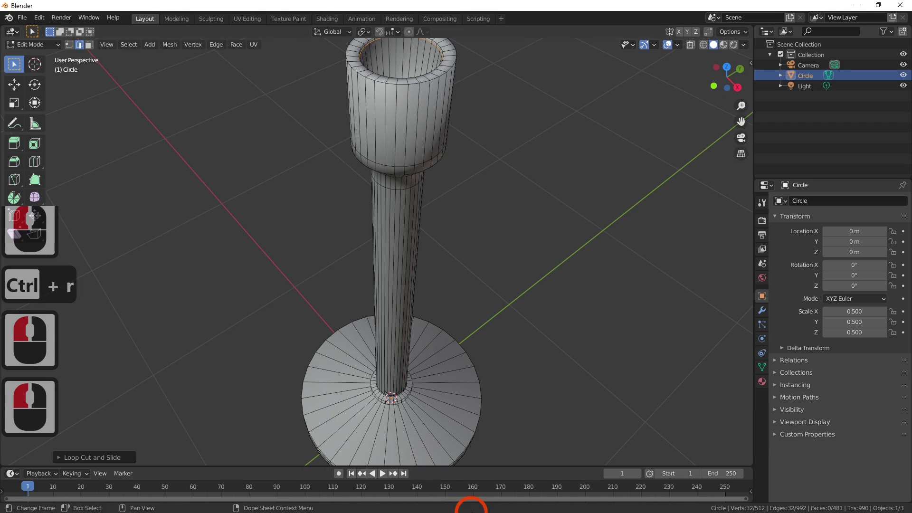
Return to Object Mode and examine the shading of the whole stand from different angles.
key("Tab")
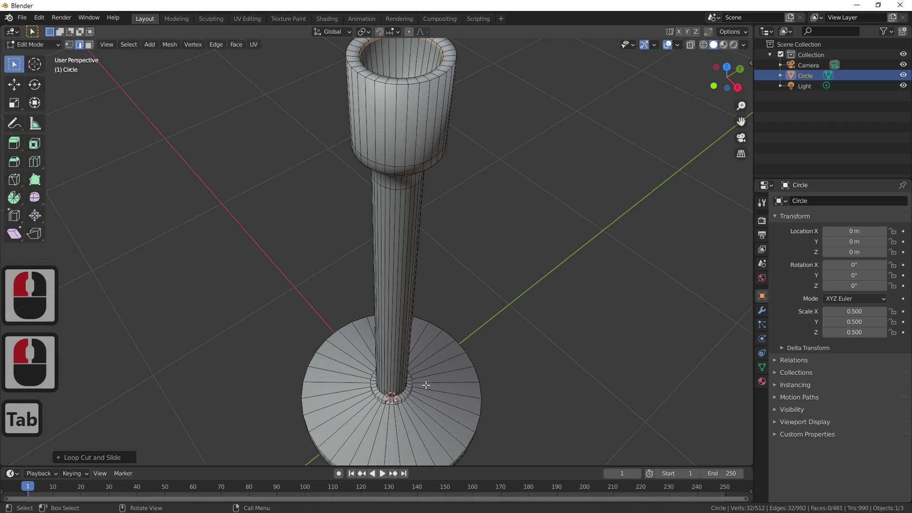
key("Tab")
scroll(442, 380, "down", 4)
middle_click_drag(455, 353, 459, 372)
scroll(459, 373, "up", 3)
scroll(460, 373, "down", 3)
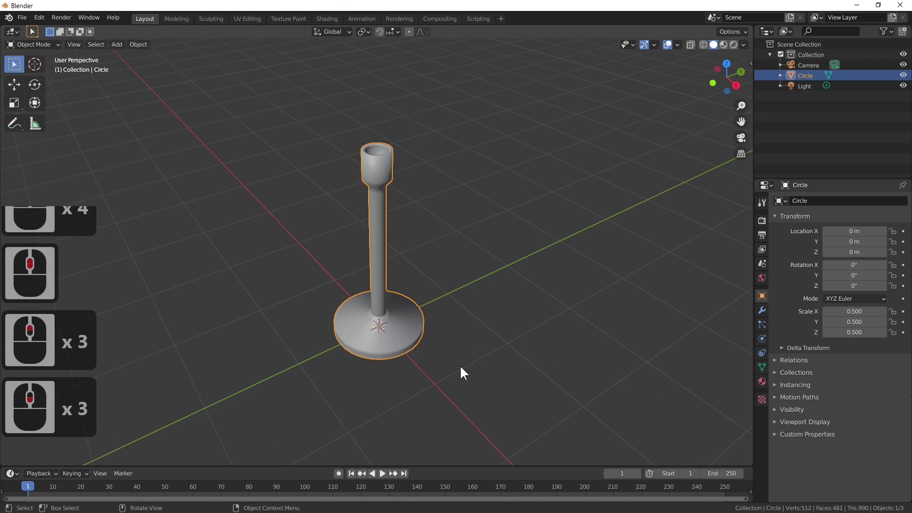
middle_click_drag(461, 368, 421, 384)
middle_click_drag(421, 321, 404, 284)
key("7")
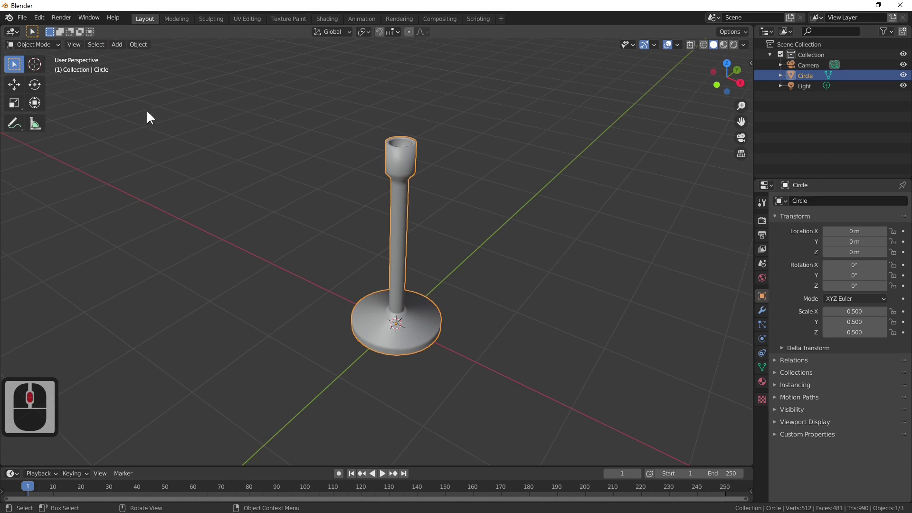
Add a mesh circle around the stand's base and set its vertices to 33.
left_click(116, 44)
mouse_move(124, 56)
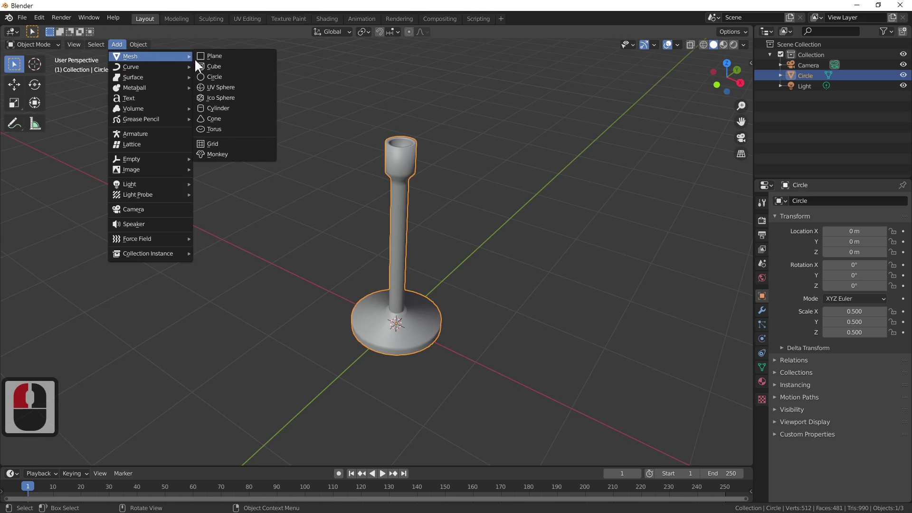
left_click(226, 75)
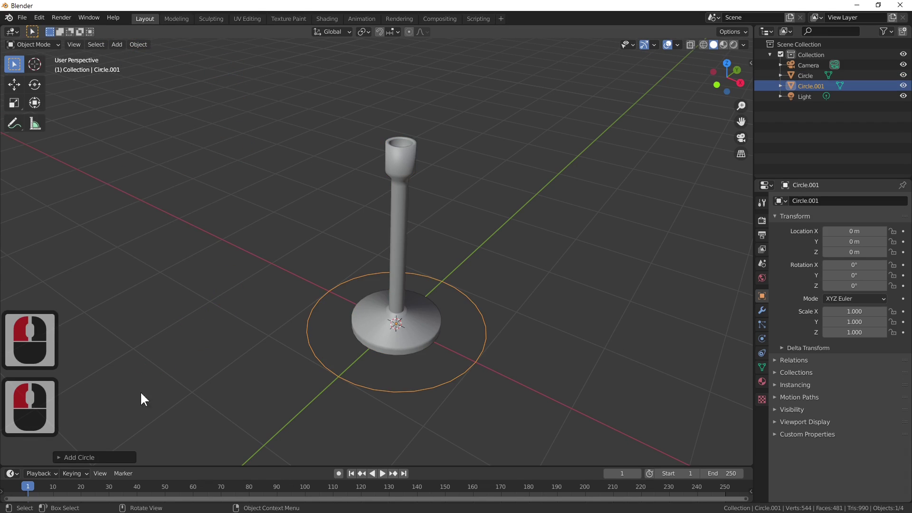
left_click(71, 456)
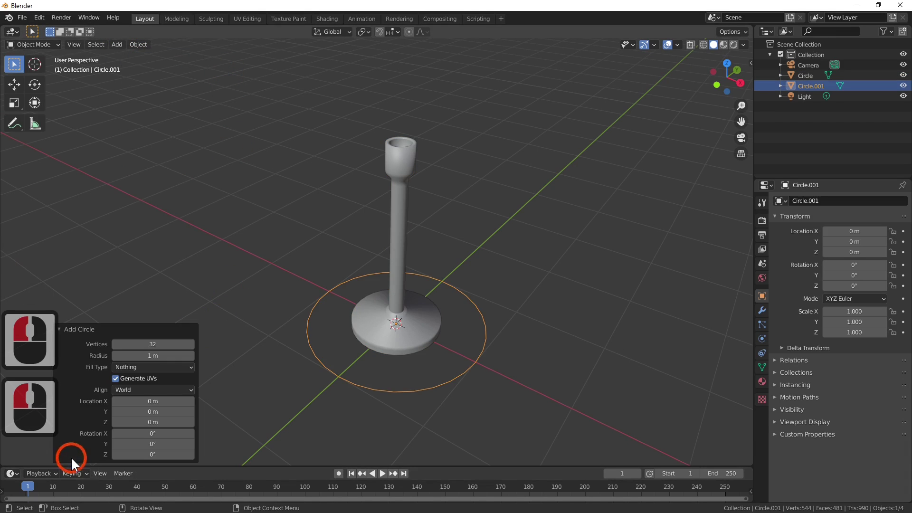
left_click(158, 345)
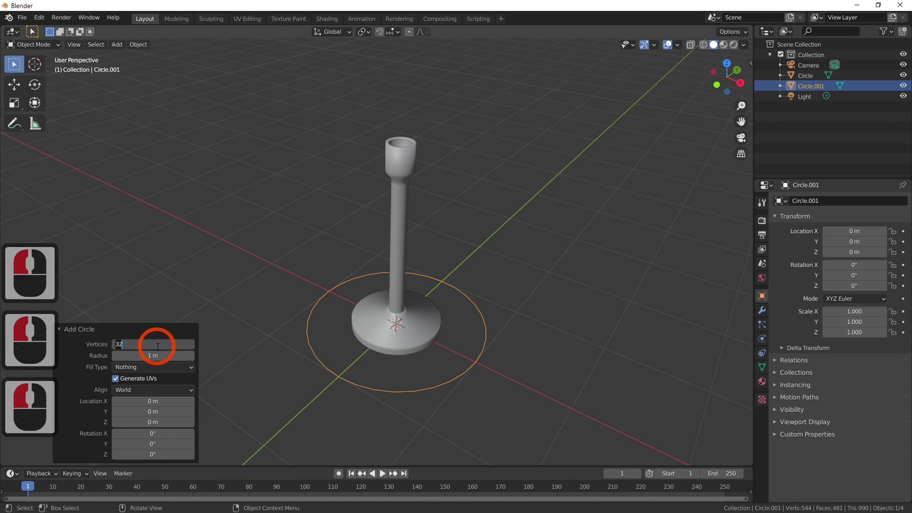
type("33")
key("Return")
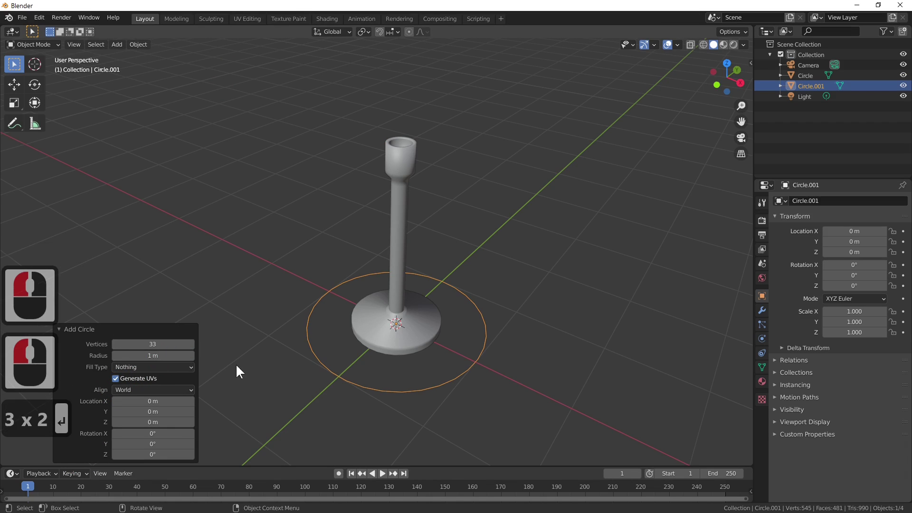
In Edit Mode, select the whole new circle and scale it up by about 1.08.
key("Tab")
key("Tab")
key("Tab")
left_click(429, 388)
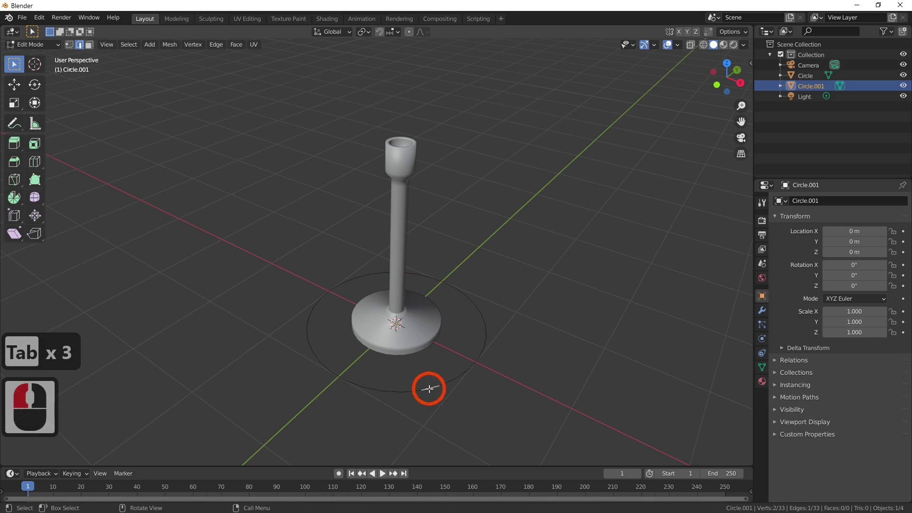
key("a")
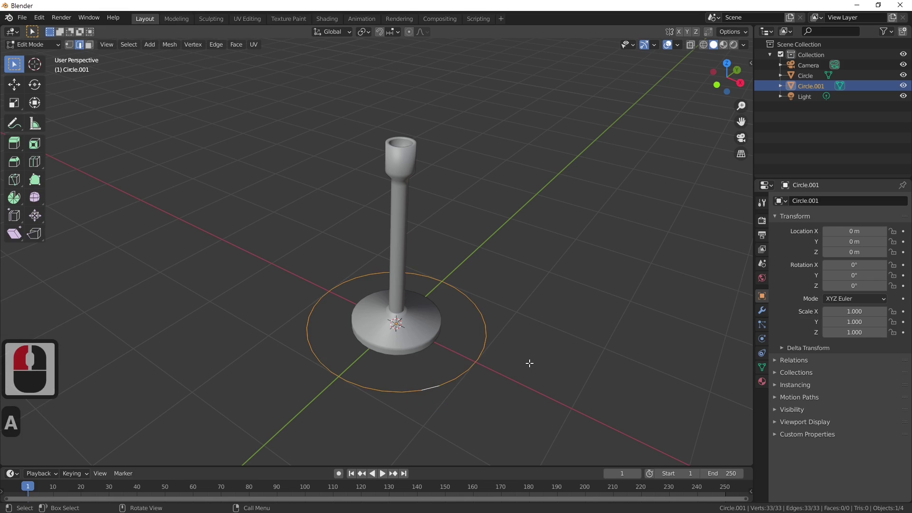
key("s")
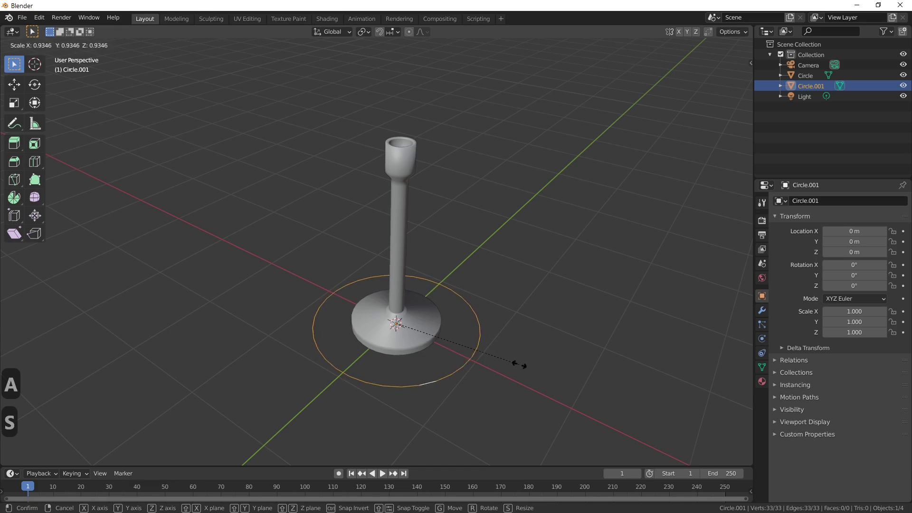
left_click(539, 366)
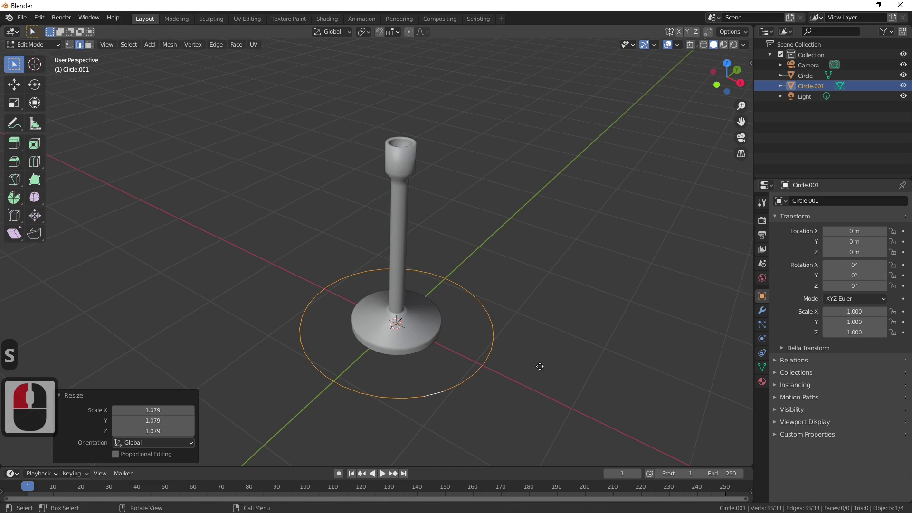
key("e")
key("s")
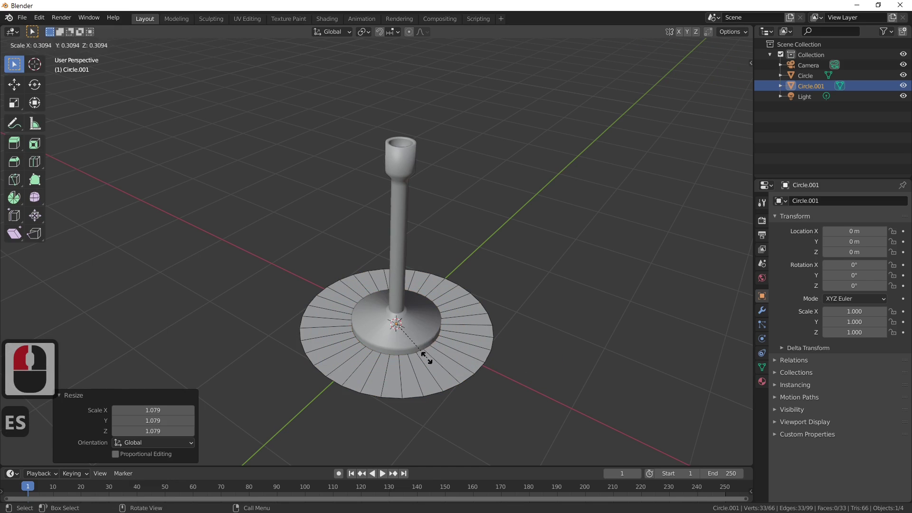
left_click(421, 360)
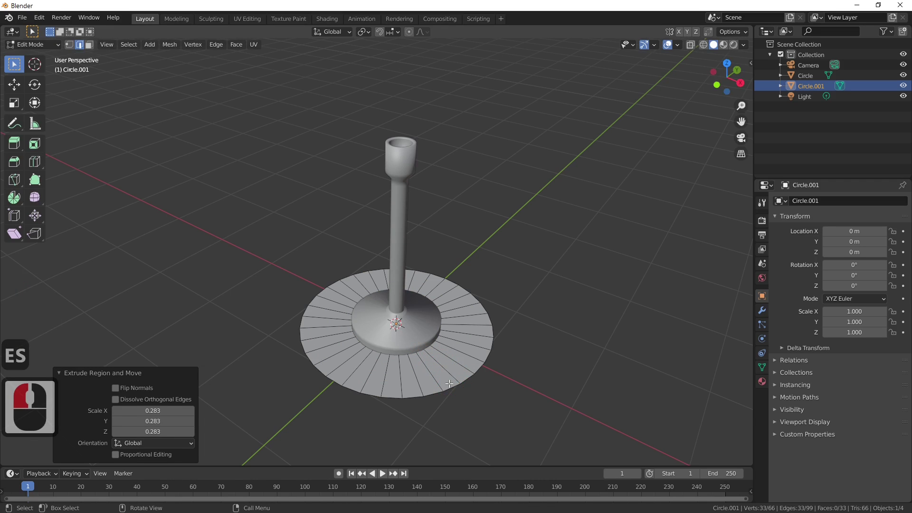
key("ctrl+z")
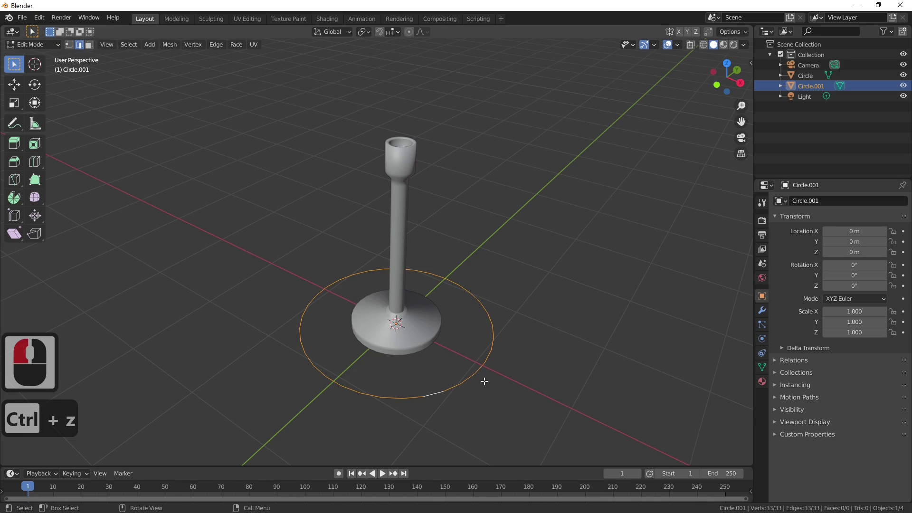
In Object Mode, move the new circle about 0.74 m up along the Z axis.
key("Tab")
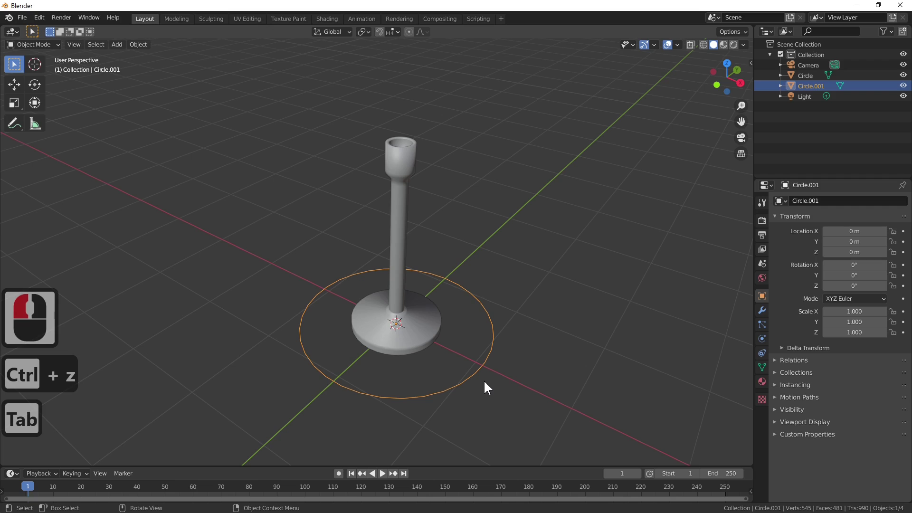
key("g")
key("z")
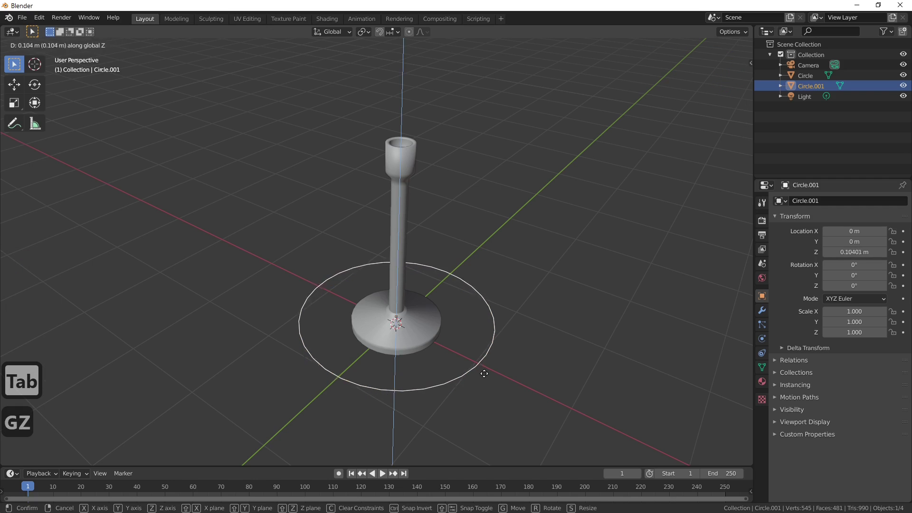
left_click(478, 326)
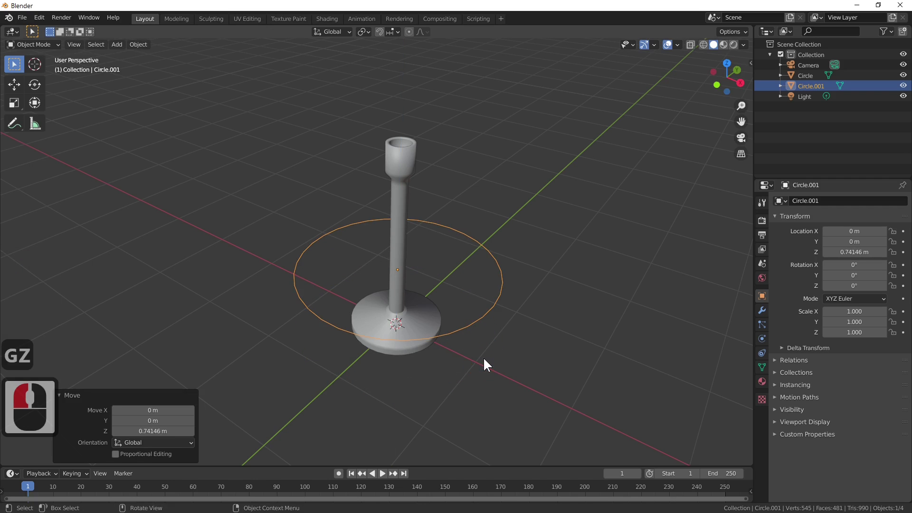
Extrude the whole raised circle inward by scaling it to about 0.101, forming a disc around the stem, and return to Object Mode.
key("Tab")
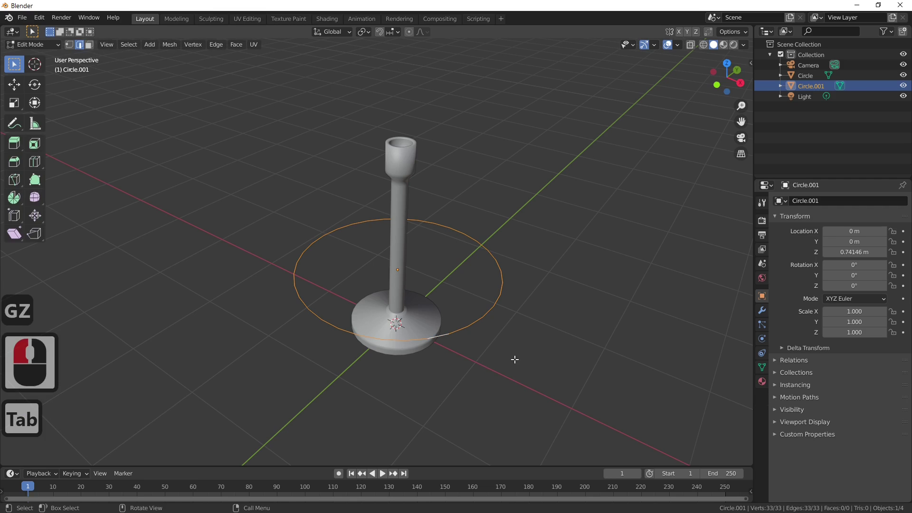
key("a")
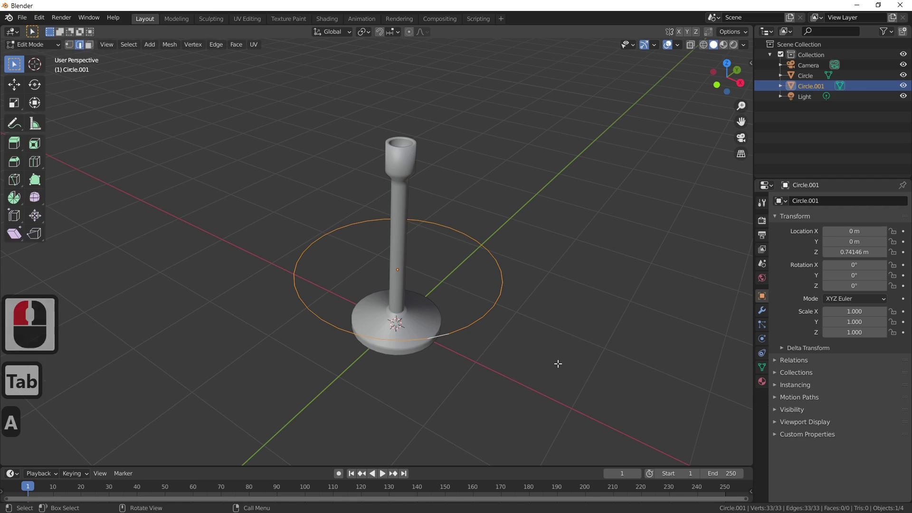
key("e")
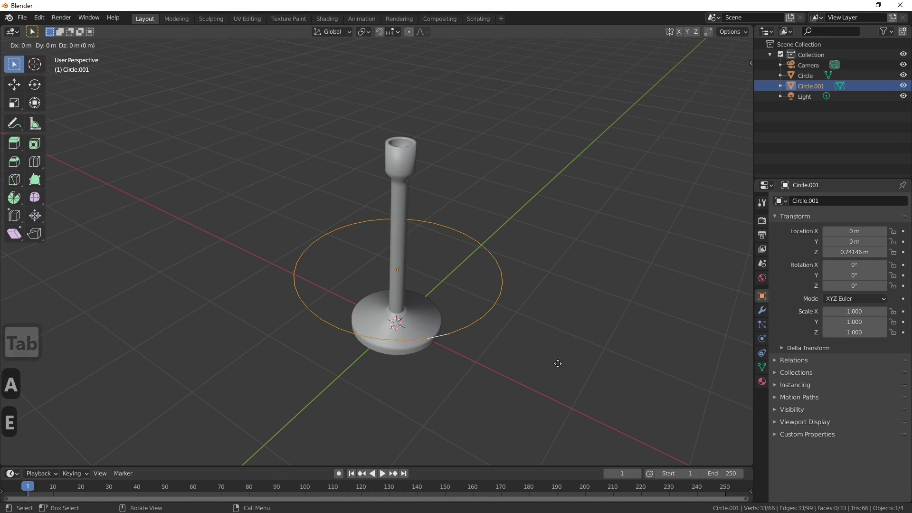
key("s")
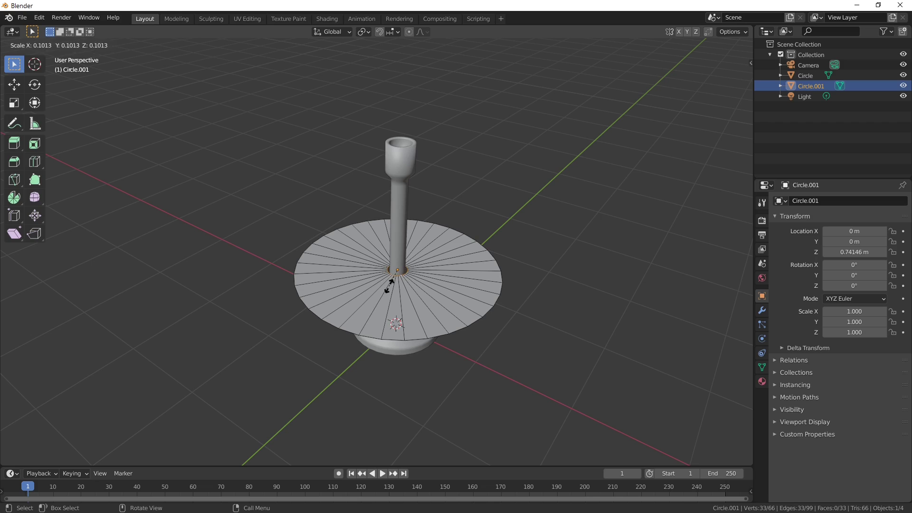
left_click(389, 285)
middle_click_drag(444, 374, 465, 416)
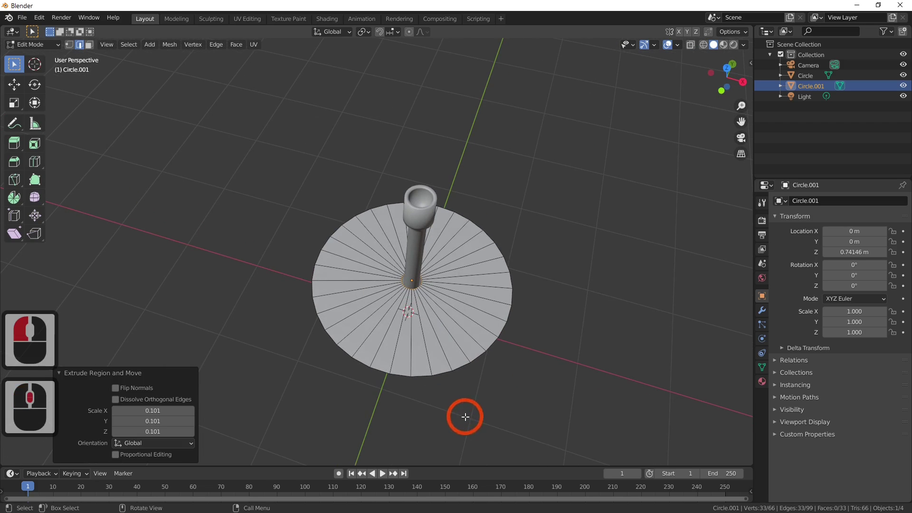
key("Tab")
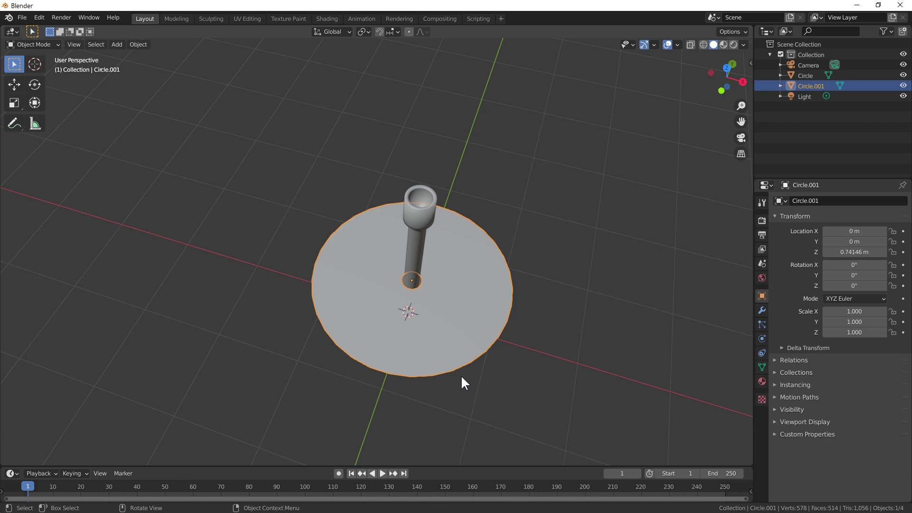
View the disc from the top in Edit Mode and switch to face selection.
key("KP_7")
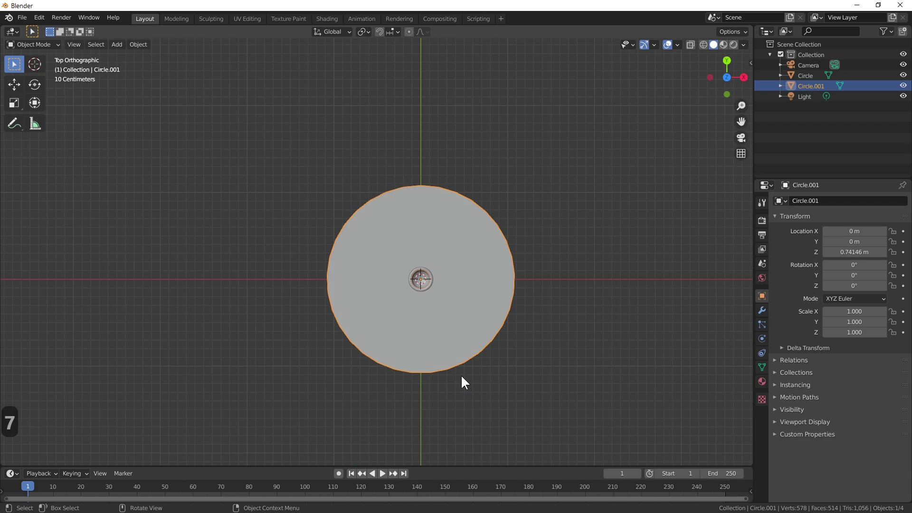
key("Tab")
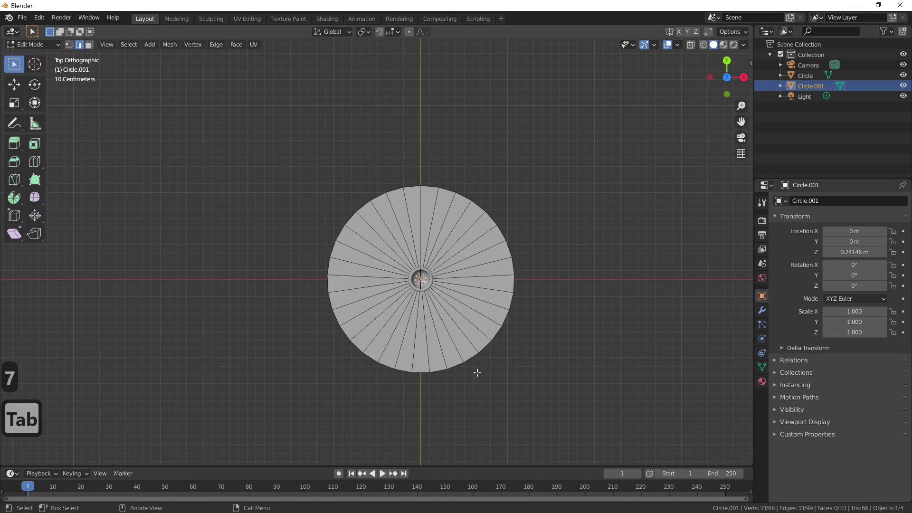
left_click(426, 359)
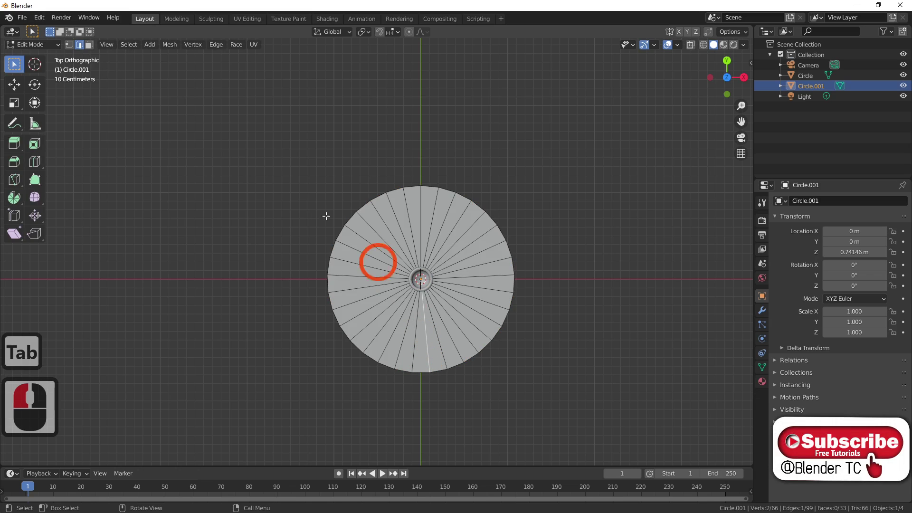
left_click(89, 44)
left_click(398, 353)
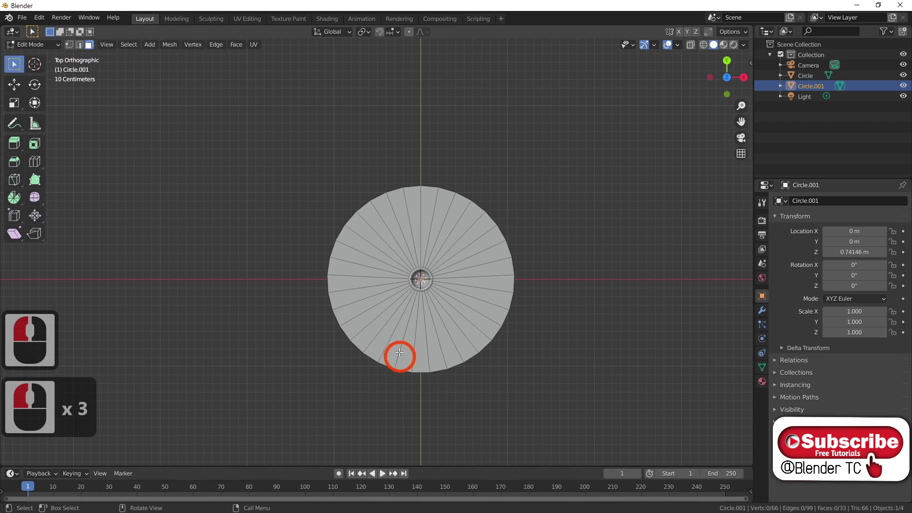
left_click(421, 362)
left_click(435, 353, "shift")
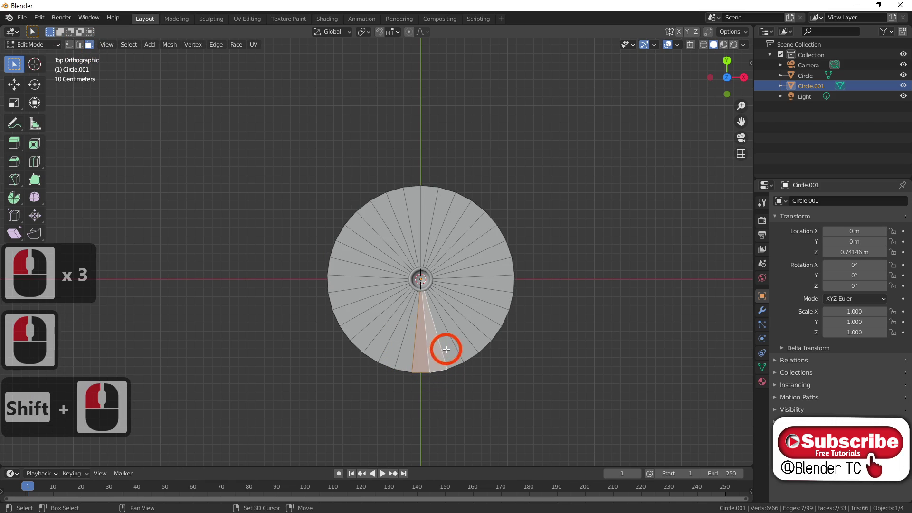
left_click(434, 352, "shift")
left_click(433, 353, "shift")
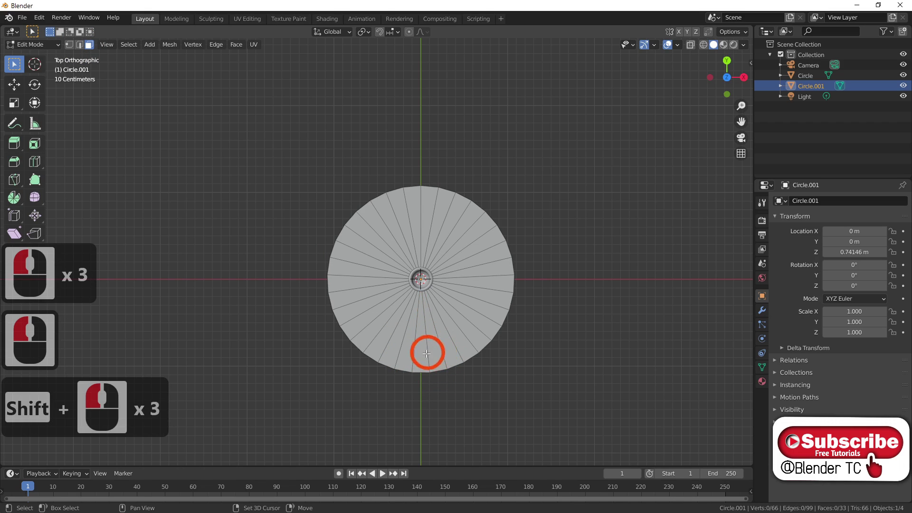
In the top view, select eleven adjacent wedge faces counterclockwise from the disc's bottom centre and dissolve them into one face.
left_click(434, 353, "shift")
left_click(437, 350, "shift")
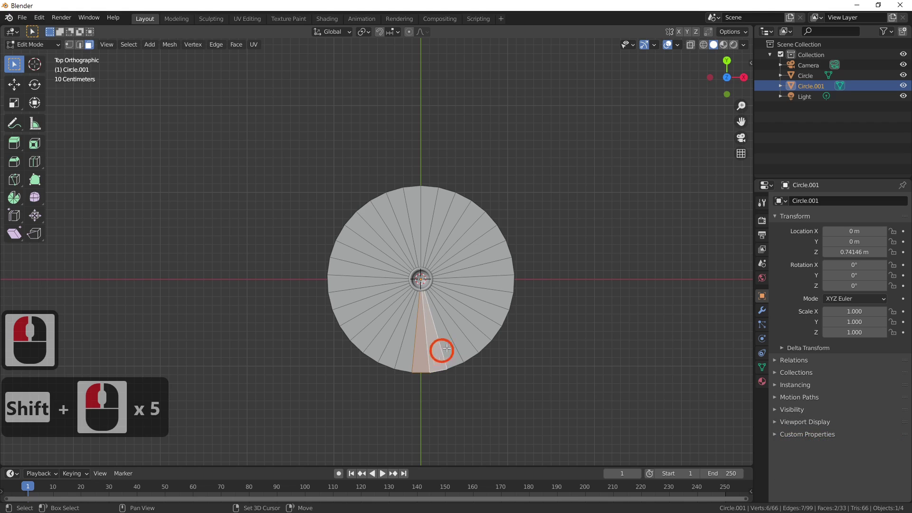
left_click(446, 344, "shift")
left_click(464, 331, "shift")
left_click(467, 327, "shift")
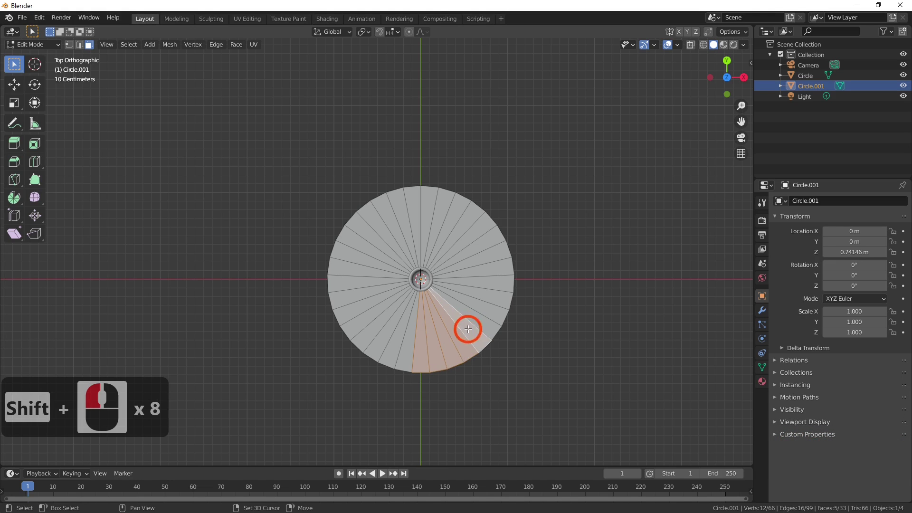
left_click(479, 316, "shift")
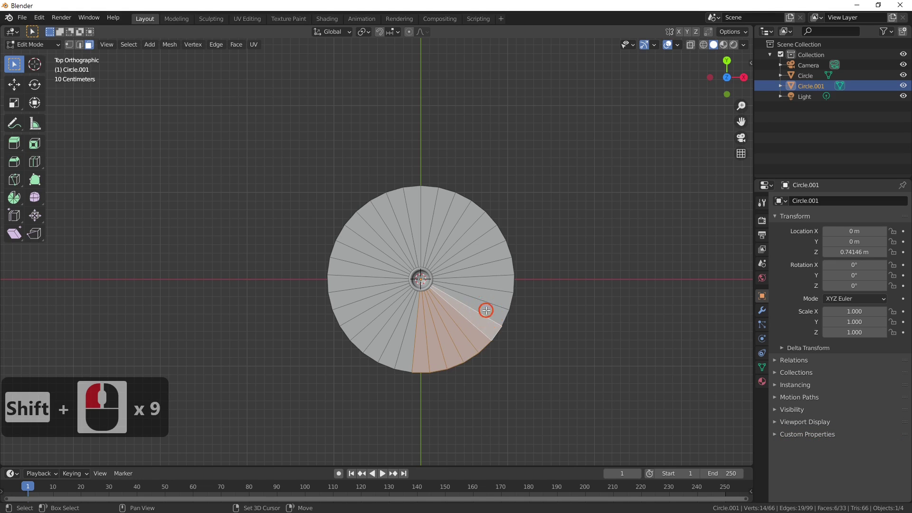
left_click(486, 309, "shift")
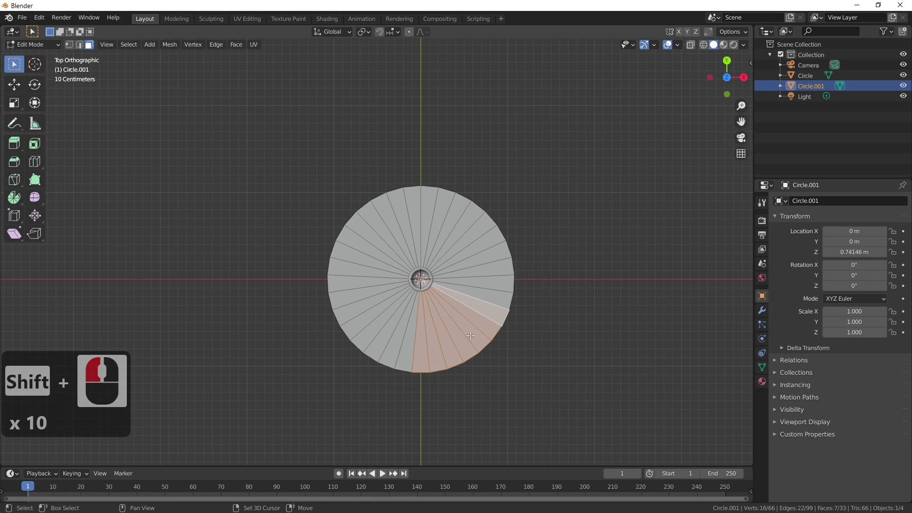
left_click(499, 298, "shift")
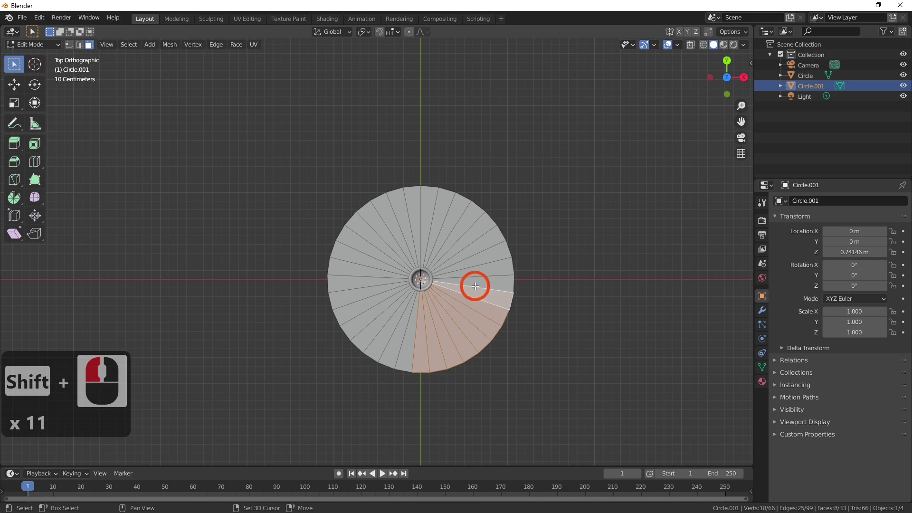
left_click(481, 278, "shift")
left_click(485, 269, "shift")
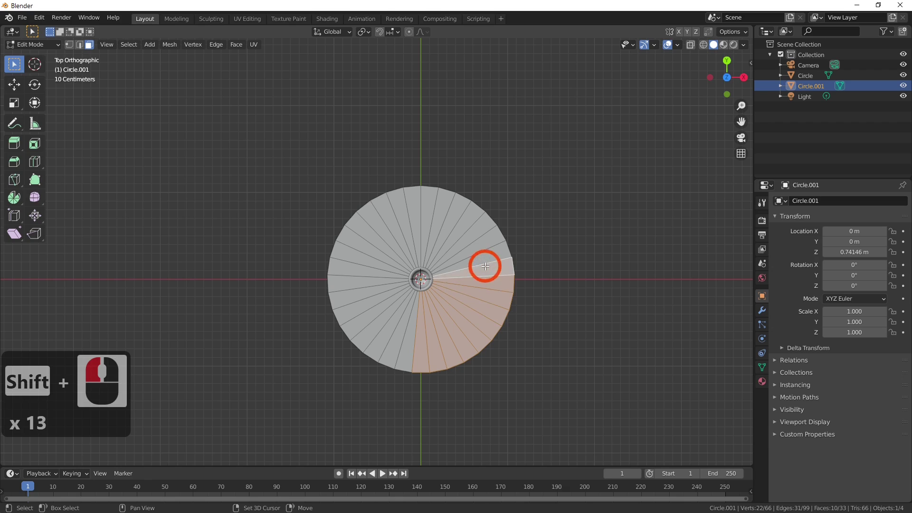
left_click(484, 258, "shift")
right_click(461, 319)
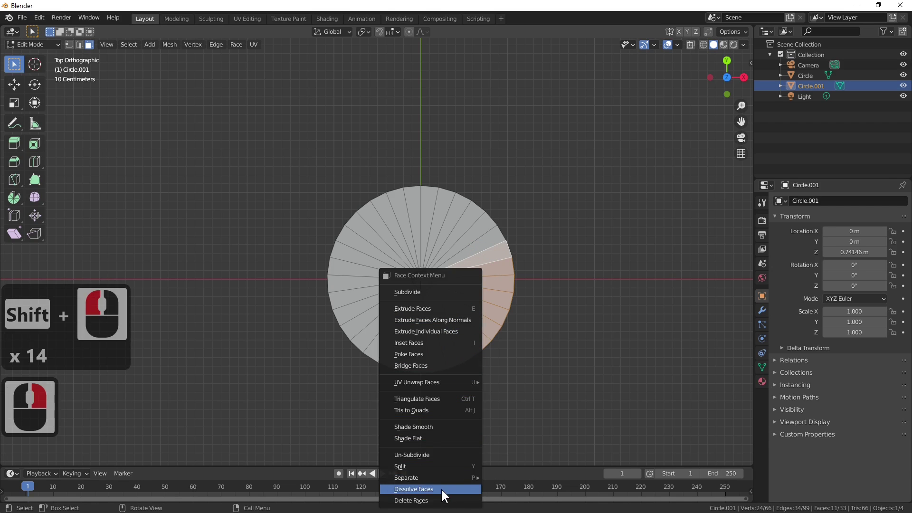
left_click(441, 488)
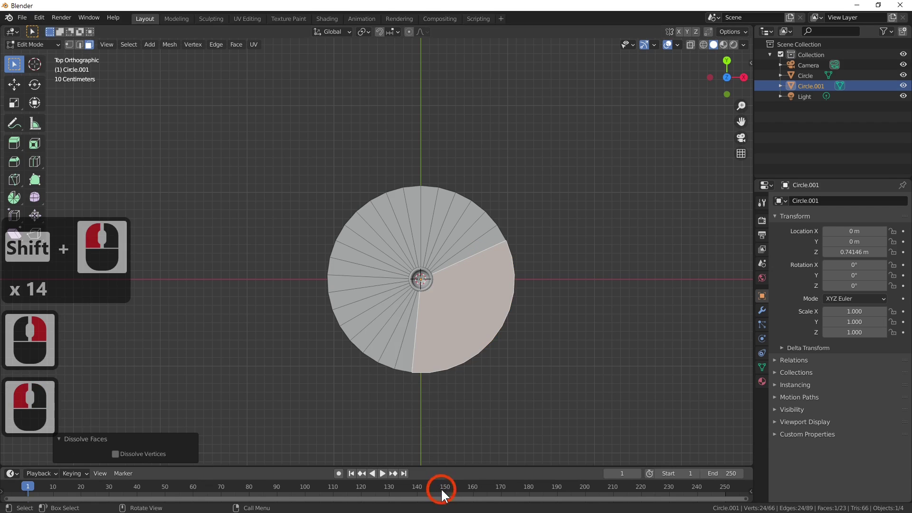
Select the next eleven wedge faces clockwise from the merged face's lower edge and dissolve them into one face.
left_click(402, 359)
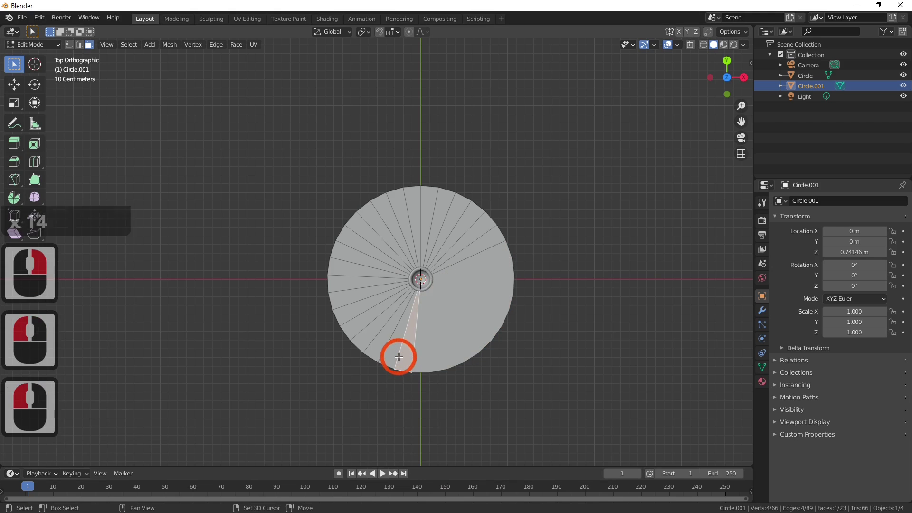
left_click(386, 347, "shift")
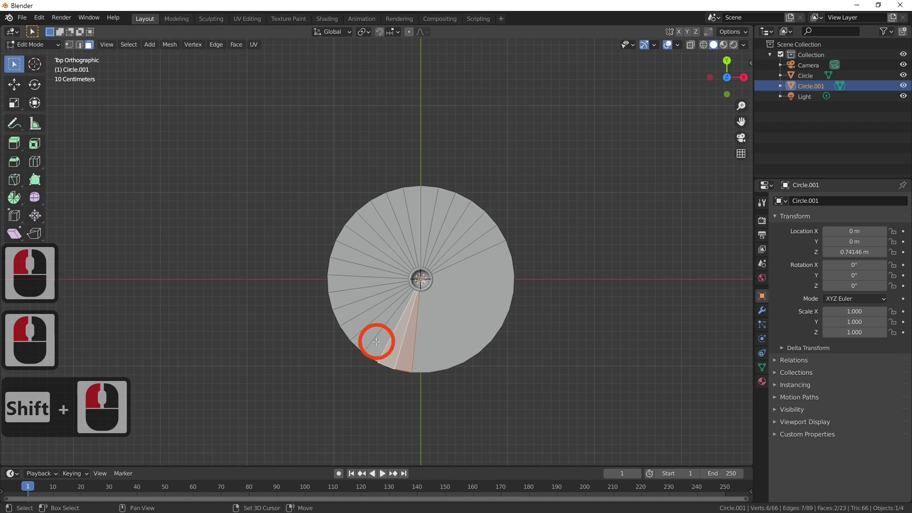
left_click(373, 341, "shift")
left_click(359, 327, "shift")
left_click(353, 319, "shift")
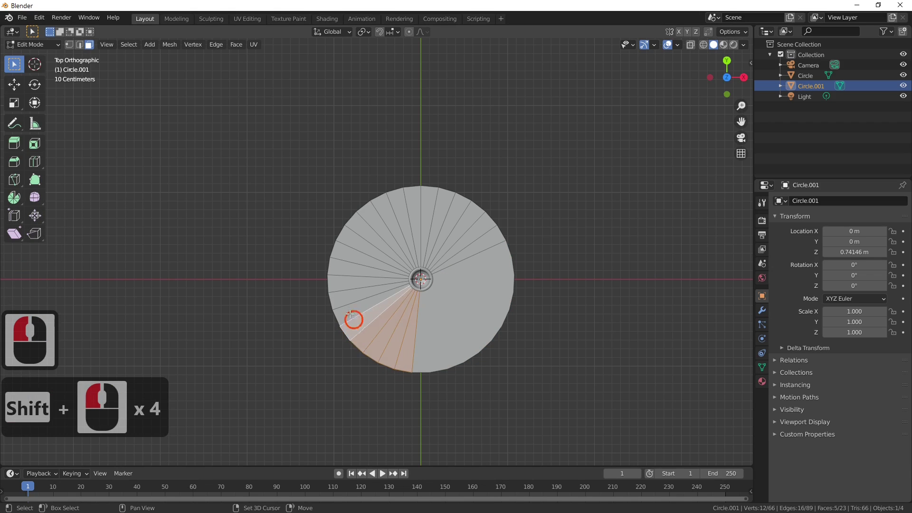
left_click(343, 306, "shift")
left_click(343, 285, "shift")
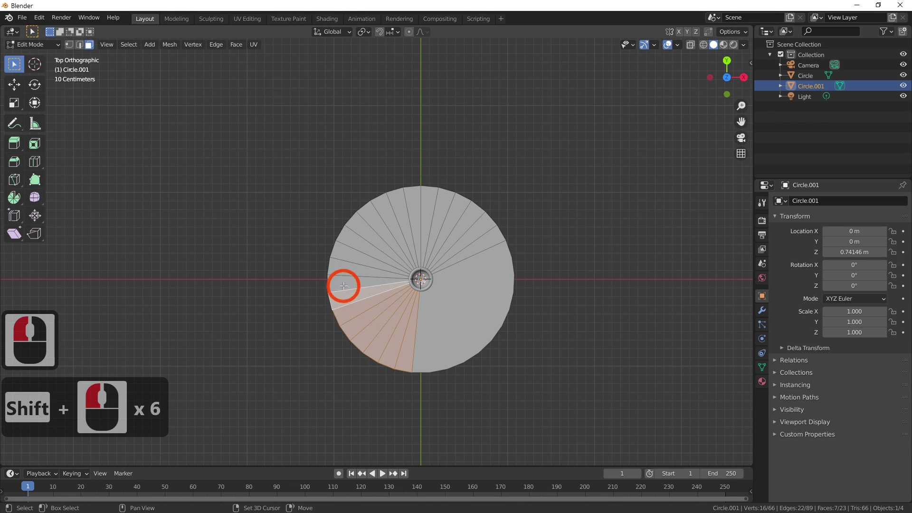
left_click(343, 275, "shift")
left_click(350, 262, "shift")
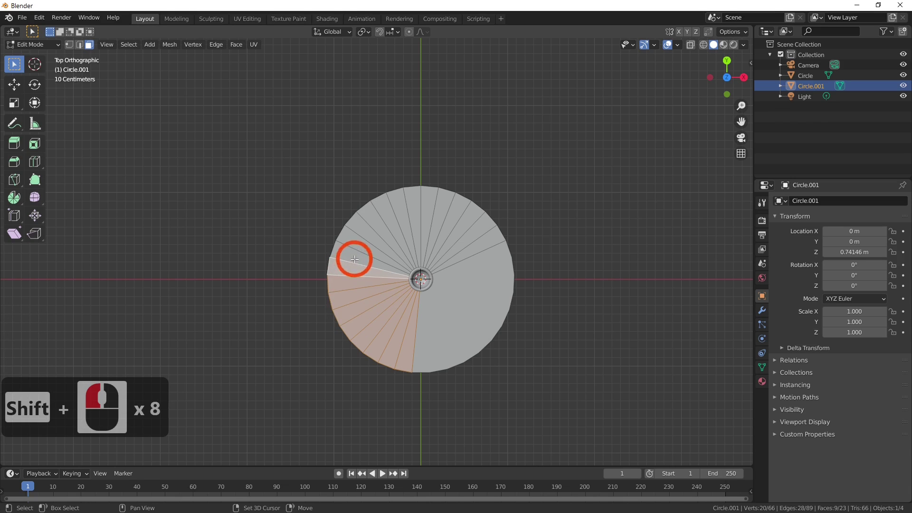
left_click(361, 256, "shift")
left_click(367, 250, "shift")
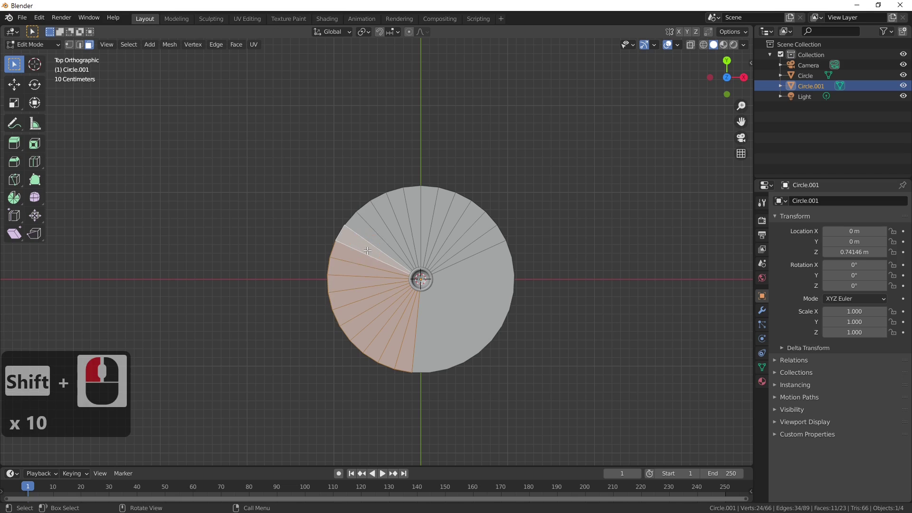
right_click(367, 252)
left_click(368, 251)
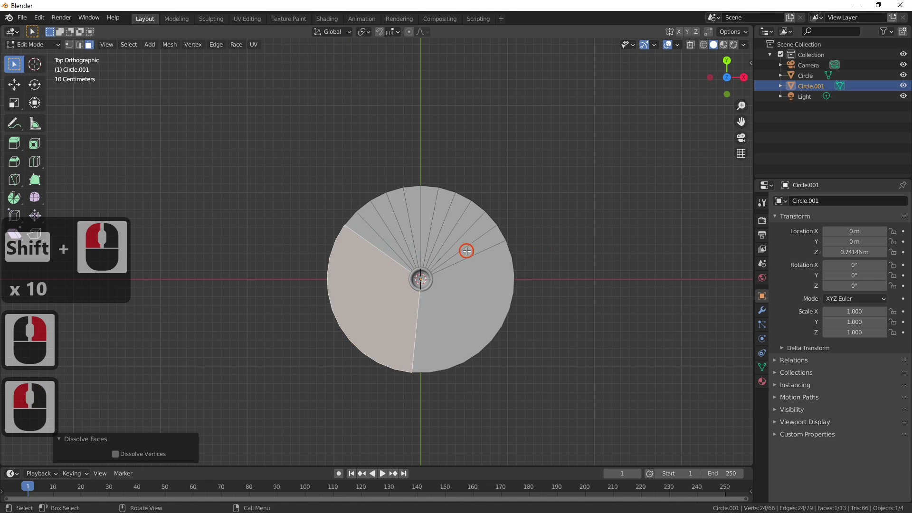
Select the remaining eleven wedge faces along the upper part of the disc and dissolve them into one face.
left_click(467, 250)
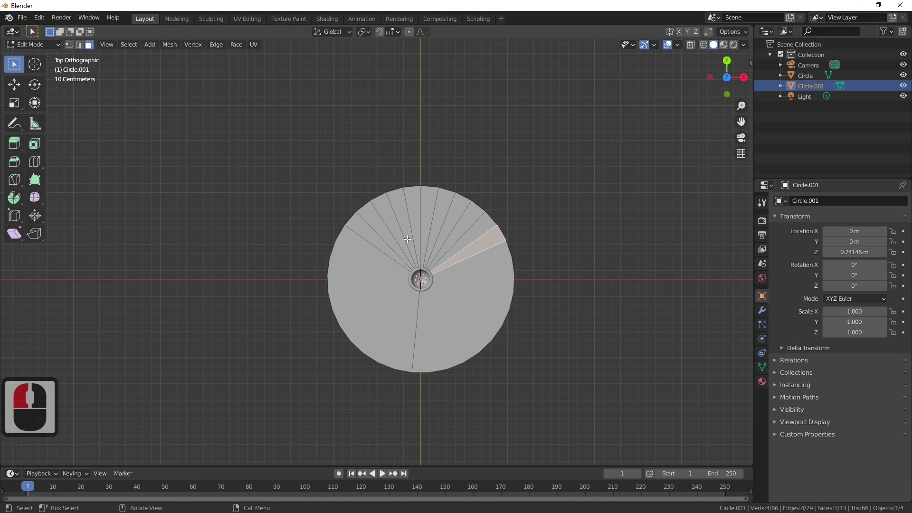
left_click(374, 237, "ctrl")
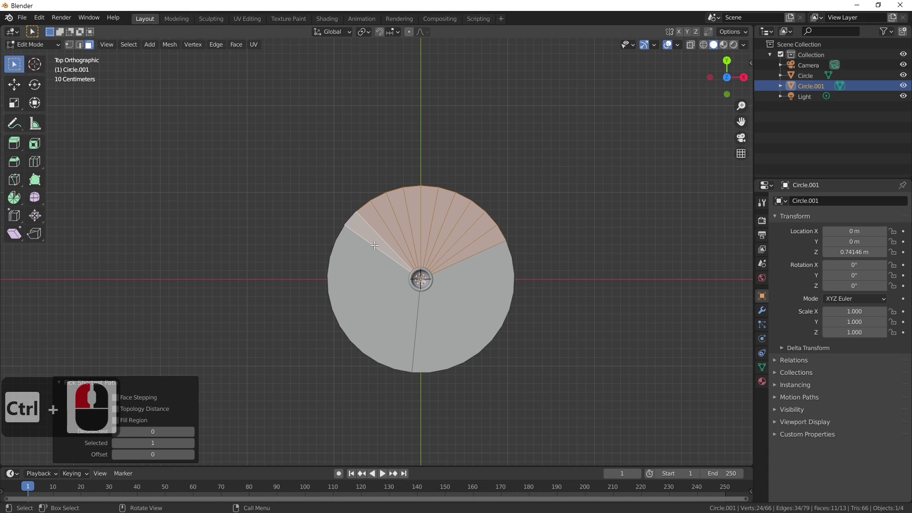
right_click(414, 234)
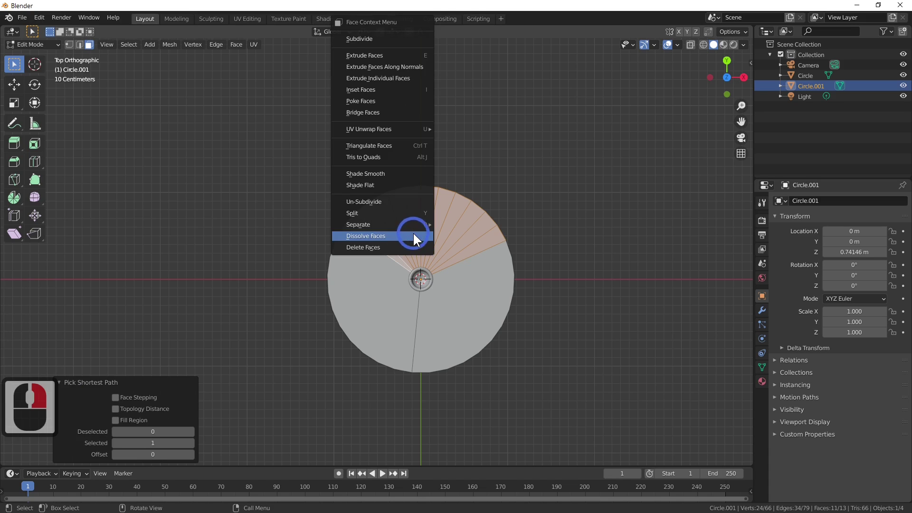
left_click(413, 234)
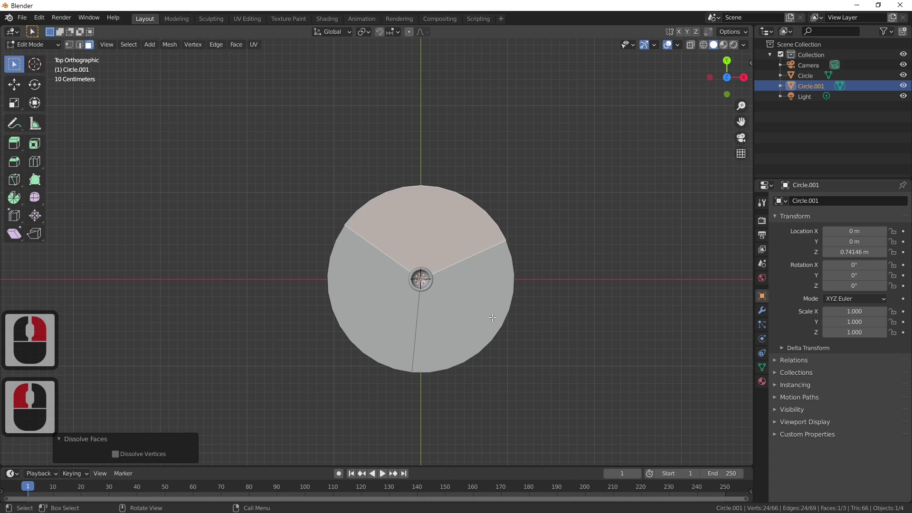
In Object Mode, move the disc up about 1.12 m along the Z axis to just below the cup.
key("Tab")
middle_click_drag(492, 317, 515, 265)
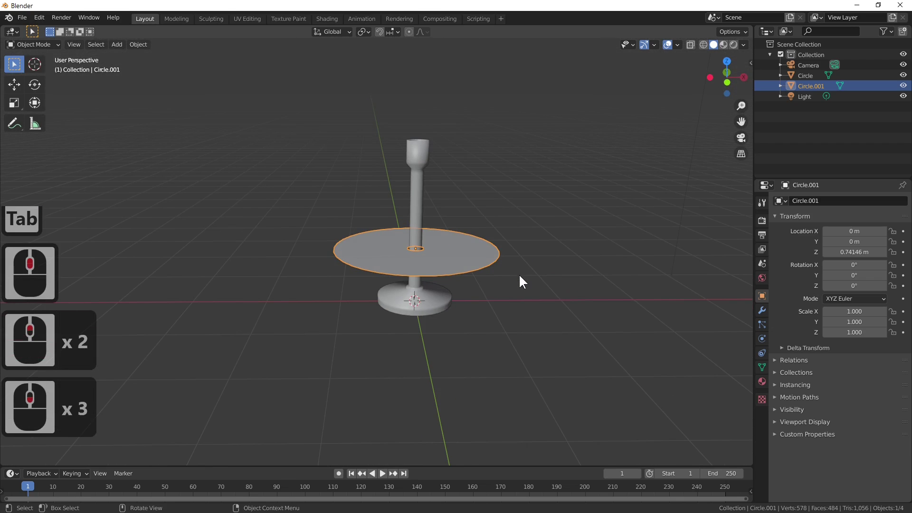
key("g")
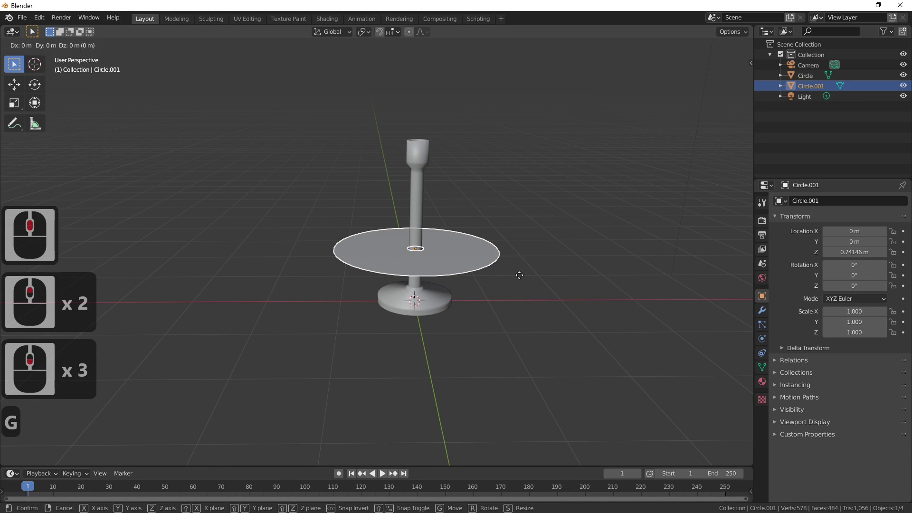
key("z")
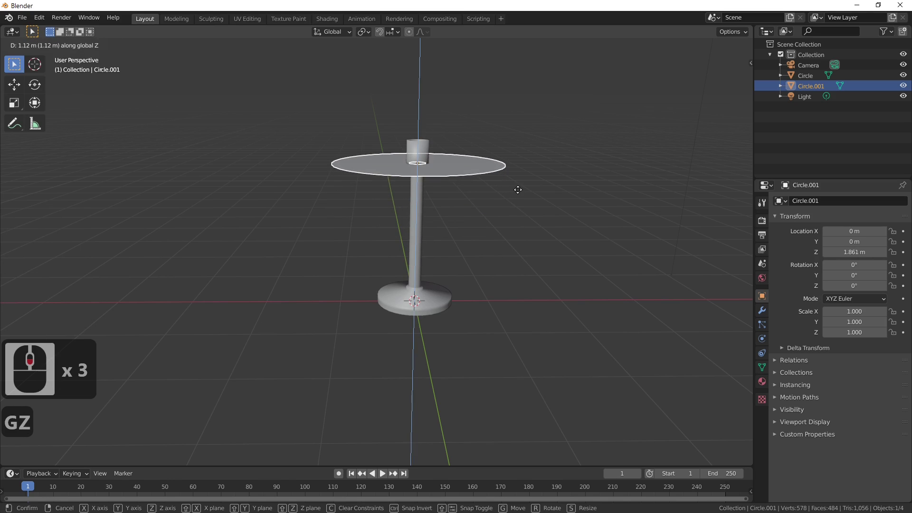
left_click(517, 189)
middle_click_drag(520, 225, 531, 261)
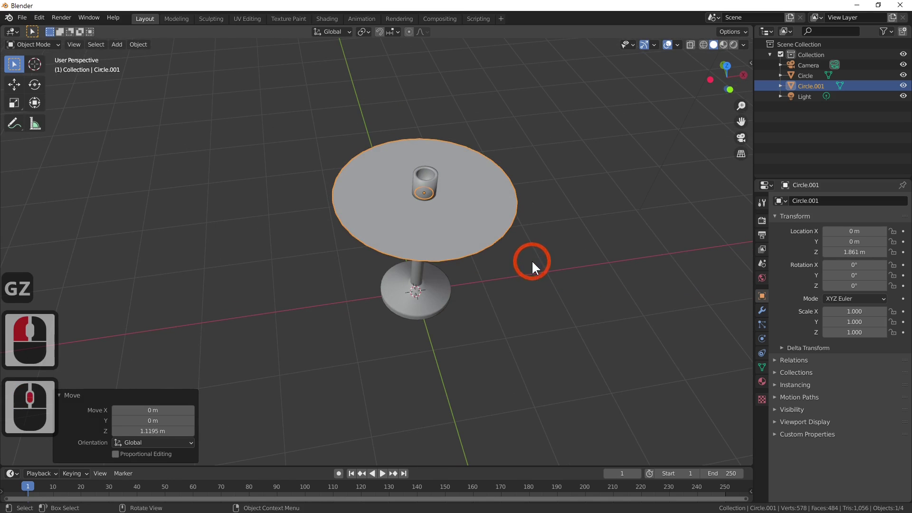
key("Tab")
key("Tab")
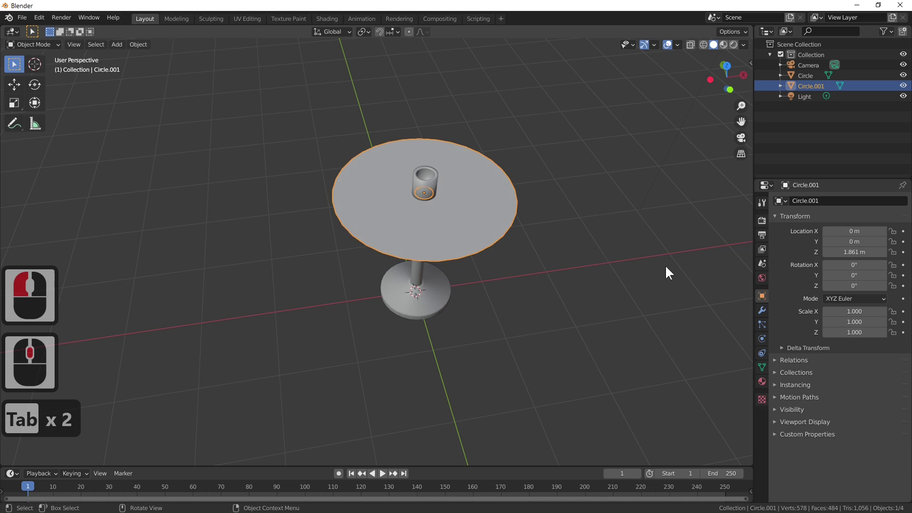
Add a Wireframe modifier to the disc and set its thickness to 0.03 m.
left_click(759, 311)
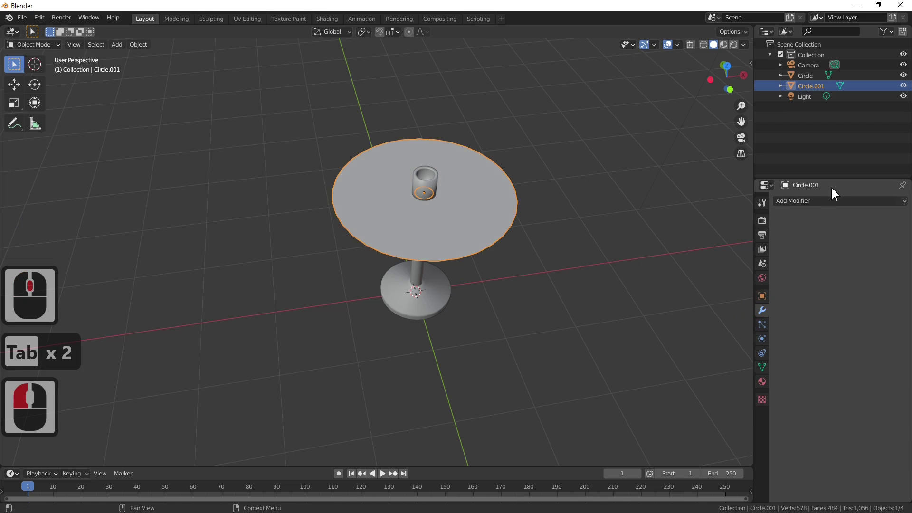
left_click(809, 200)
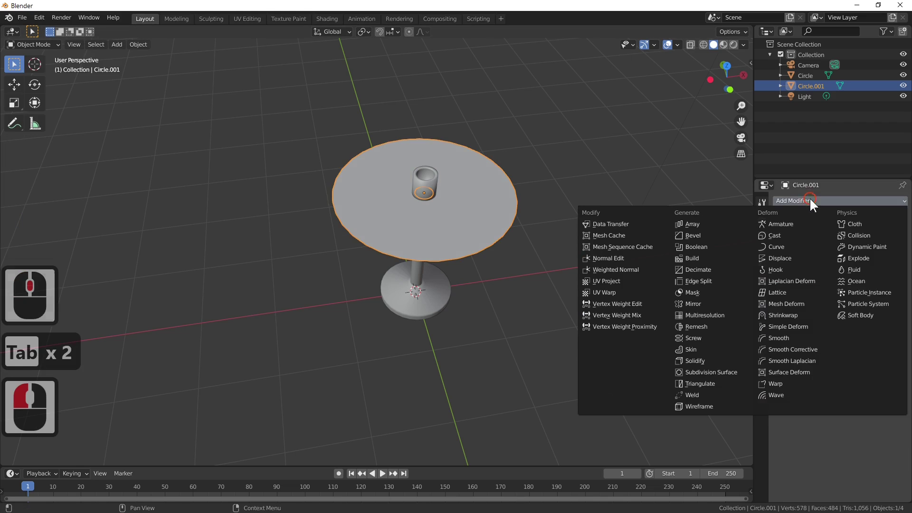
left_click(704, 407)
left_click(852, 233)
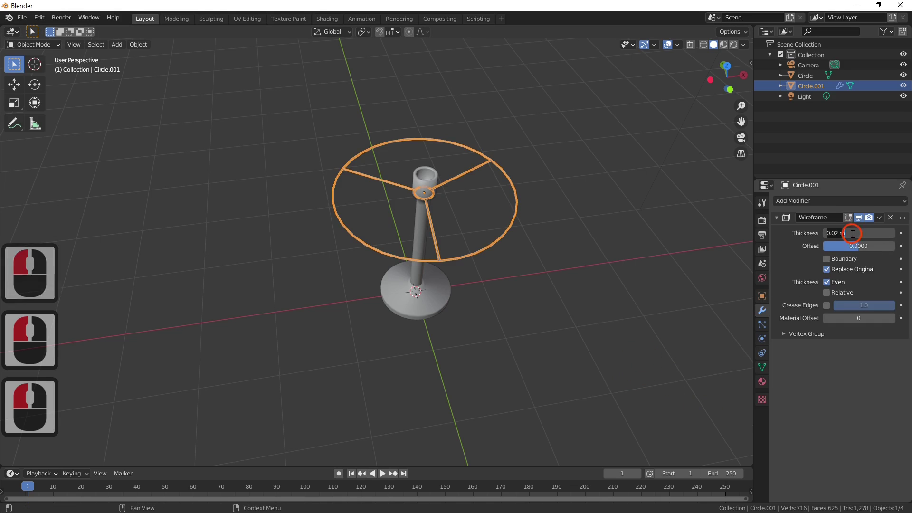
type(".03")
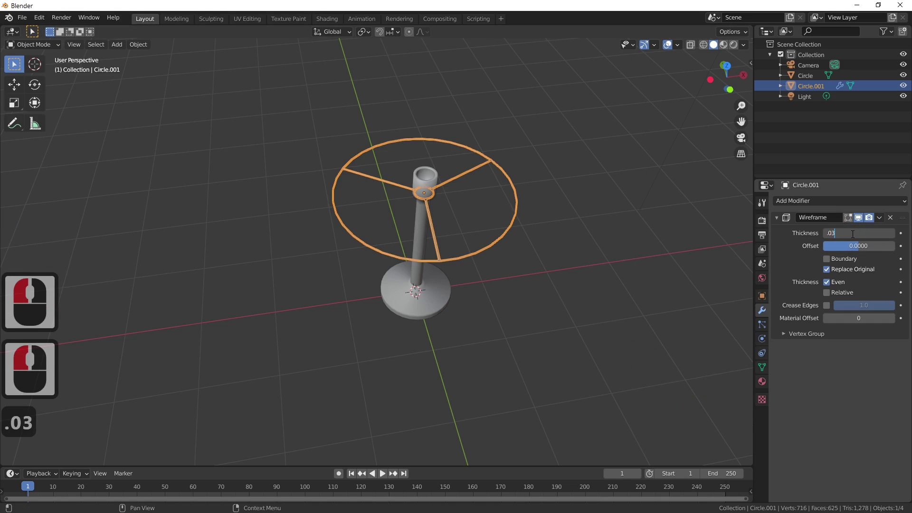
key("Return")
Set the ring's wireframe thickness to 0.04 m and enable the modifier's Boundary option.
left_click(853, 233)
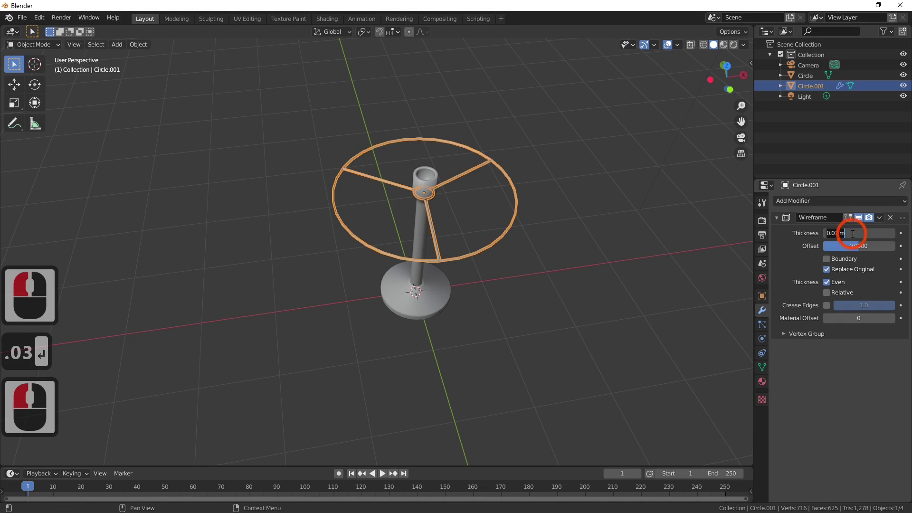
type(".04")
key("Return")
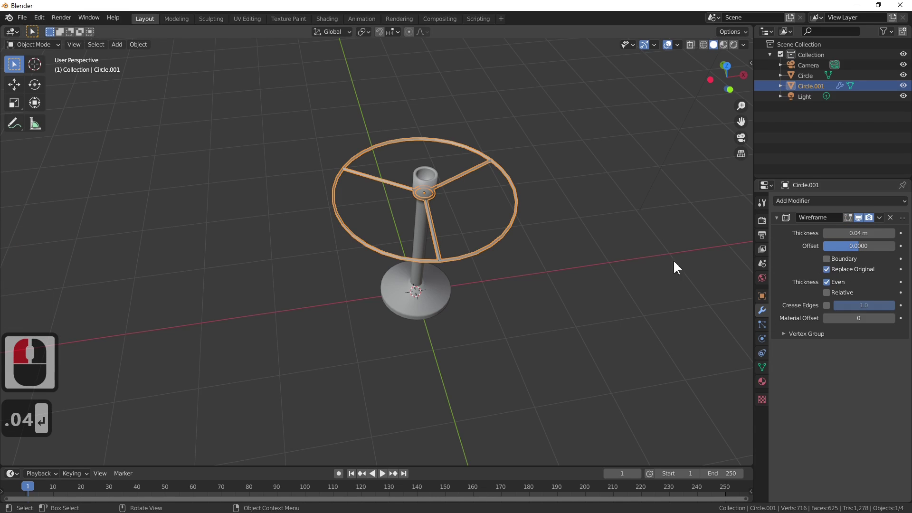
scroll(552, 306, "up", 4)
middle_click_drag(552, 305, 528, 291)
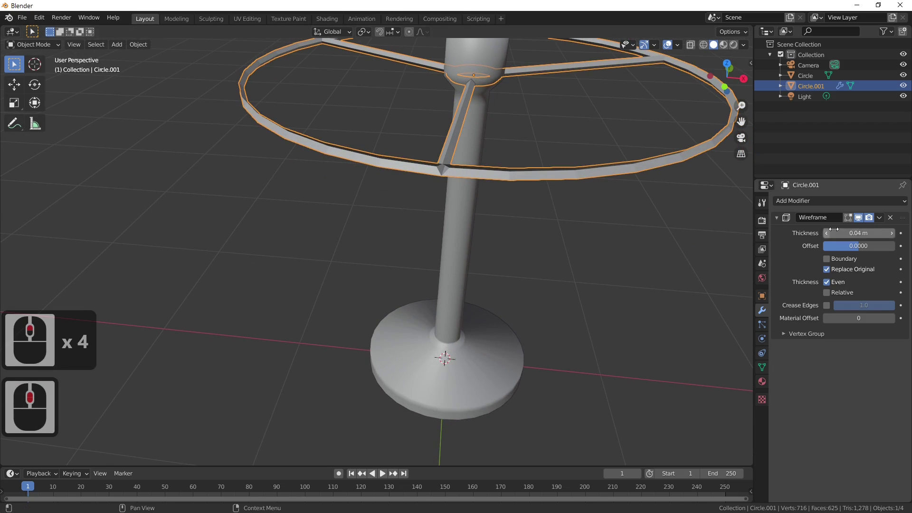
left_click(827, 258)
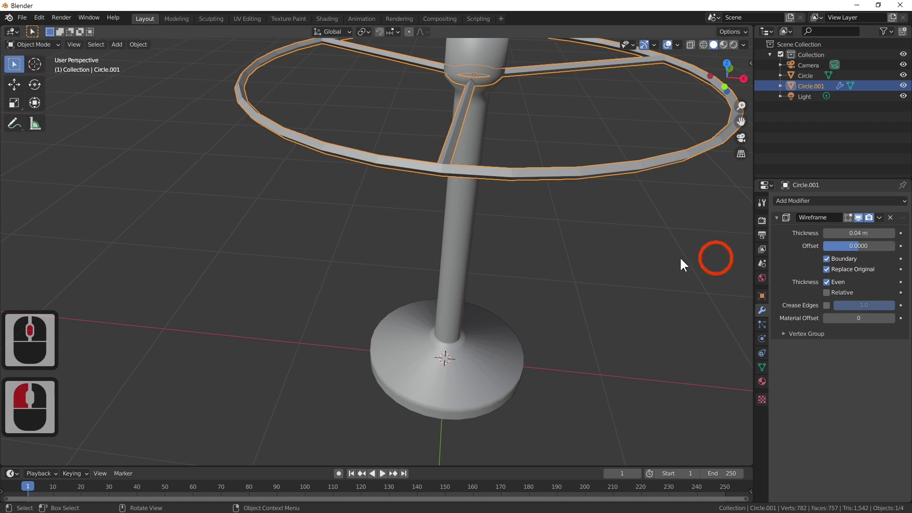
middle_click_drag(679, 257, 525, 281)
scroll(594, 284, "down", 5)
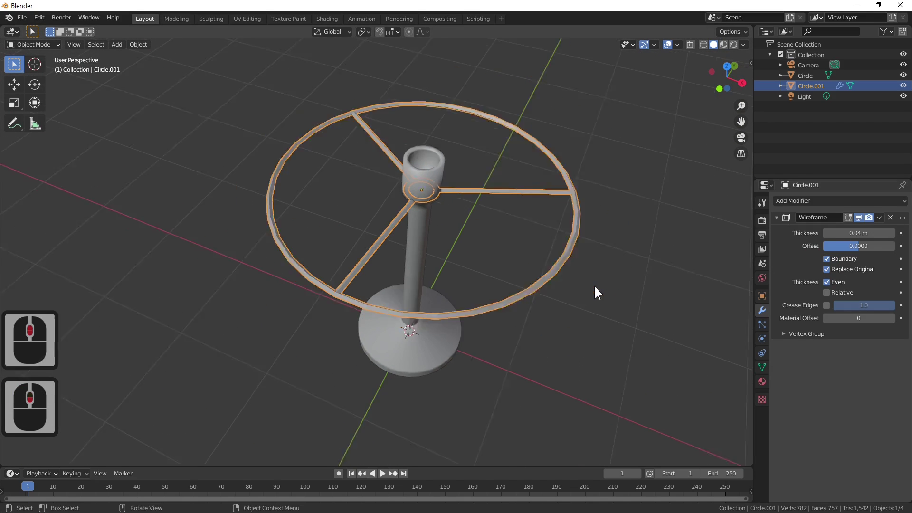
Duplicate the ring in place and move the copy up about 1.22 m along the Z axis.
scroll(592, 257, "down", 4)
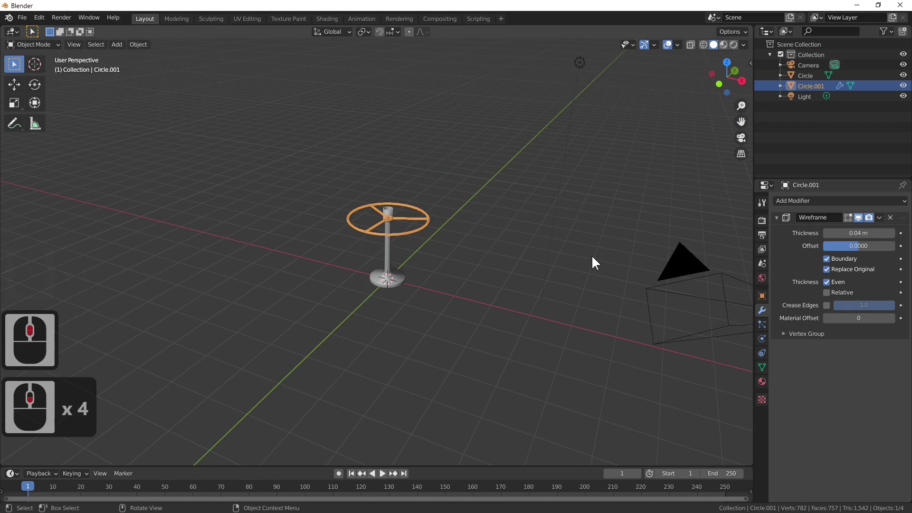
key("shift+d")
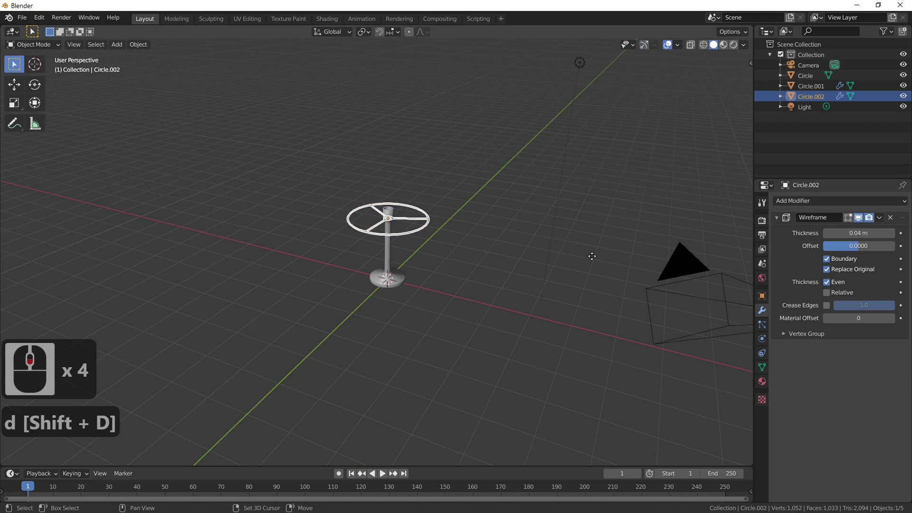
right_click(592, 258)
key("g")
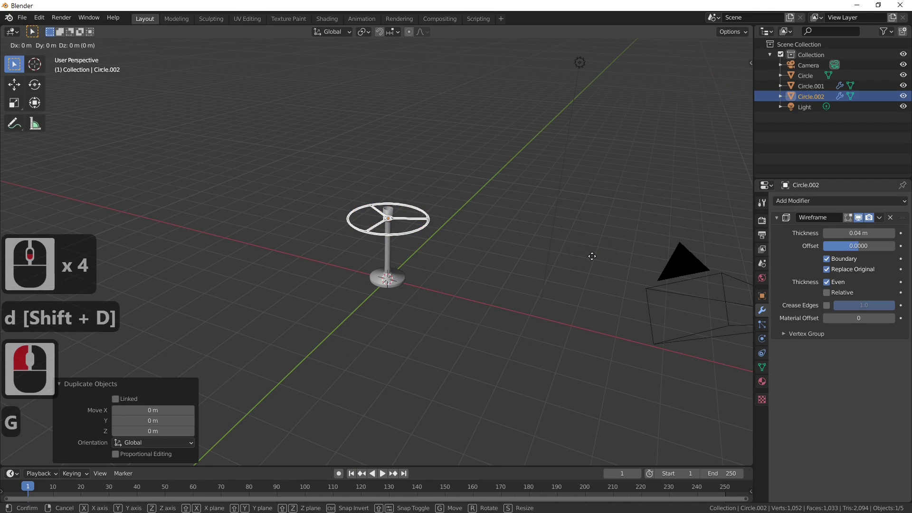
key("z")
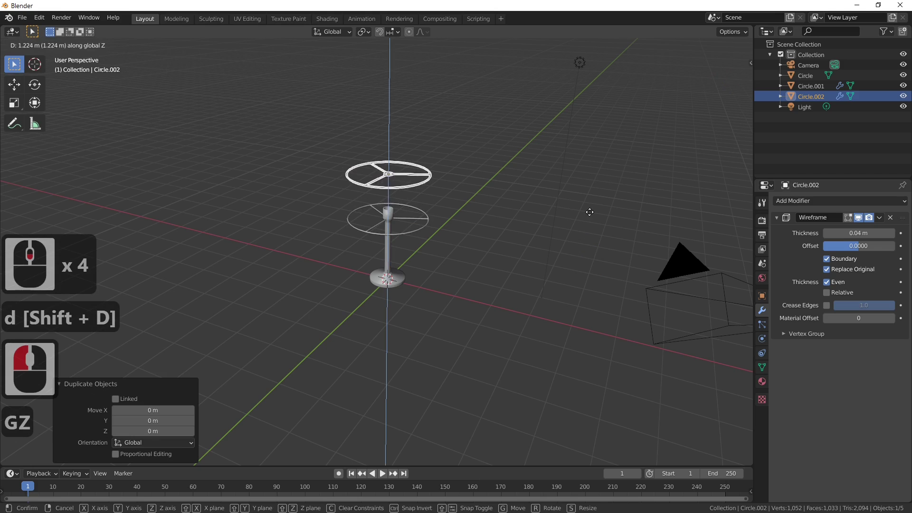
left_click(589, 211)
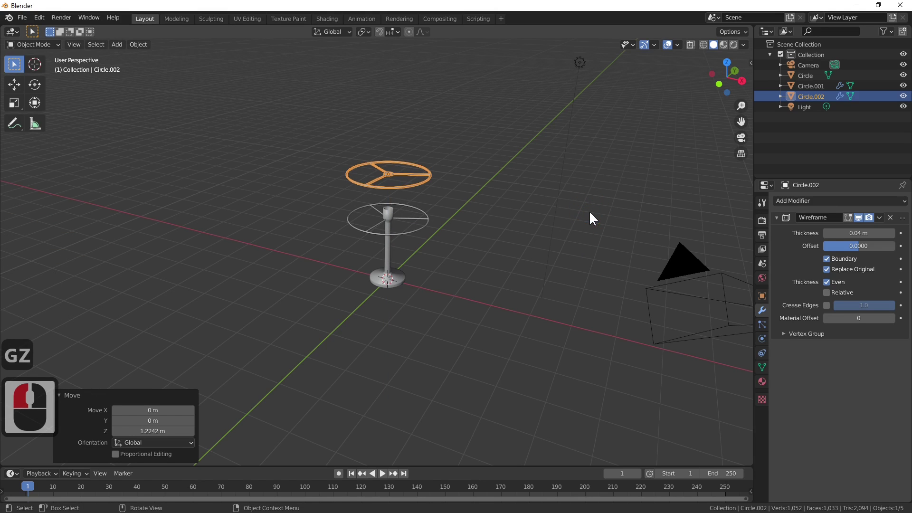
Scale the upper ring uniformly by a factor of 0.5.
type("s.5")
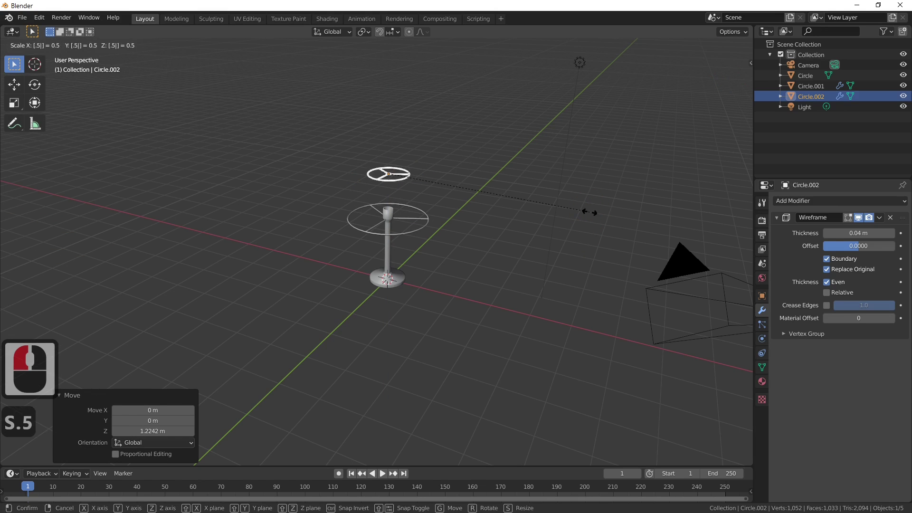
key("Return")
scroll(431, 285, "up", 3)
mouse_move(431, 285)
middle_mouse_down()
mouse_move(448, 253)
mouse_move(446, 278)
middle_mouse_up()
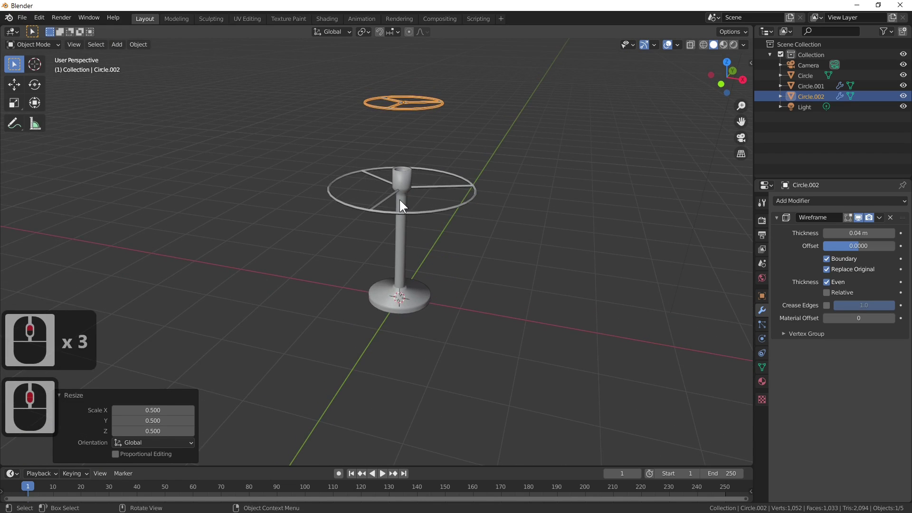
Select the lower large ring together with the upper small ring and join them into one object.
left_click(372, 209)
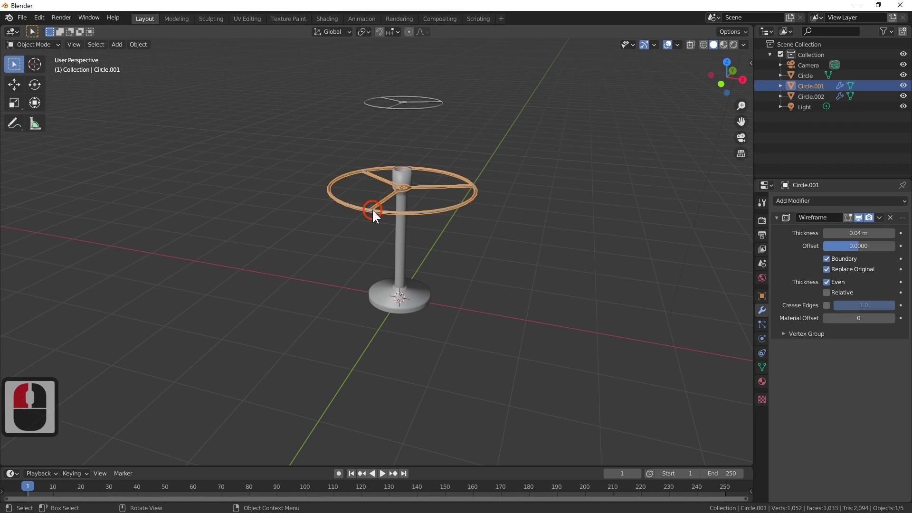
left_click(406, 108, "shift")
right_click(406, 108)
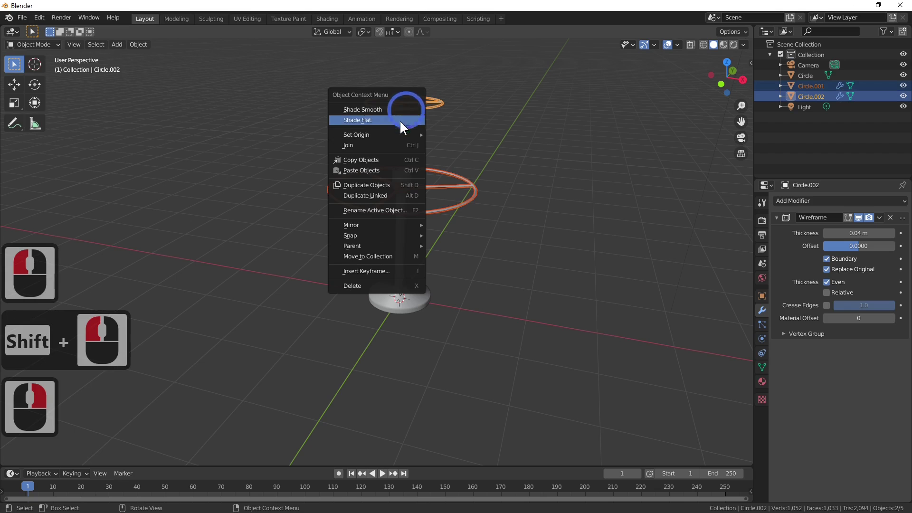
left_click(384, 144)
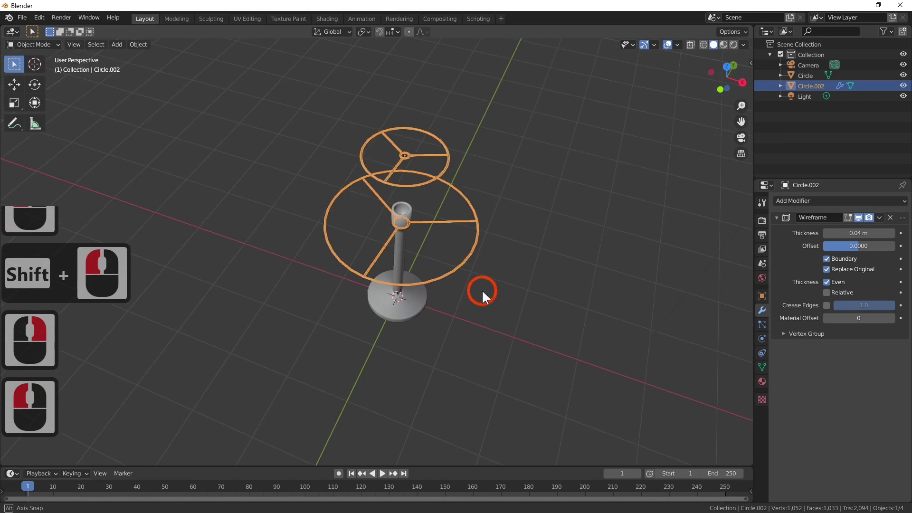
scroll(415, 259, "up", 4)
middle_click_drag(482, 289, 559, 284)
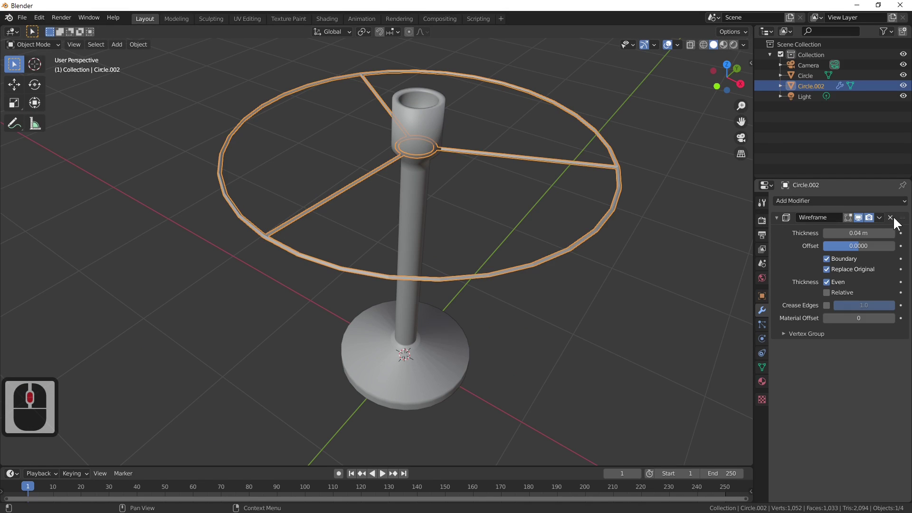
Apply the Wireframe modifier to the joined rings.
left_click(879, 217)
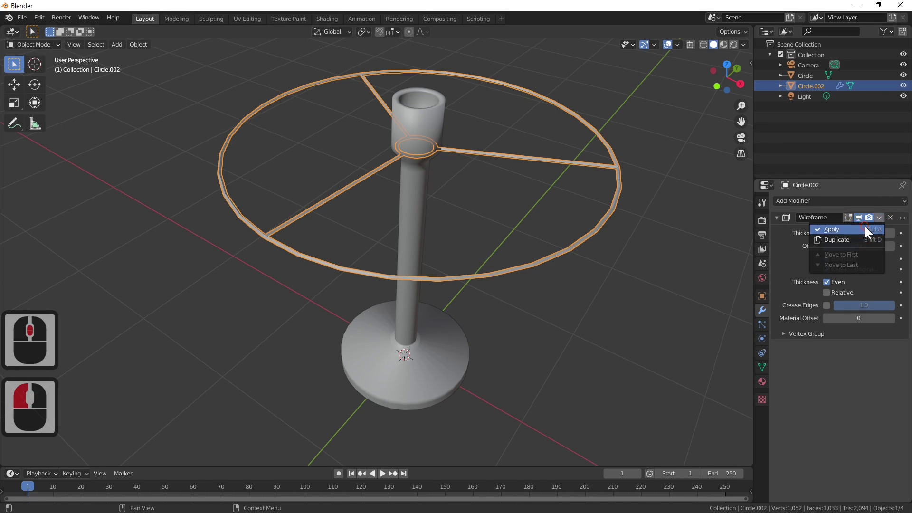
left_click(864, 224)
scroll(656, 229, "down", 3)
middle_click_drag(656, 230, 614, 254)
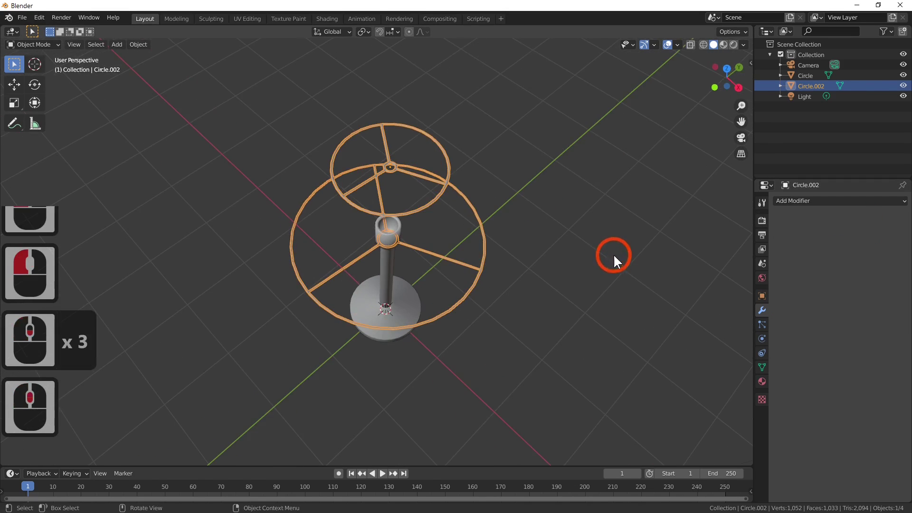
scroll(576, 268, "up", 4)
scroll(437, 281, "down", 3)
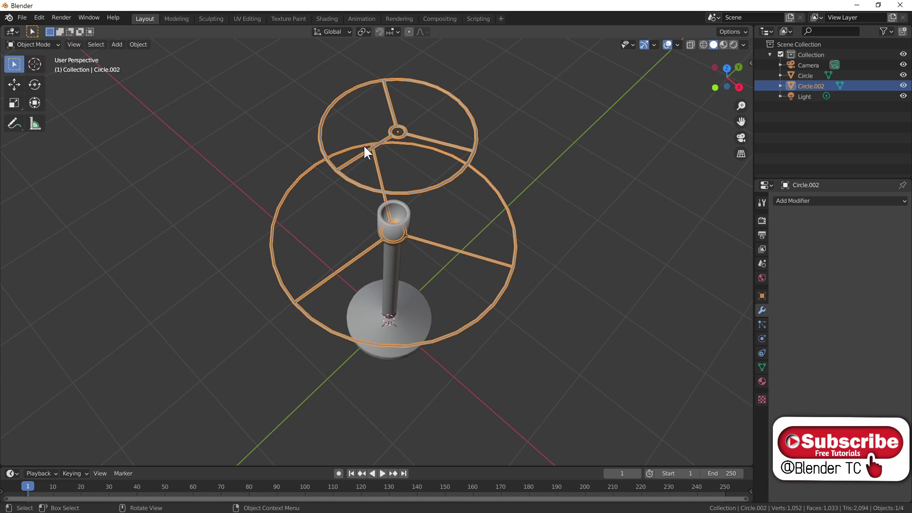
middle_click_drag(413, 219, 389, 234)
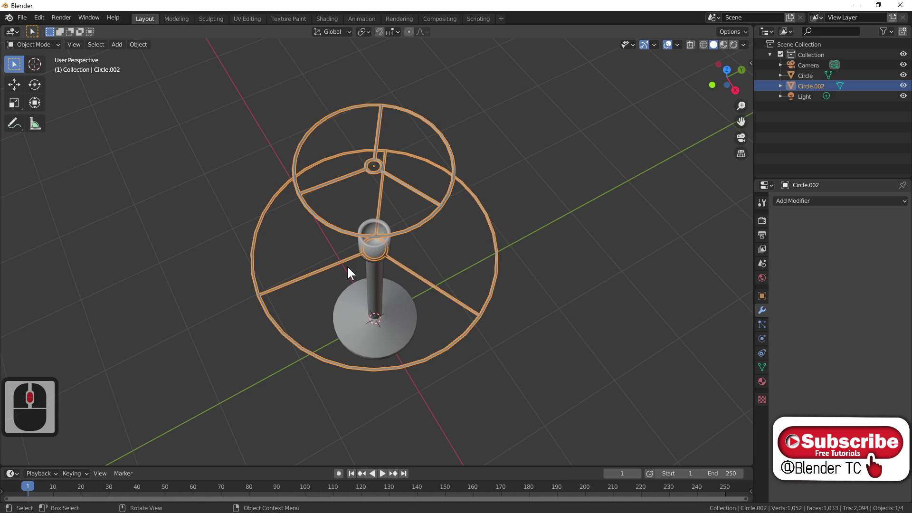
In Edit Mode with edge selection, select the two short edges where one spoke meets the lower ring's rim.
key("Tab")
middle_click_drag(348, 266, 409, 230, "shift")
scroll(384, 257, "up", 7)
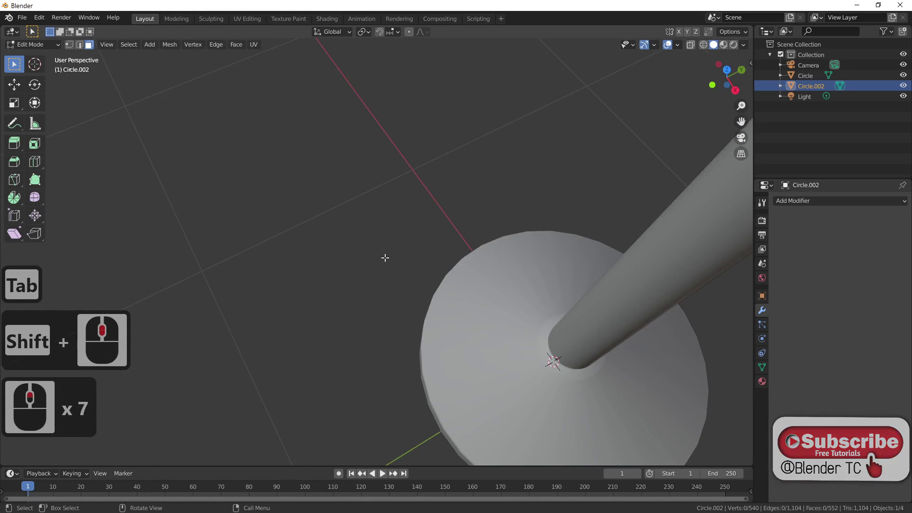
scroll(384, 257, "down", 2)
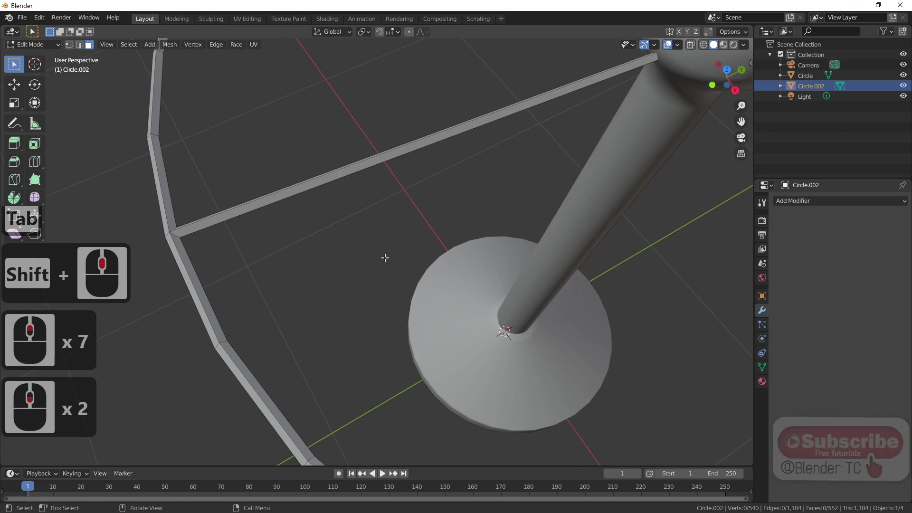
left_click(80, 44)
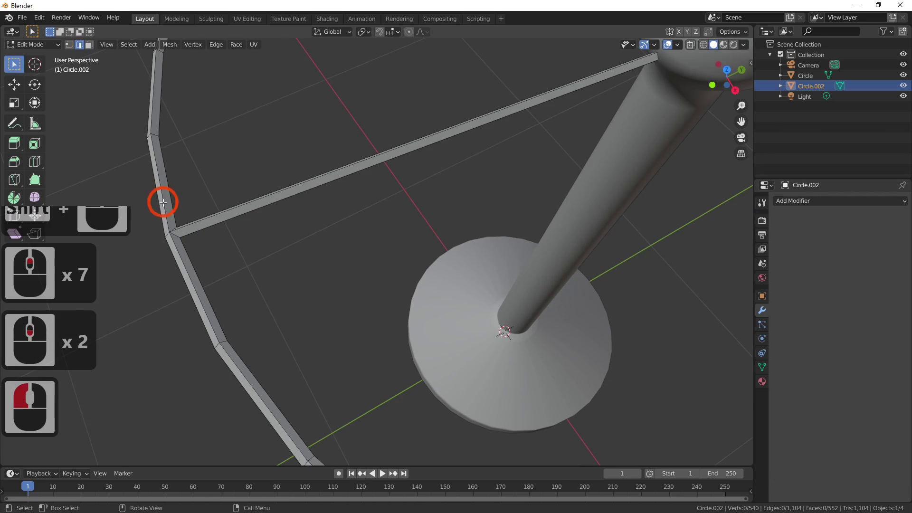
left_click(172, 226, "shift")
middle_click_drag(173, 225, 235, 258)
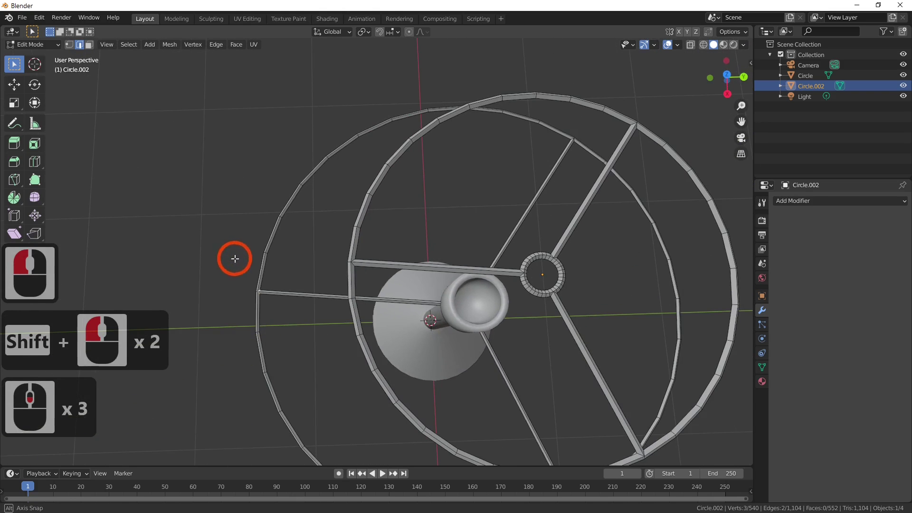
Add the two matching spoke joint edges on the upper ring and fill a connecting face between the rings.
scroll(383, 261, "up", 4)
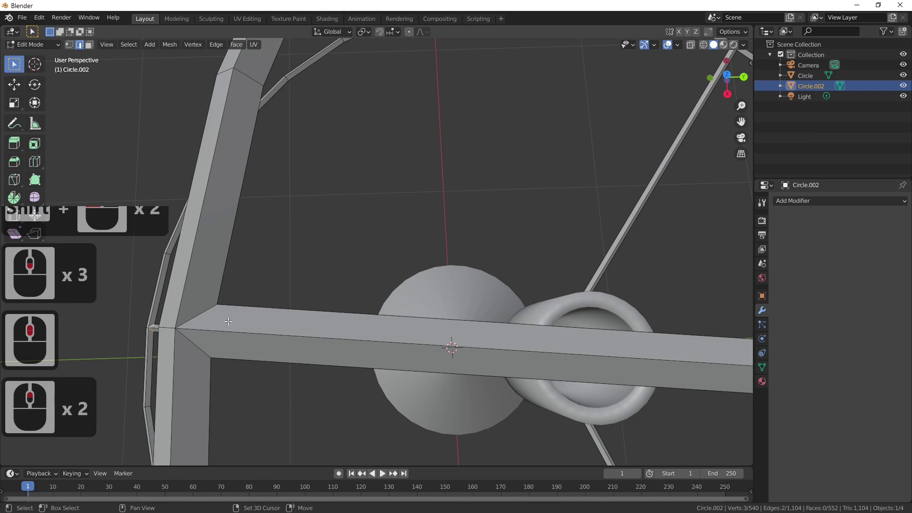
left_click(202, 337, "shift")
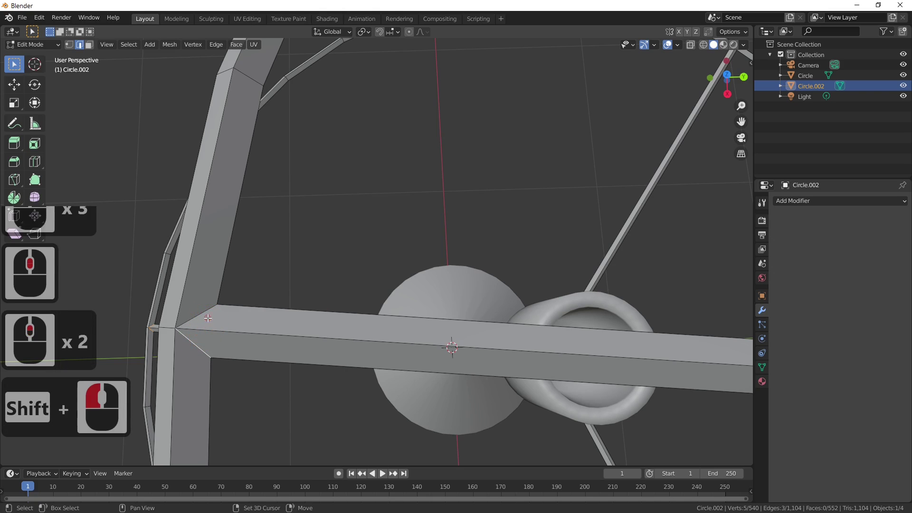
left_click(207, 318, "shift")
middle_click_drag(204, 315, 292, 302)
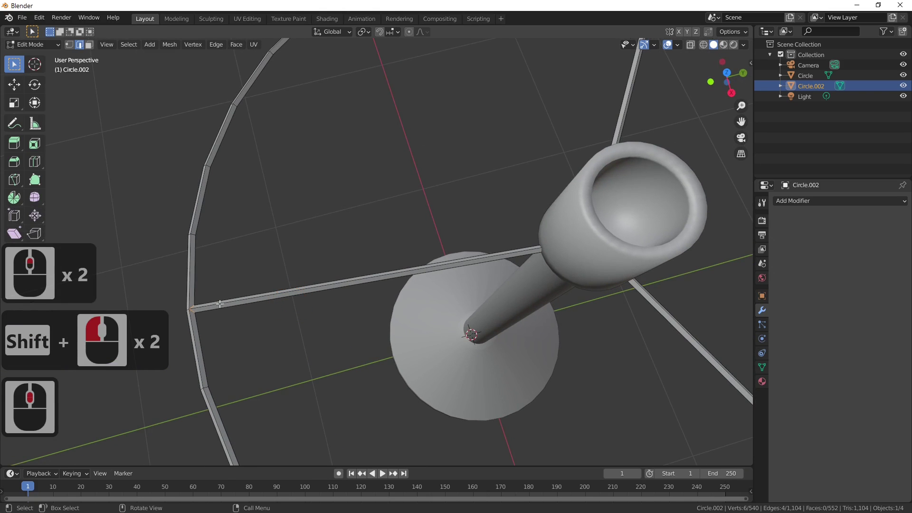
scroll(319, 290, "down", 4)
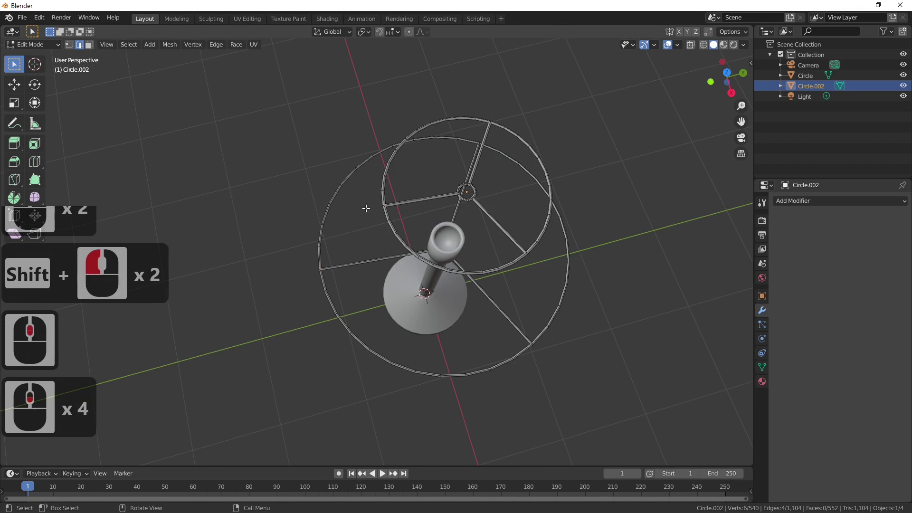
scroll(387, 217, "up", 2)
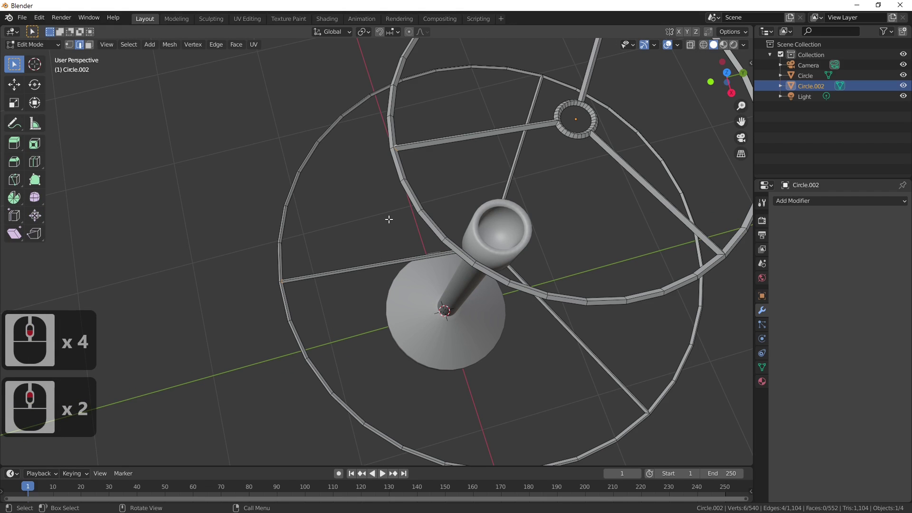
key("f")
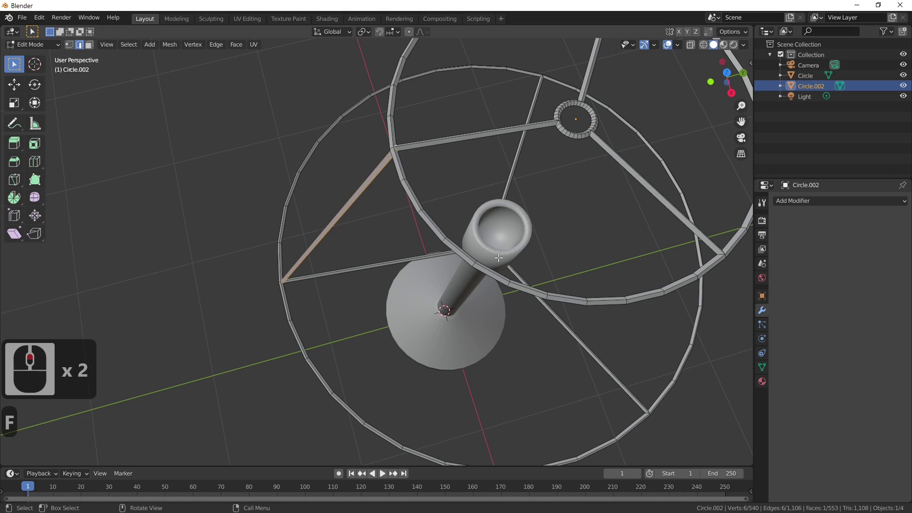
Select the two short edges where the next spoke meets the upper ring's rim.
middle_click_drag(498, 257, 450, 252)
middle_click(489, 283)
middle_click_drag(489, 283, 471, 303)
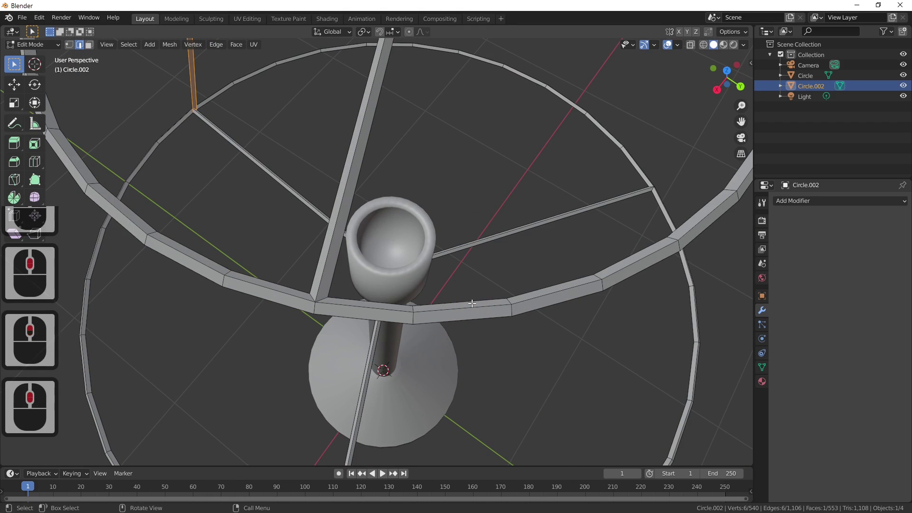
left_click(312, 298)
left_click(346, 309, "shift")
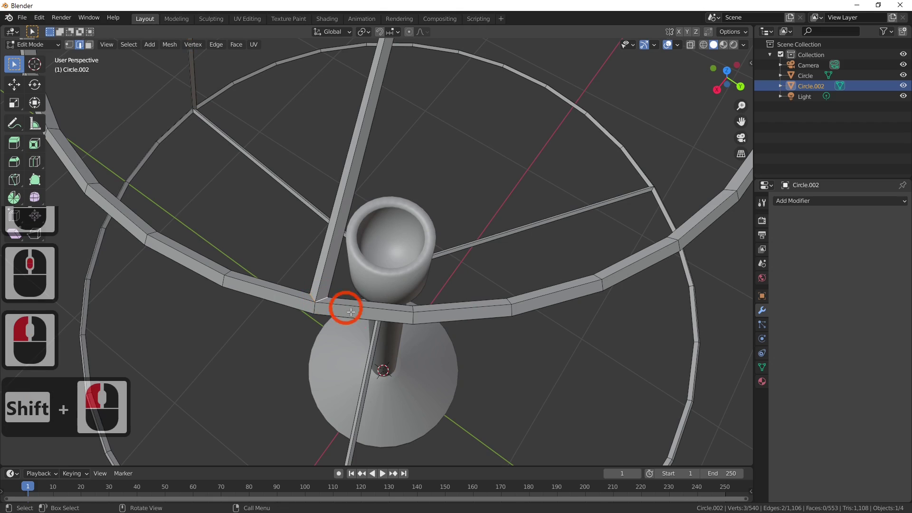
Add the two matching edges at the corresponding spoke joint on the lower ring to the selection.
middle_click_drag(354, 314, 346, 265)
middle_click_drag(268, 299, 262, 376)
scroll(313, 273, "up", 2)
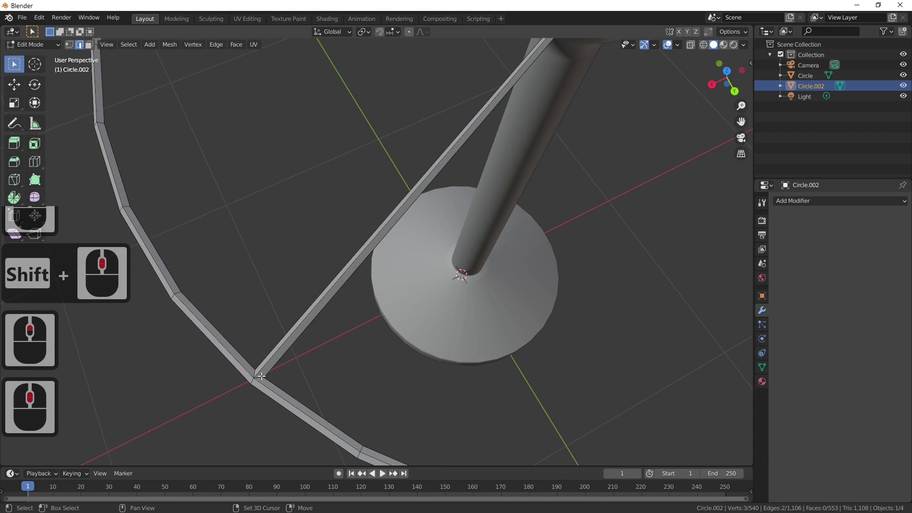
left_click(256, 375, "shift")
left_click(256, 376, "shift")
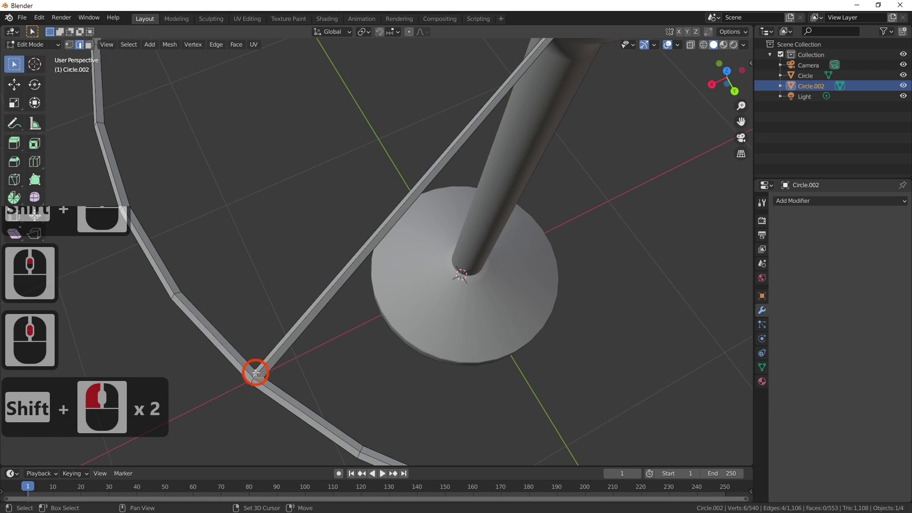
scroll(322, 314, "down", 4)
scroll(350, 309, "up", 1)
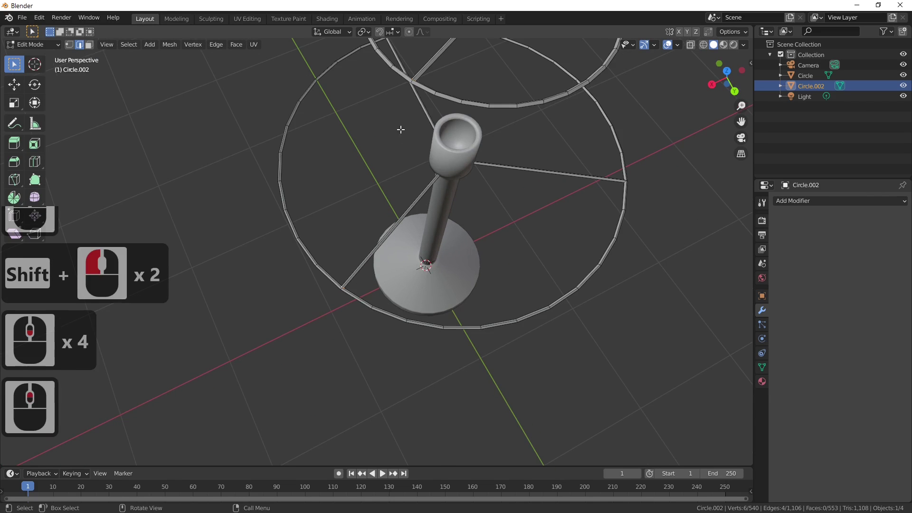
Bridge the selected edge pairs at the spoke joints of the upper and lower rings to form a strut.
middle_click_drag(407, 108, 401, 126)
middle_click(414, 256)
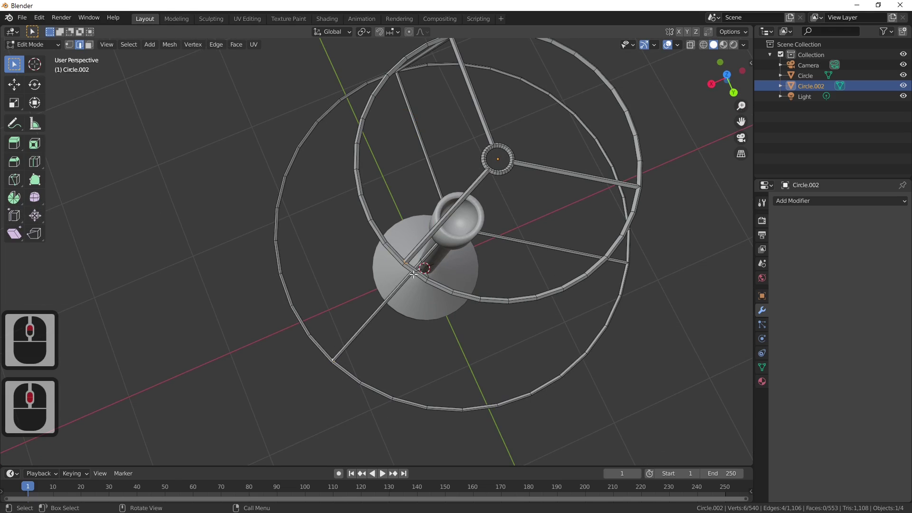
right_click(403, 261)
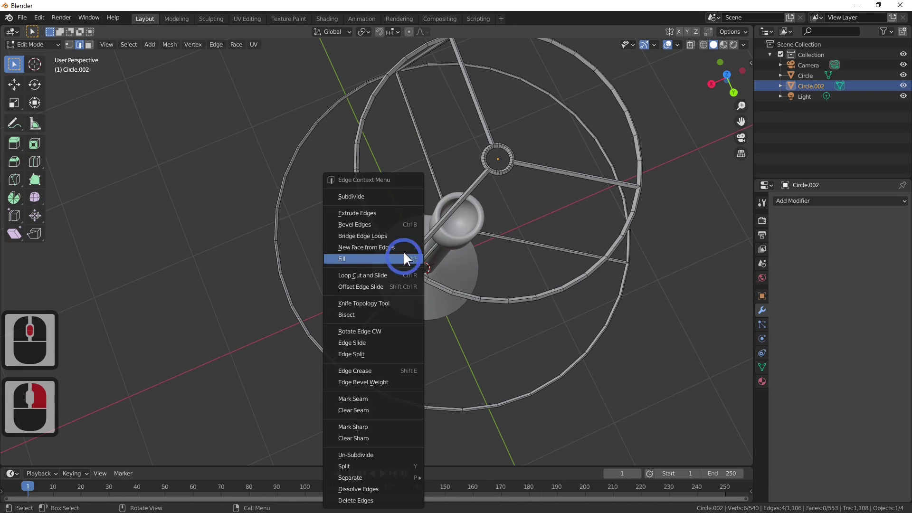
left_click(389, 232)
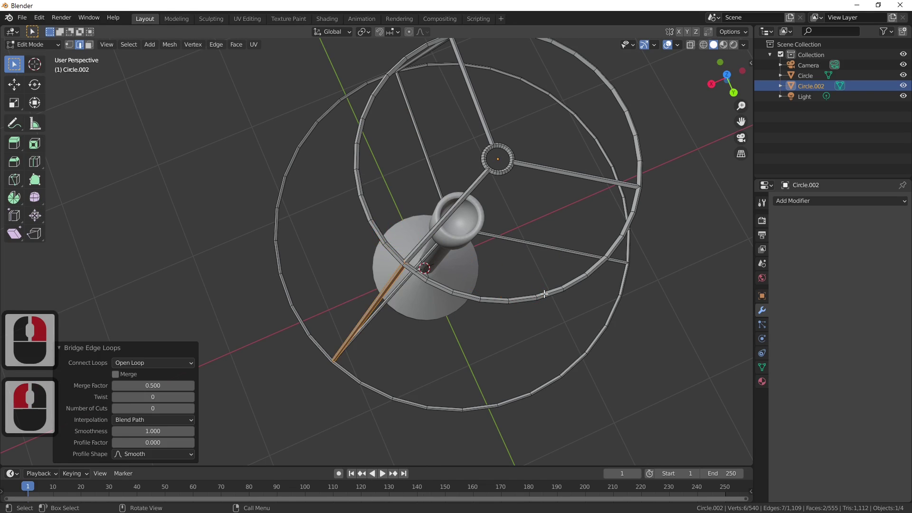
Select the two short edges where the remaining unconnected spoke meets the lower ring's rim.
middle_click_drag(386, 225, 351, 323)
scroll(396, 277, "up", 3)
left_click(367, 325)
left_click(370, 329, "shift")
scroll(471, 282, "down", 3)
scroll(346, 321, "up", 3)
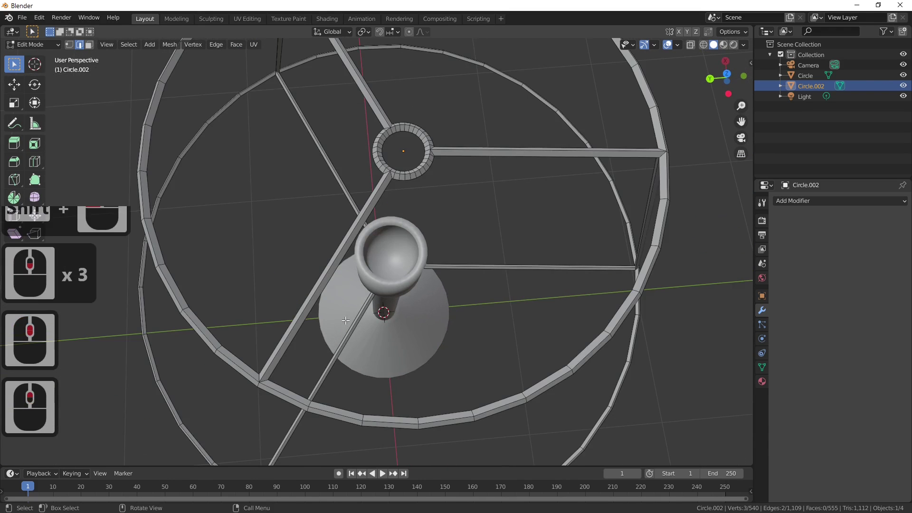
Add the two matching spoke joint edges on the upper ring and bridge the edge loops into the last strut.
left_click(258, 379, "shift")
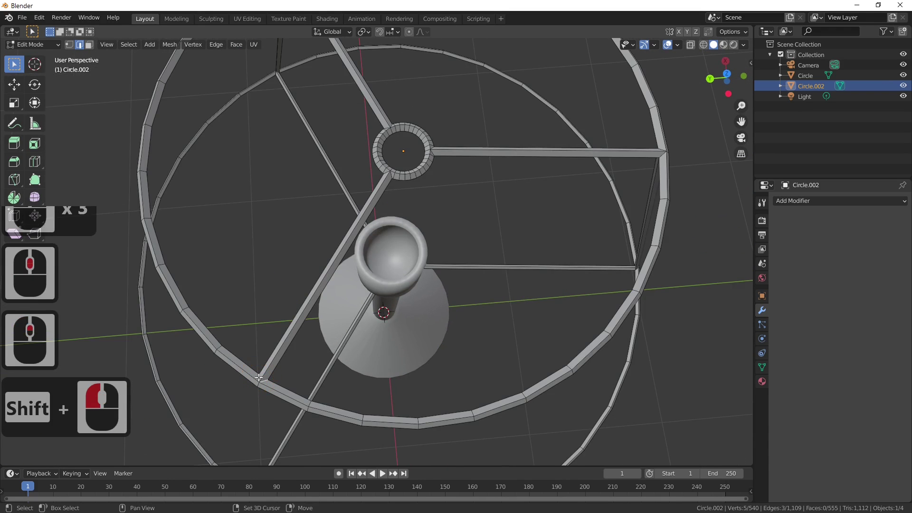
left_click(259, 377, "shift")
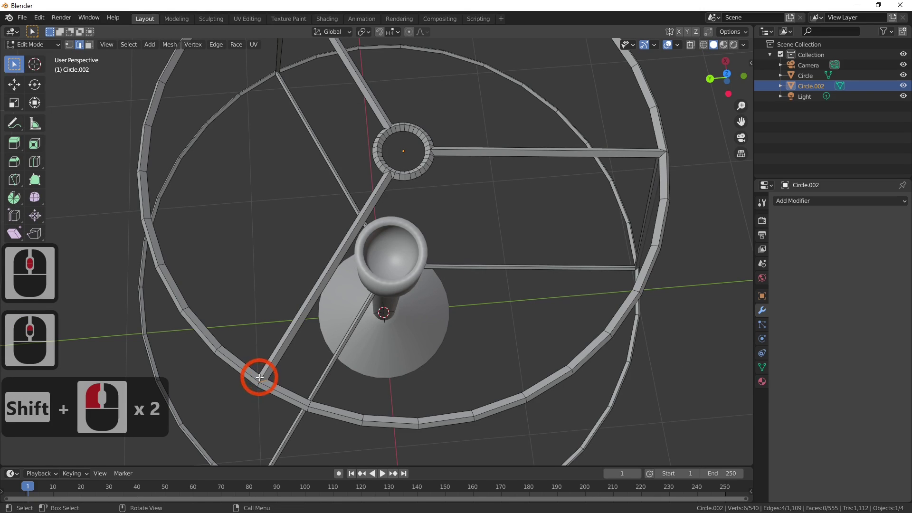
right_click(260, 377)
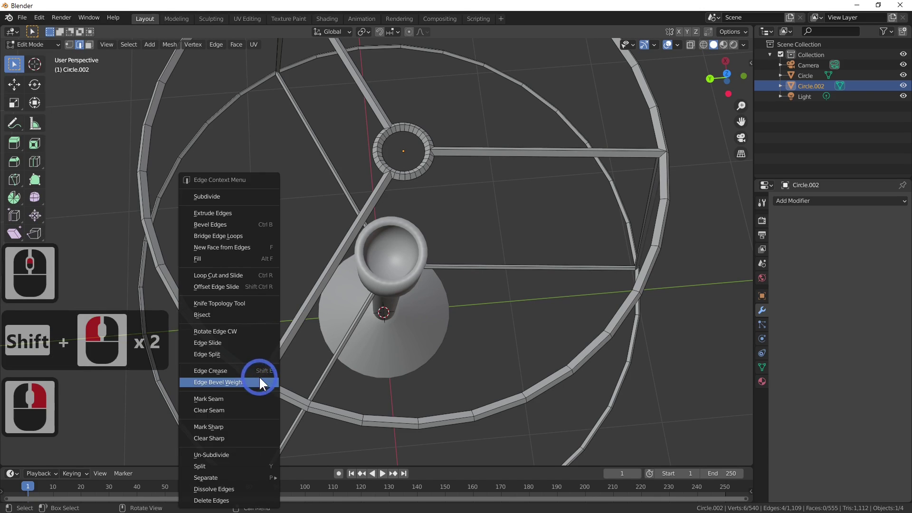
left_click(248, 236)
Return to Object Mode and rename the shade frame object as WIRE.
scroll(442, 323, "down", 4)
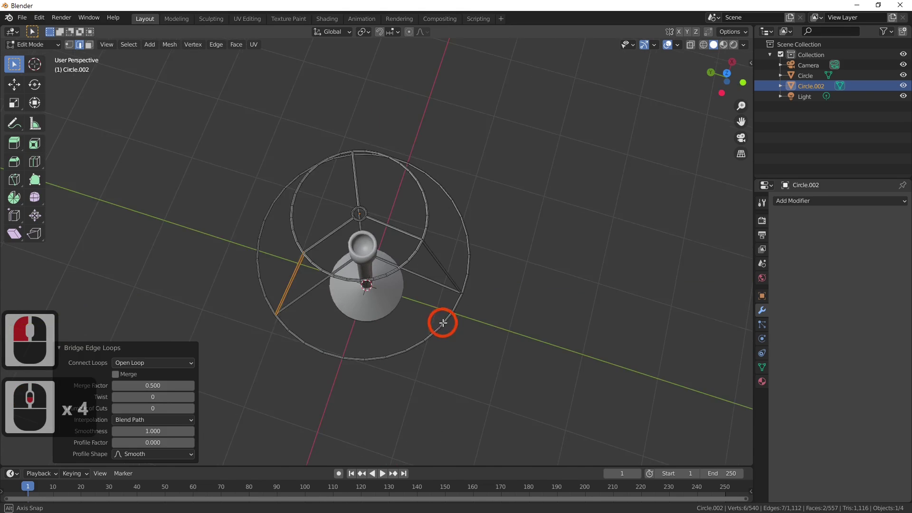
scroll(434, 321, "up", 3)
middle_click_drag(442, 323, 410, 247)
scroll(454, 289, "down", 2)
middle_click_drag(450, 279, 466, 252)
scroll(436, 257, "down", 2)
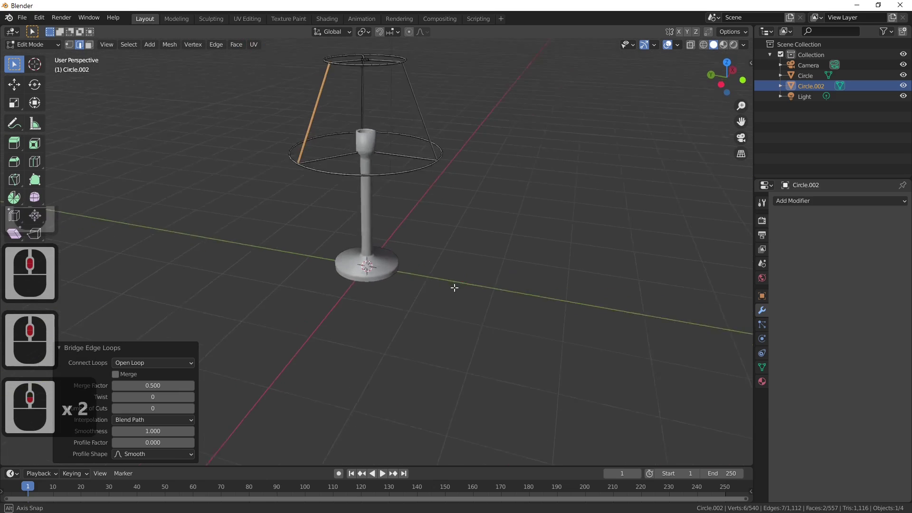
middle_click_drag(454, 285, 444, 301)
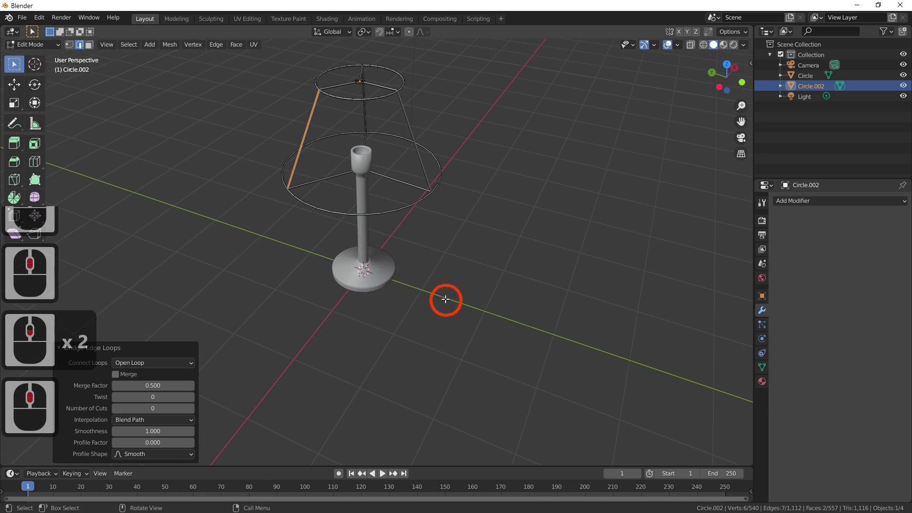
key("Tab")
left_click(368, 243)
left_click(420, 201)
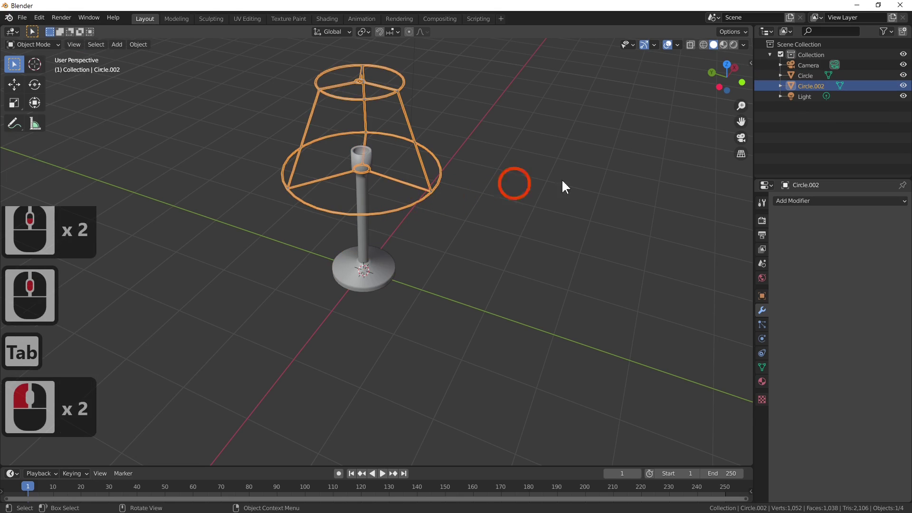
double_click(806, 85)
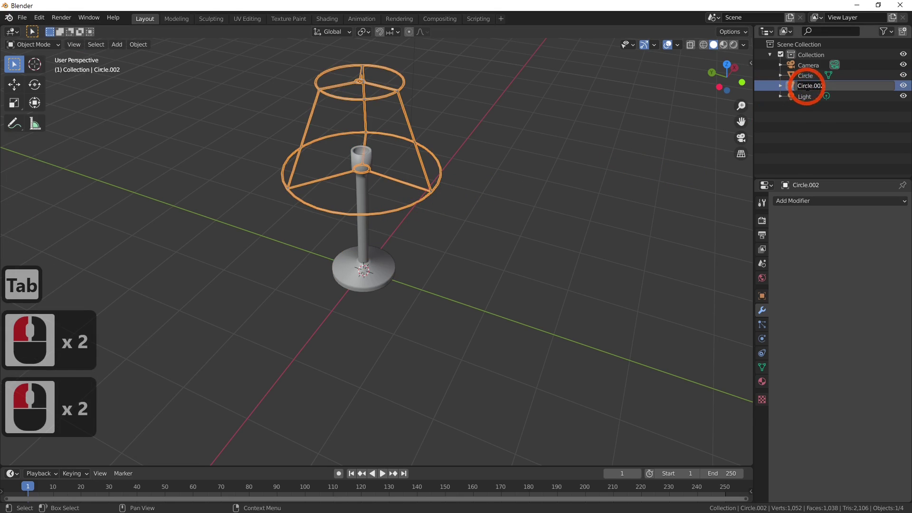
type("WIRE")
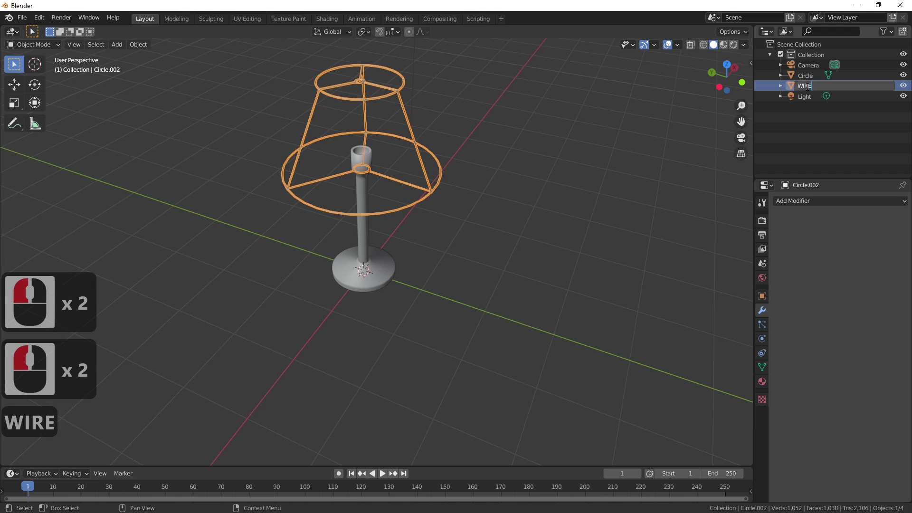
Select the lamp base and stem object and rename it as STAND.
left_click(357, 268)
left_click(380, 269)
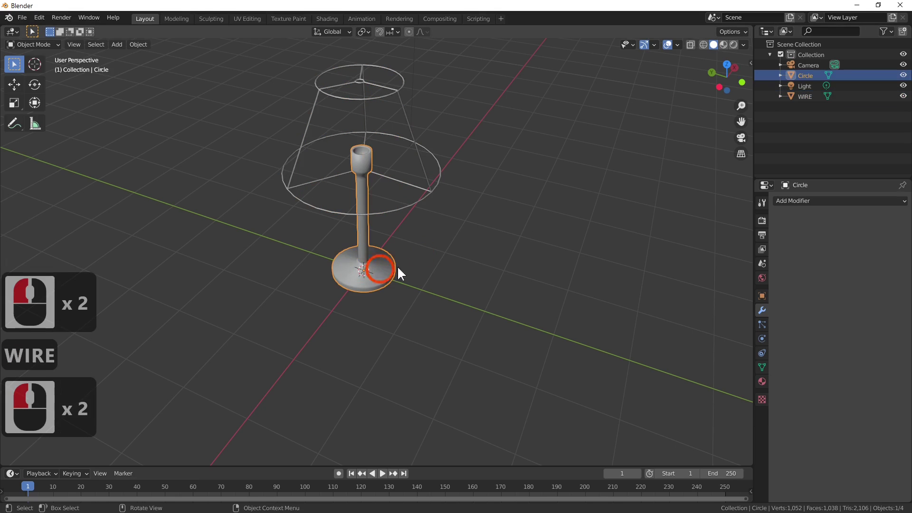
double_click(812, 75)
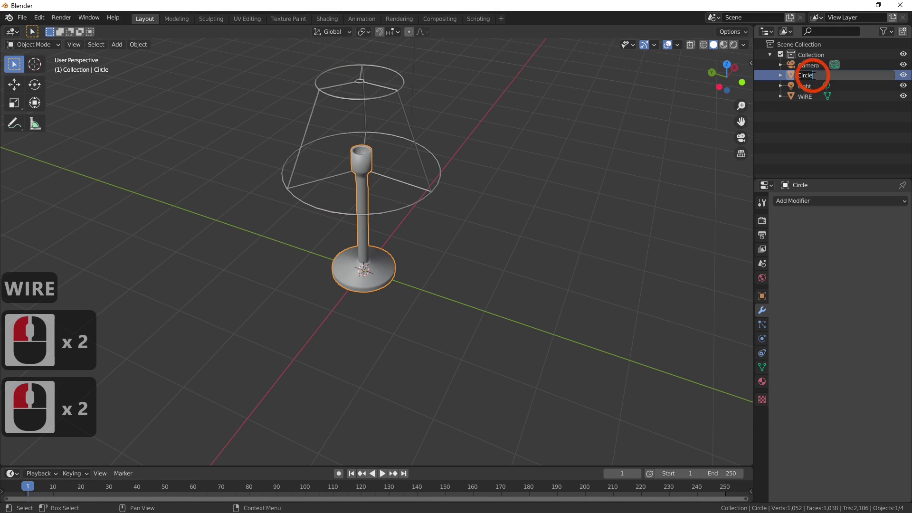
type("STAND")
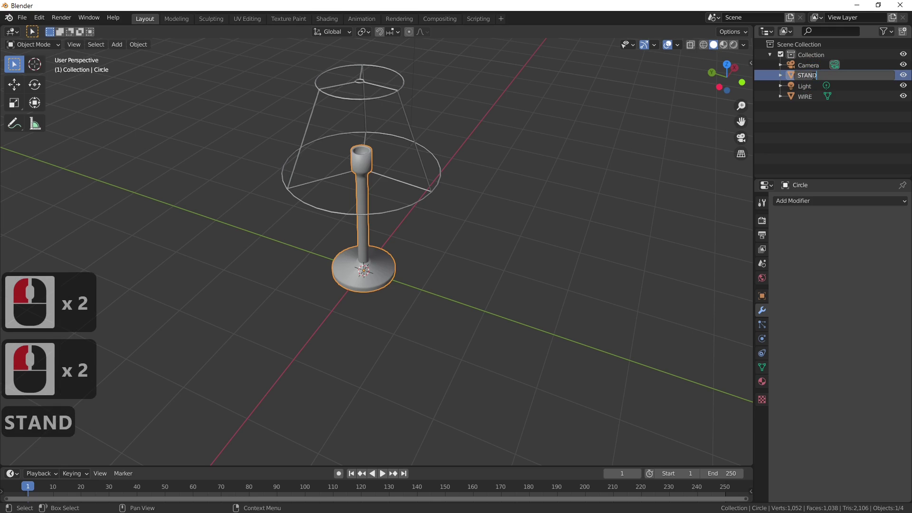
key("Return")
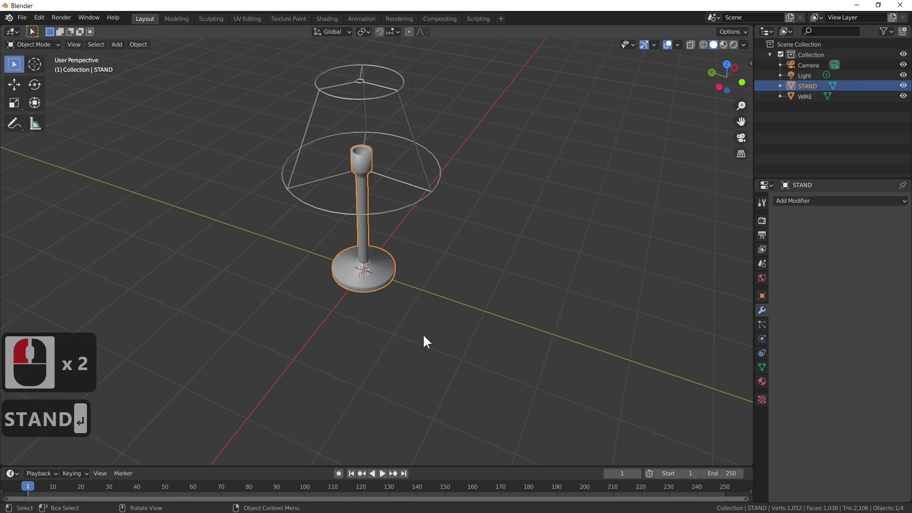
In Edit Mode, extrude the open bottom edge loop of the stand's base inward at a scale of about 0.875.
middle_click_drag(423, 340, 407, 292)
scroll(407, 293, "up", 5)
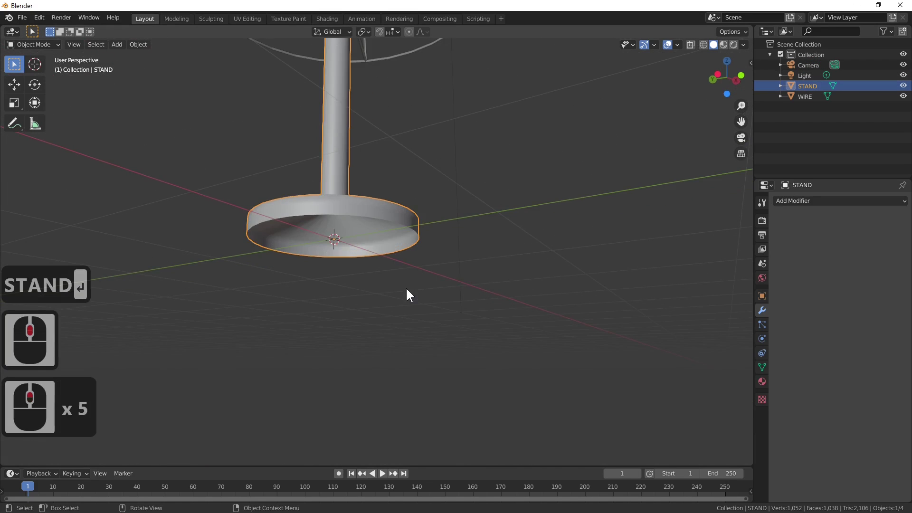
left_click(372, 216)
key("Tab")
left_click(371, 217)
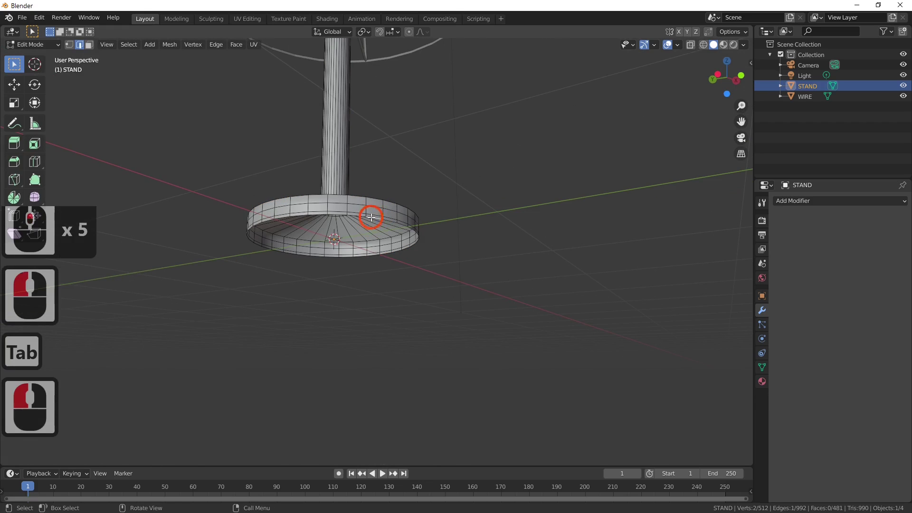
left_click(371, 216, "alt")
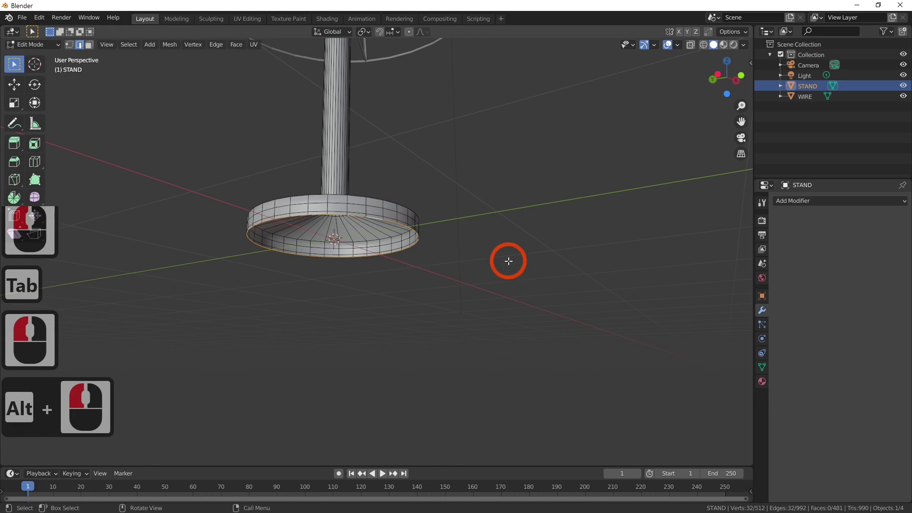
key("e")
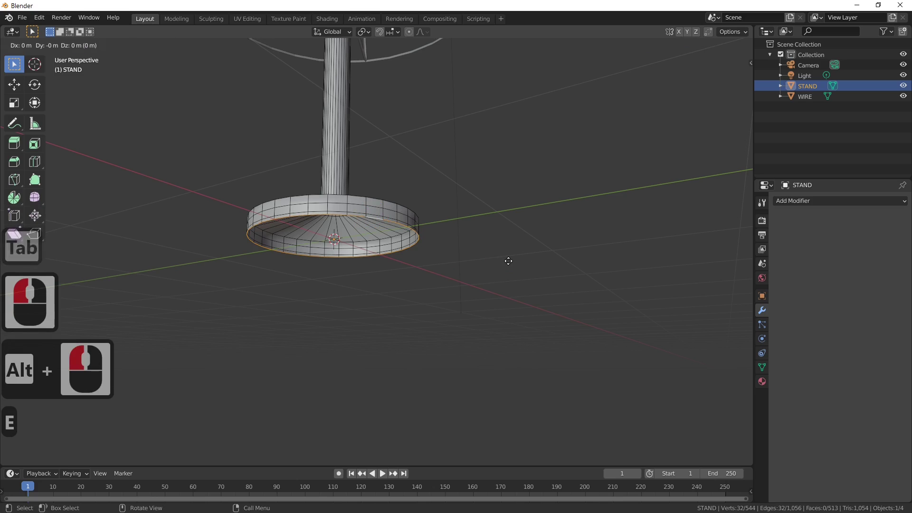
key("s")
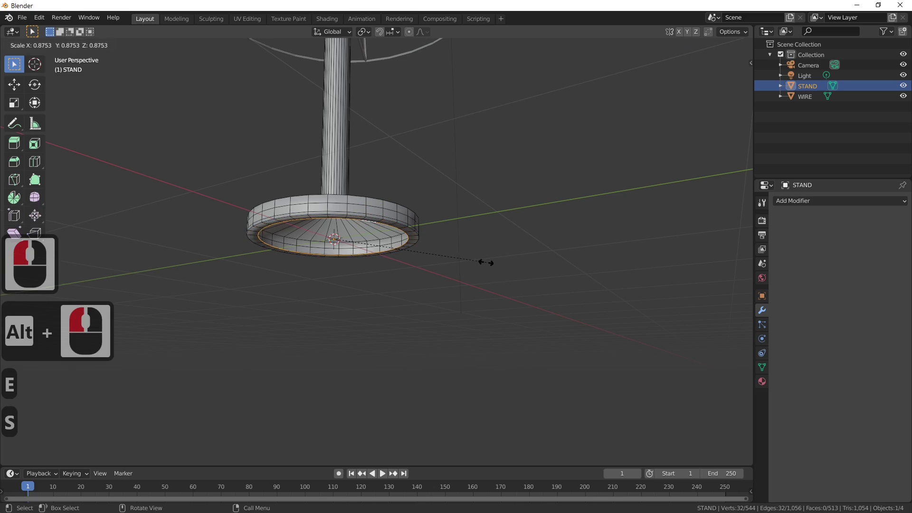
left_click(486, 262)
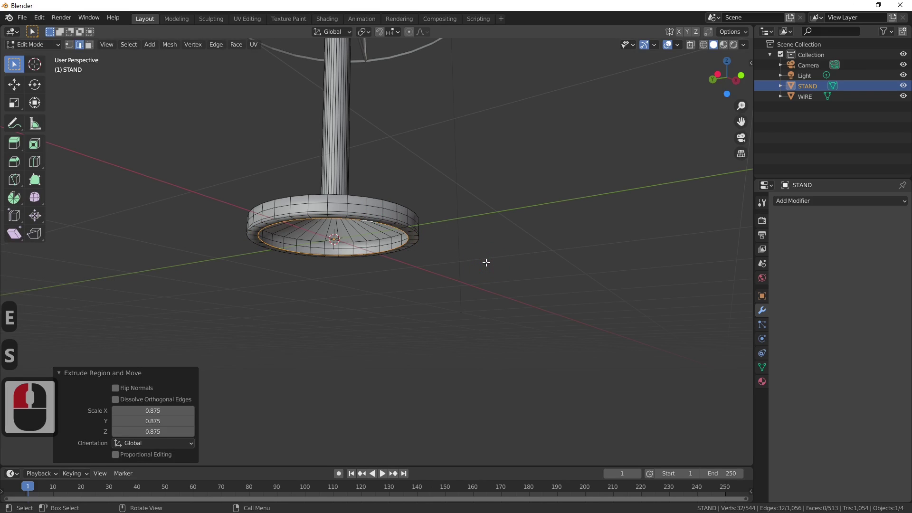
Extrude the base's inner loop about 0.07 m up along Z and fill it with a face, finishing in Object Mode.
key("e")
key("z")
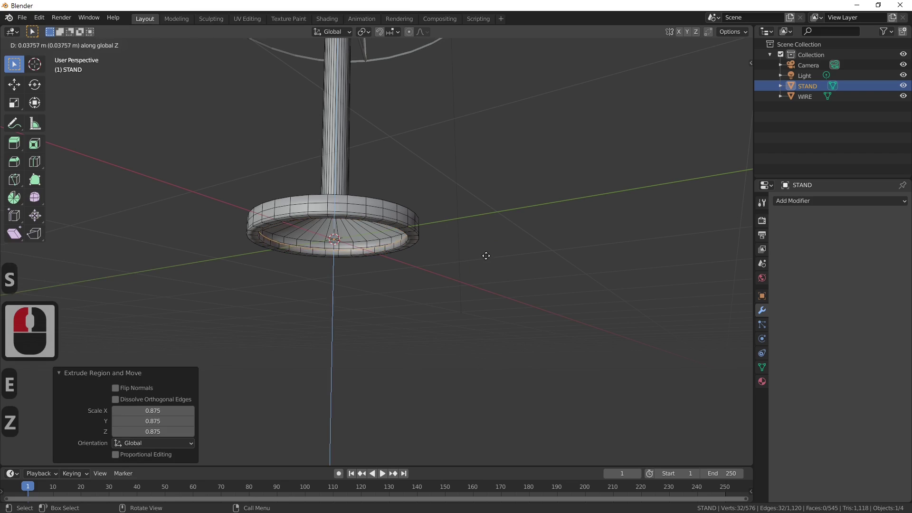
left_click(486, 250)
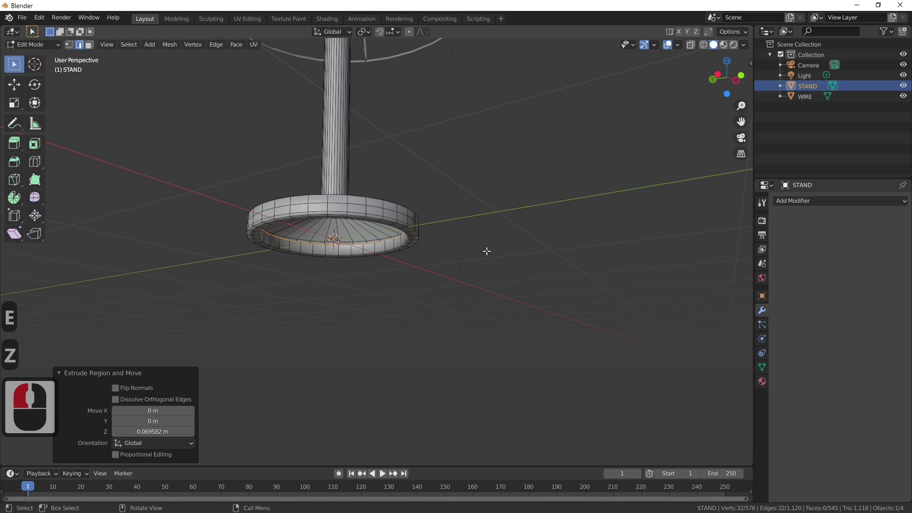
key("f")
left_click(466, 292)
middle_click_drag(465, 292, 482, 364)
scroll(472, 345, "down", 2)
key("Tab")
scroll(487, 323, "down", 4)
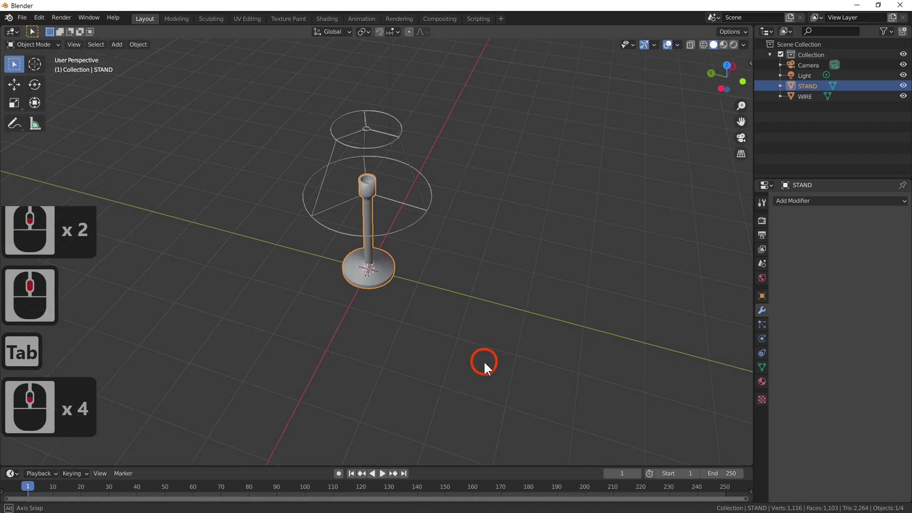
scroll(477, 365, "up", 4)
scroll(428, 245, "down", 3)
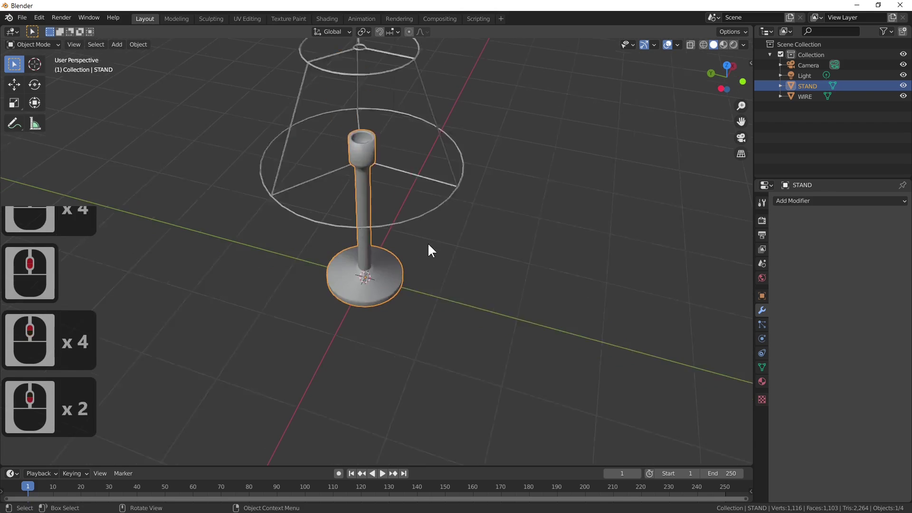
In top view, add a mesh circle with 32 vertices and a 1 m radius at the origin.
middle_click_drag(429, 245, 373, 152)
key("7")
key("1")
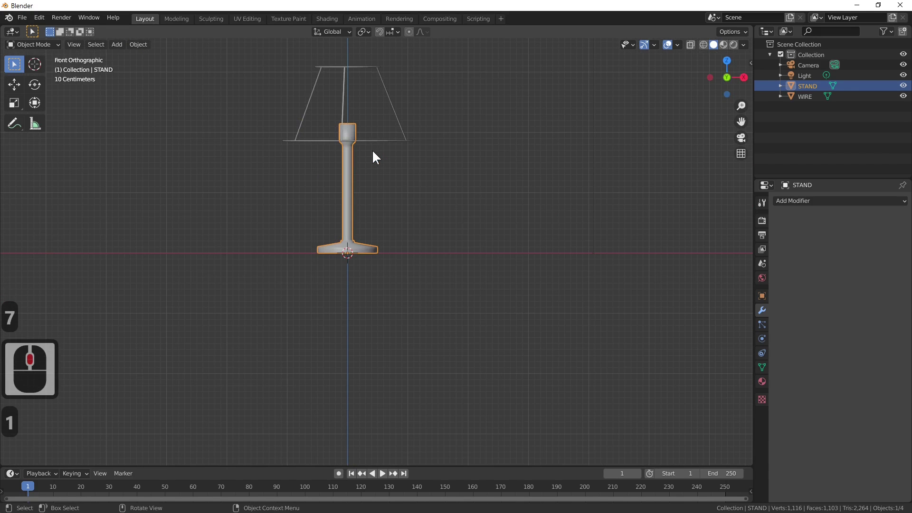
key("7")
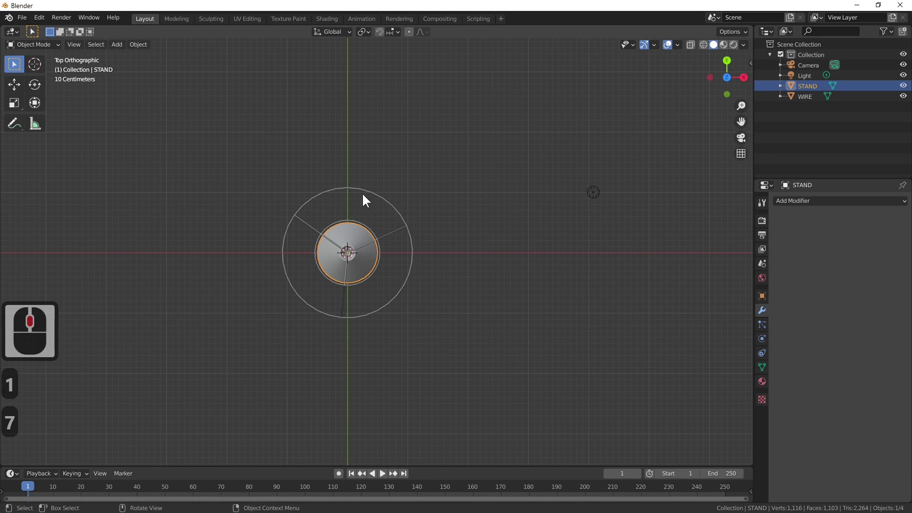
left_click(123, 45)
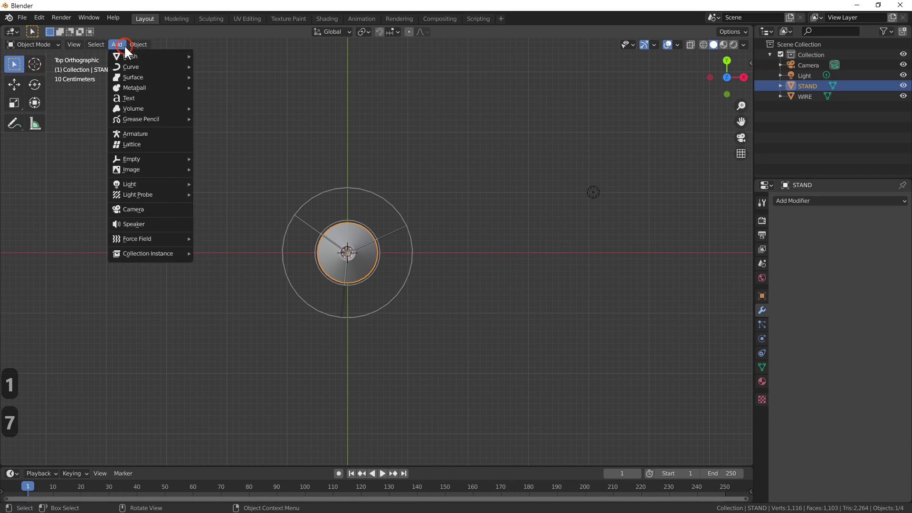
mouse_move(118, 52)
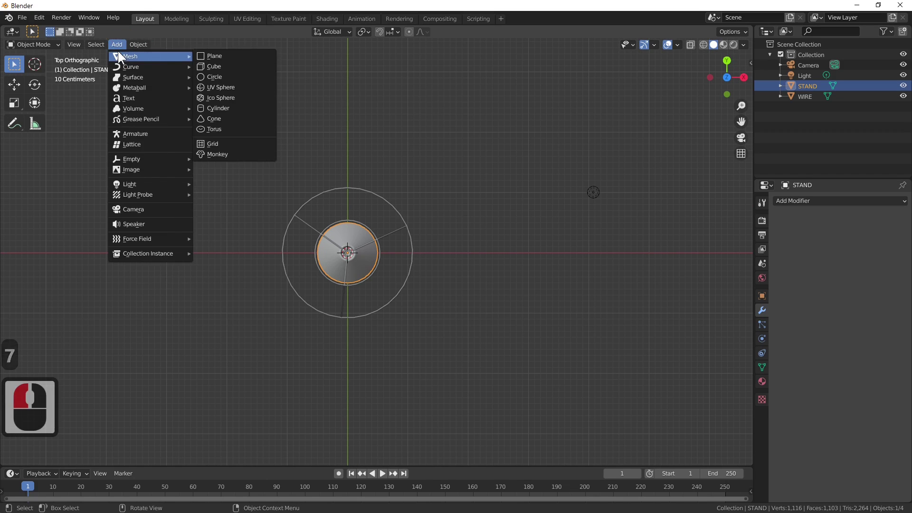
left_click(212, 77)
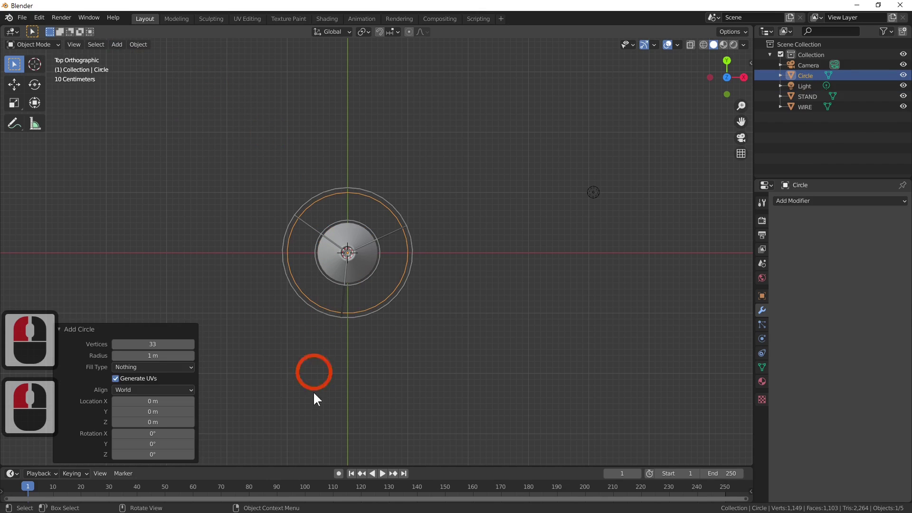
left_click(152, 343)
type("3")
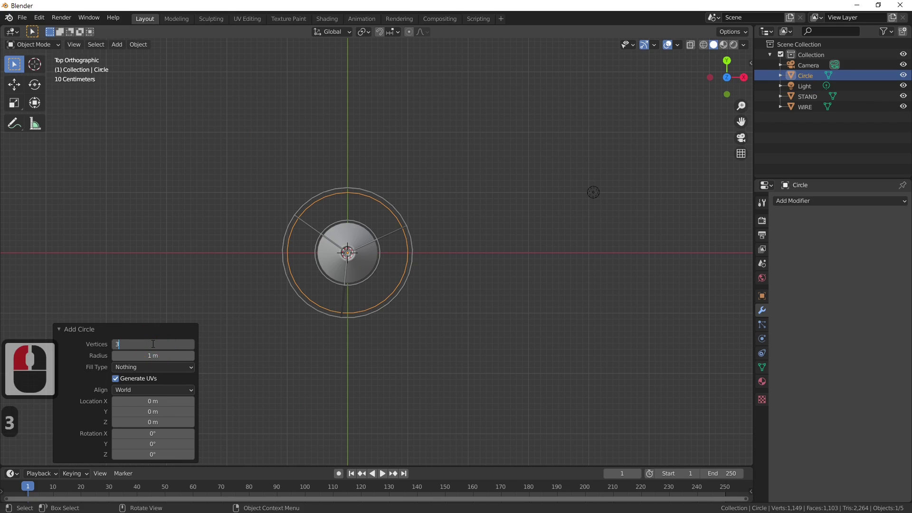
key("Return")
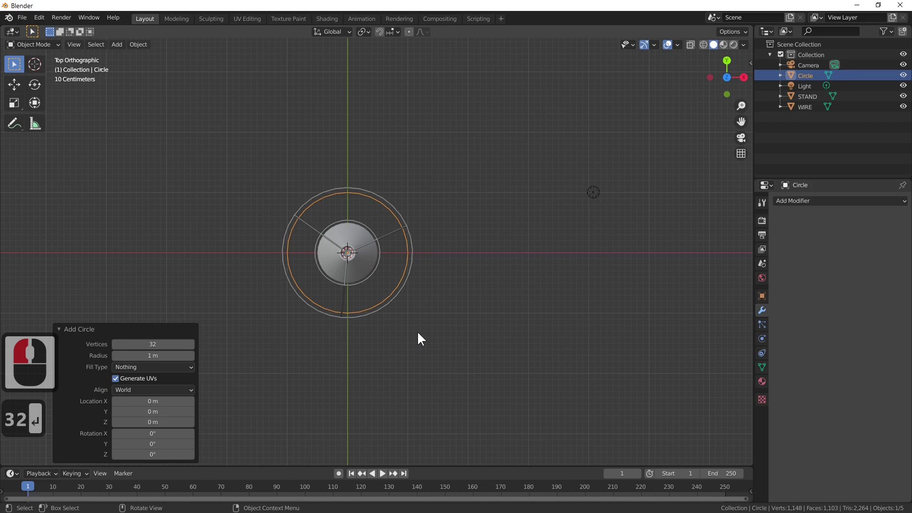
Scale the new circle by about 1.22 and move it about 1.83 m up along Z to the lower wire ring.
key("s")
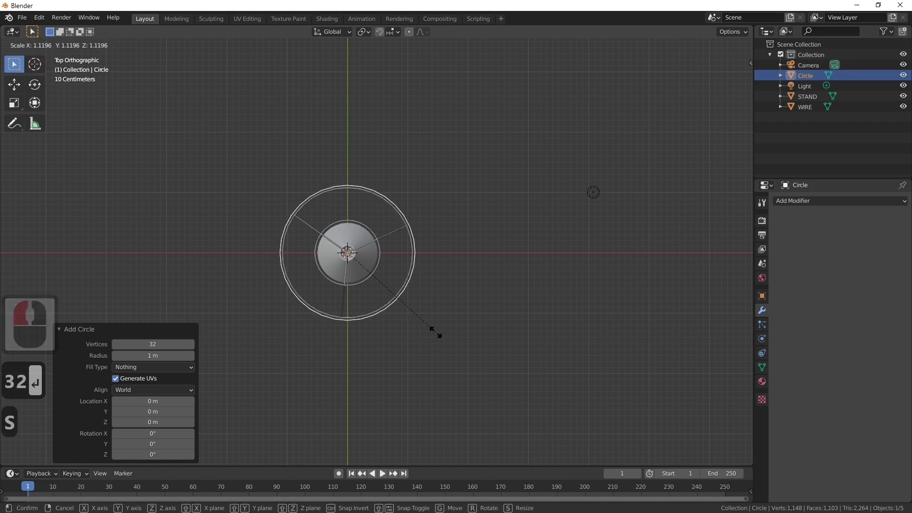
left_click(437, 346)
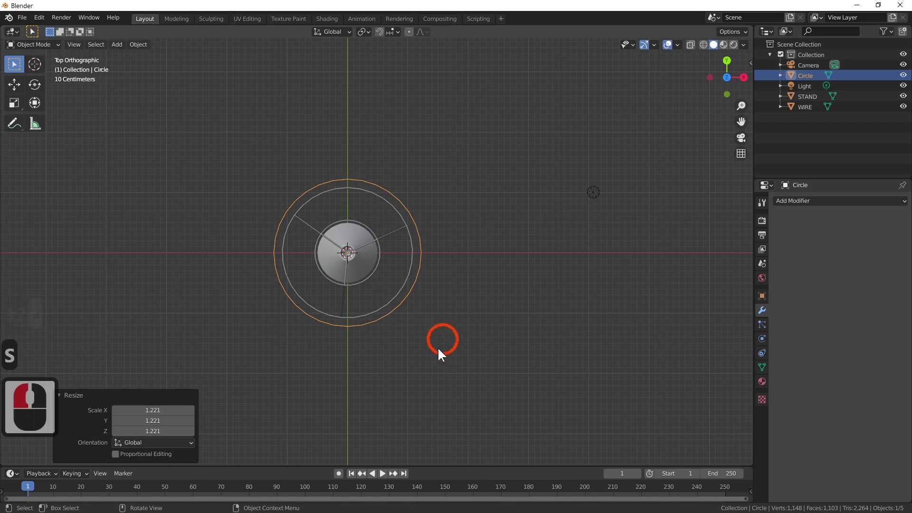
scroll(433, 354, "up", 3)
middle_click_drag(433, 354, 437, 276)
key("g")
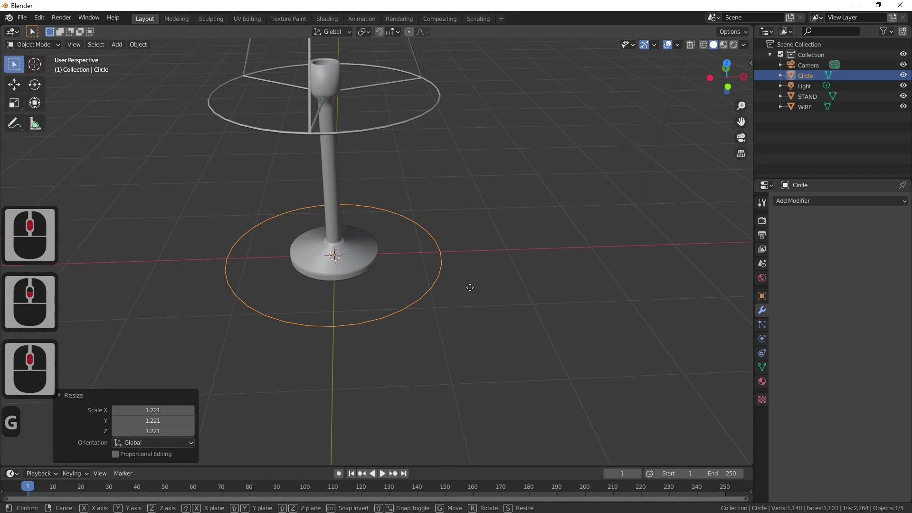
key("z")
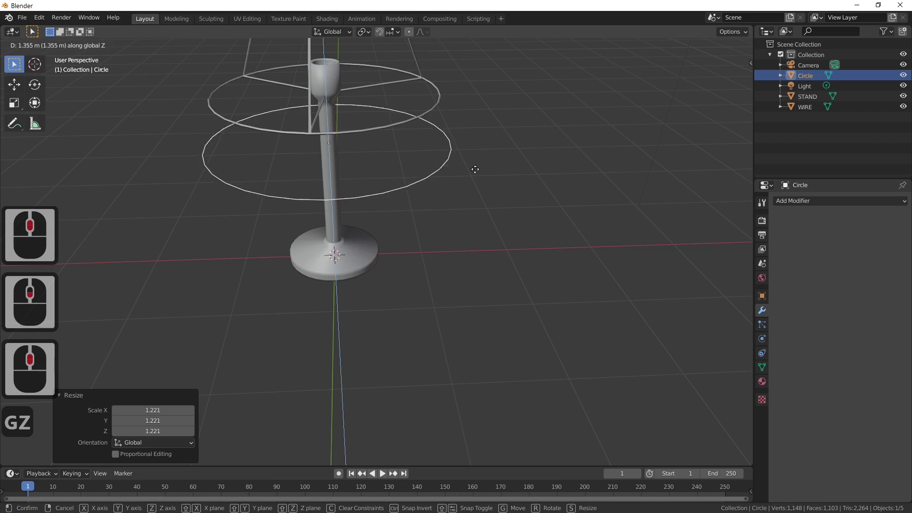
left_click(475, 127)
In Edit Mode, select all of the circle's vertices and apply Checker Deselect with 1 deselected and 1 selected.
middle_click_drag(469, 211, 474, 272)
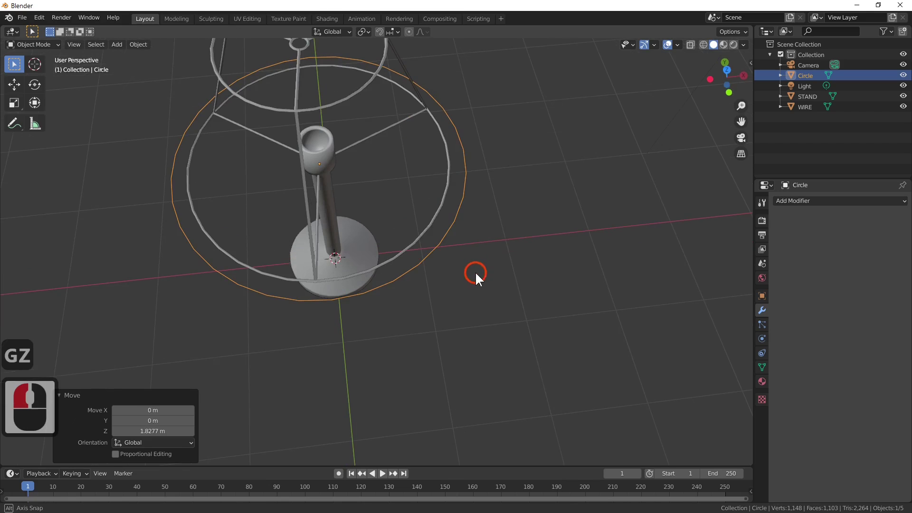
scroll(435, 329, "up", 2)
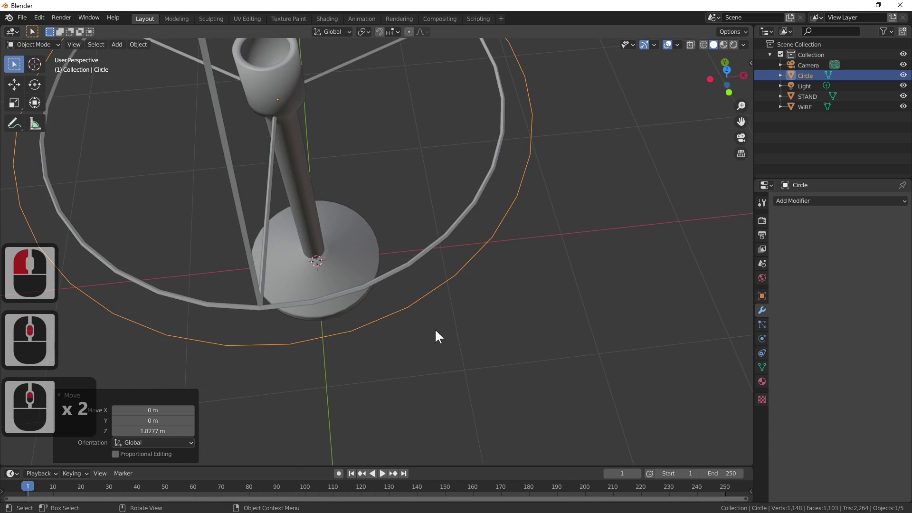
key("KP_7")
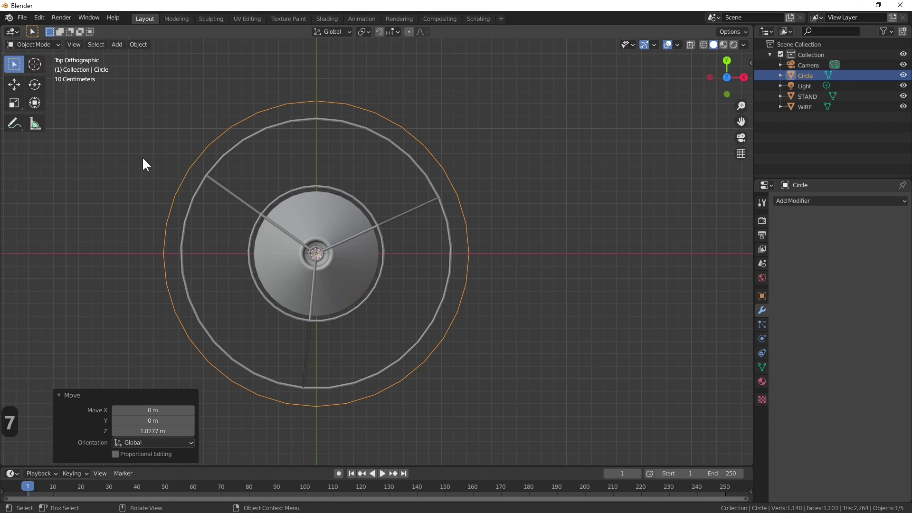
key("Tab")
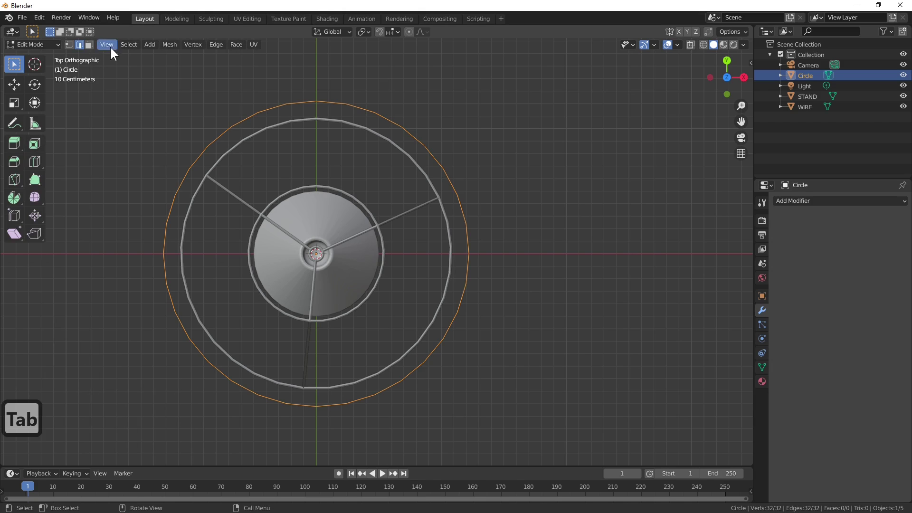
left_click(70, 45)
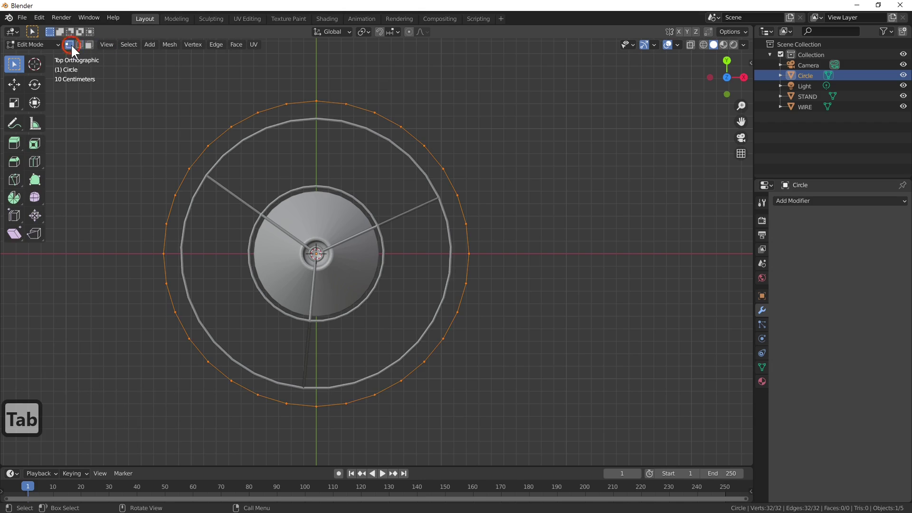
left_click(315, 406)
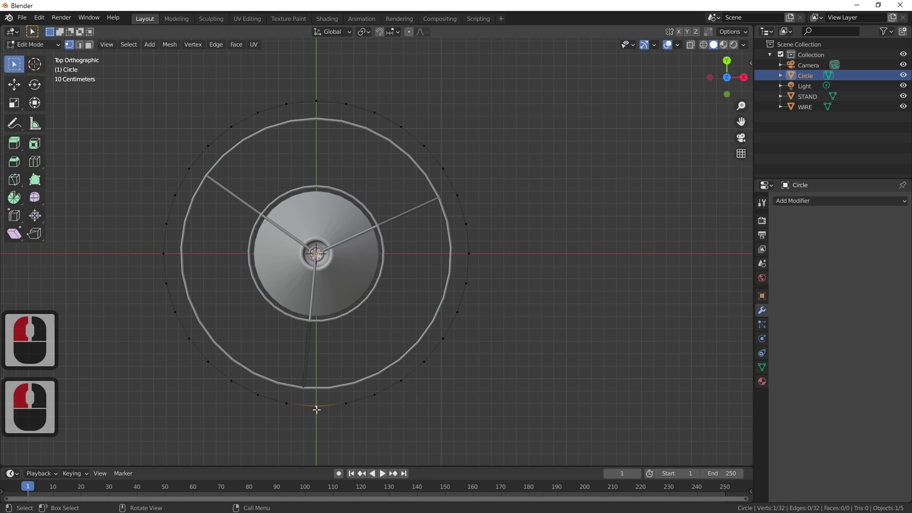
key("a")
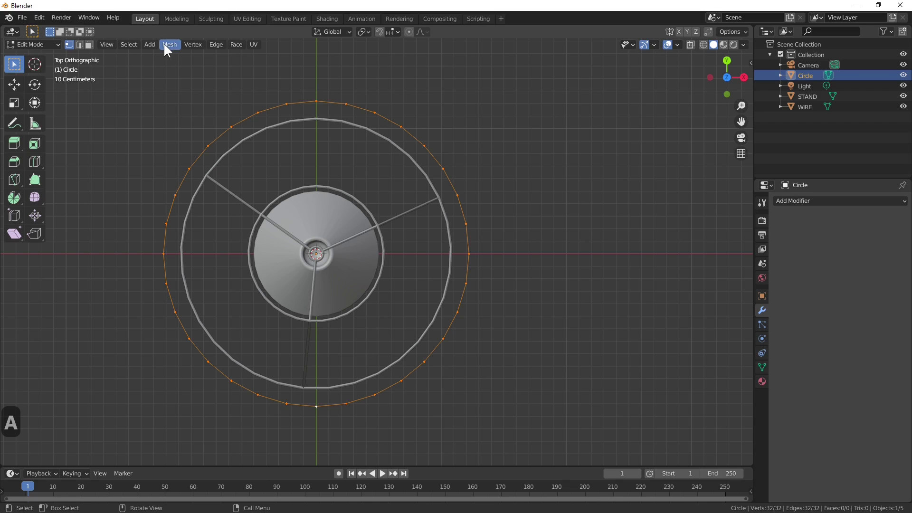
left_click(128, 44)
left_click(162, 106)
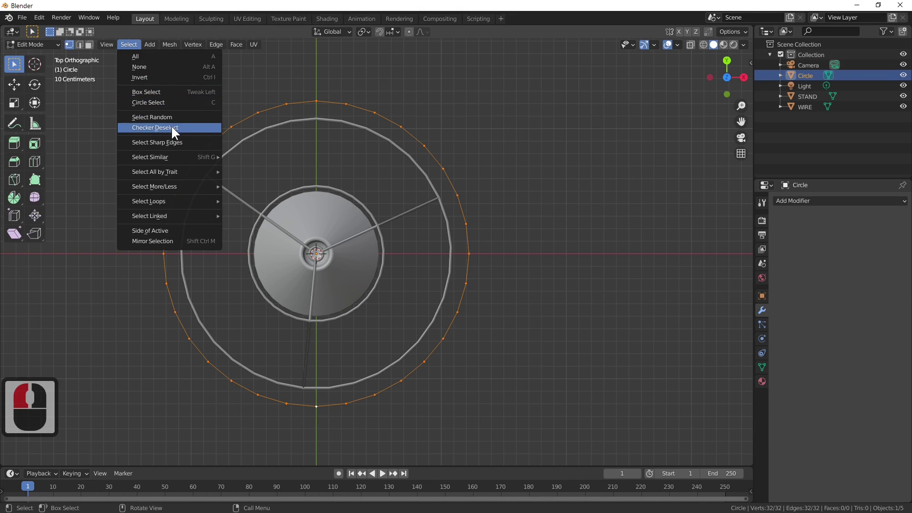
left_click(171, 126)
left_click(418, 206)
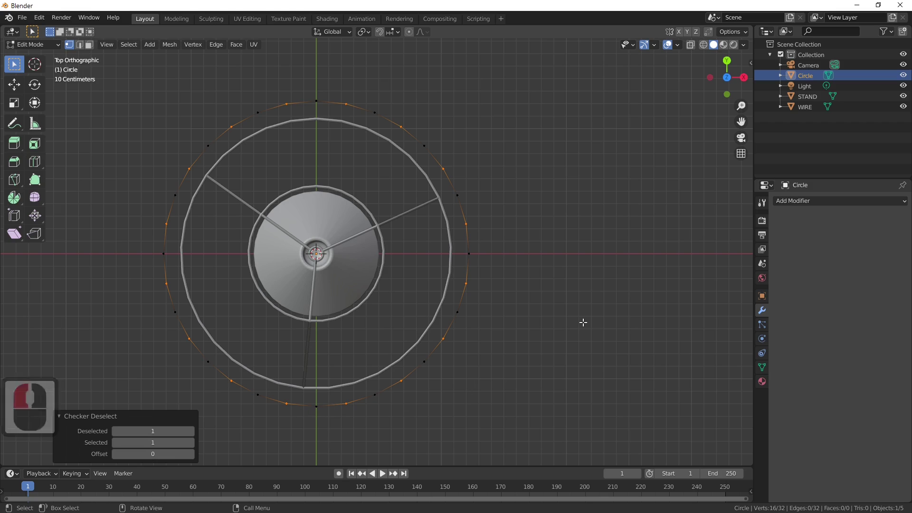
Scale the alternating vertices inward to about 0.9 to make a zigzag outline, finishing in Object Mode.
key("s")
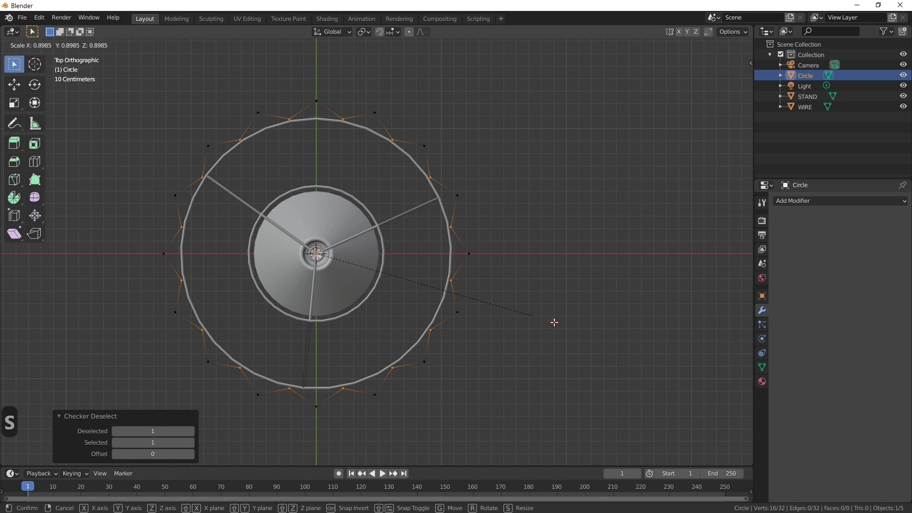
left_click(553, 322)
middle_click_drag(550, 326, 551, 279)
key("Tab")
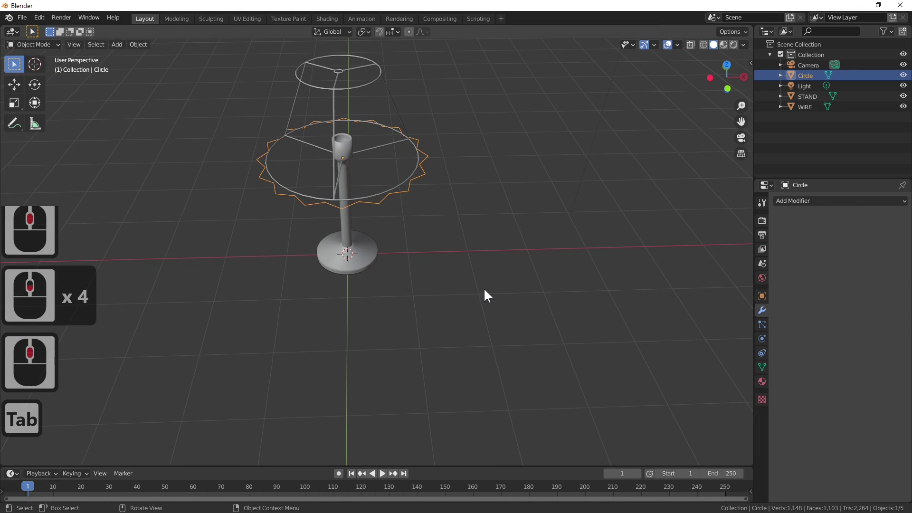
Duplicate the zigzag circle and move the copy about 1.265 m up along Z to the upper wire ring.
middle_click_drag(483, 287, 483, 287)
scroll(483, 287, "down", 3)
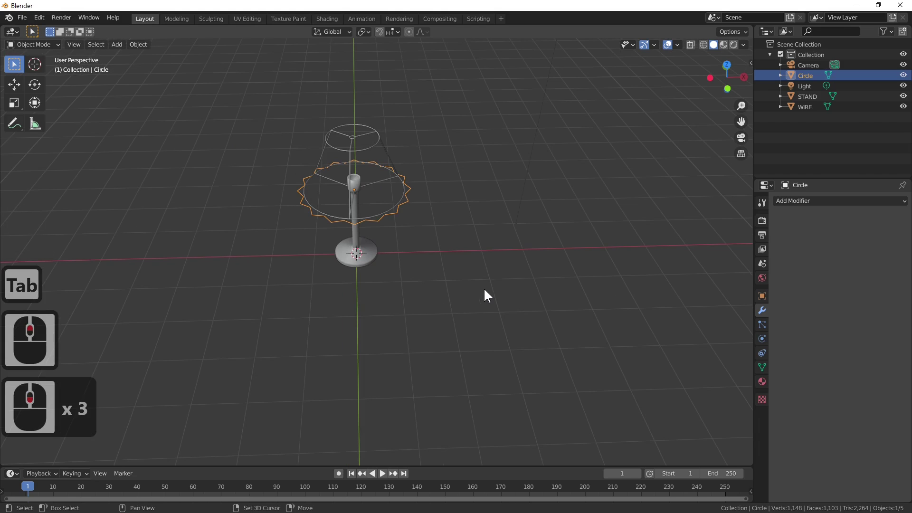
key("shift+d")
right_click(484, 290)
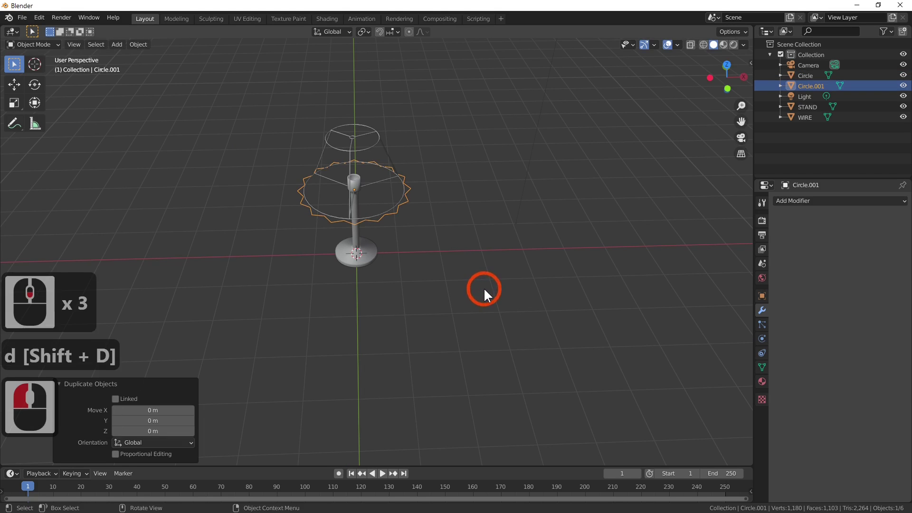
key("g")
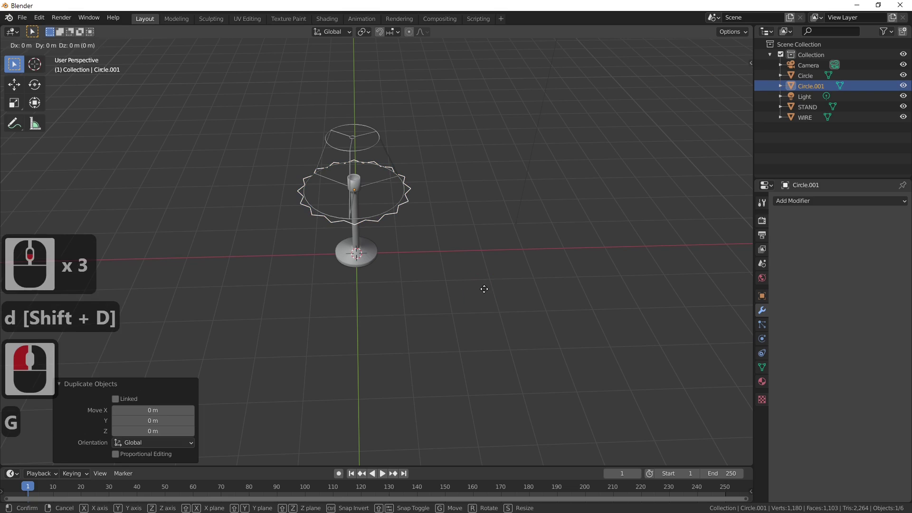
key("z")
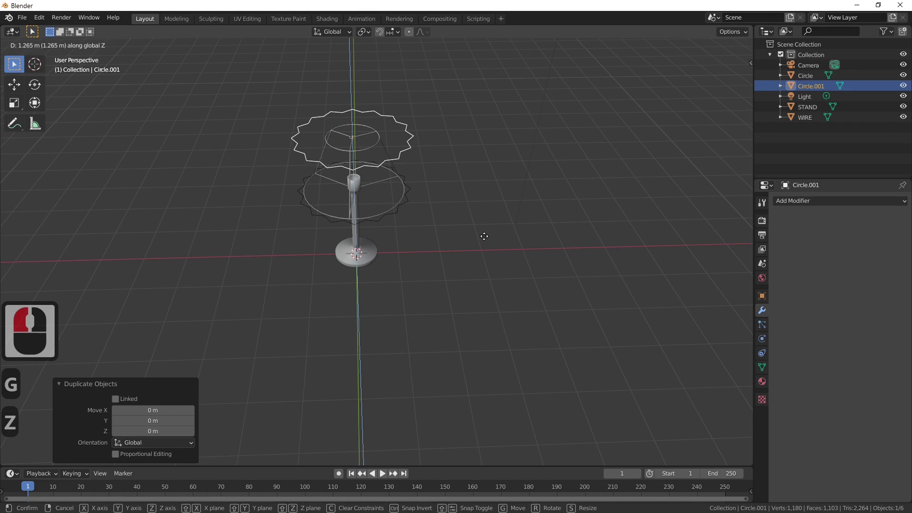
left_click(466, 234)
Scale the duplicated zigzag circle by about 0.549 and again by about 0.926 to fit closely around the upper wire ring.
scroll(441, 167, "up", 3)
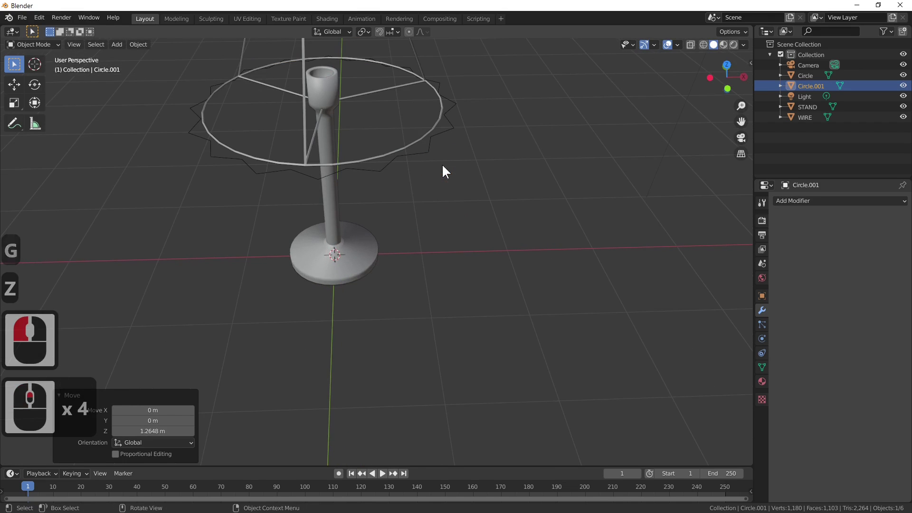
middle_click_drag(444, 166, 485, 317, "shift")
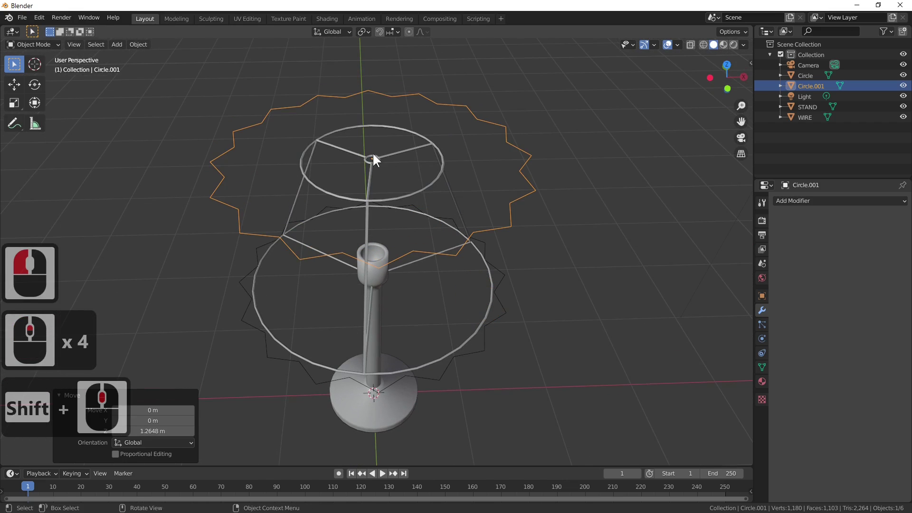
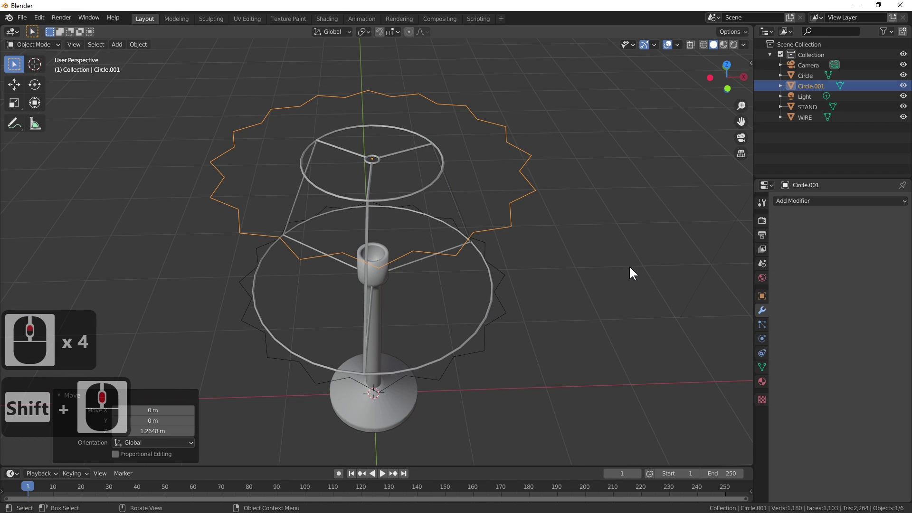
key("s")
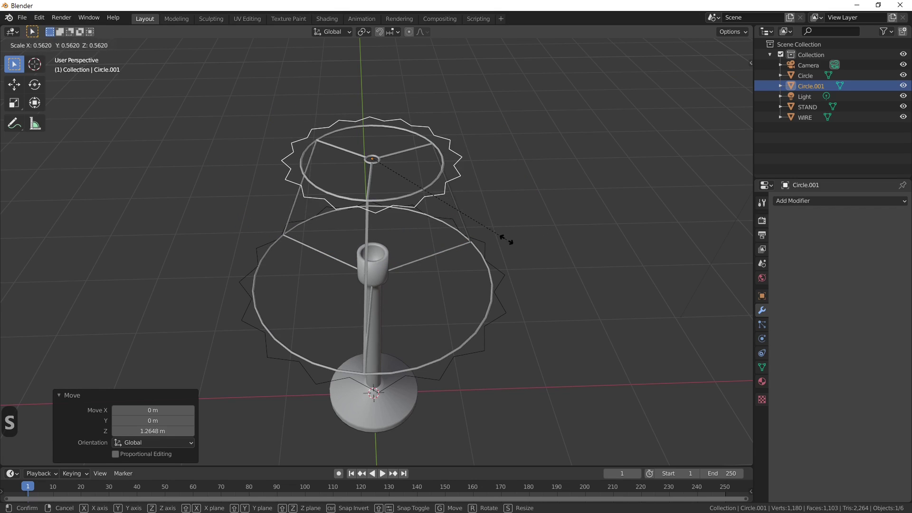
left_click(503, 237)
key("KP_7")
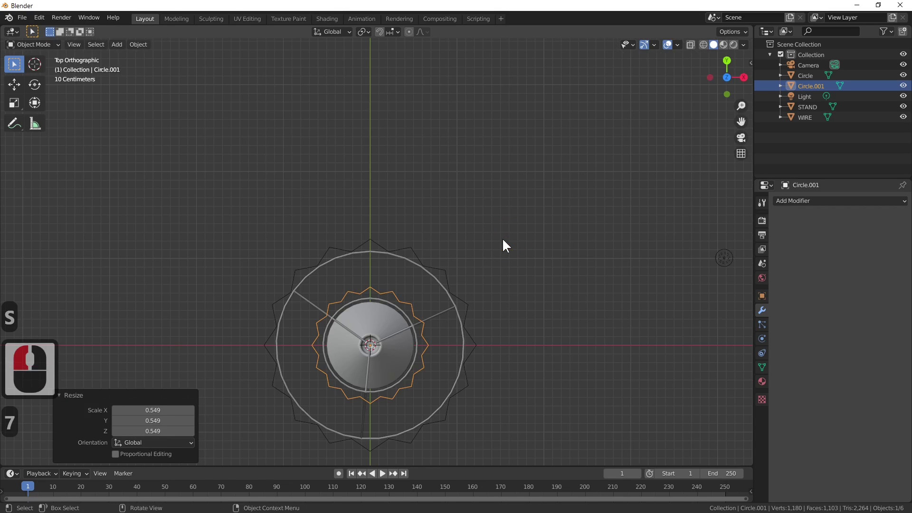
key("s")
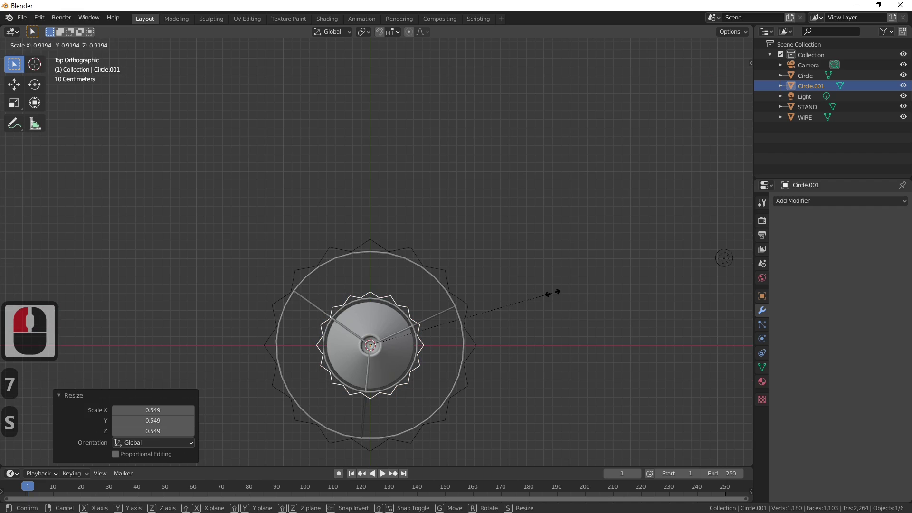
left_click(552, 292)
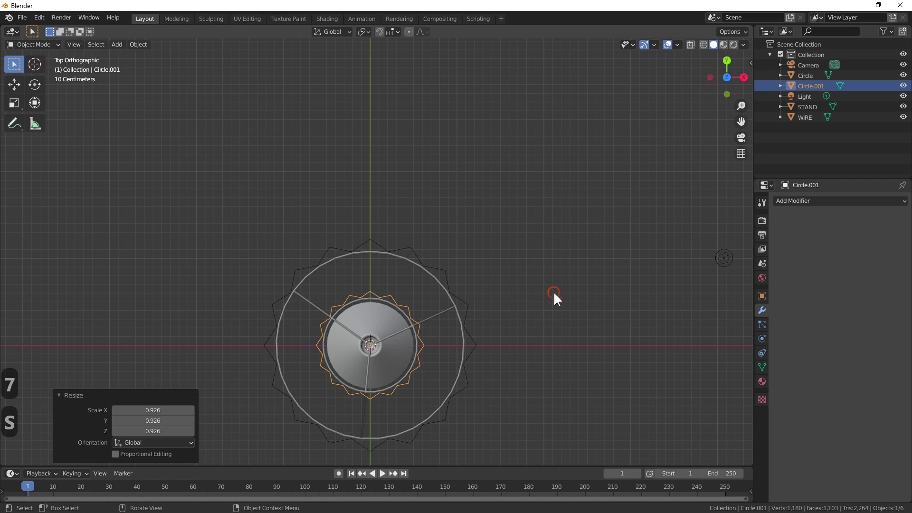
Select the lower and upper zigzag circles and join them into one object.
middle_click_drag(526, 338, 543, 273)
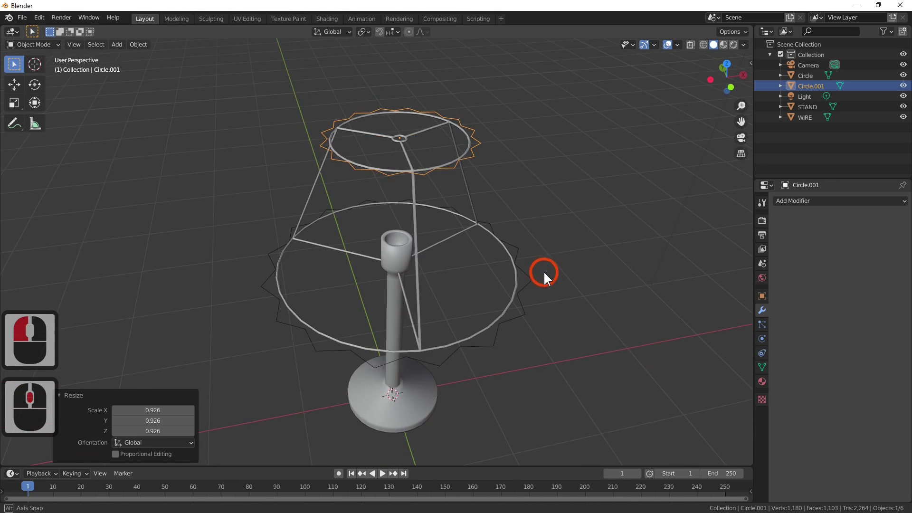
left_click(526, 313)
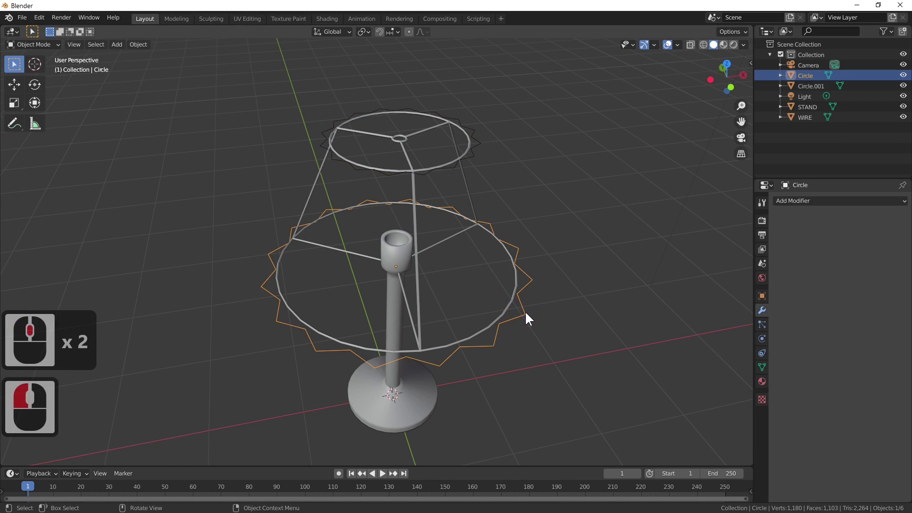
left_click(479, 140, "shift")
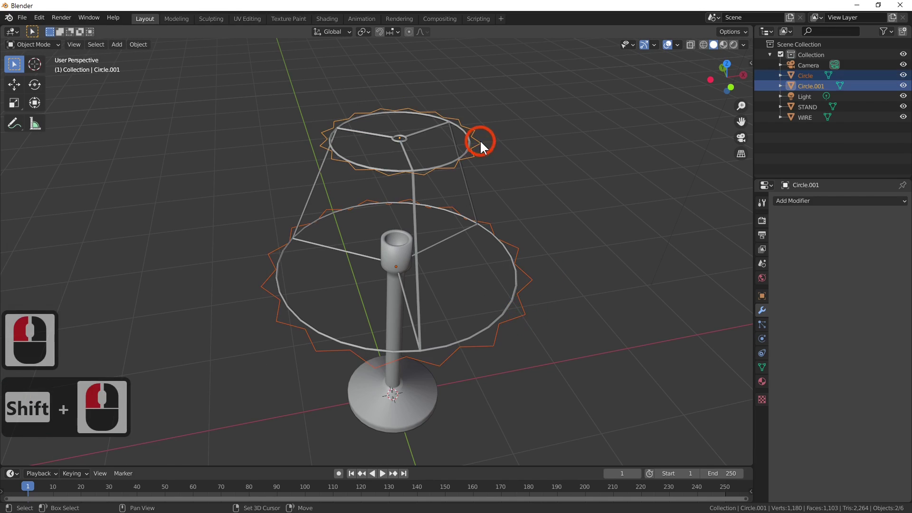
right_click(479, 140)
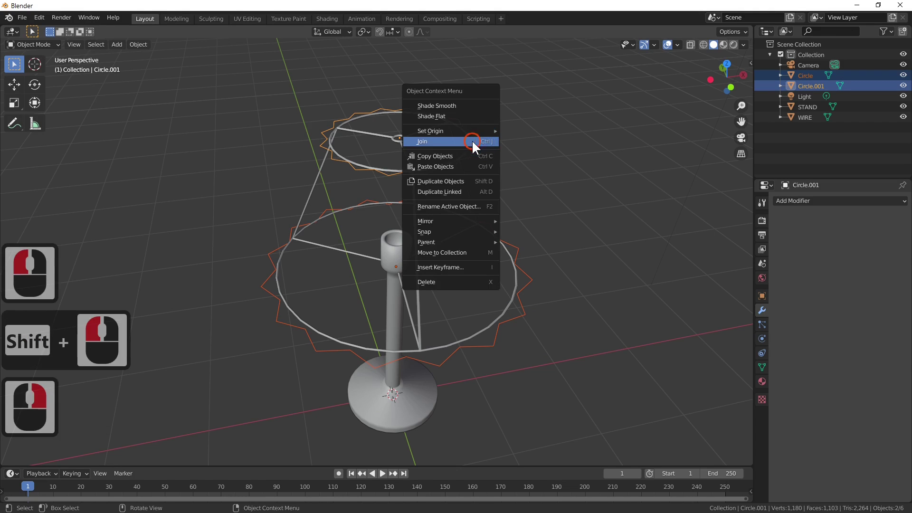
left_click(472, 142)
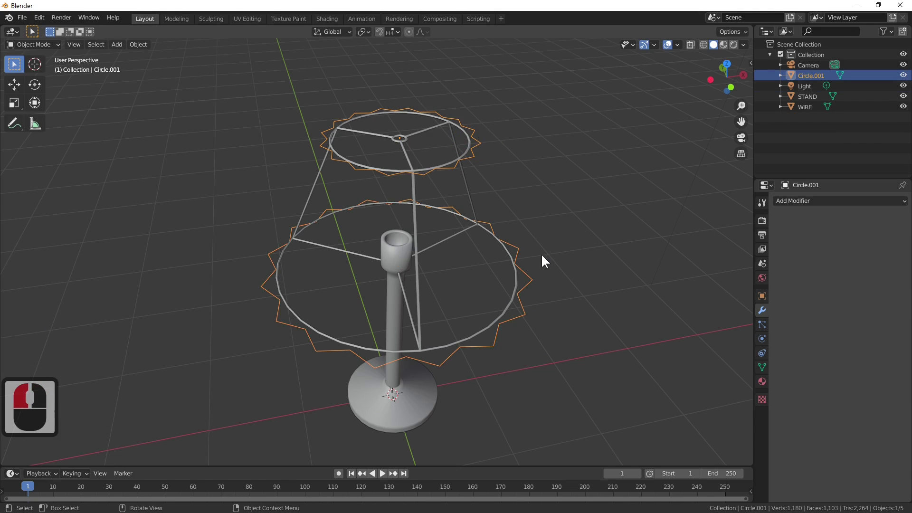
In Edit Mode, select all edges of the joined zigzag circles and connect them with Bridge Edge Loops.
key("Tab")
key("a")
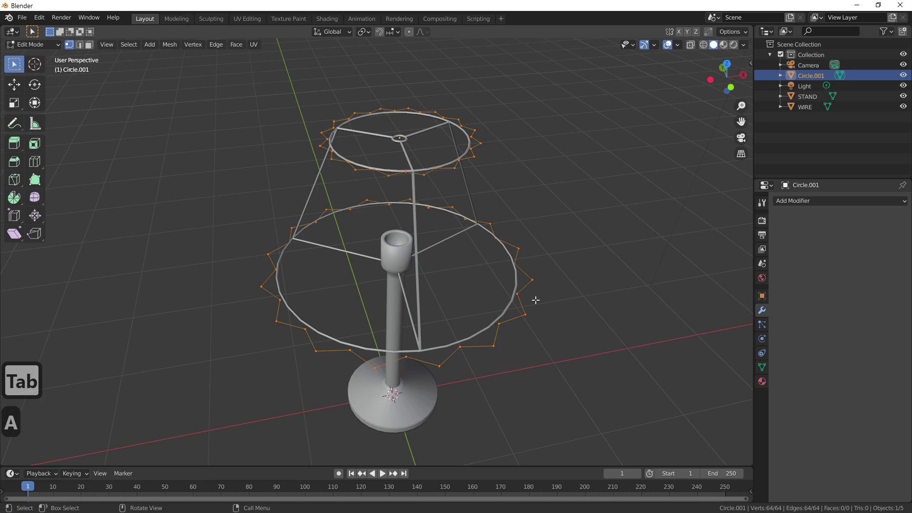
right_click(517, 318)
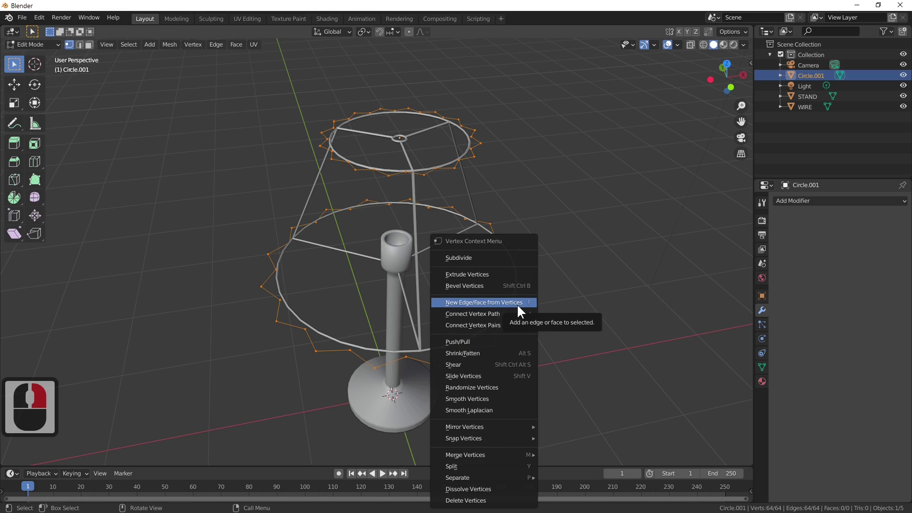
left_click(516, 303)
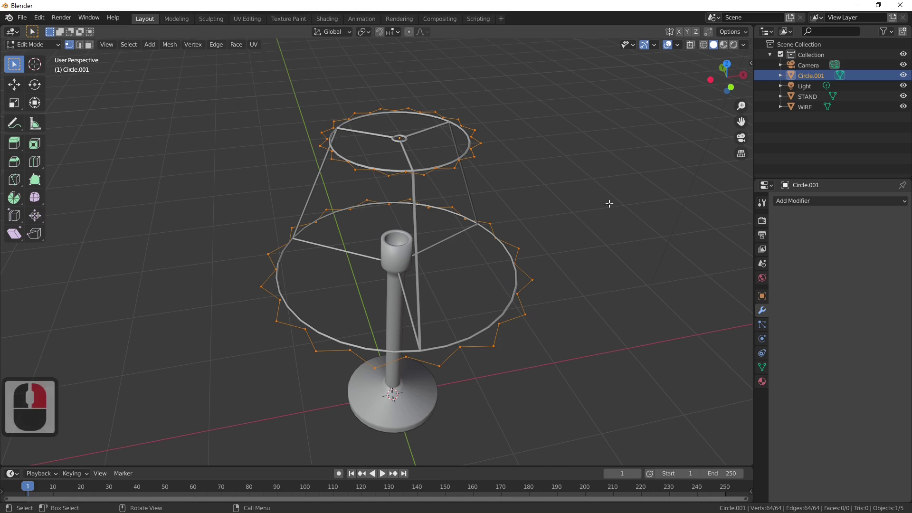
left_click(79, 46)
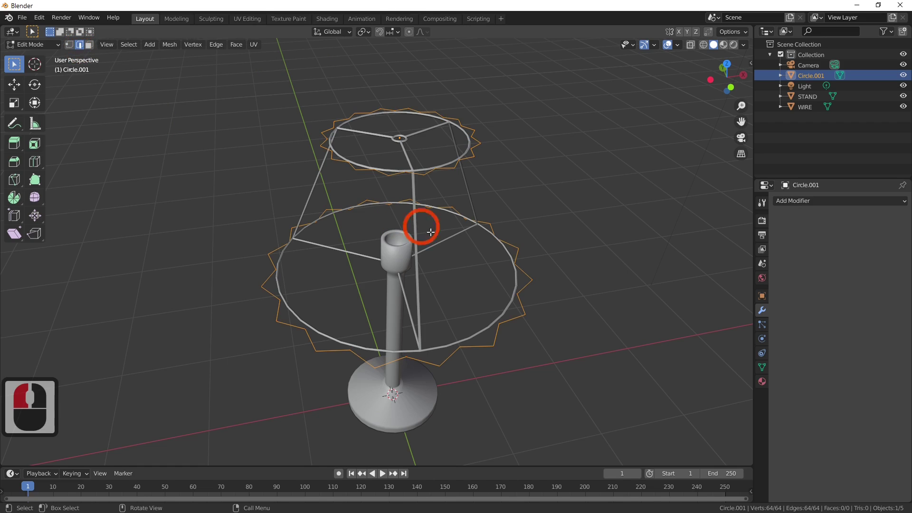
right_click(513, 321)
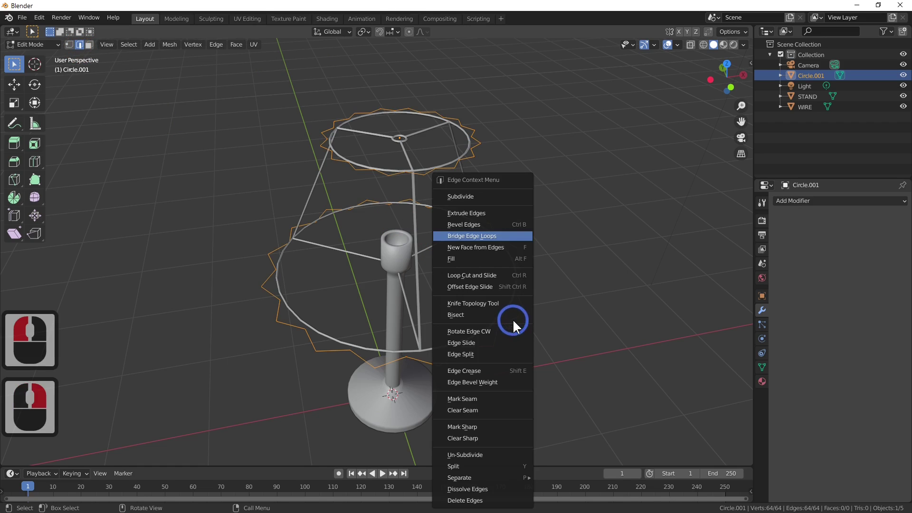
left_click(493, 235)
Select the zigzag edge loop along the lampshade's upper rim.
middle_click_drag(535, 277, 452, 190)
left_click(423, 150)
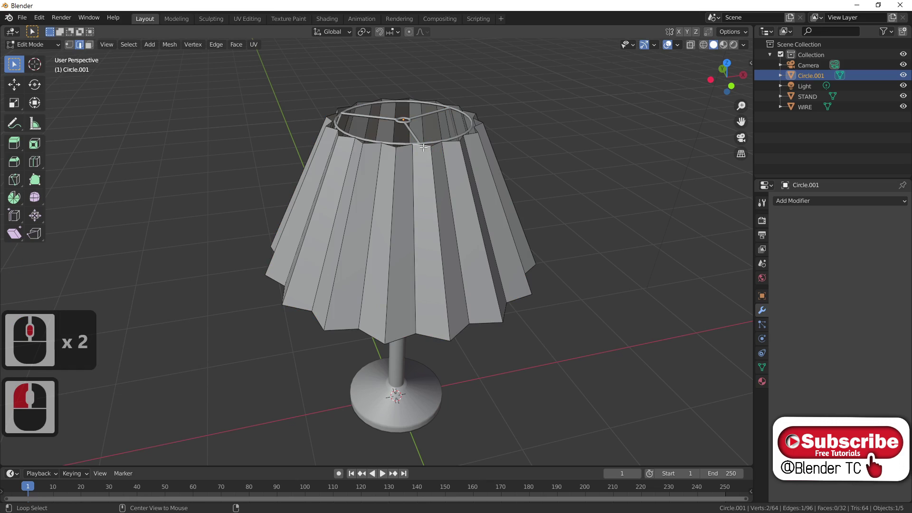
left_click(423, 148, "alt")
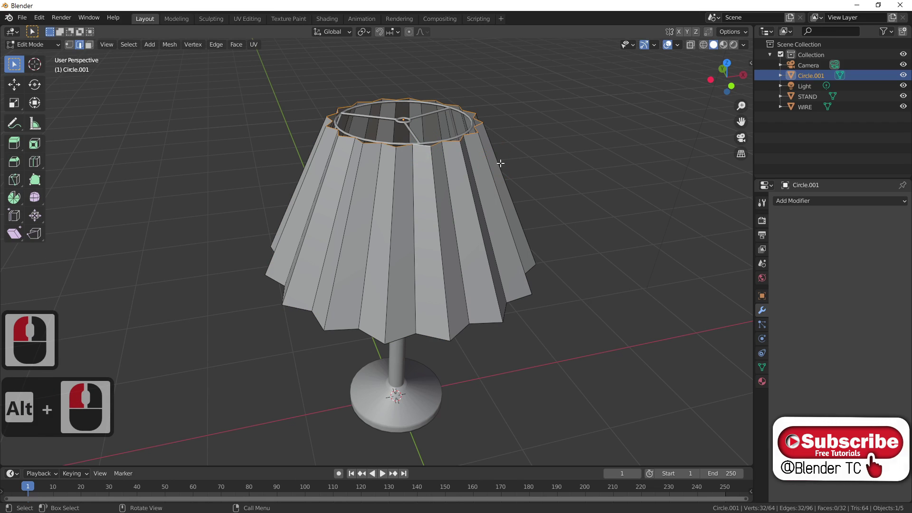
Raise the lampshade's top edge loop about 0.113 m along Z and scale it to about 0.874.
key("g")
key("z")
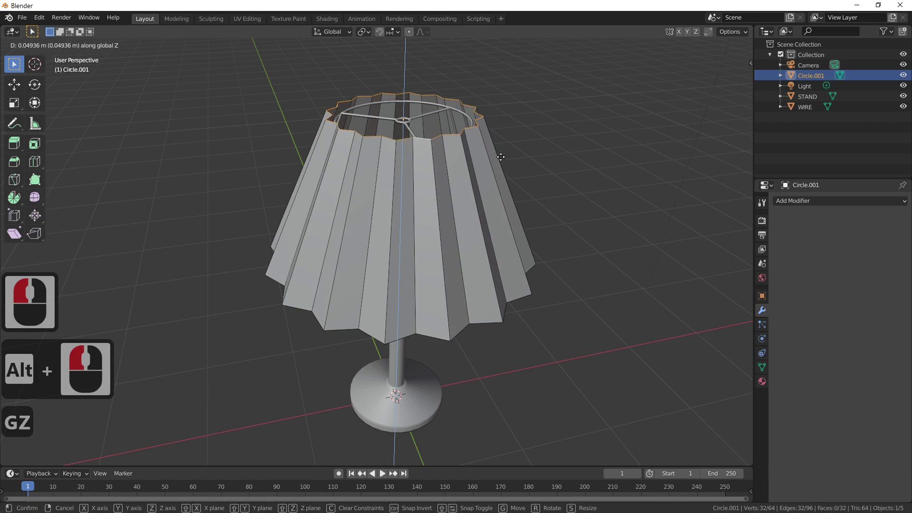
left_click(500, 147)
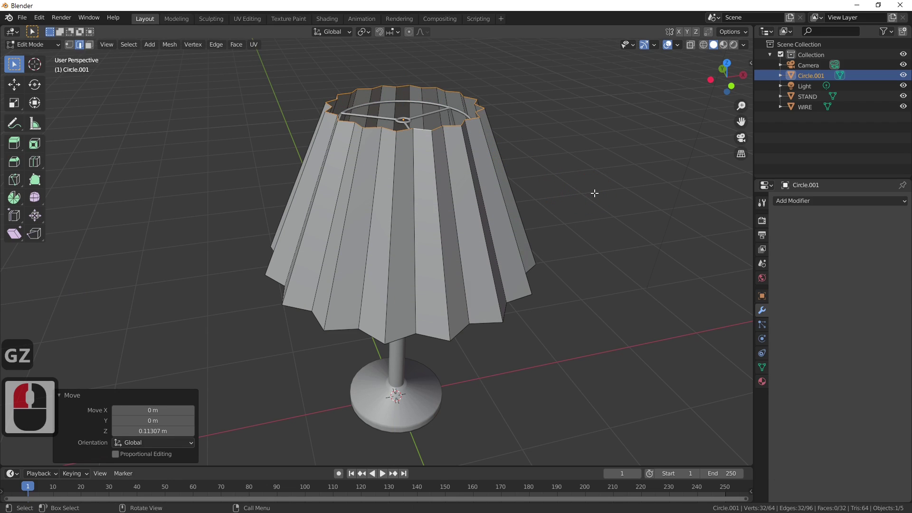
key("s")
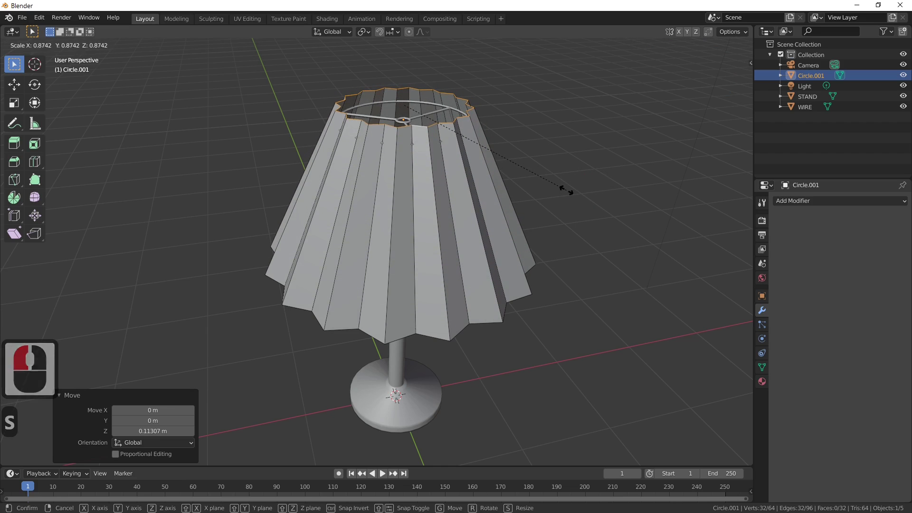
left_click(525, 279)
Scale the lampshade's bottom edge loop to about 0.996 and return to Object Mode.
mouse_move(525, 279)
middle_mouse_down()
mouse_move(522, 264)
mouse_move(517, 271)
middle_mouse_up()
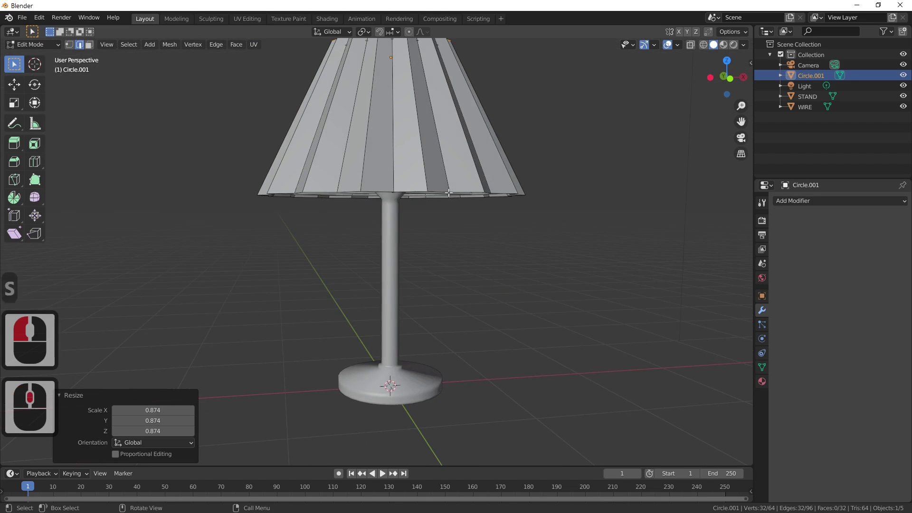
middle_click_drag(449, 192, 437, 224)
left_click(444, 286)
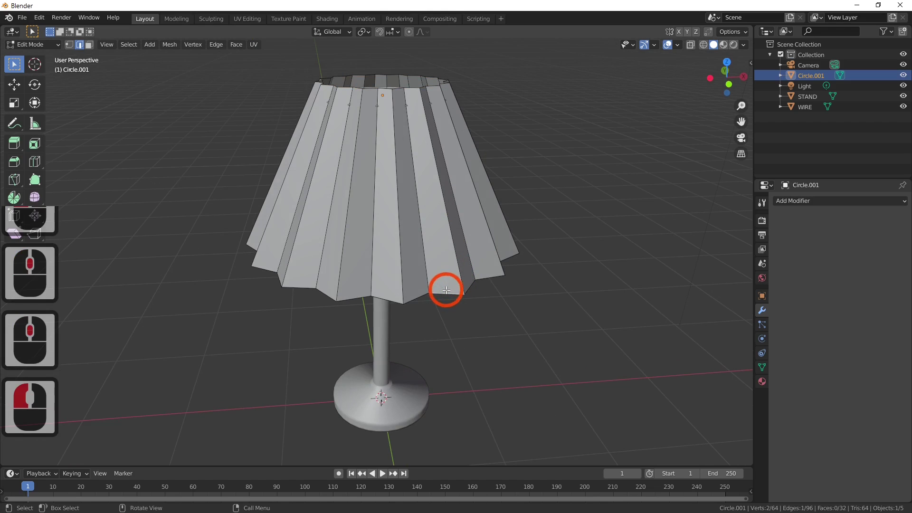
left_click(455, 294, "alt")
left_click(453, 293, "alt")
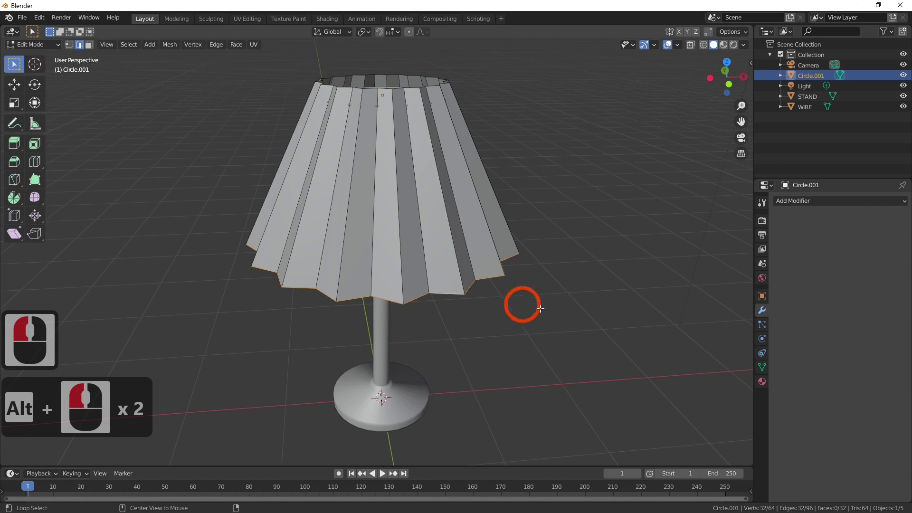
key("s")
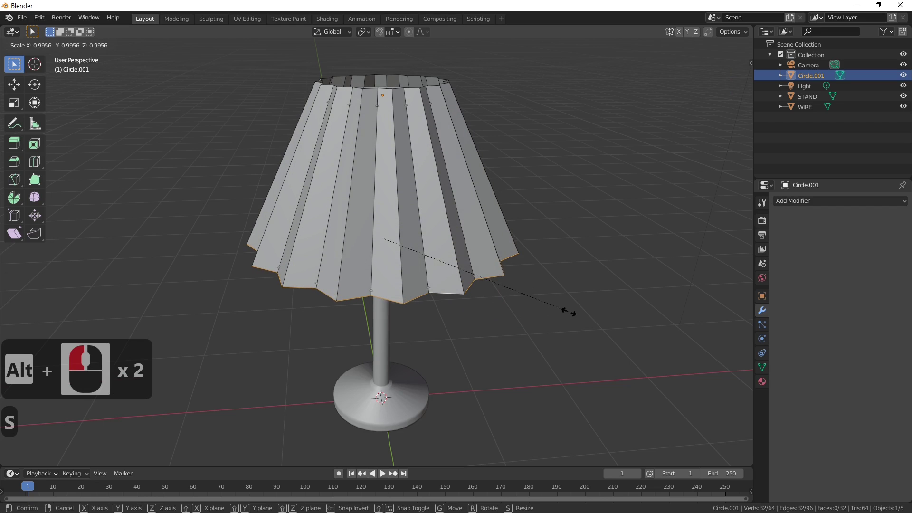
left_click(568, 311)
middle_click_drag(541, 321, 504, 336)
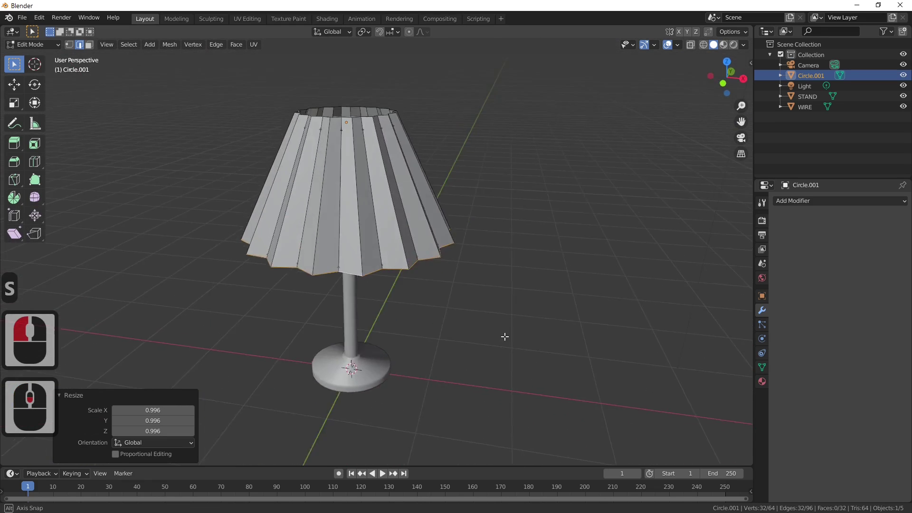
scroll(504, 336, "down", 4)
middle_click_drag(494, 273, 419, 290)
key("Tab")
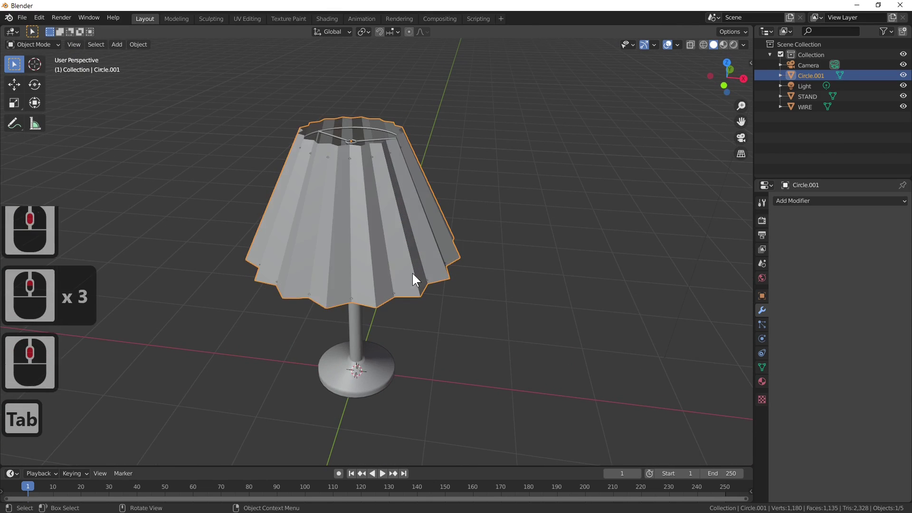
Hide the lampshade and the wire frame so only the lamp stand is left in view.
left_click(380, 257)
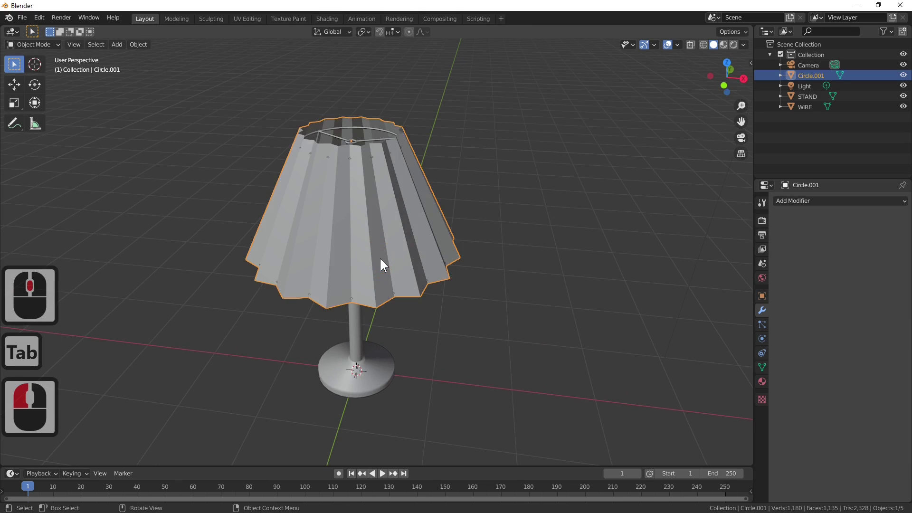
key("h")
left_click(325, 228)
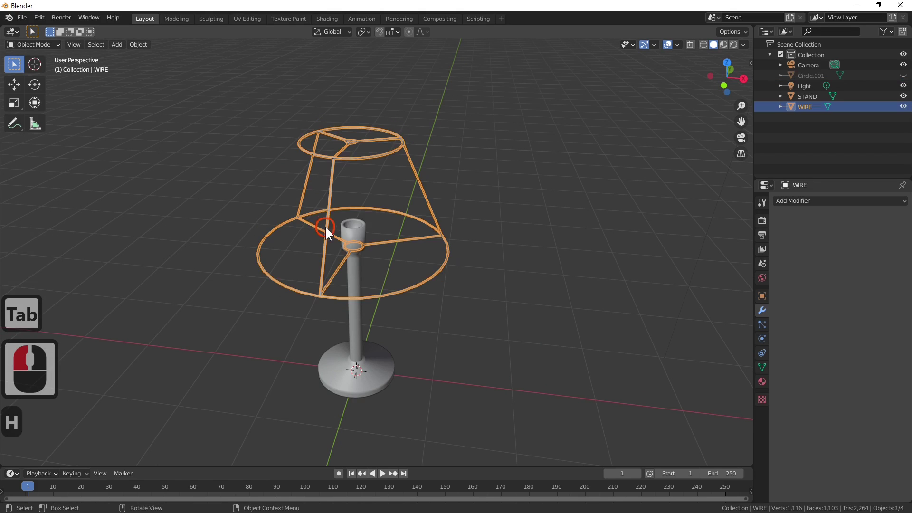
key("h")
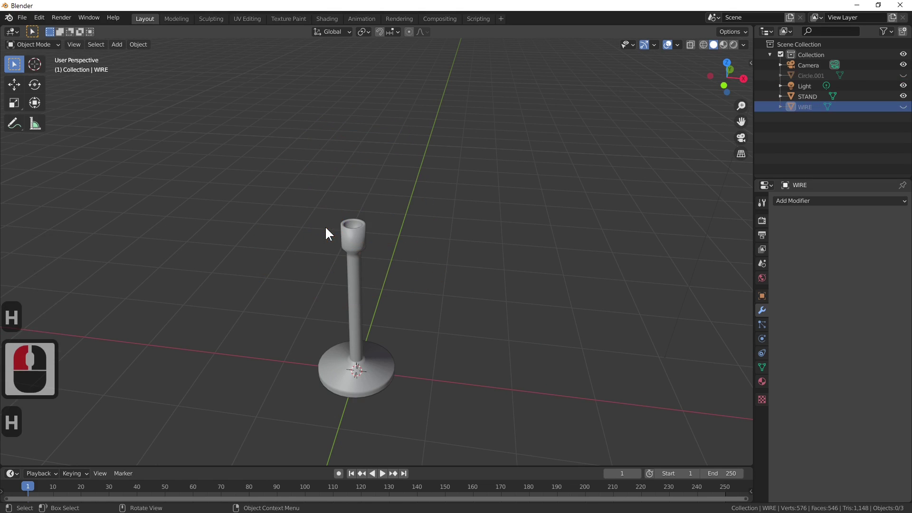
Add a UV sphere for the bulb and scale it down to about 0.232.
left_click(121, 45)
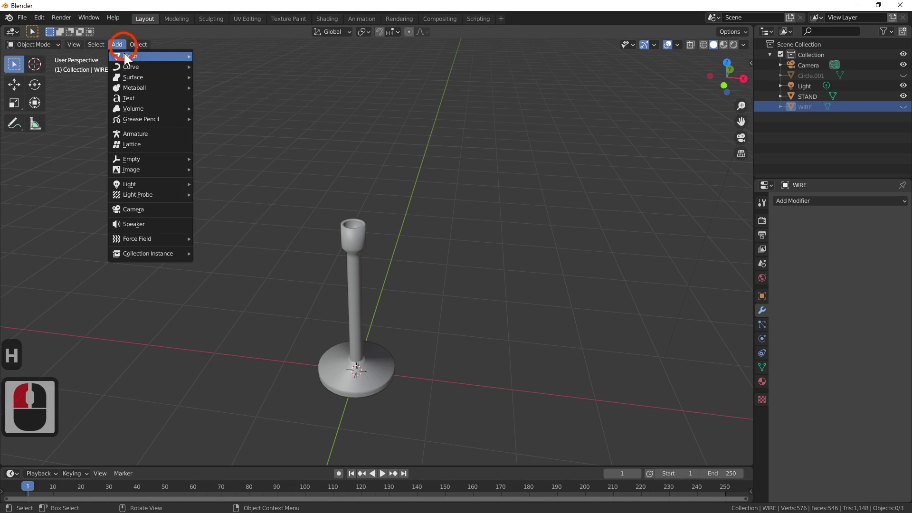
mouse_move(125, 57)
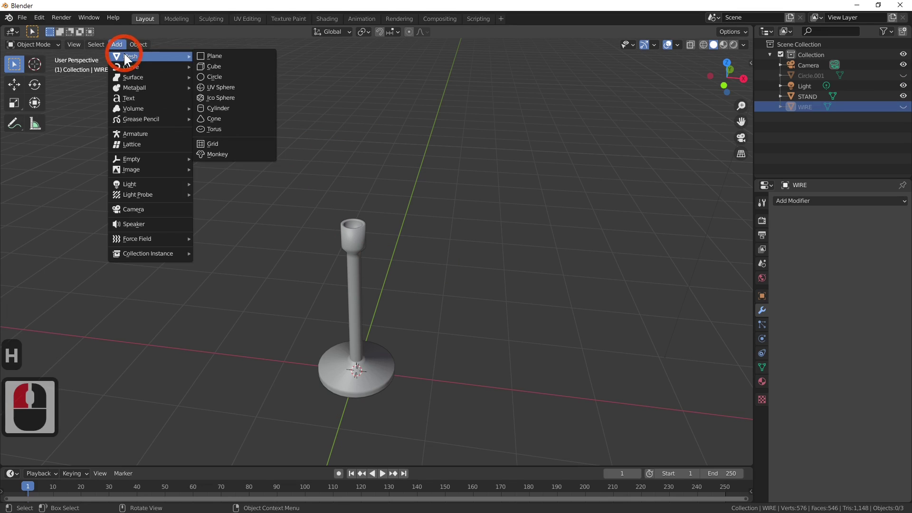
left_click(241, 92)
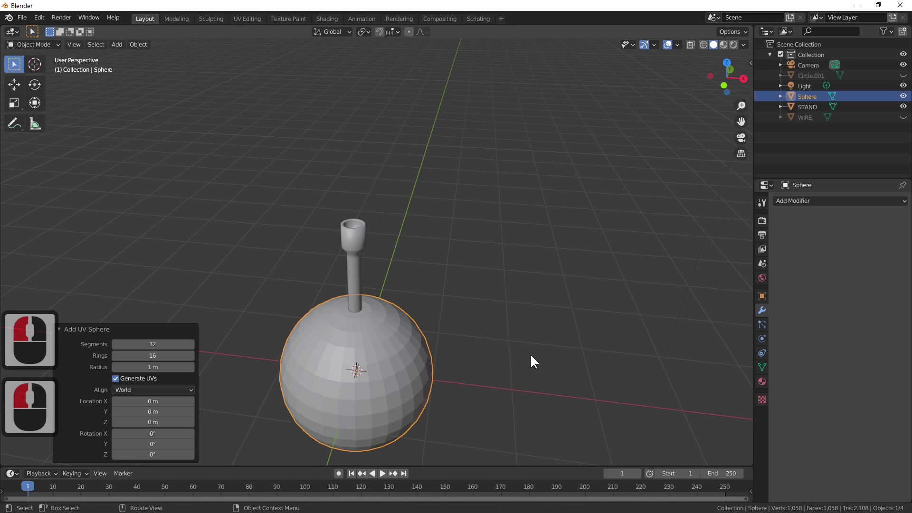
key("s")
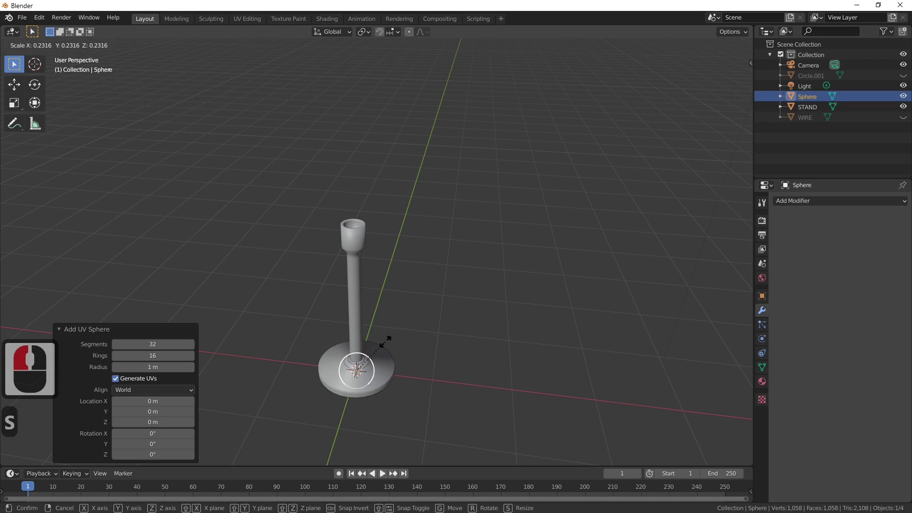
left_click(385, 341)
Raise the sphere about 2.27 m along Z onto the stand's socket and scale it to about 0.849.
key("g")
key("z")
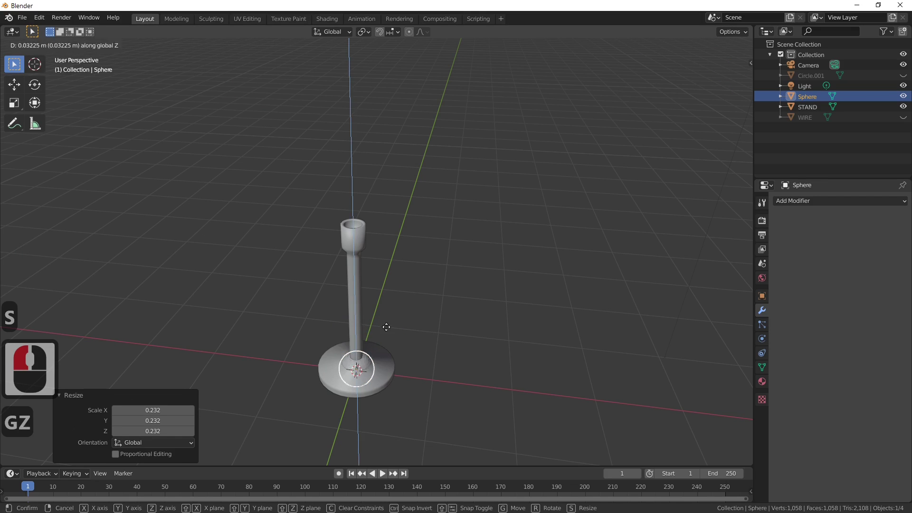
left_click(383, 184)
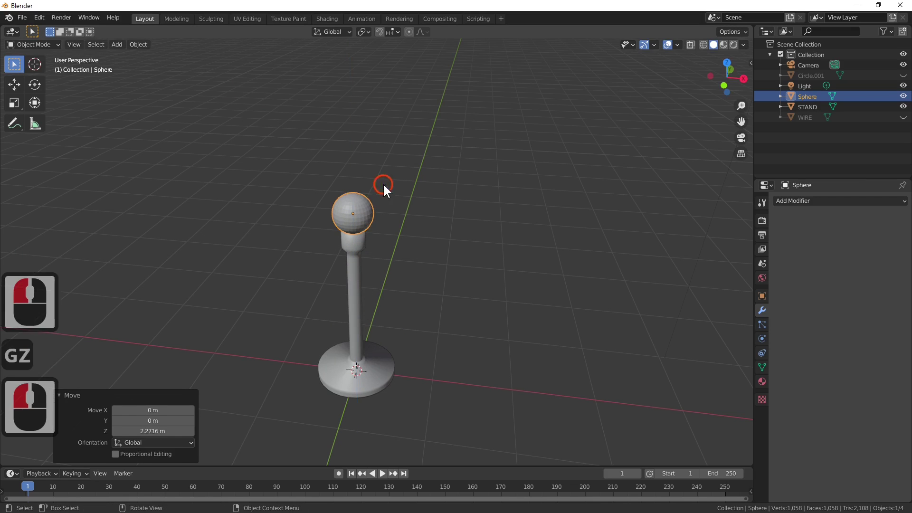
scroll(385, 282, "up", 3)
left_click(404, 246)
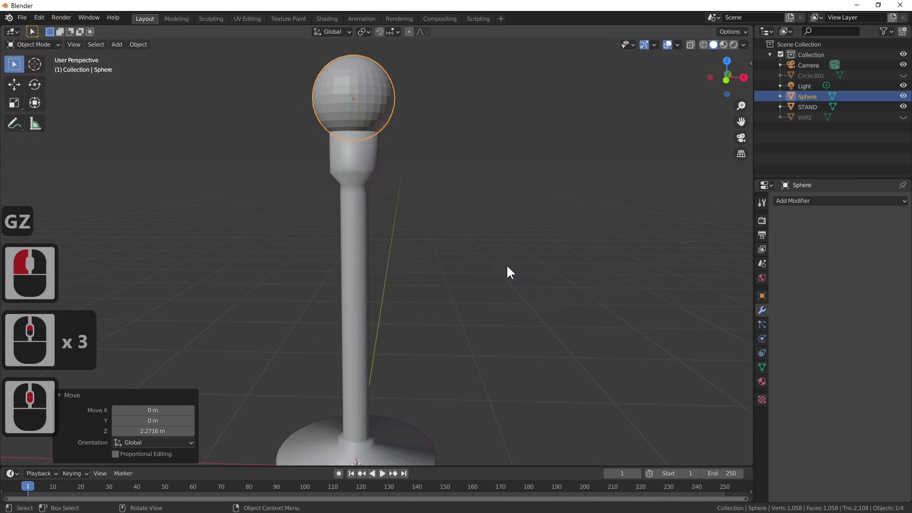
key("s")
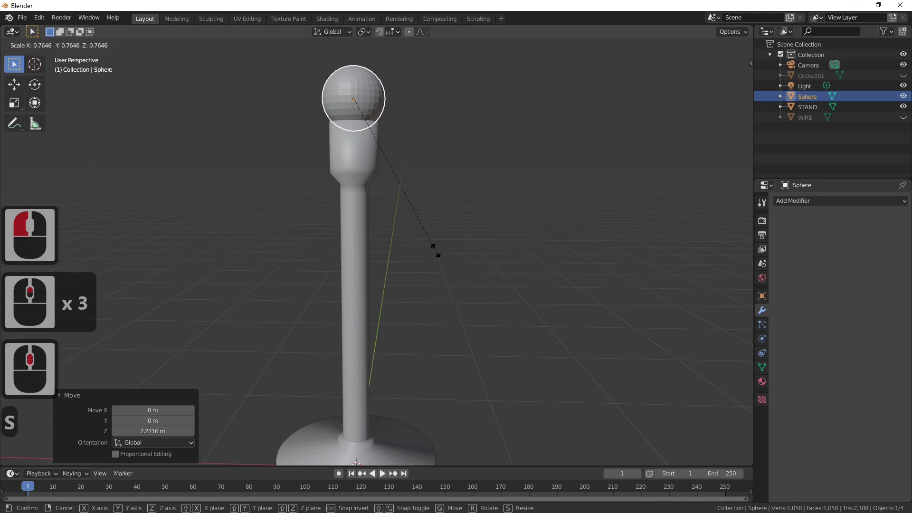
left_click(464, 255)
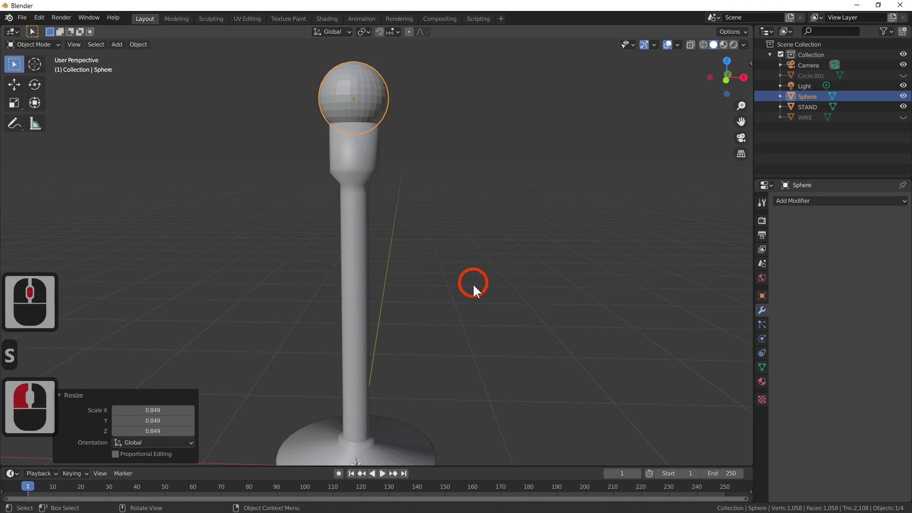
Apply smooth shading to the bulb sphere.
middle_click_drag(472, 283, 465, 312)
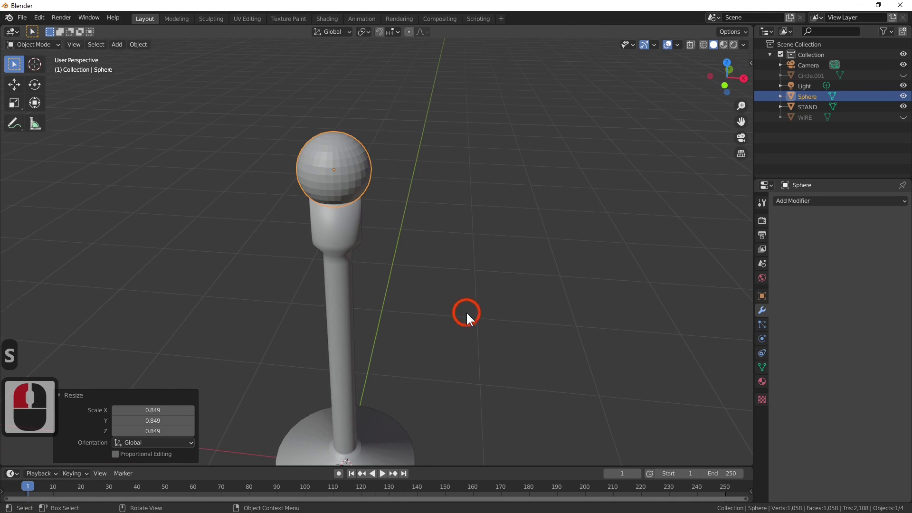
right_click(337, 166)
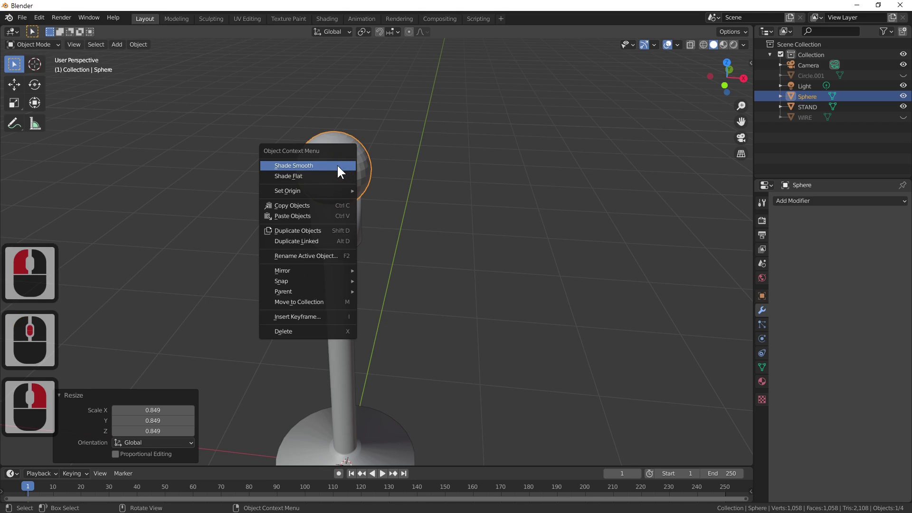
left_click(337, 165)
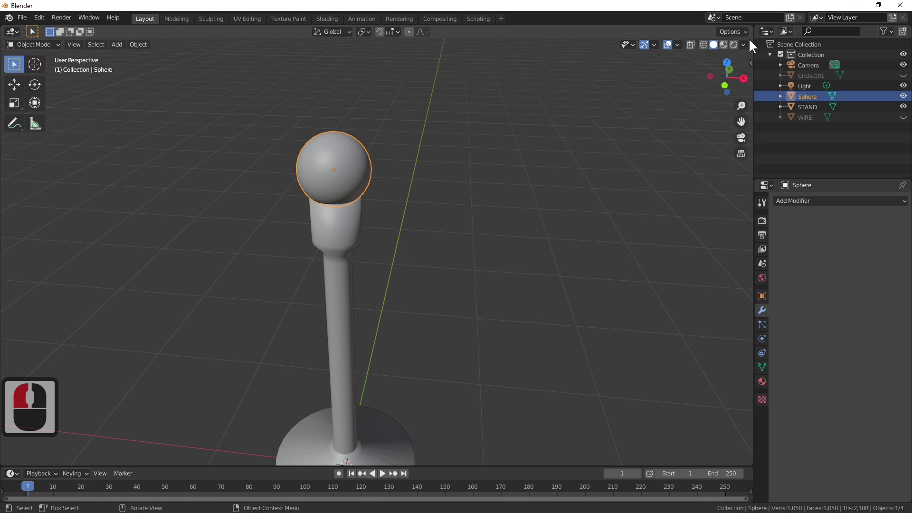
Switch the viewport shading to Rendered.
middle_click_drag(634, 98, 570, 102)
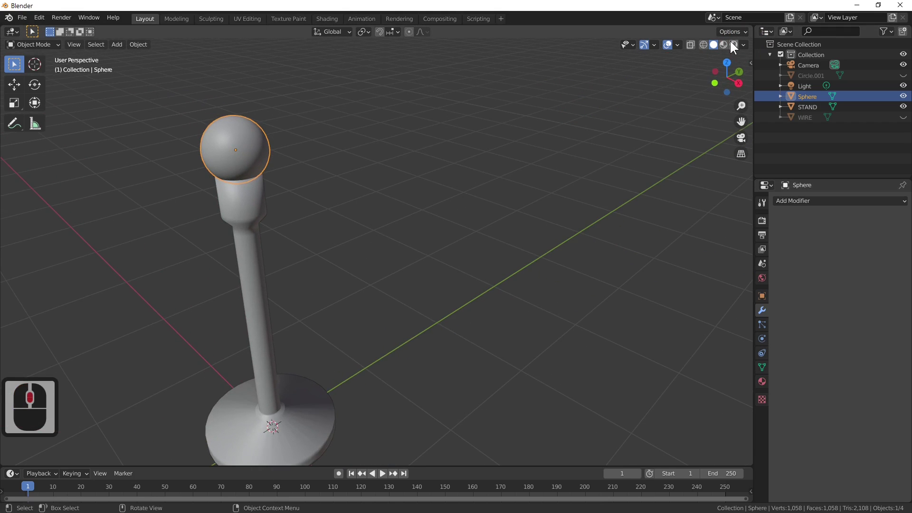
left_click(735, 43)
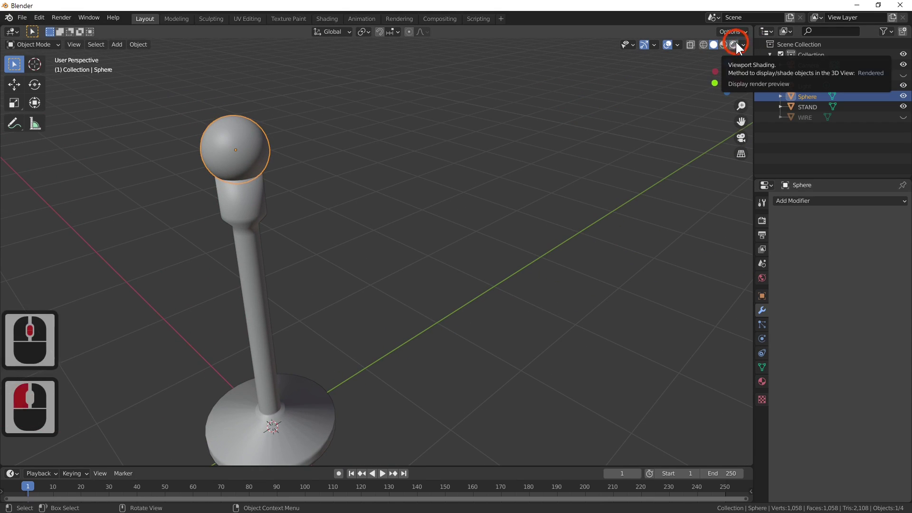
left_click(732, 44)
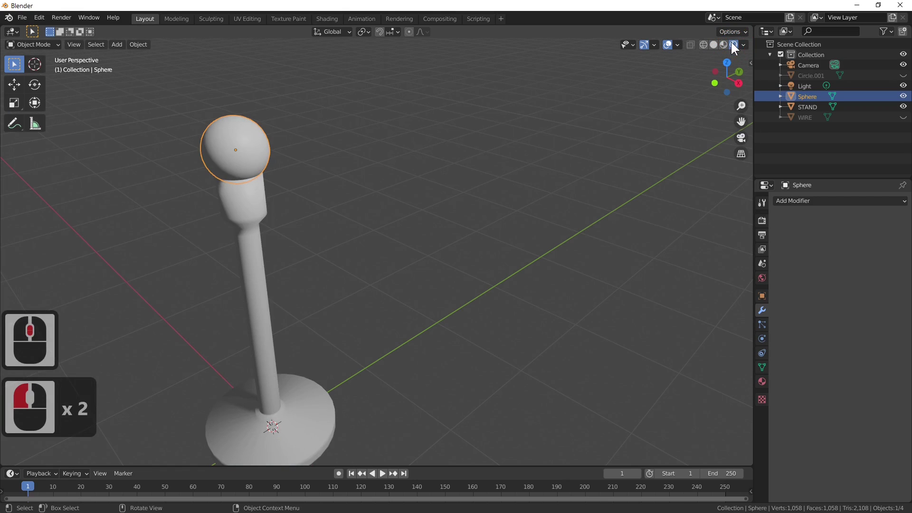
Enable Ambient Occlusion, Bloom and Screen Space Reflections for the Eevee render and expand the reflection settings.
left_click(761, 220)
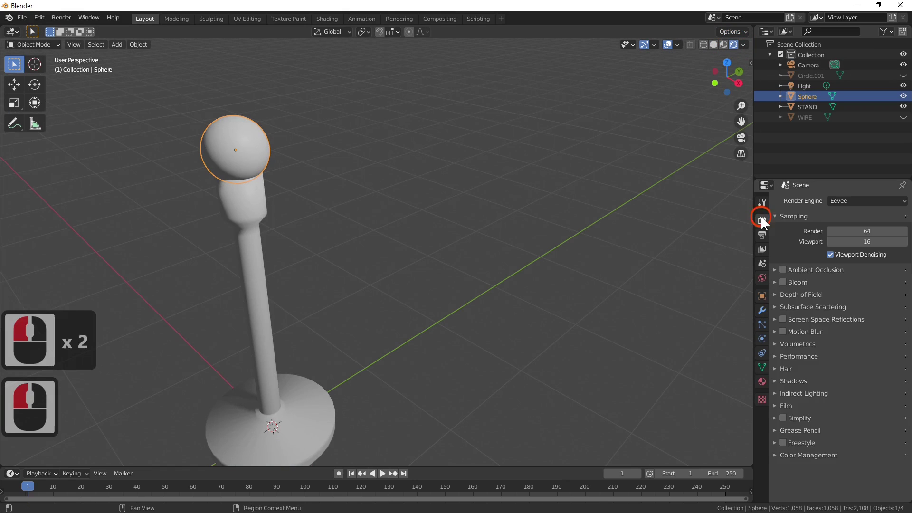
left_click(783, 269)
left_click(783, 281)
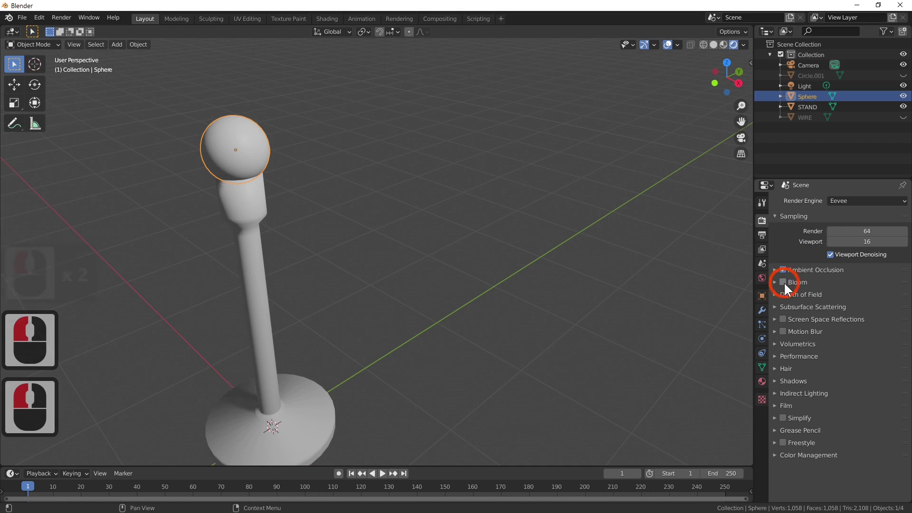
left_click(783, 281)
left_click(782, 319)
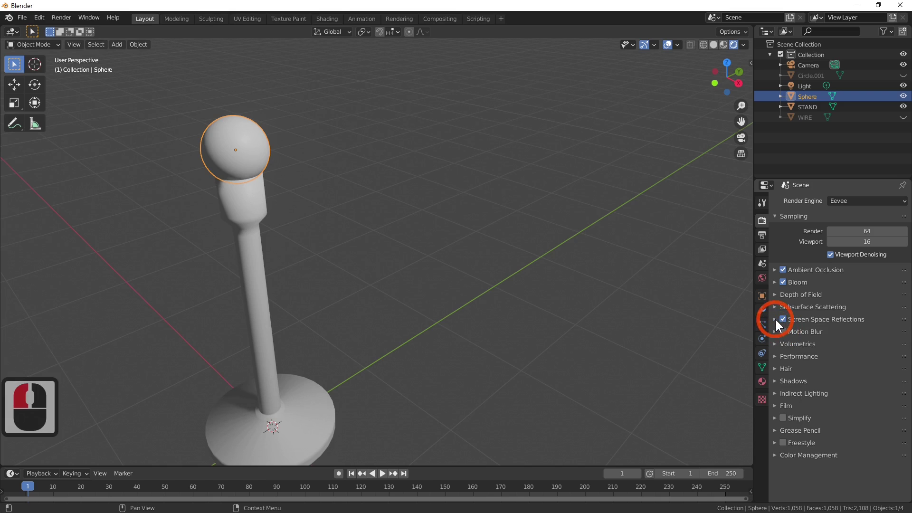
left_click(775, 319)
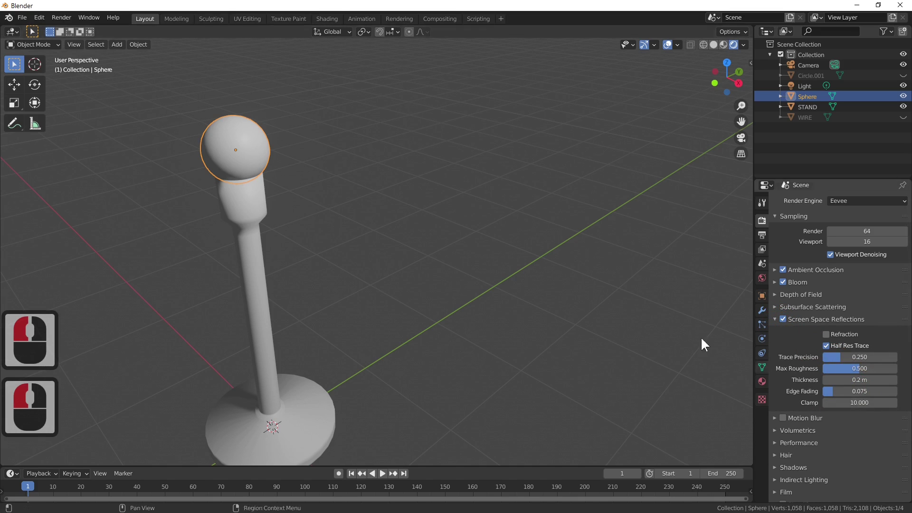
Create a new material for the bulb sphere.
middle_click_drag(700, 338, 540, 281)
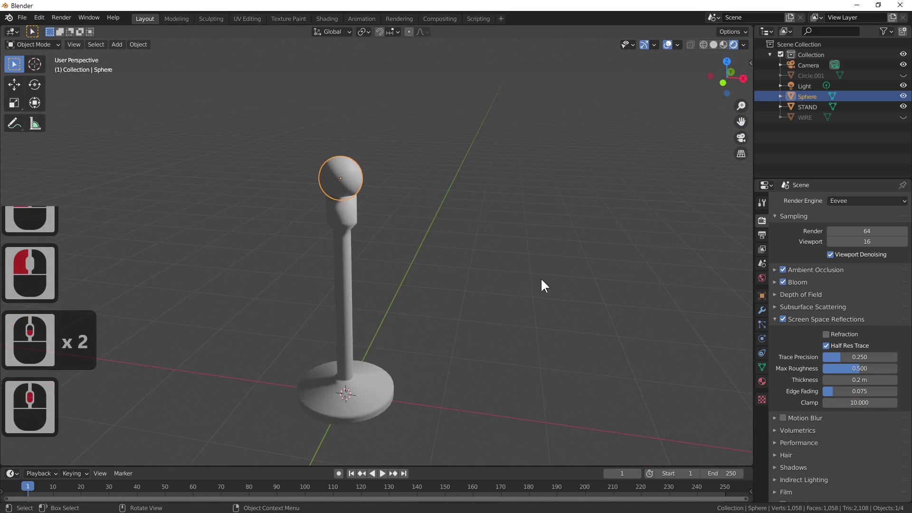
left_click(761, 380)
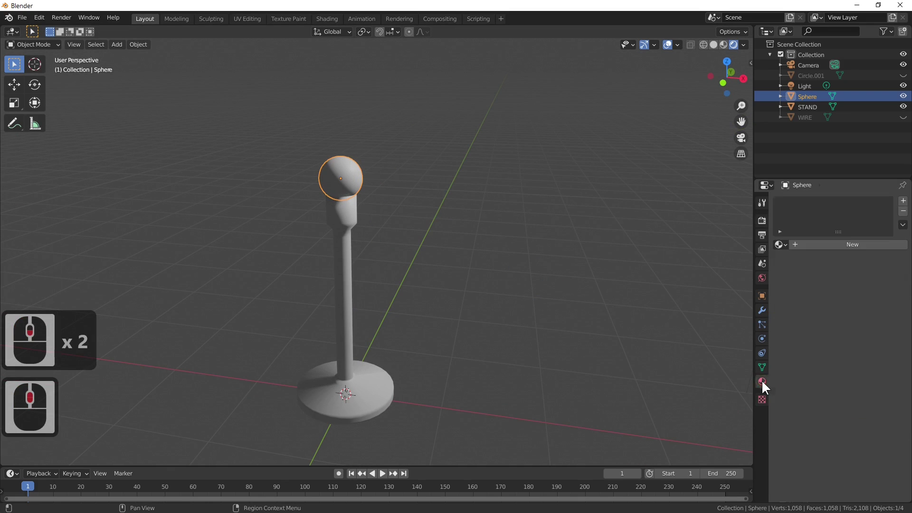
left_click(815, 242)
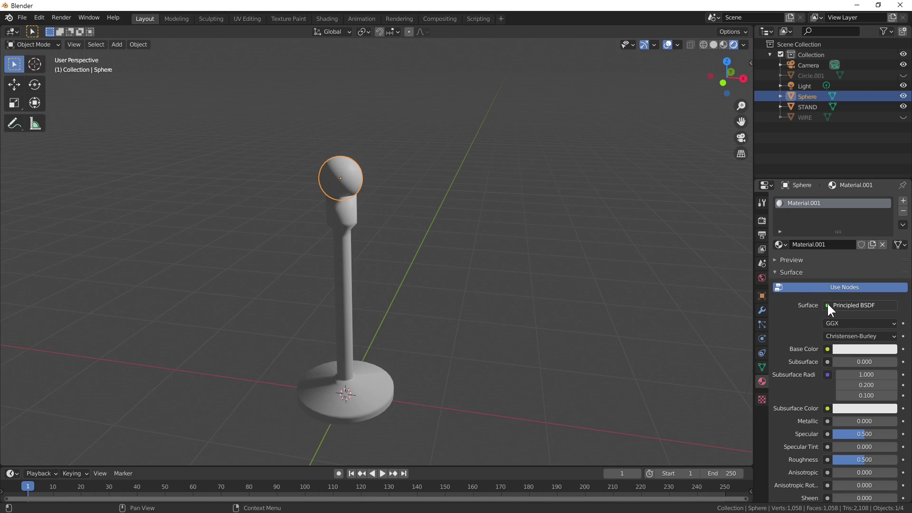
left_click(845, 305)
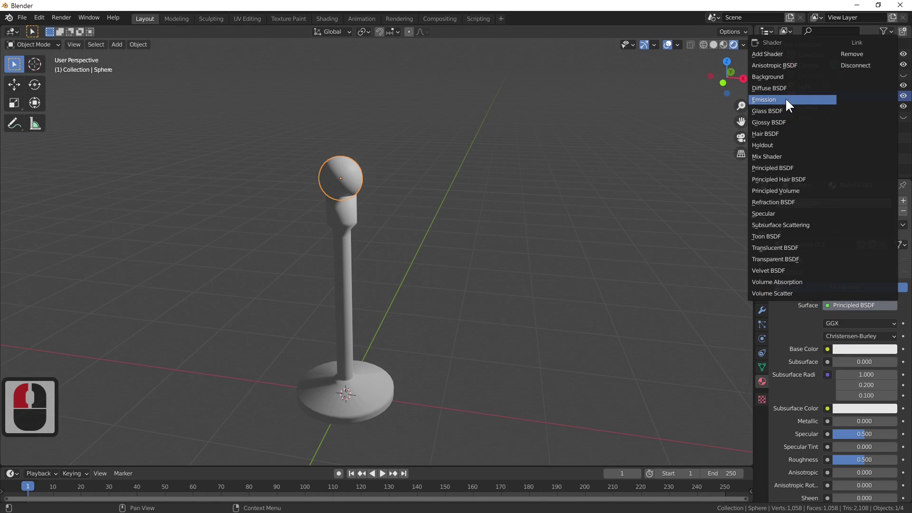
left_click(827, 349)
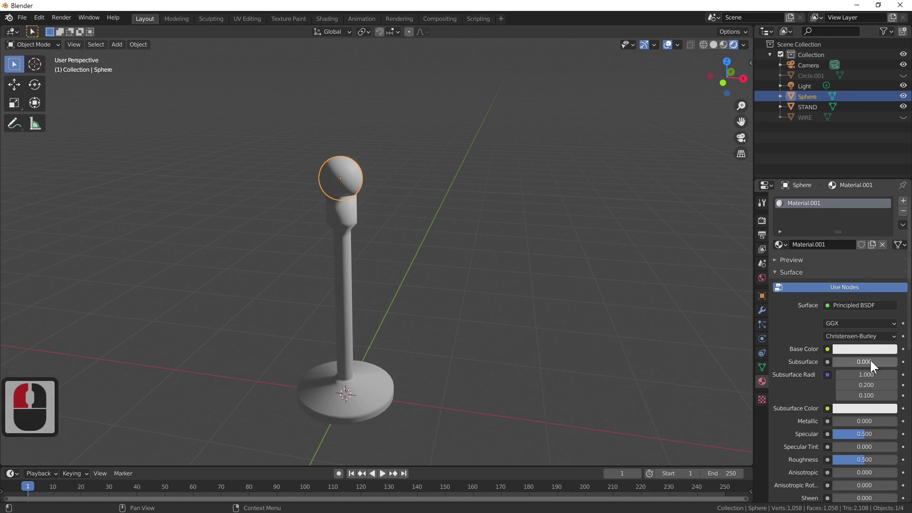
left_click(827, 349)
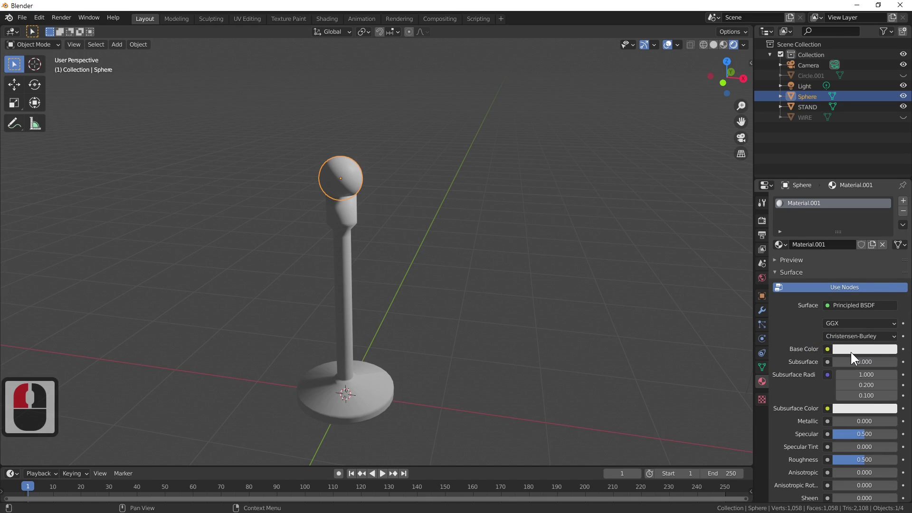
left_click(850, 352)
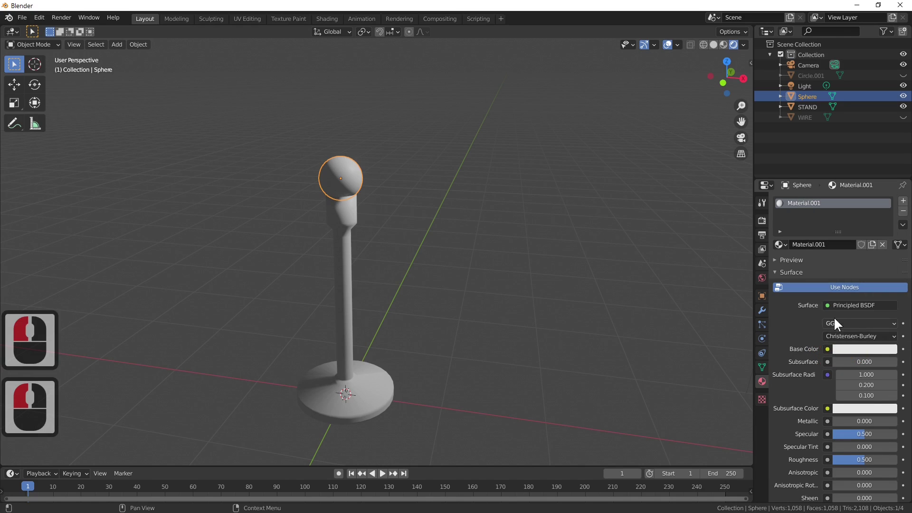
Change the bulb material's surface shader to Emission and set its strength to 4.
left_click(826, 305)
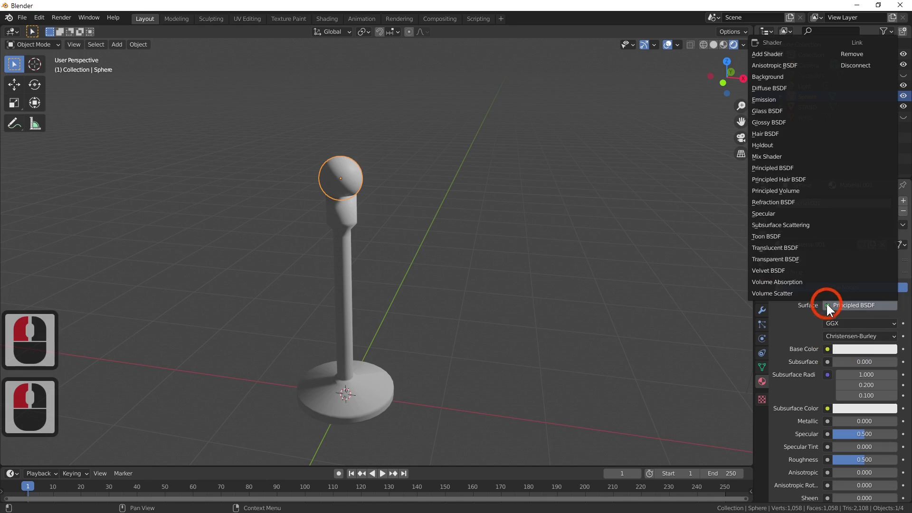
left_click(780, 99)
left_click(864, 336)
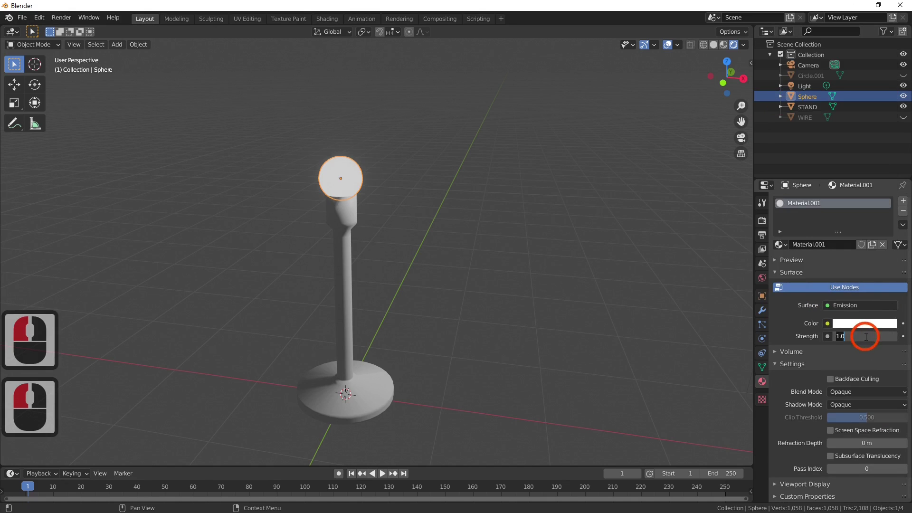
type("4")
key("Return")
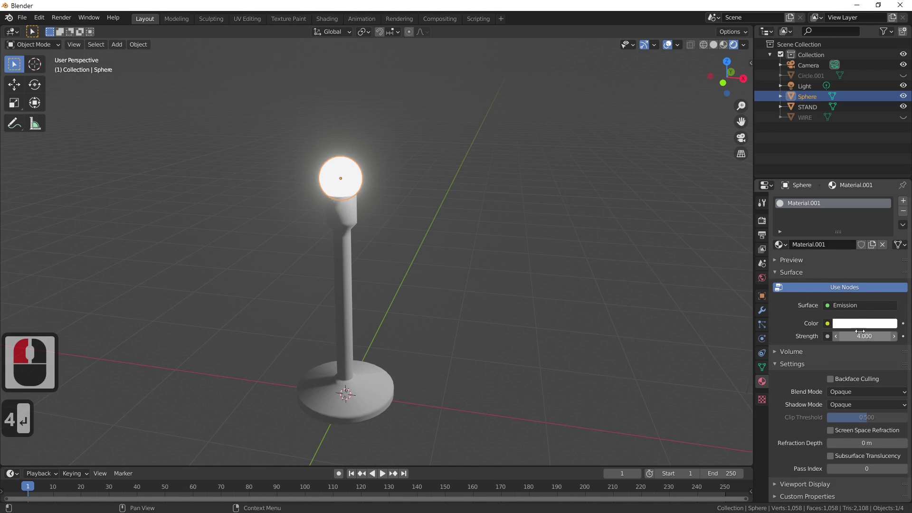
Unhide all hidden objects to bring back the lampshade and wire frame.
mouse_move(632, 313)
middle_mouse_down()
mouse_move(511, 305)
mouse_move(637, 311)
middle_mouse_up()
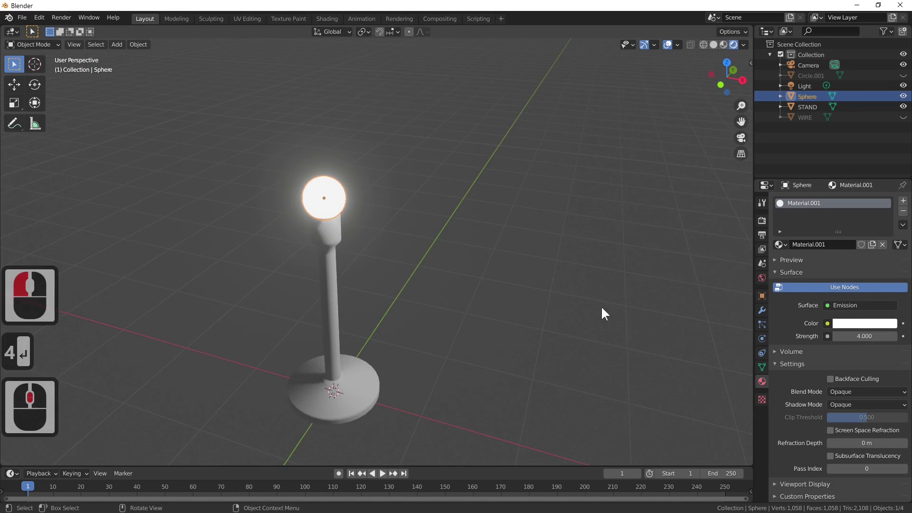
key("Tab")
key("Tab")
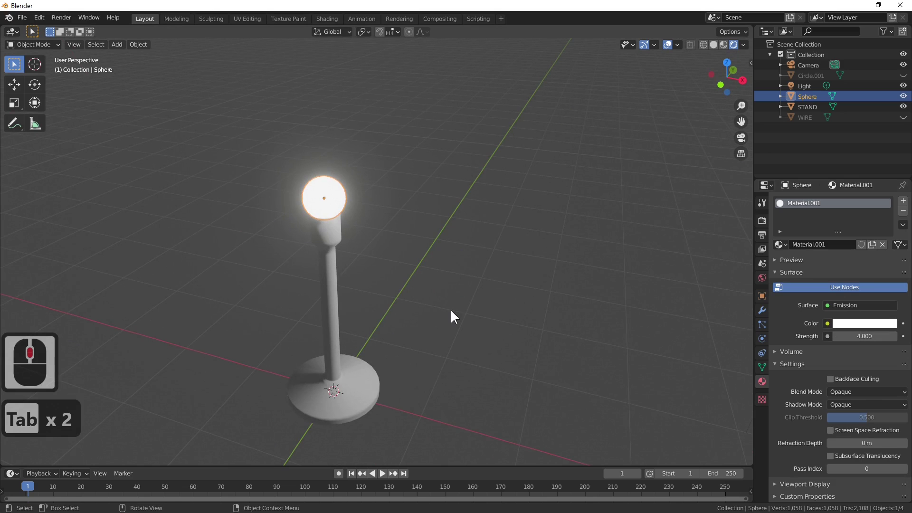
key("alt+h")
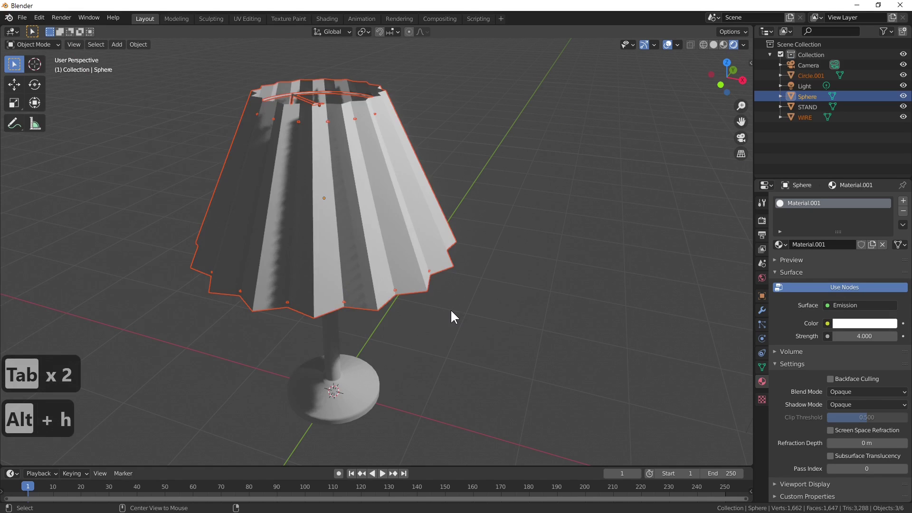
middle_click_drag(450, 308, 452, 195)
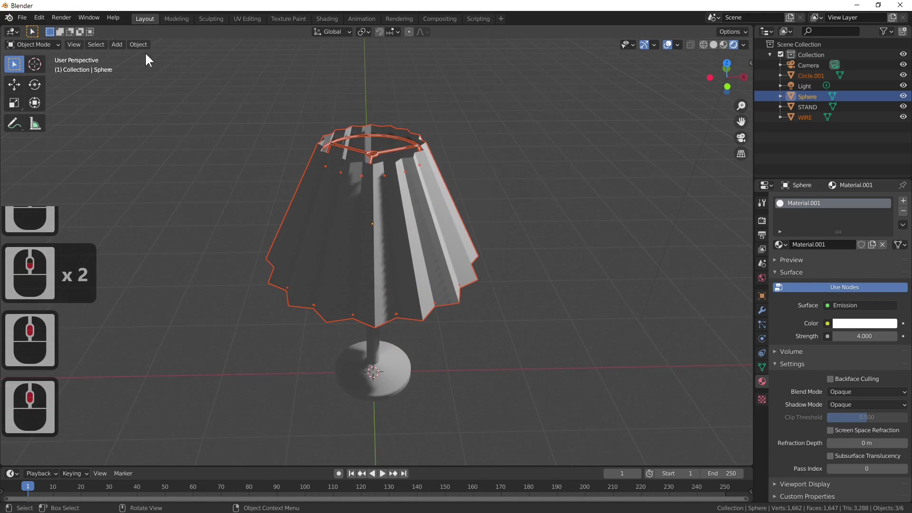
Select the scene's point light to view its light settings.
scroll(417, 275, "down", 2)
scroll(381, 268, "down", 3)
middle_click_drag(381, 268, 467, 214)
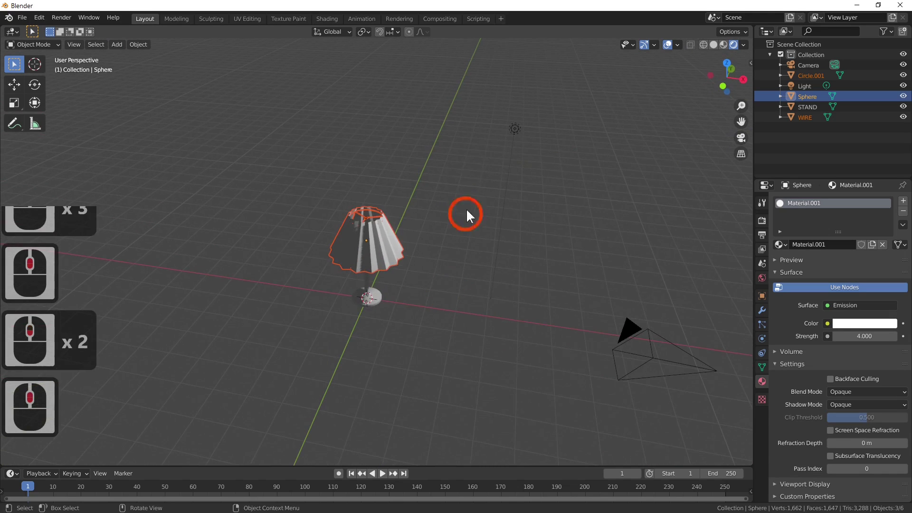
left_click(514, 135)
middle_click_drag(401, 302, 404, 300)
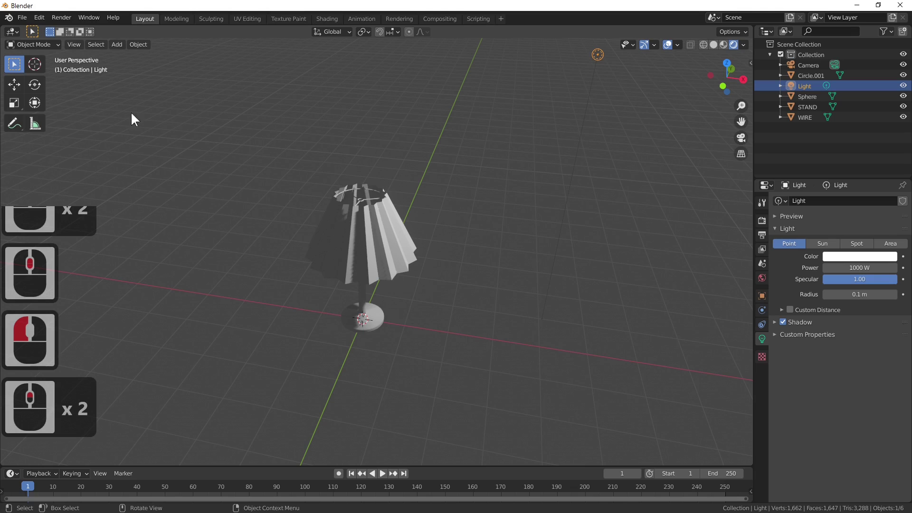
Add a plane under the lamp and scale it uniformly by about 3.655.
left_click(117, 45)
mouse_move(128, 56)
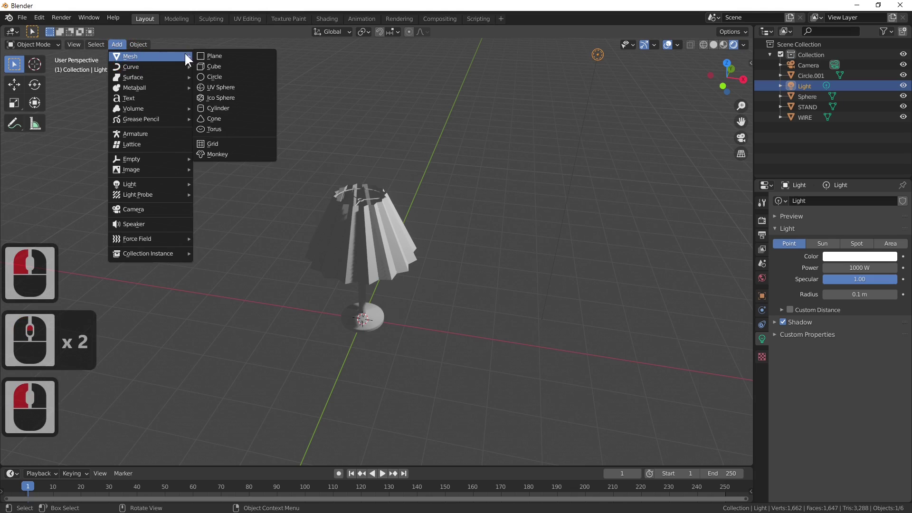
left_click(230, 54)
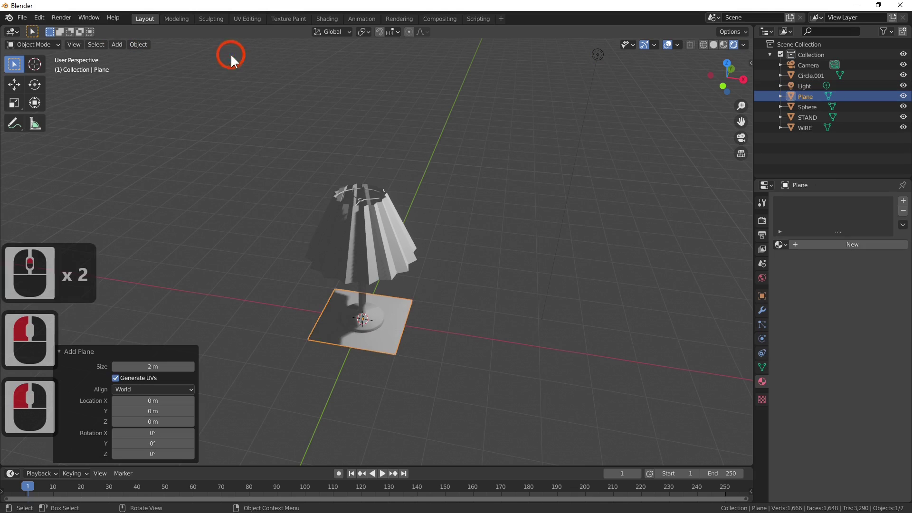
key("s")
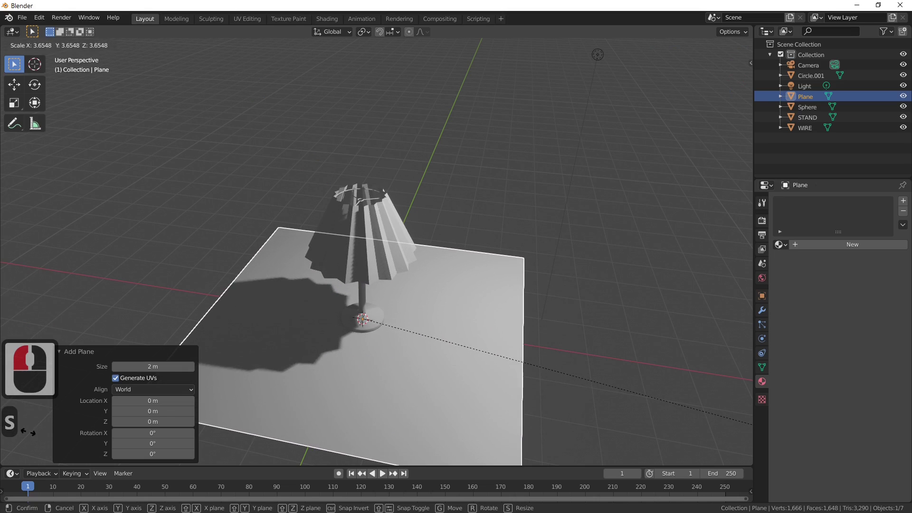
left_click(246, 380)
scroll(430, 366, "down", 3)
Move the plane in top view about 1.607 m along X and -1.744 m along Y, and deselect it.
middle_click_drag(429, 365, 312, 427)
key("KP_7")
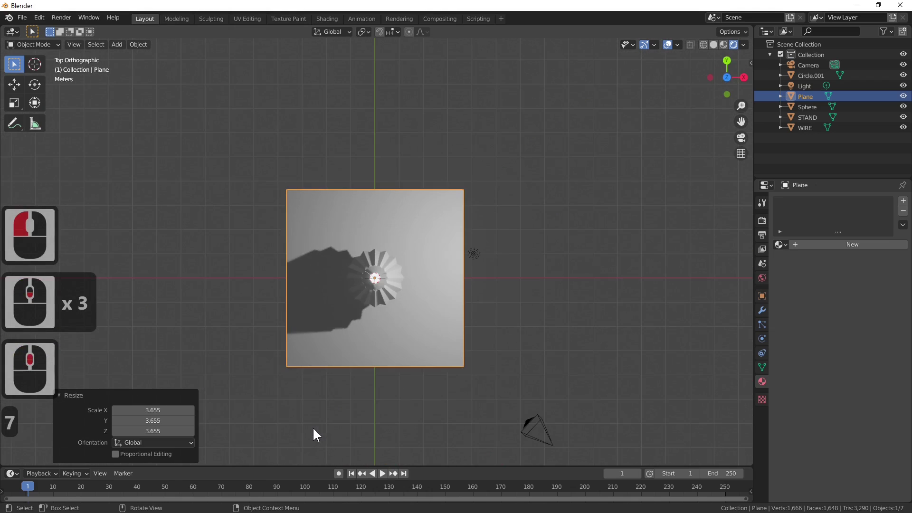
key("g")
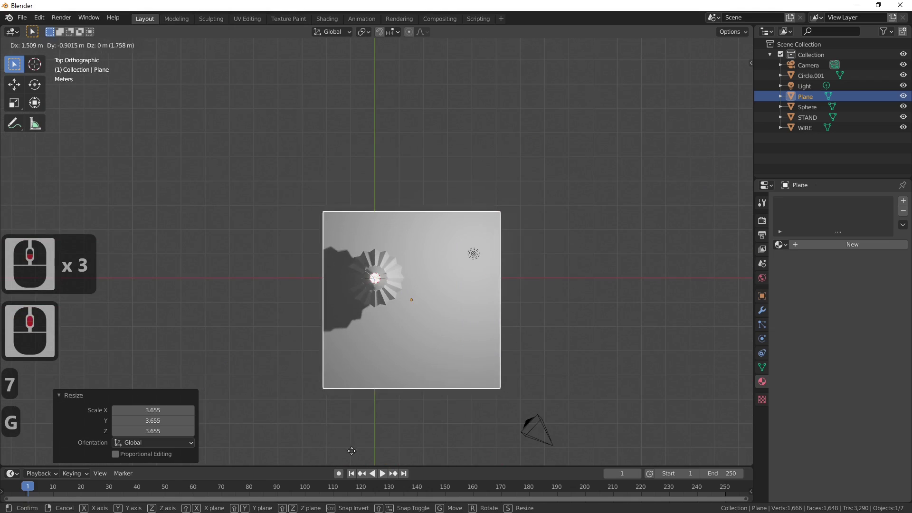
left_click(353, 44)
middle_click_drag(344, 176, 387, 223)
scroll(372, 242, "up", 3)
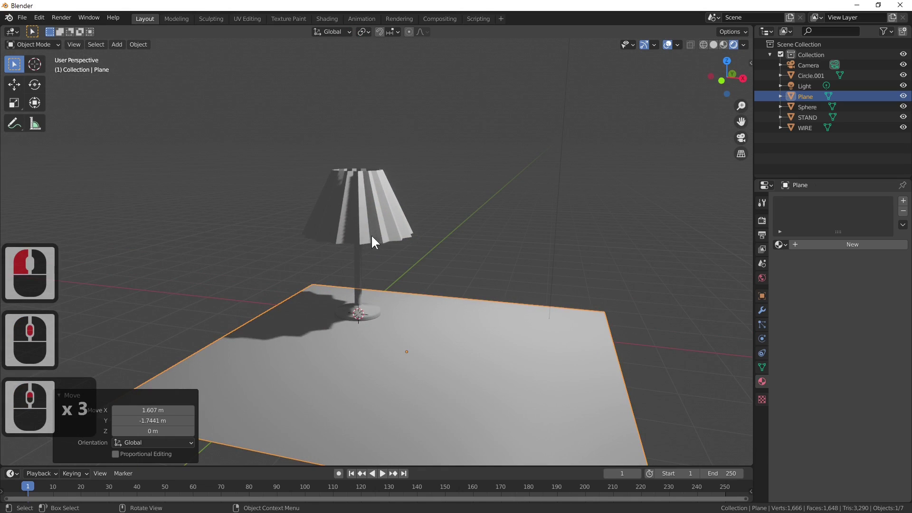
scroll(403, 323, "down", 3)
middle_click_drag(401, 198, 394, 278)
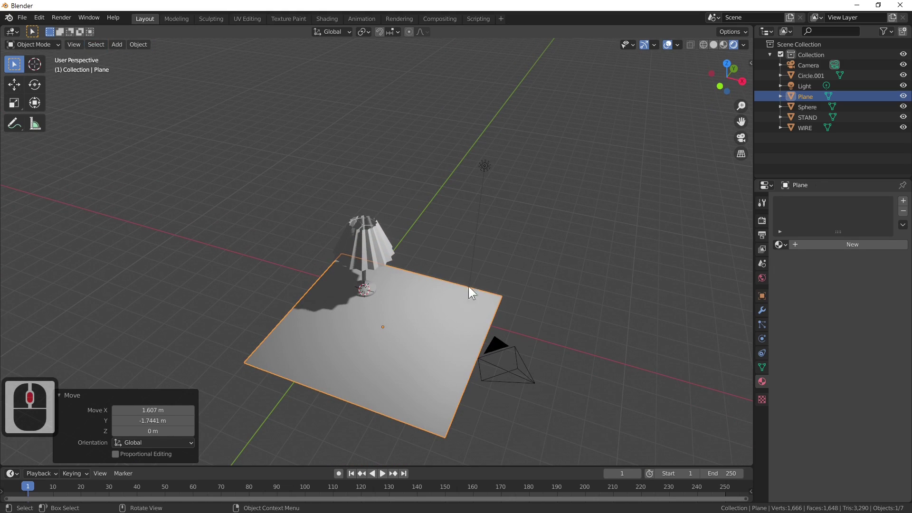
left_click(455, 268)
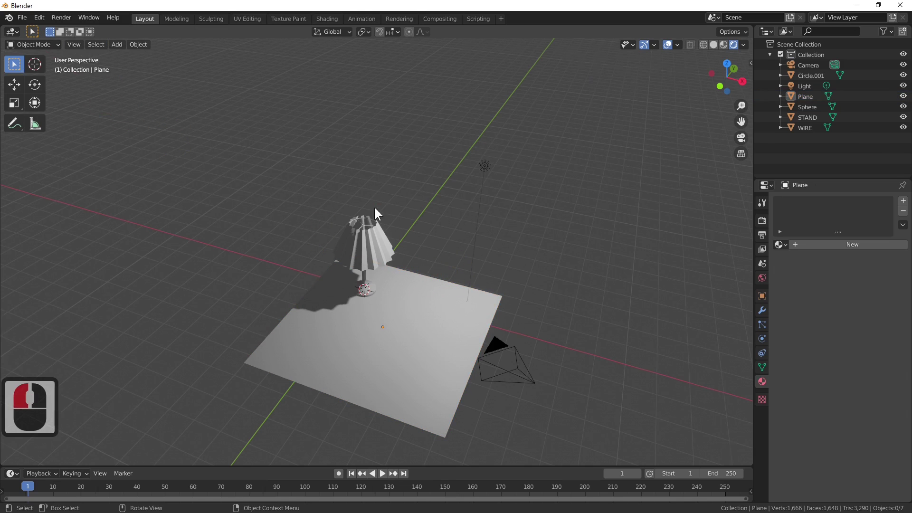
Extrude the floor plane's two edges nearest the lamp and scale them outward by about 1.705.
middle_click_drag(374, 206, 348, 237)
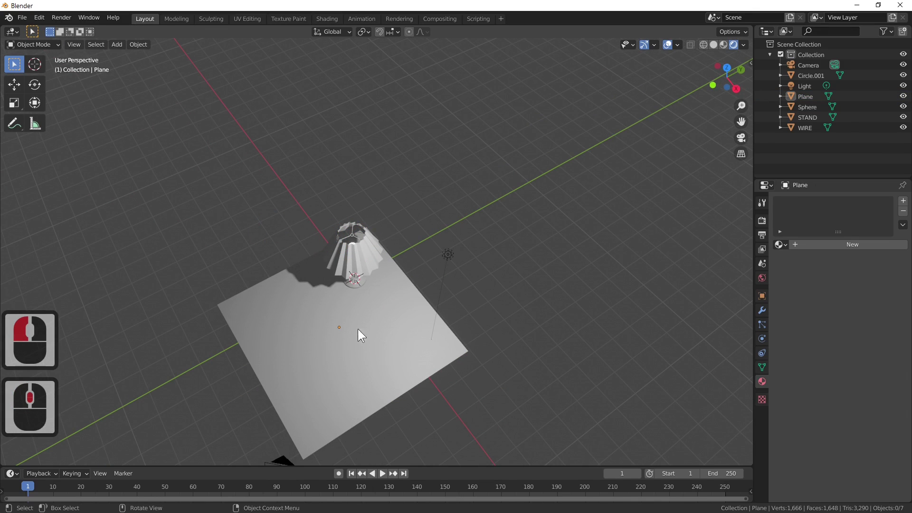
left_click(417, 341)
key("Tab")
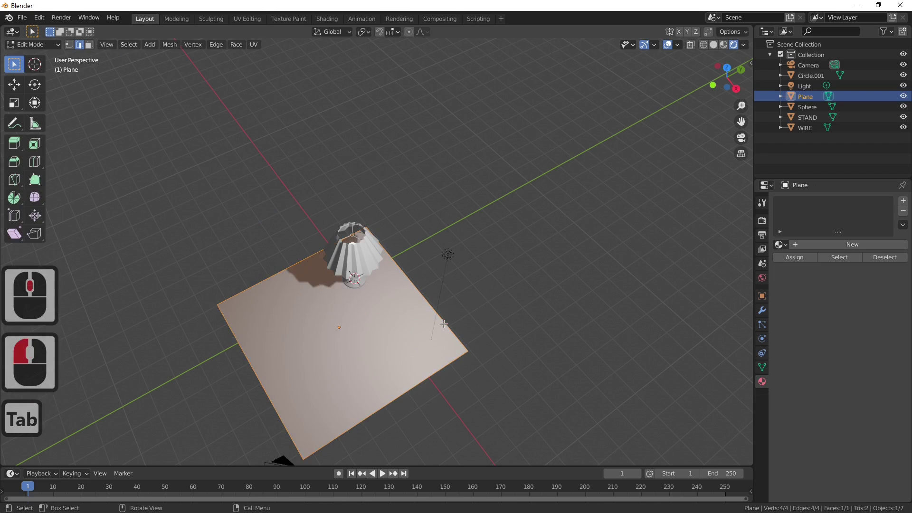
left_click(421, 309)
left_click(292, 263, "shift")
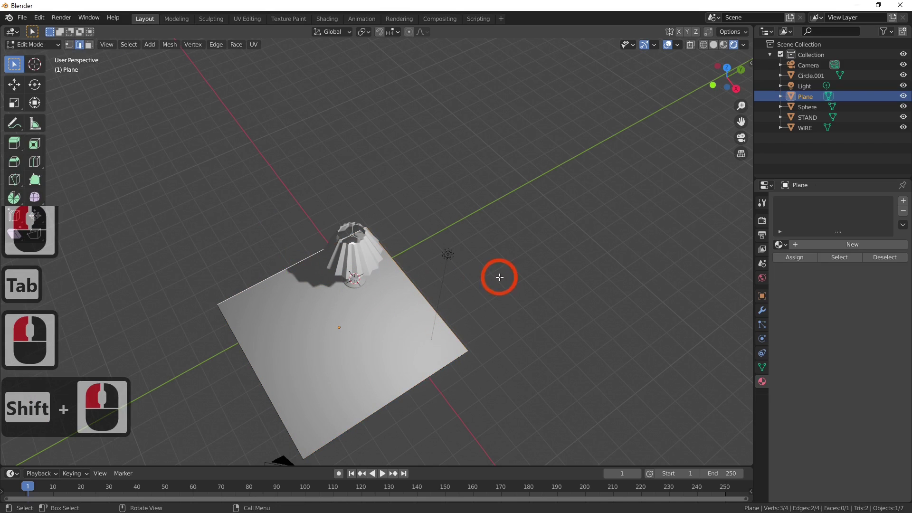
key("e")
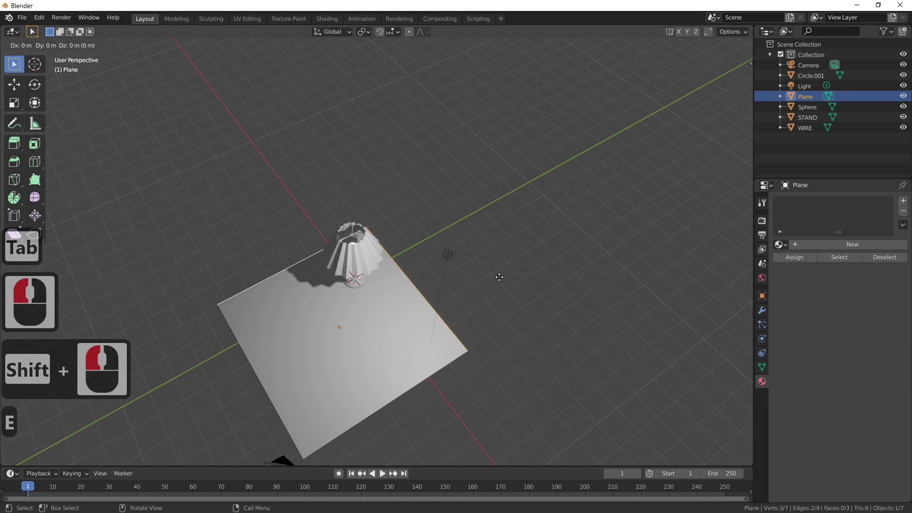
key("s")
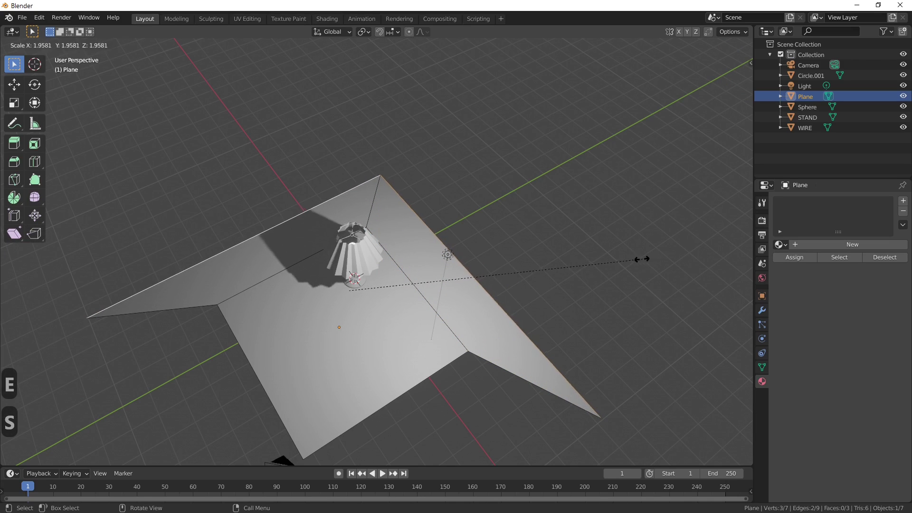
left_click(604, 262)
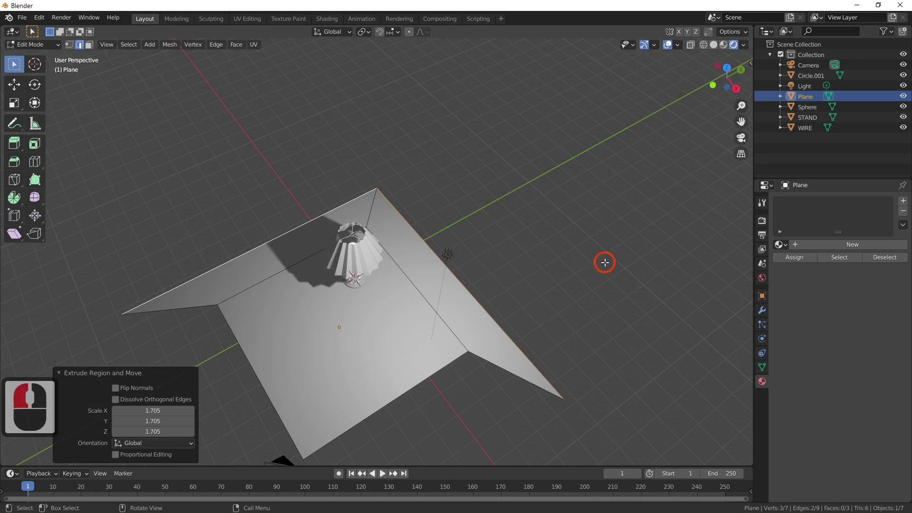
Extrude the floor's two outer back edges about 17.876 m upward along Z to form walls.
left_click(503, 324)
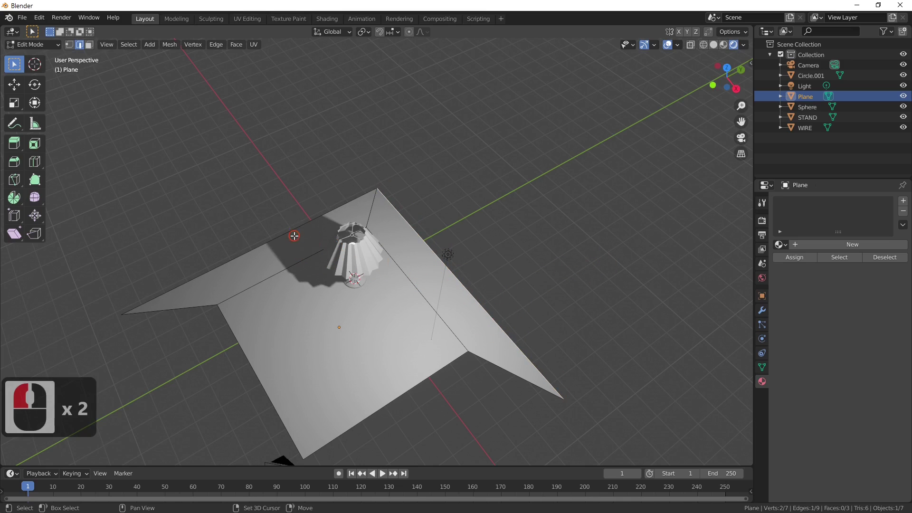
left_click(320, 241, "shift")
middle_click_drag(533, 303, 549, 236)
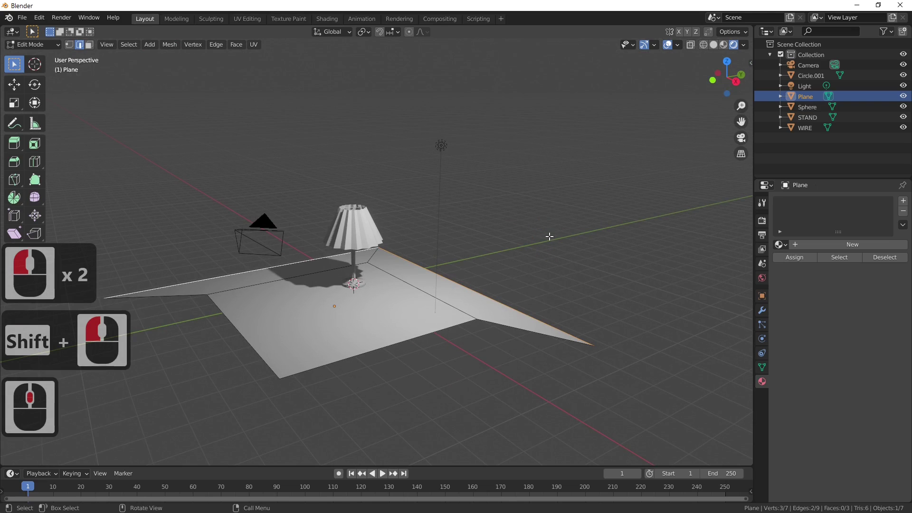
key("e")
key("z")
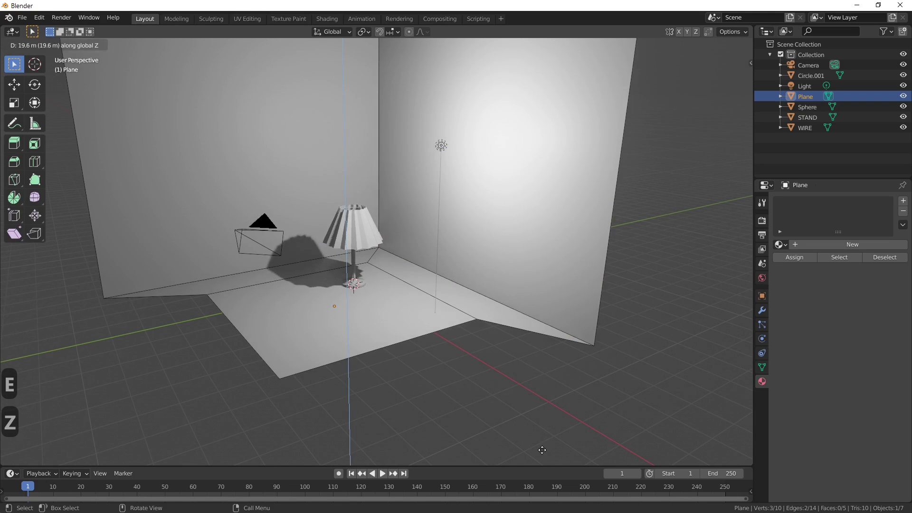
left_click(545, 100)
View the lamp and the room corner through the scene camera.
scroll(544, 100, "down", 3)
middle_click_drag(525, 160, 532, 257)
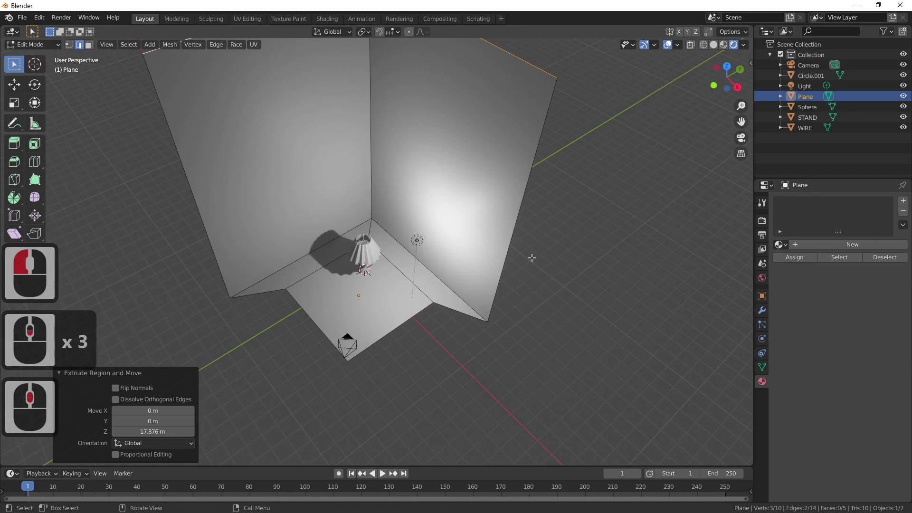
key("KP_0")
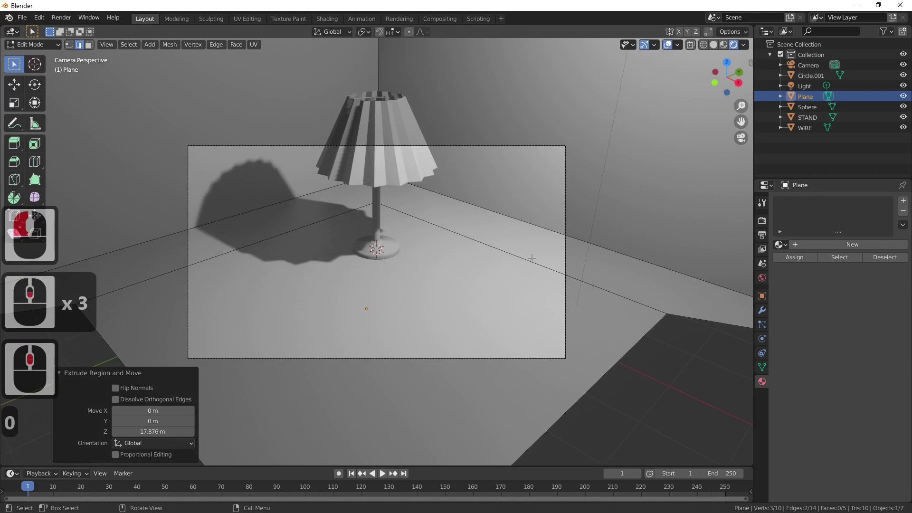
Slide the top edges of both walls downward by a factor of about 0.704 and check the scene camera's view.
key("g")
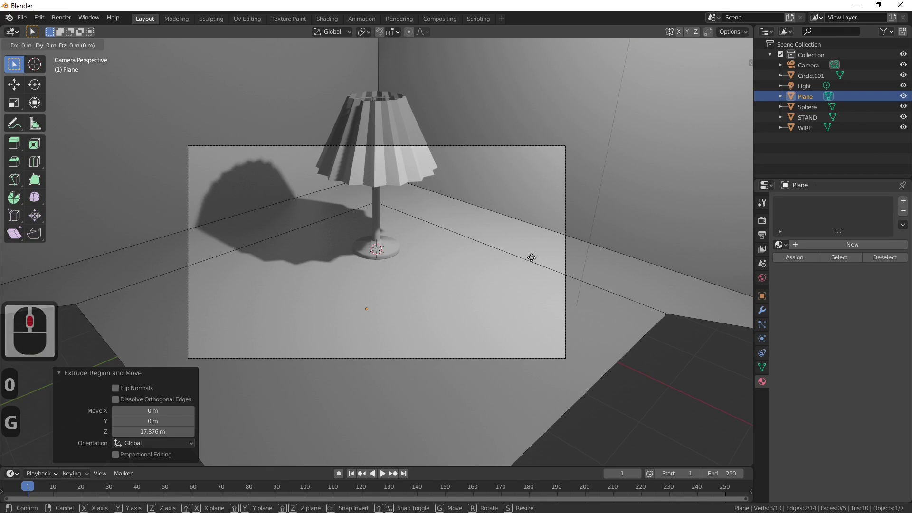
left_click(422, 147)
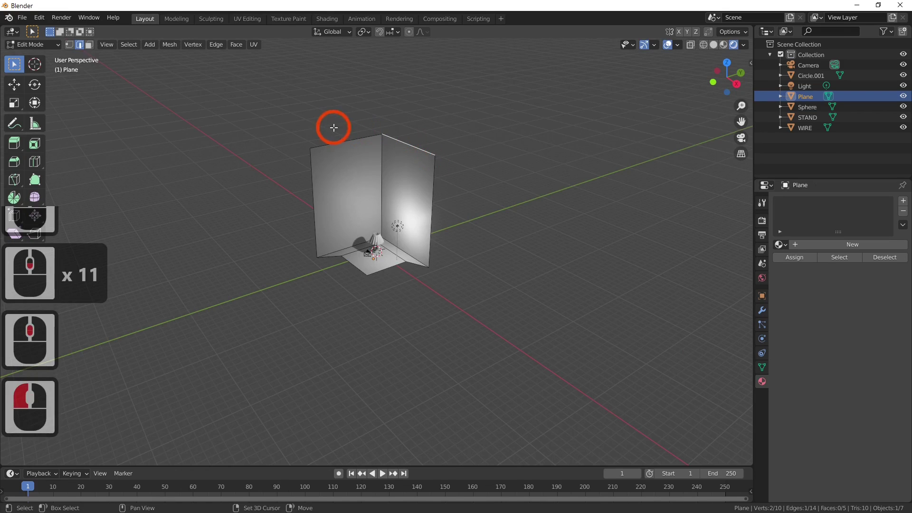
left_click(338, 137, "shift")
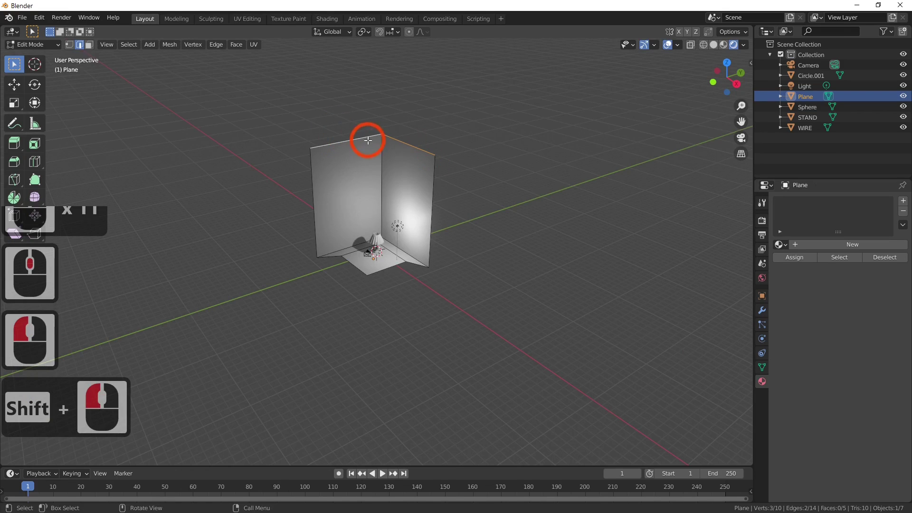
key("g")
key("g")
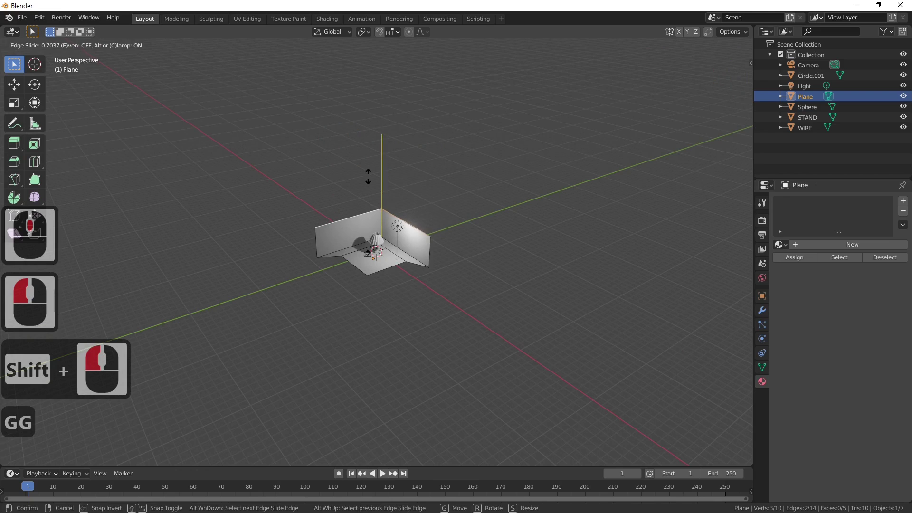
left_click(368, 176)
key("KP_0")
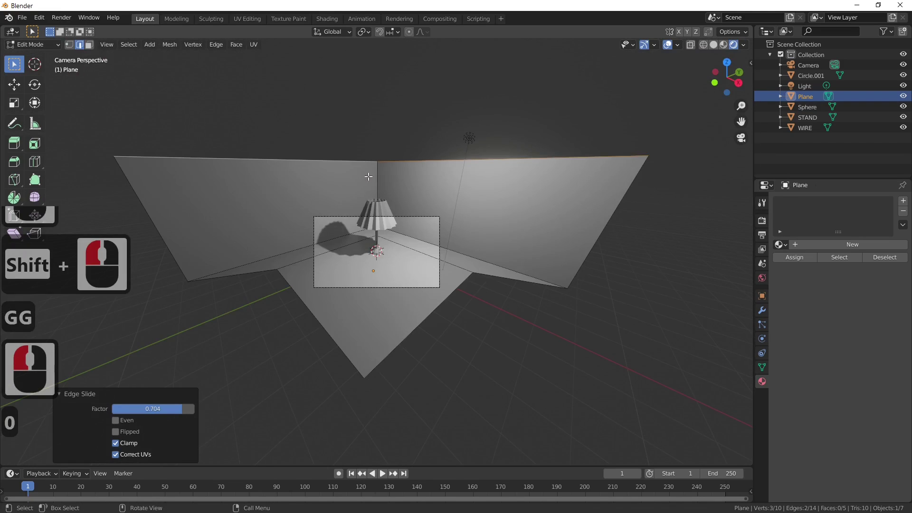
scroll(437, 265, "up", 4)
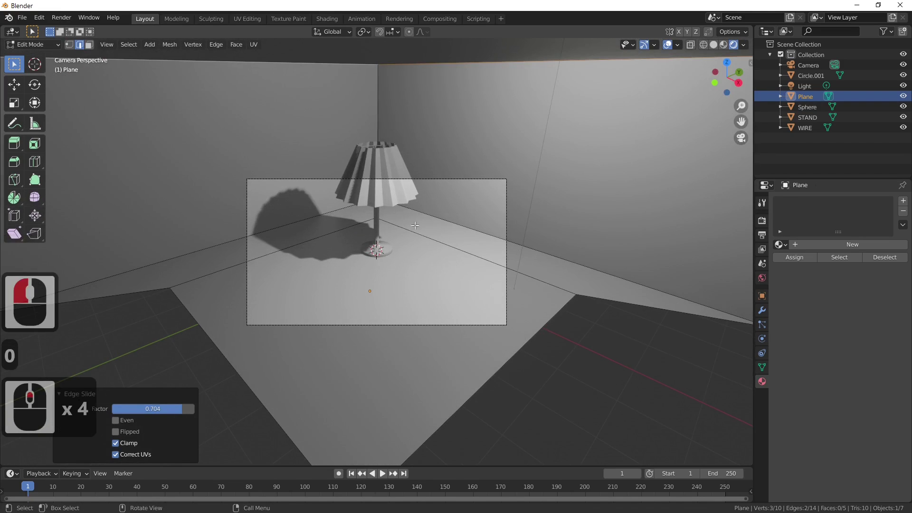
Move the walls' top edges about 0.23 m upward along Z and return to Object Mode.
left_click(813, 64)
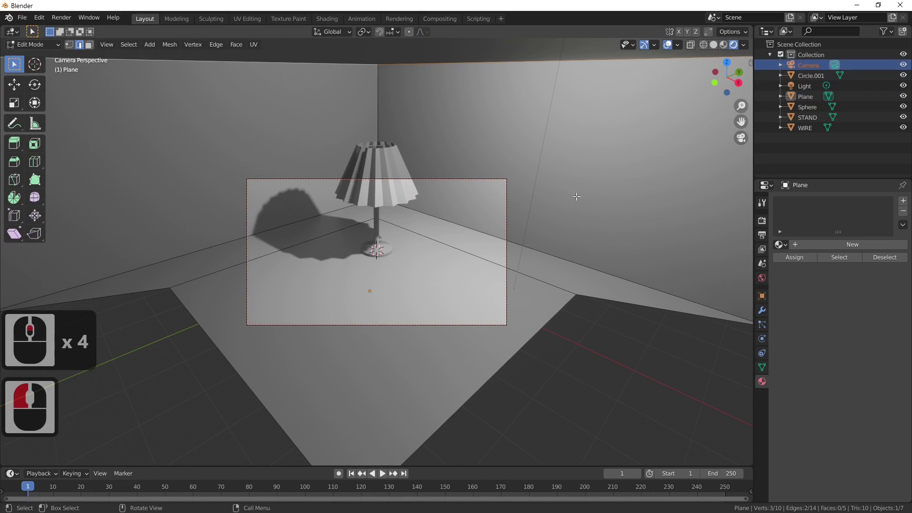
left_click(807, 61)
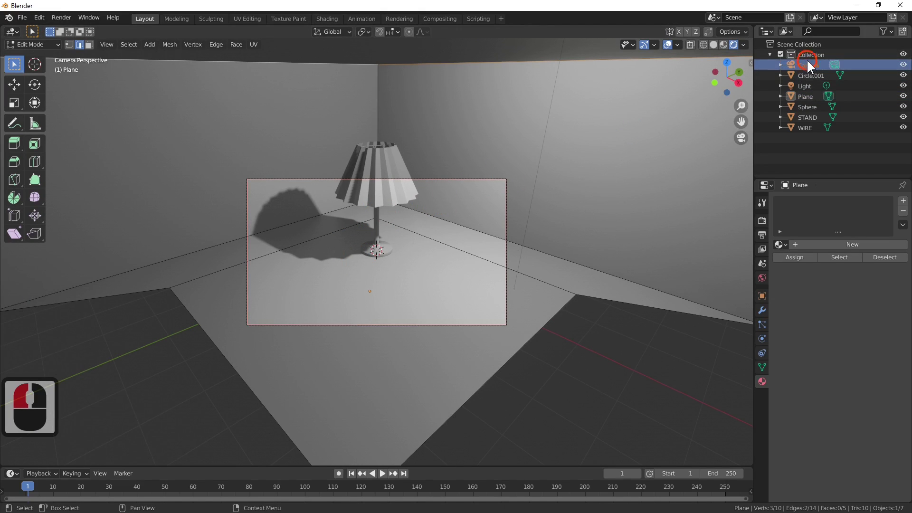
left_click(324, 238)
key("g")
key("z")
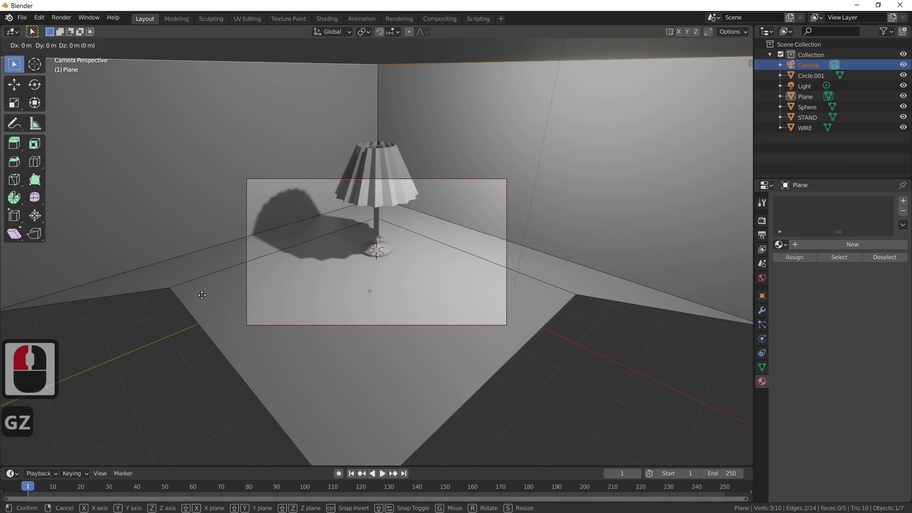
left_click(211, 277)
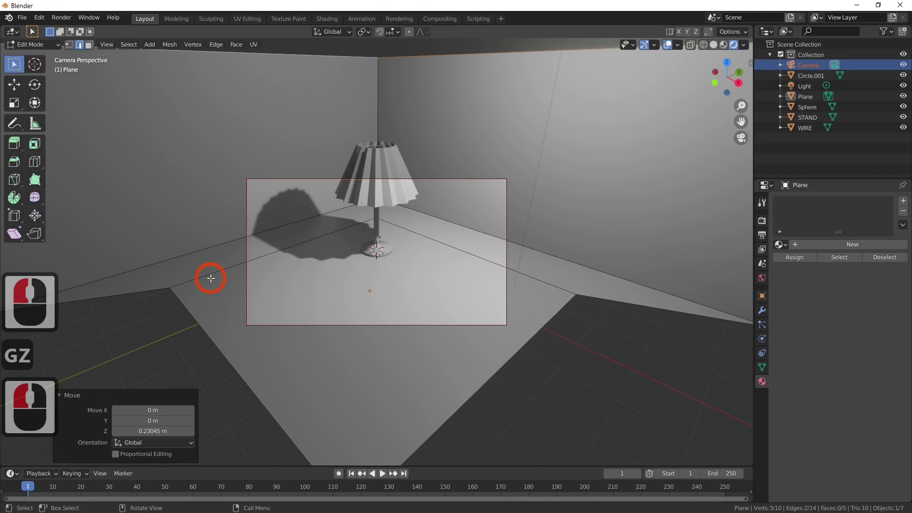
key("Tab")
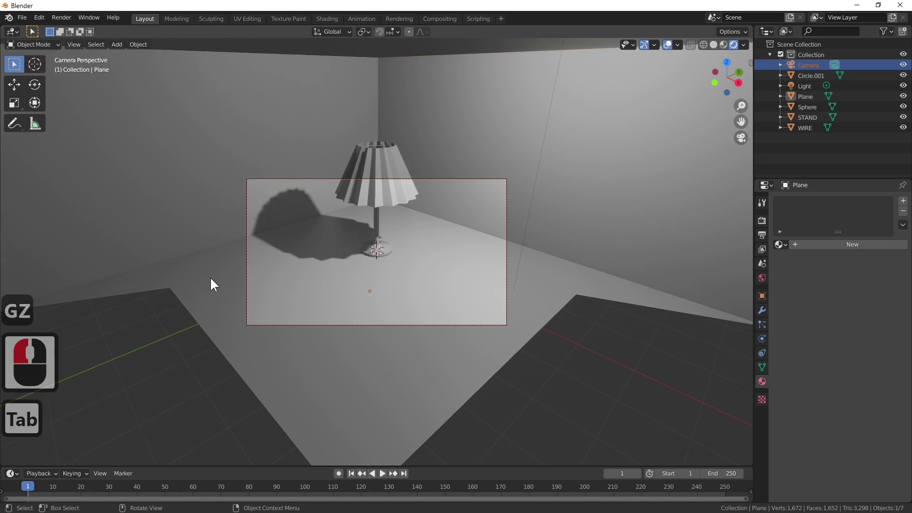
Raise the camera along the global Z axis until the whole lamp fits inside its frame.
left_click(809, 64)
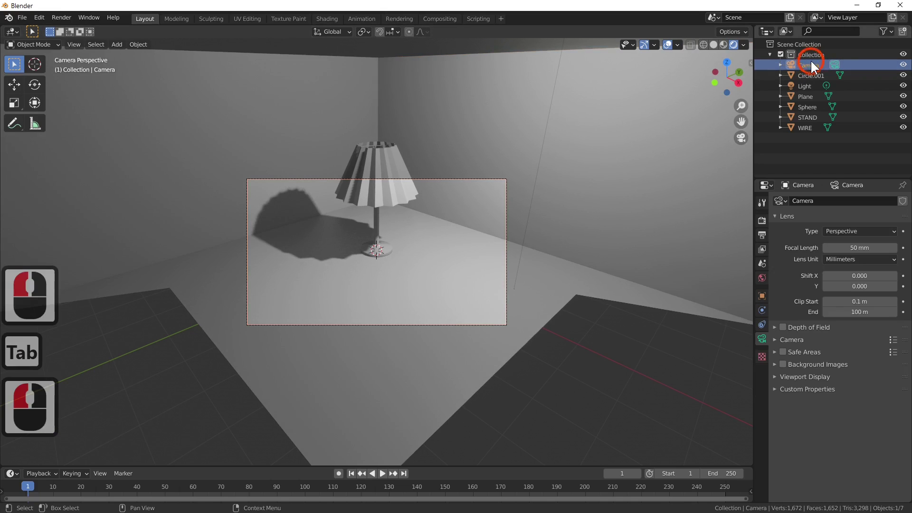
left_click(245, 292)
key("g")
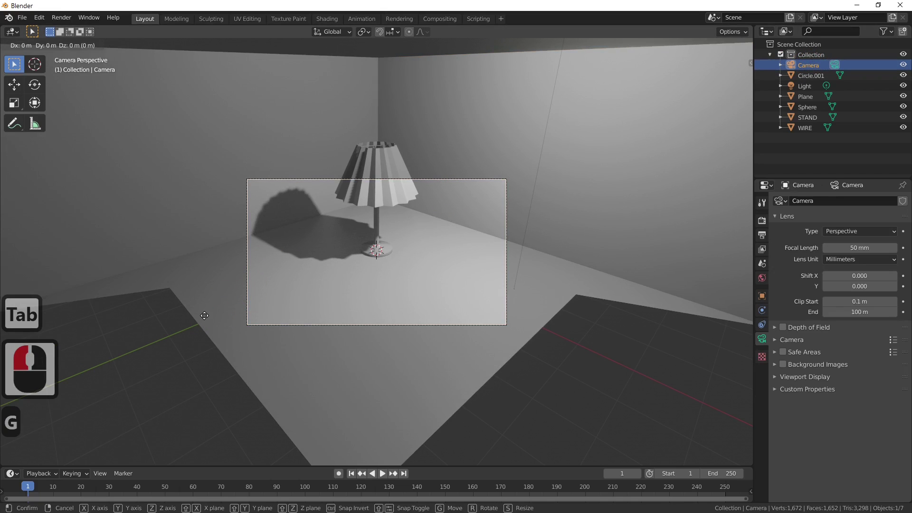
key("z")
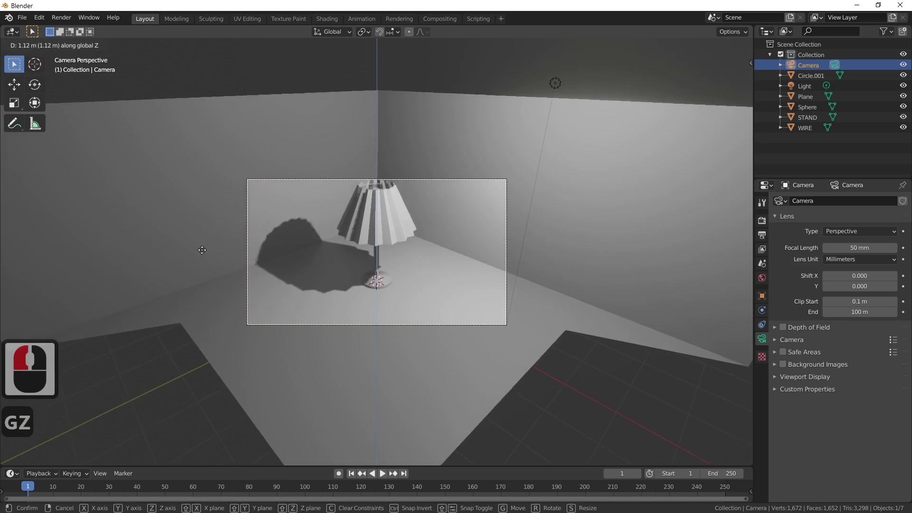
left_click(202, 218)
Extrude the two narrow floor faces along the walls about 2.166 m downward along Z.
key("Tab")
left_click(582, 334)
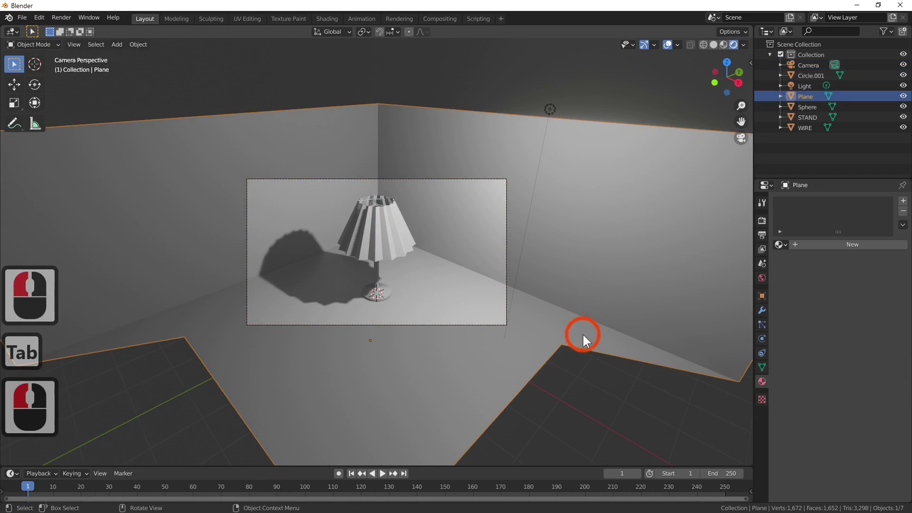
key("Tab")
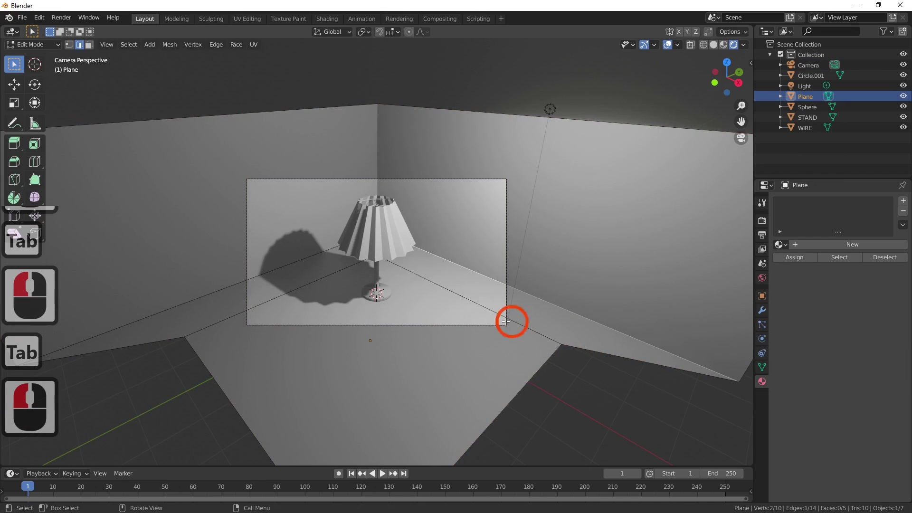
left_click(93, 47)
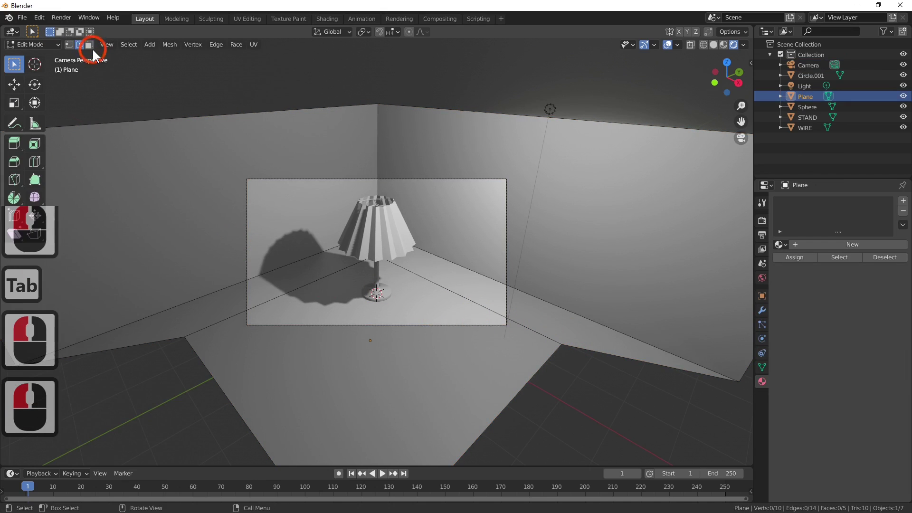
left_click(89, 45)
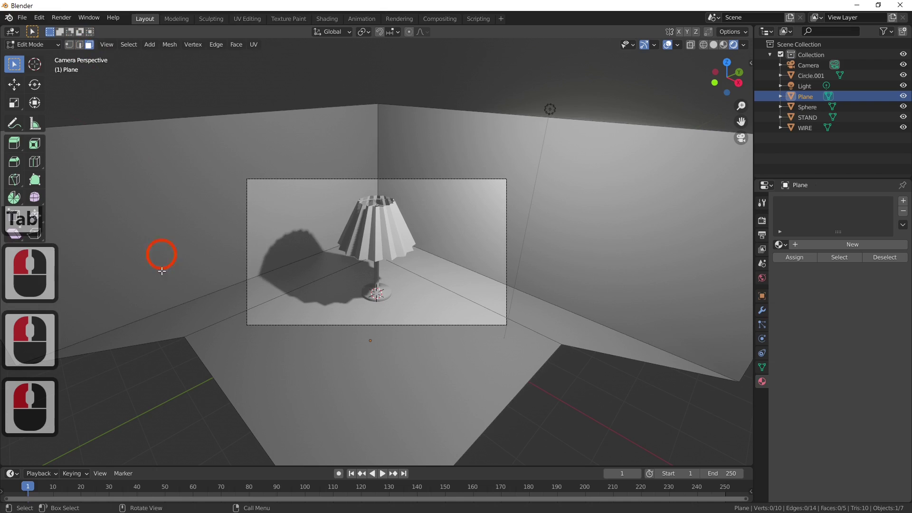
left_click(179, 315)
left_click(580, 325, "shift")
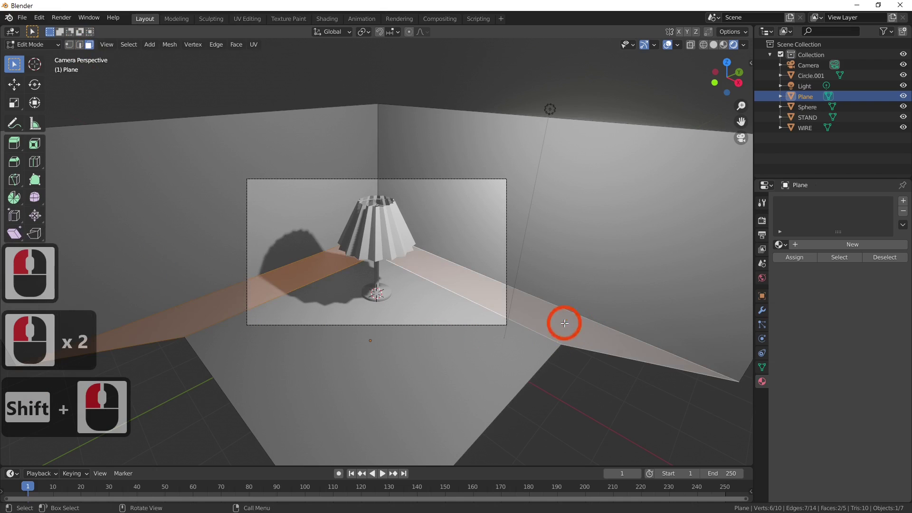
middle_click_drag(564, 320, 474, 291)
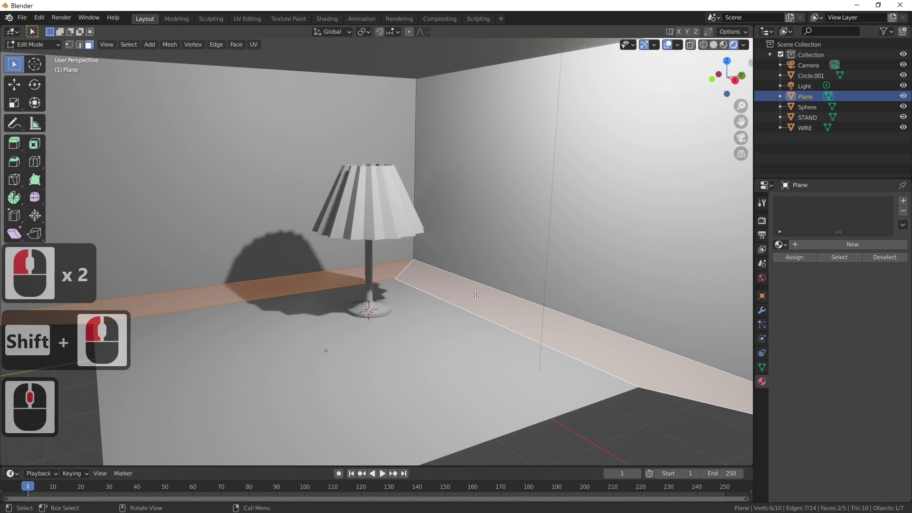
key("g")
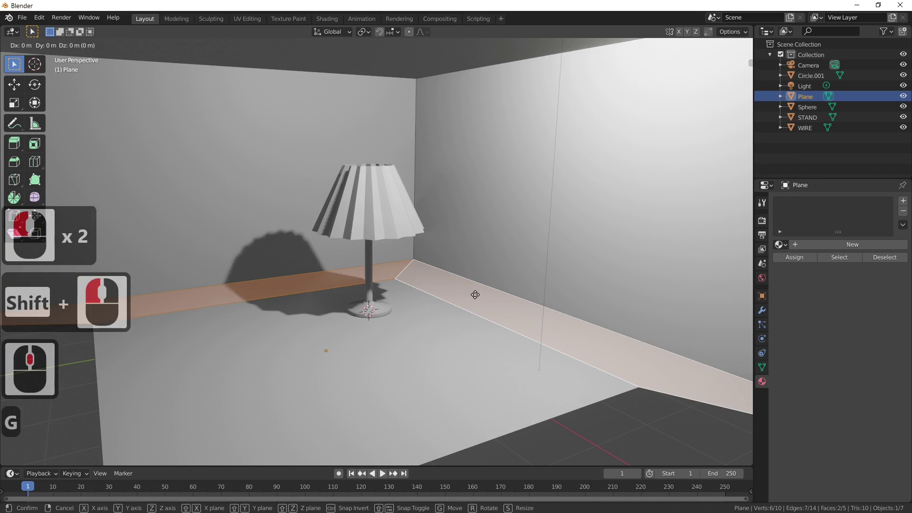
left_click(474, 294)
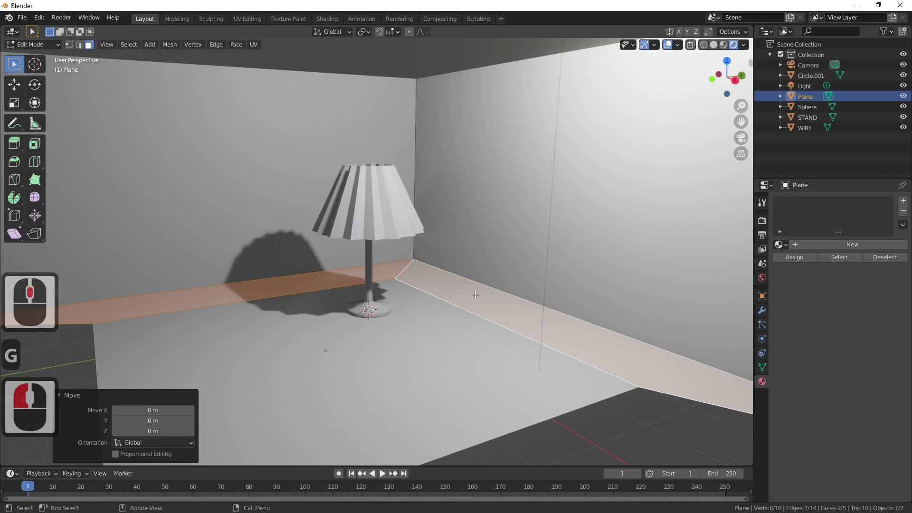
key("e")
key("z")
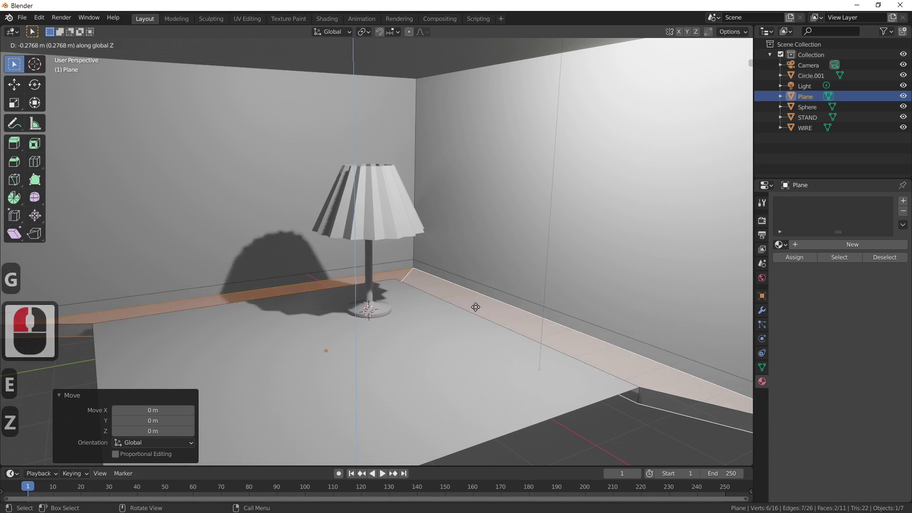
left_click(484, 387)
Render the lamp from the scene camera, inspect the whole image and close the render.
middle_click_drag(471, 329, 481, 350)
scroll(474, 345, "up", 3)
key("KP_0")
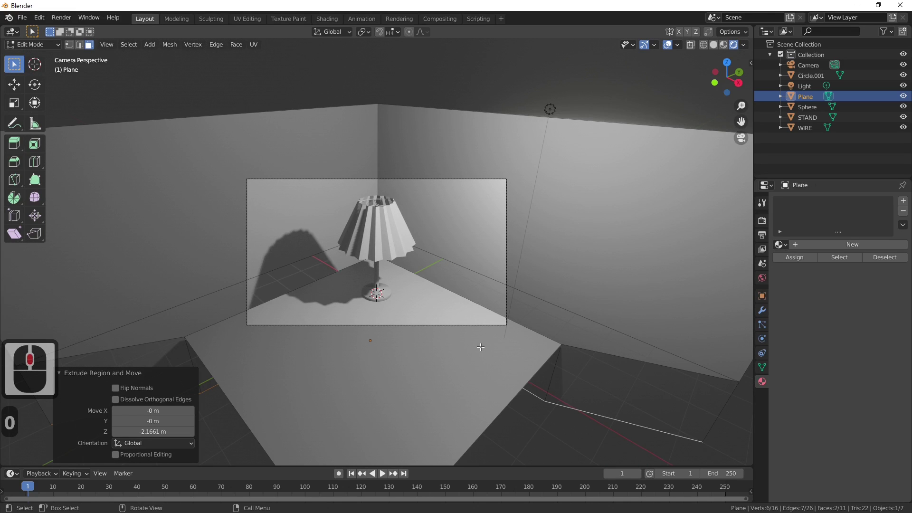
key("F12")
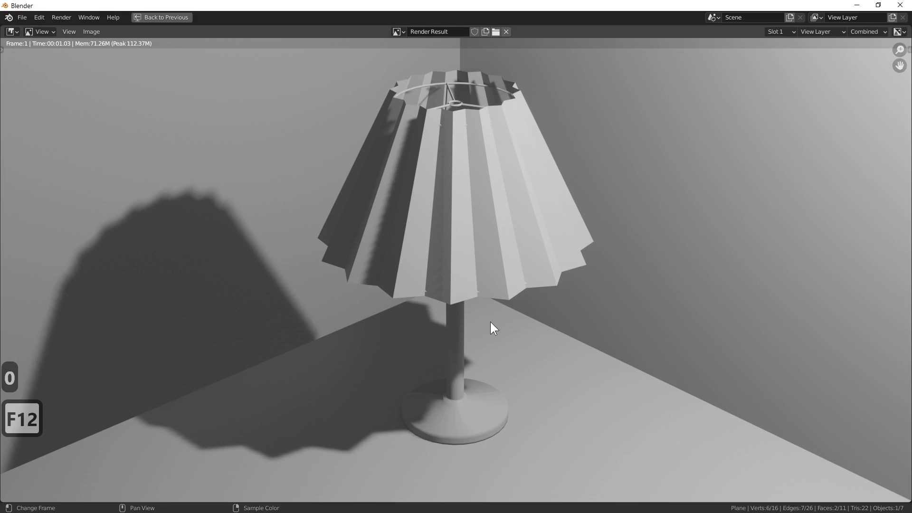
scroll(490, 322, "down", 3)
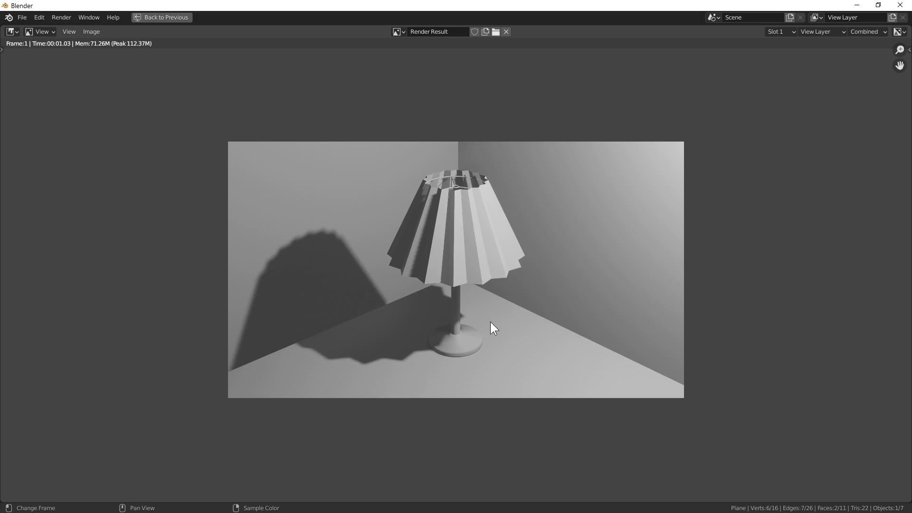
key("Escape")
Leave Edit Mode and delete the existing point light above the room corner.
scroll(429, 299, "down", 2)
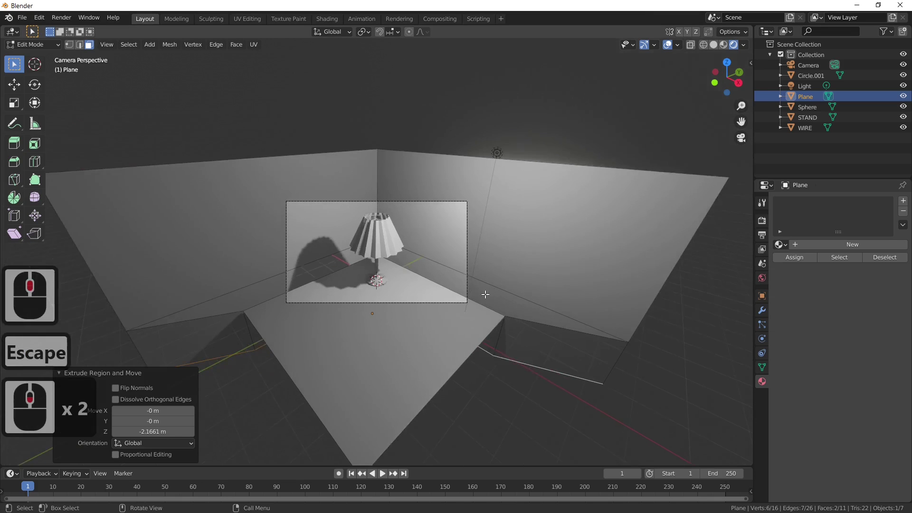
middle_click_drag(483, 334, 490, 305)
scroll(489, 305, "up", 4)
scroll(489, 308, "down", 3)
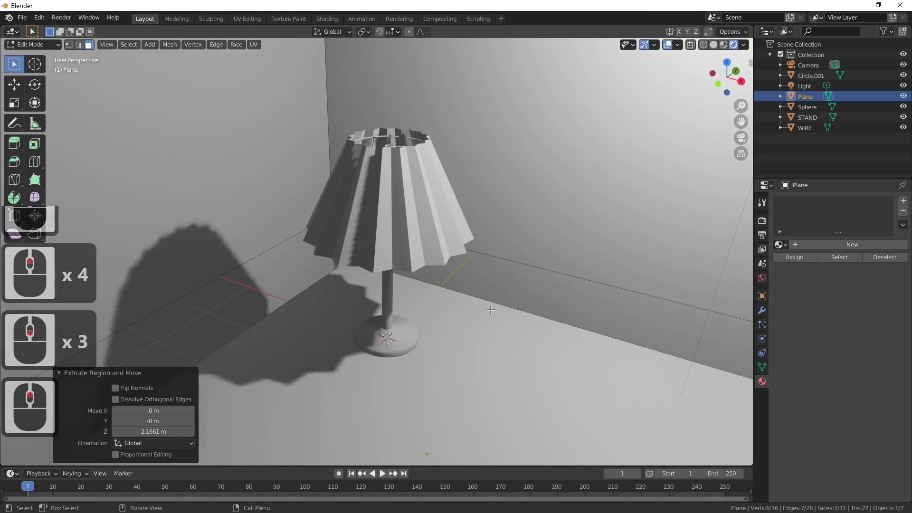
scroll(488, 314, "down", 2)
scroll(487, 314, "down", 4)
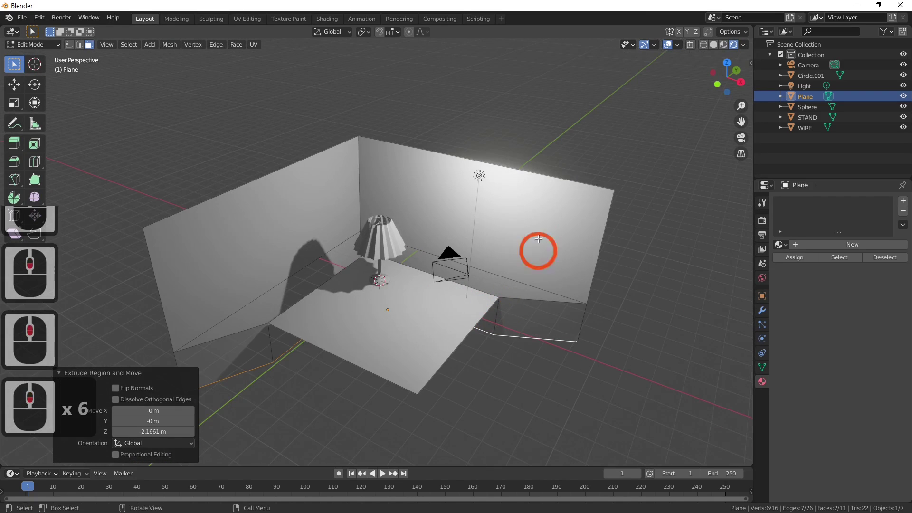
key("Tab")
left_click(479, 177)
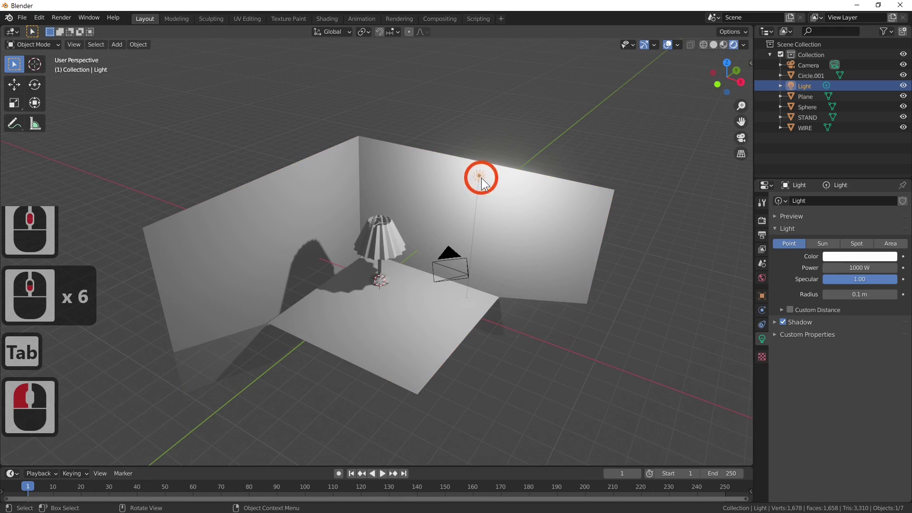
key("x")
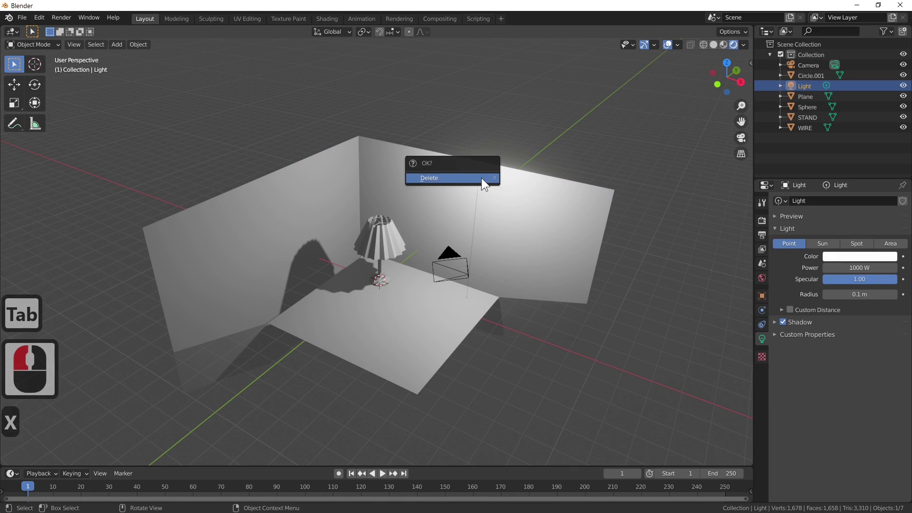
left_click(481, 178)
Add a new point light at the lamp's base on the 3D cursor.
scroll(456, 261, "up", 3)
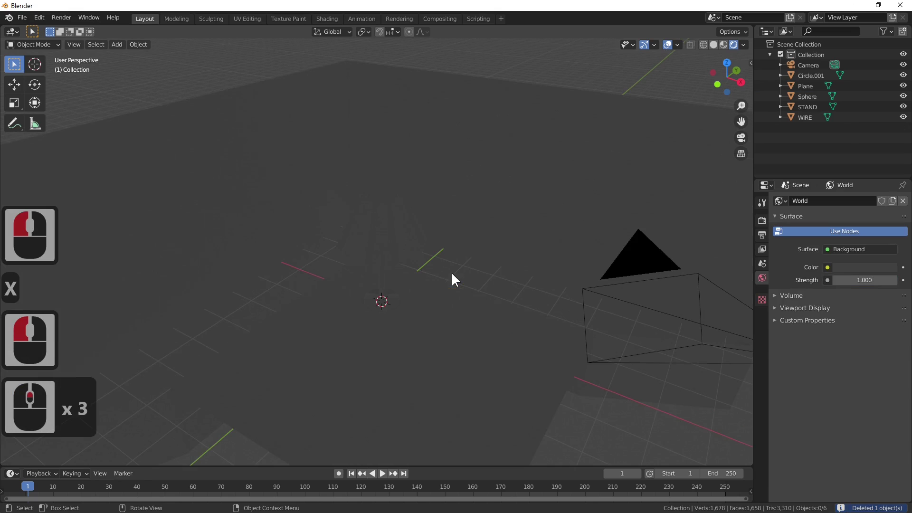
left_click(118, 44)
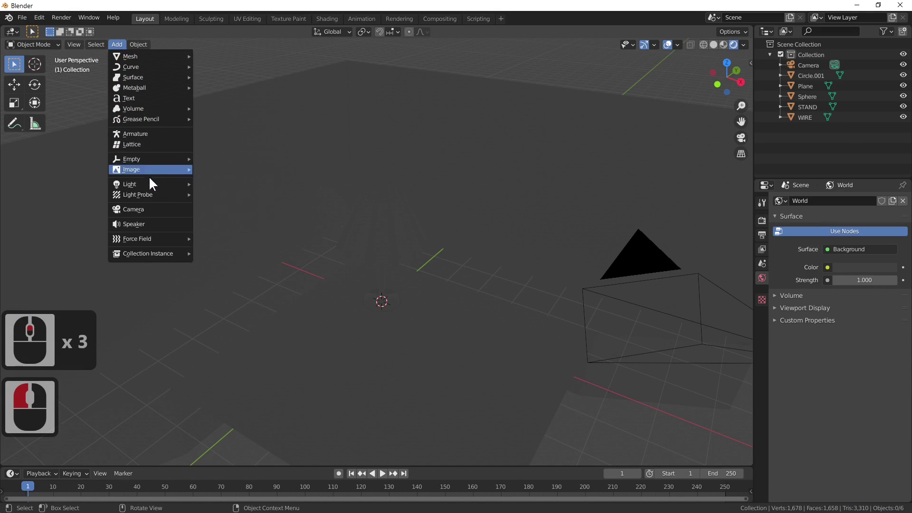
mouse_move(143, 183)
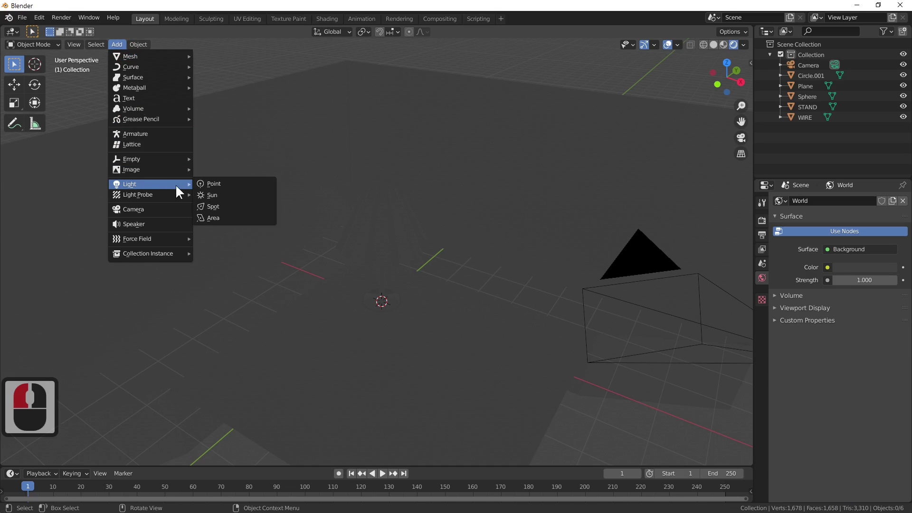
left_click(231, 185)
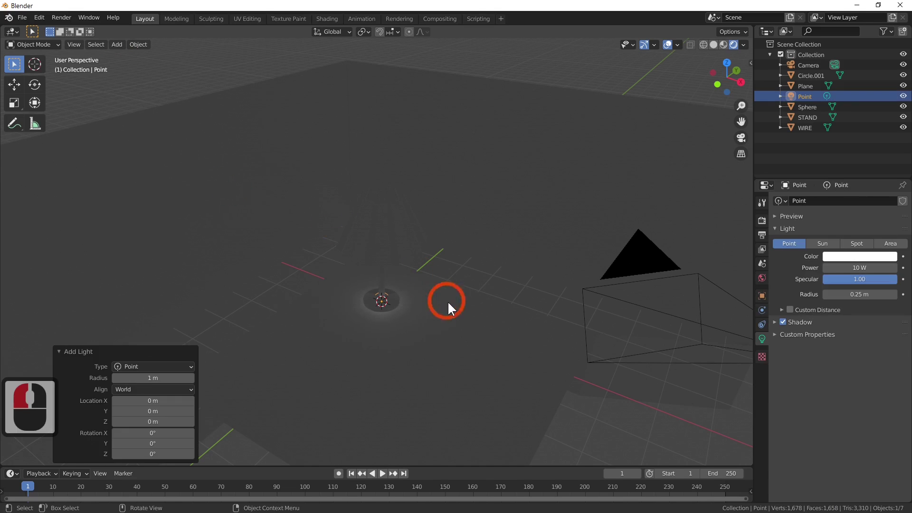
Move the new point light up about 3.341 m along Z to the top of the lampshade.
key("g")
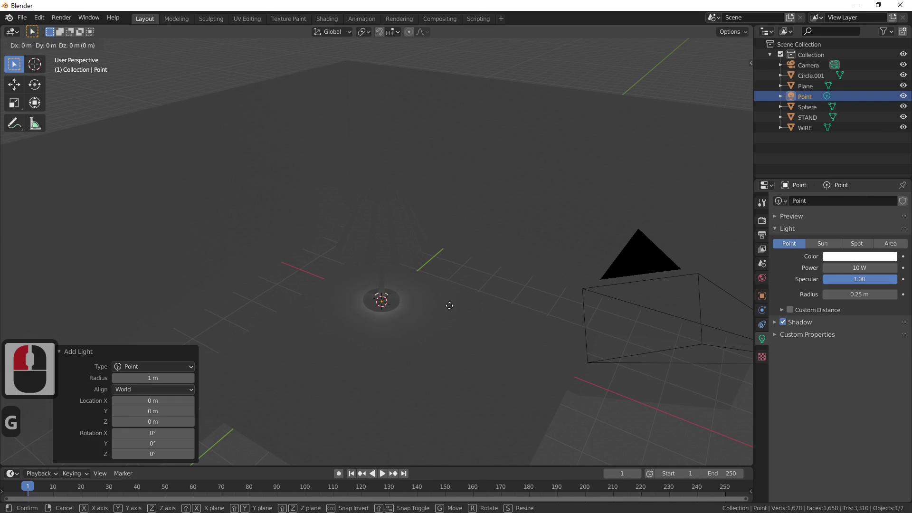
key("z")
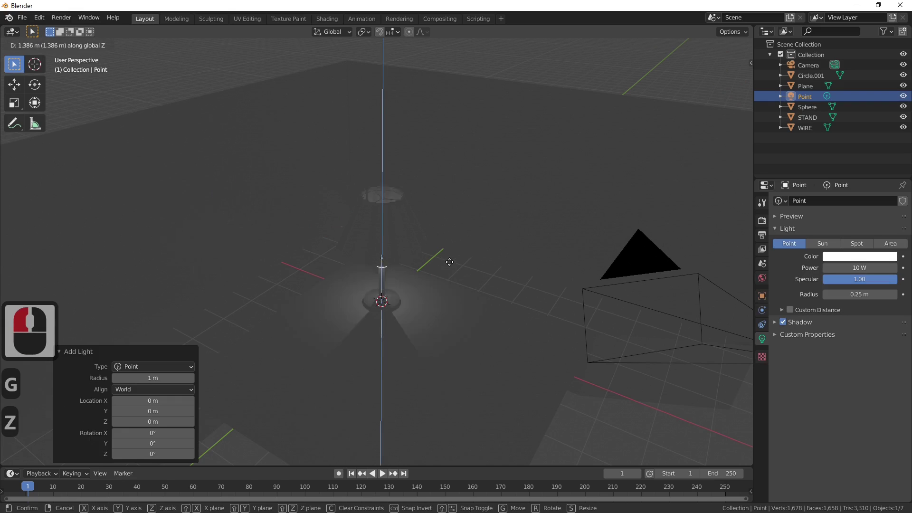
left_click(450, 193)
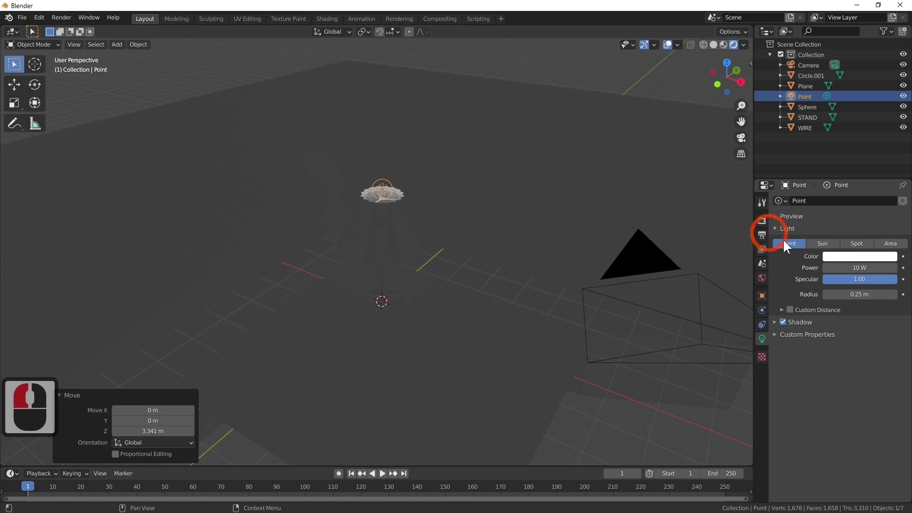
Increase the point light's power, trying 50 W before settling on 60 W.
left_click(853, 267)
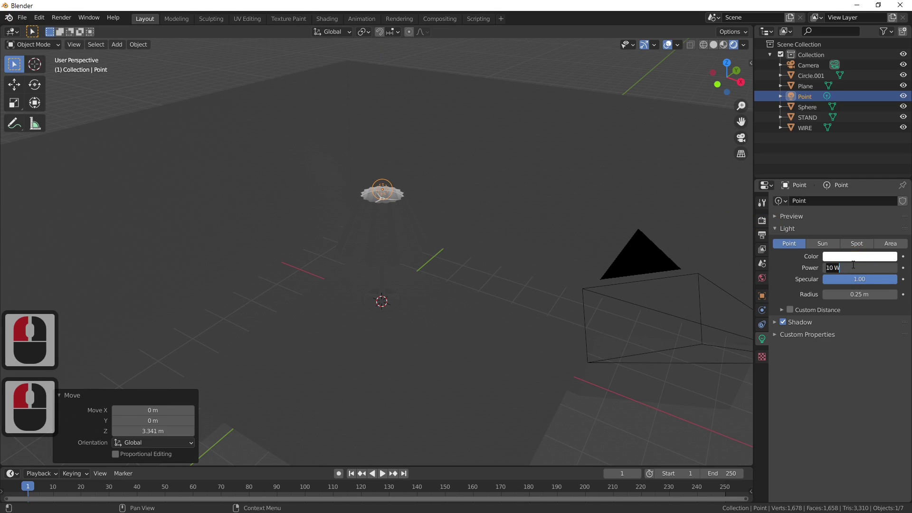
type("50")
key("Return")
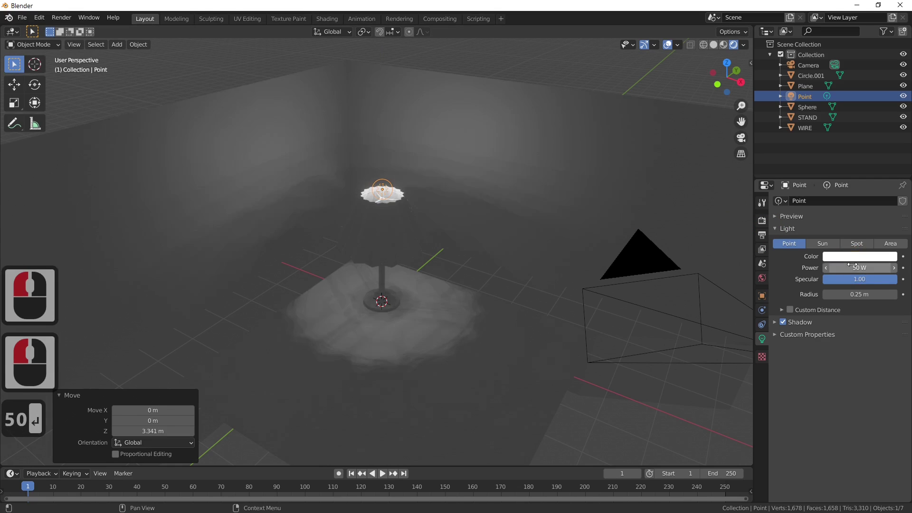
left_click(853, 267)
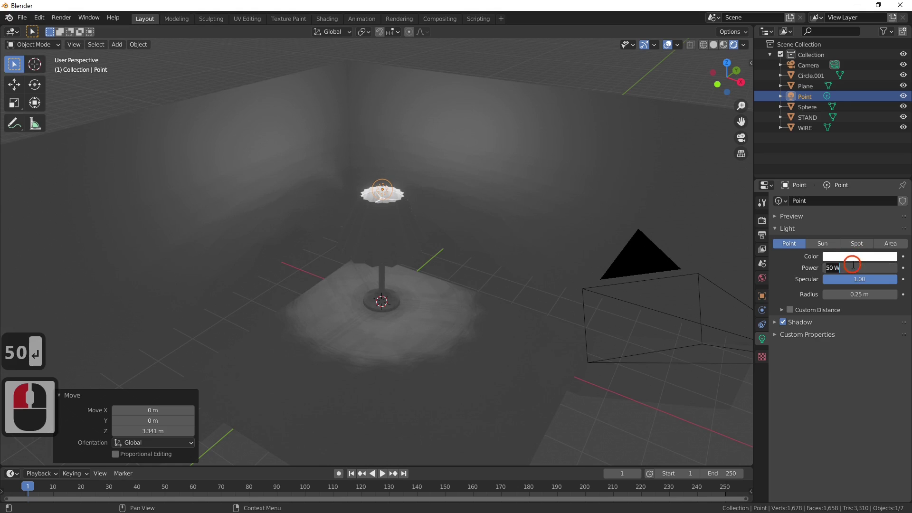
type("60")
key("Return")
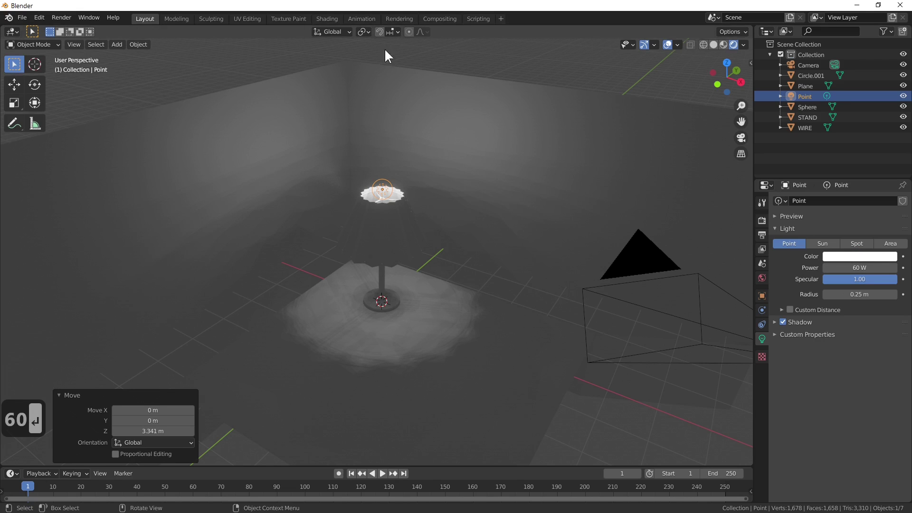
Show the viewport in solid shading and set the render engine to Cycles with GPU Compute as the device.
middle_click_drag(384, 56, 387, 194)
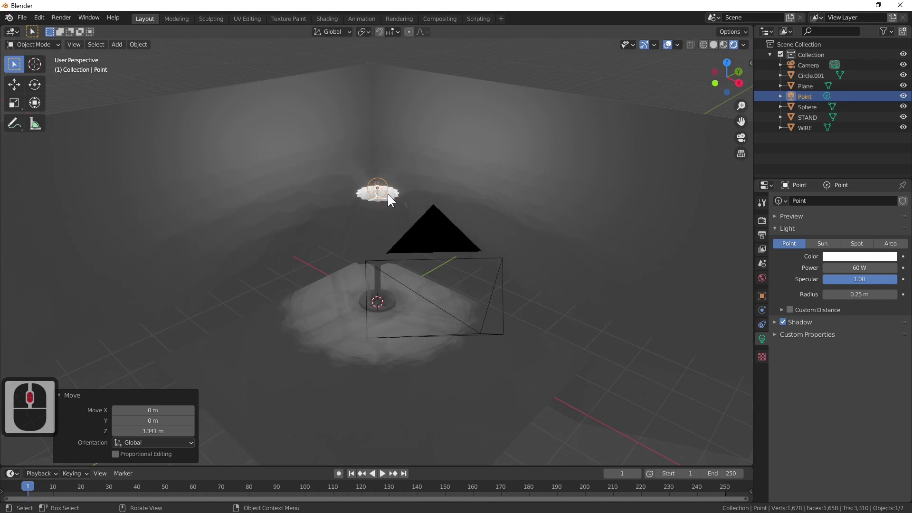
left_click(714, 44)
mouse_move(408, 252)
middle_mouse_down()
mouse_move(459, 264)
mouse_move(420, 234)
mouse_move(434, 254)
middle_mouse_up()
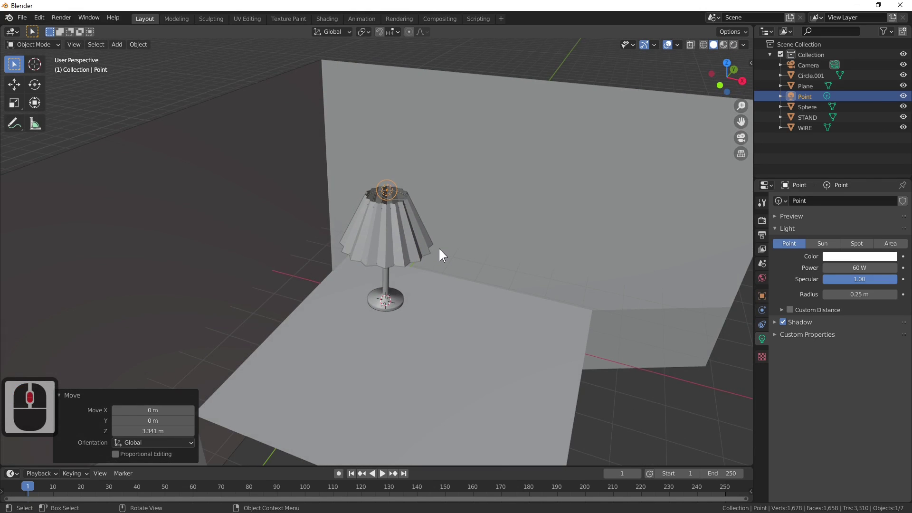
left_click(761, 219)
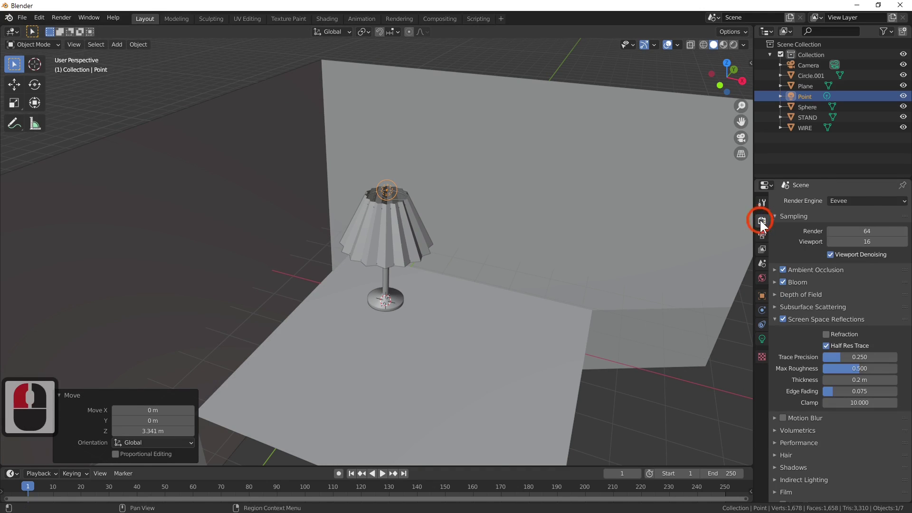
left_click(860, 198)
left_click(842, 235)
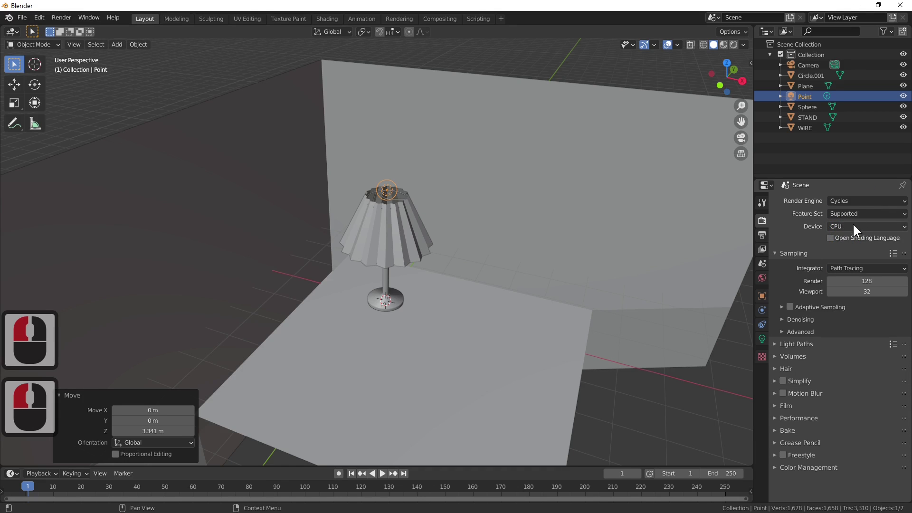
left_click(847, 226)
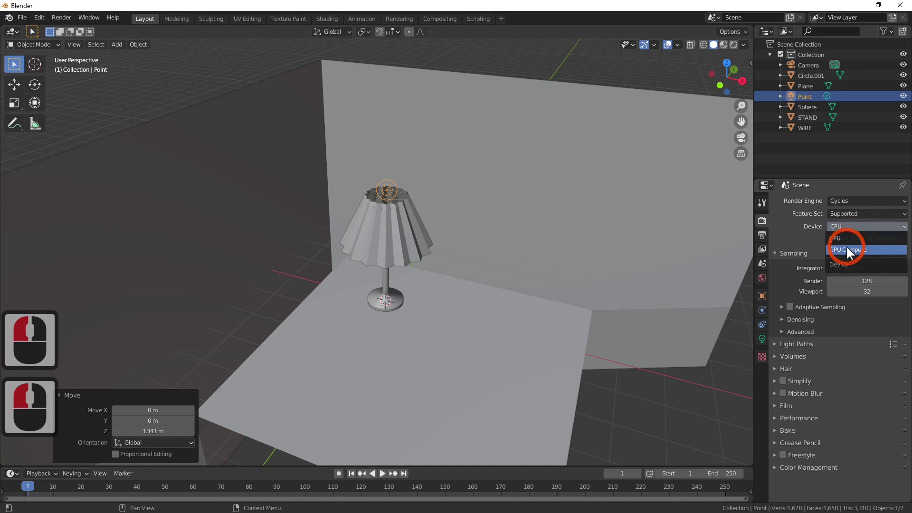
left_click(846, 249)
Preview the scene in rendered viewport shading and examine the light and shadows around the lampshade.
scroll(526, 253, "up", 4)
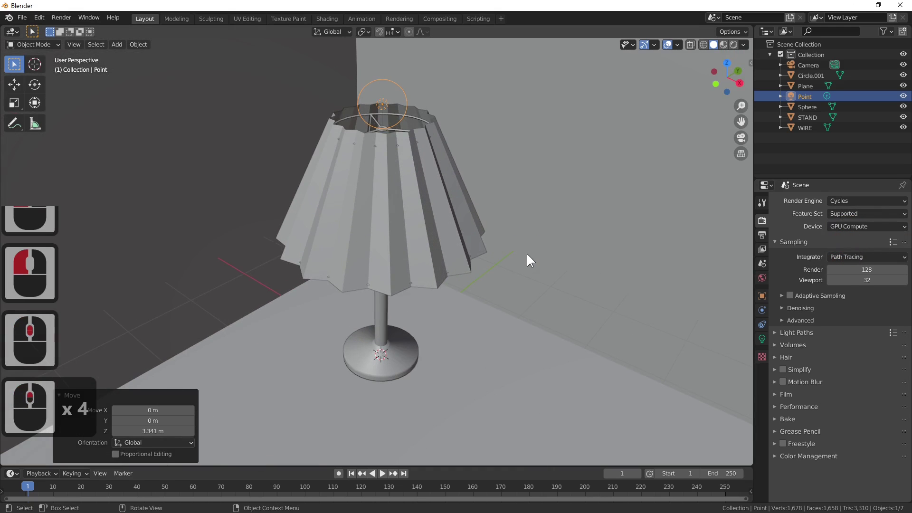
middle_click_drag(527, 253, 531, 234)
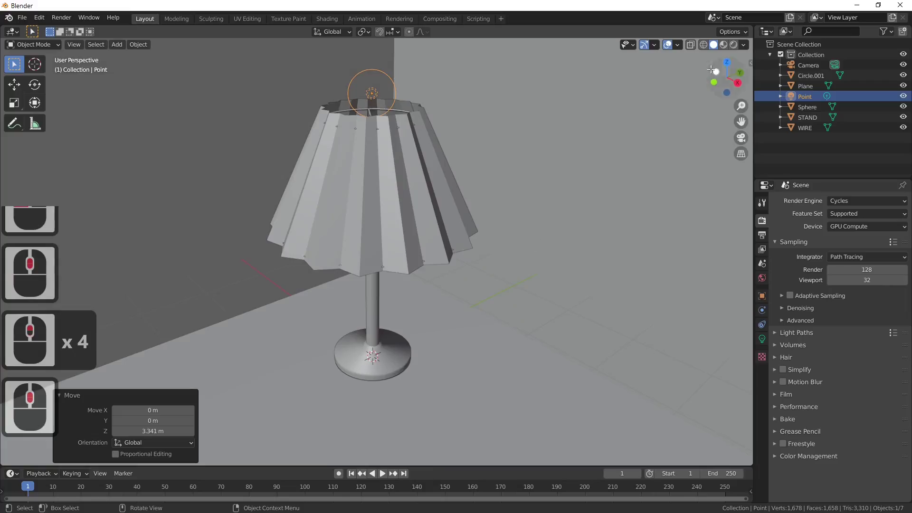
left_click(733, 44)
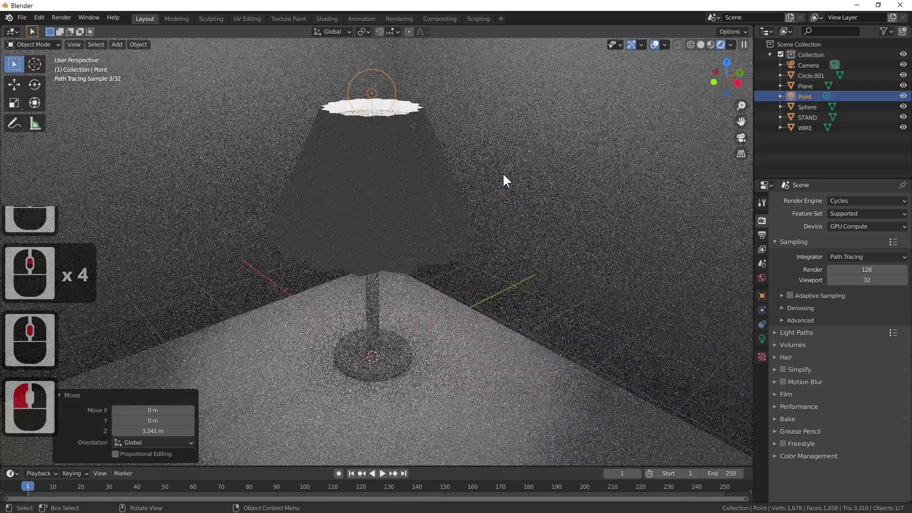
middle_click_drag(508, 188, 508, 203)
scroll(508, 202, "down", 4)
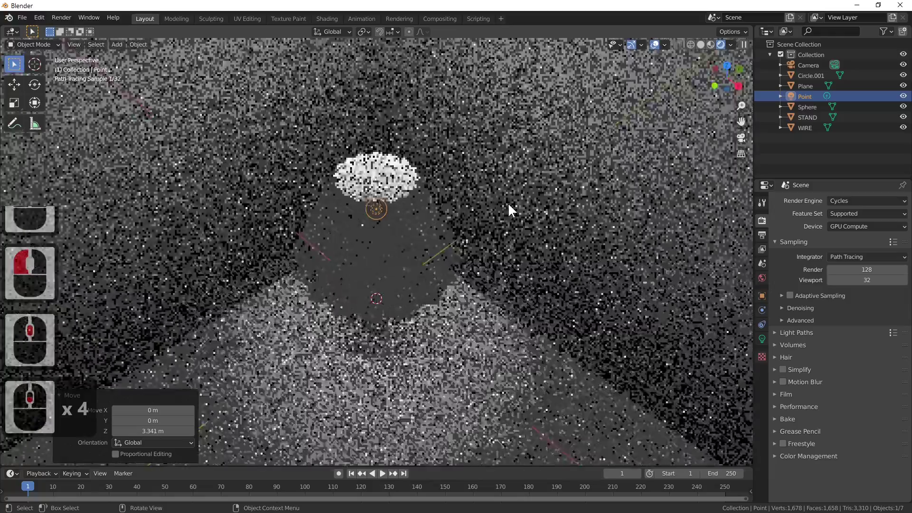
middle_click_drag(375, 189, 374, 192)
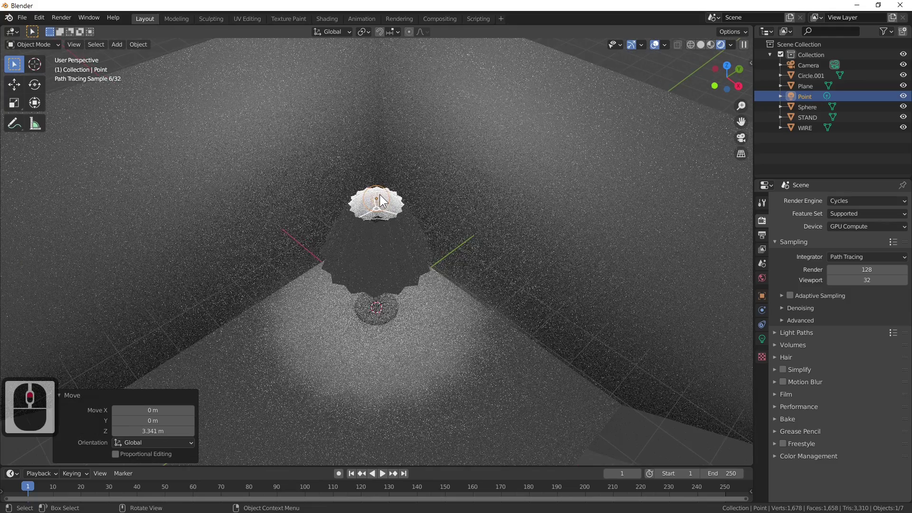
Set the point light's radius to 0 m and inspect the shadows it casts in the room corner.
left_click(761, 339)
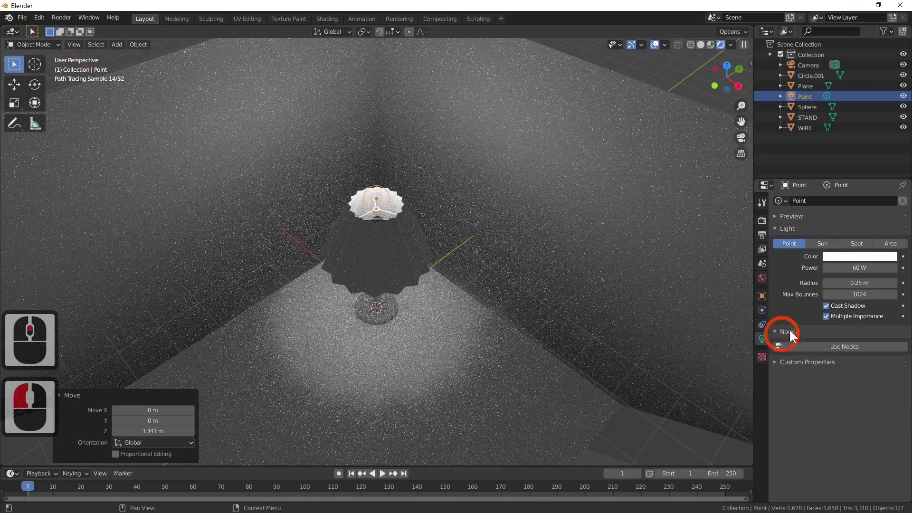
left_click(871, 283)
type("0")
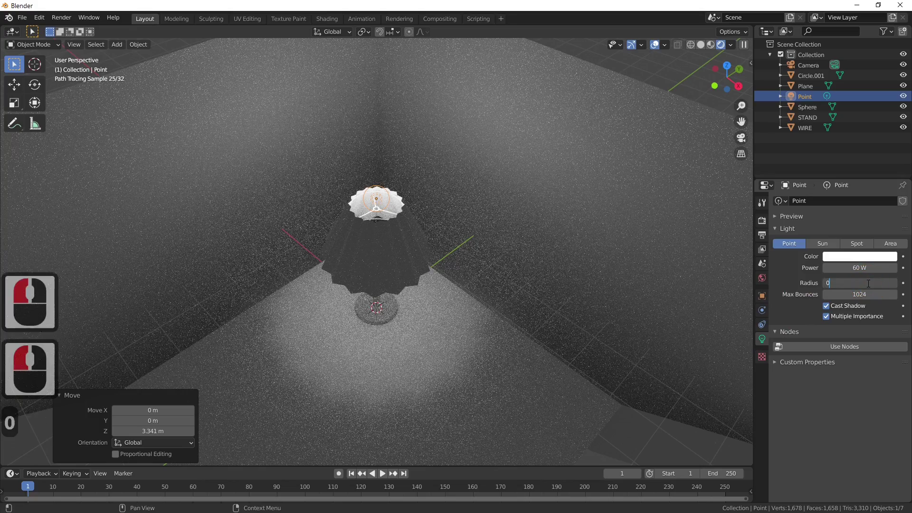
key("Return")
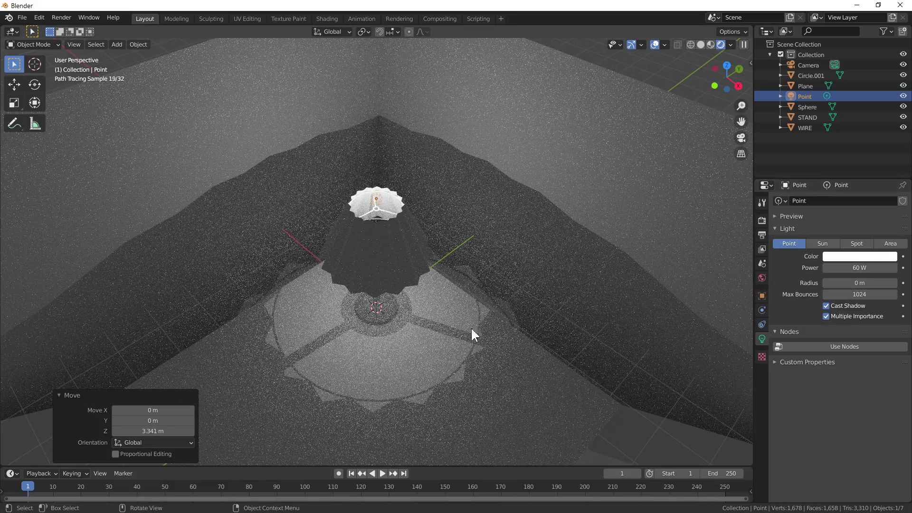
middle_click_drag(435, 306, 438, 286)
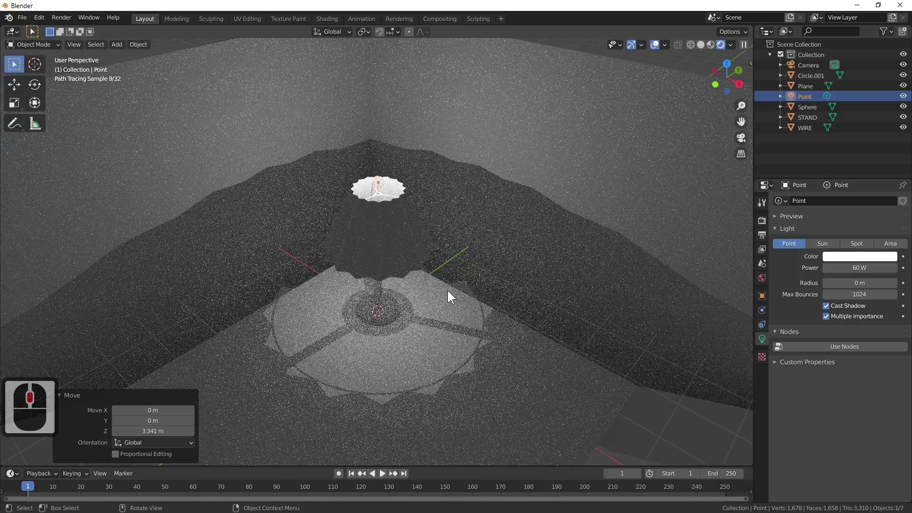
Raise the point light's radius in small increments to 0.07 m to soften the shadows.
left_click(894, 282)
left_click(893, 282)
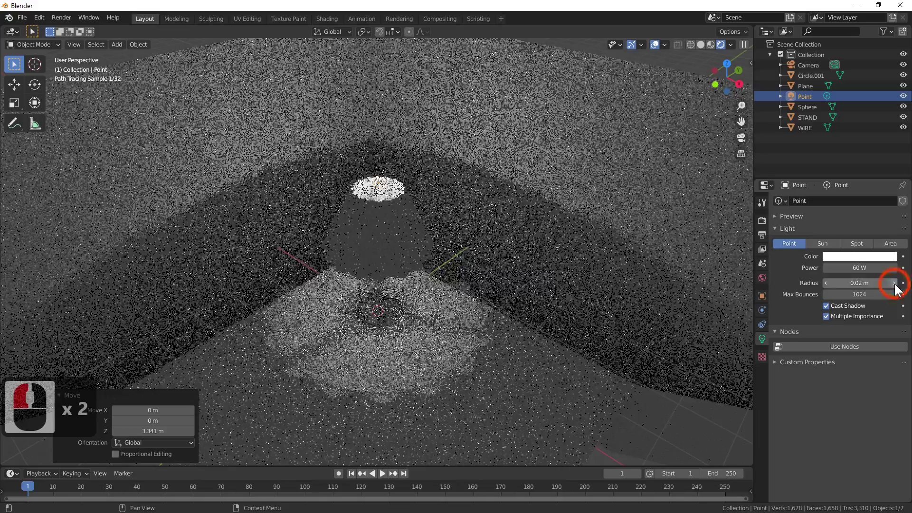
left_click(893, 282)
left_click(894, 283)
left_click(893, 282)
left_click(893, 283)
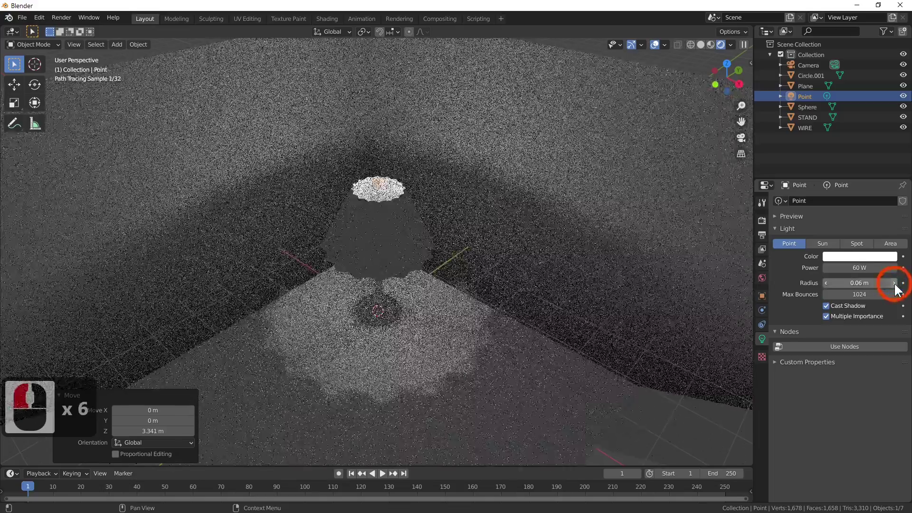
left_click(894, 282)
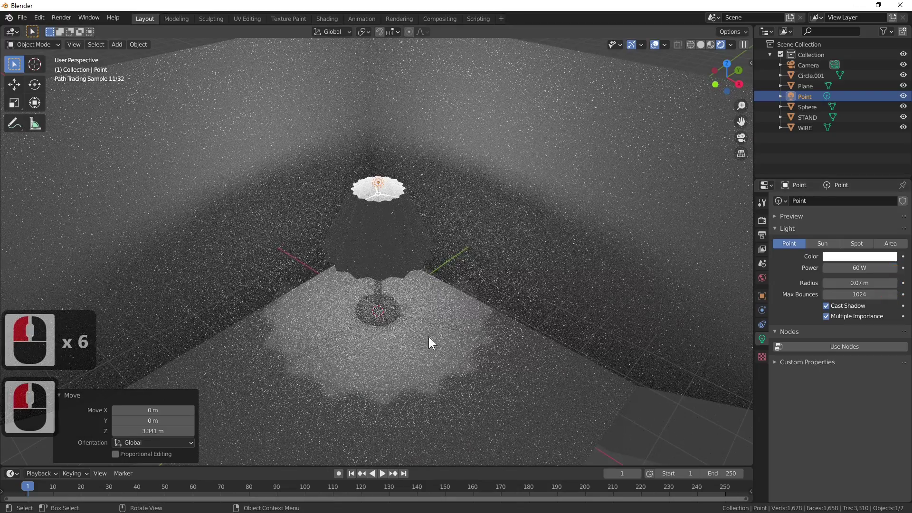
mouse_move(436, 282)
middle_mouse_down()
mouse_move(443, 258)
mouse_move(444, 269)
middle_mouse_up()
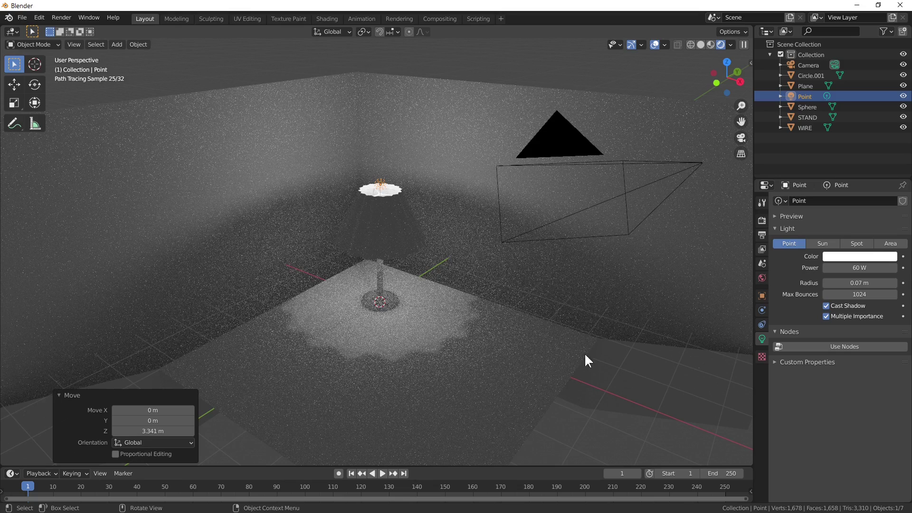
Create a new material on the room's floor-and-wall plane and name it FLOOR.
left_click(524, 304)
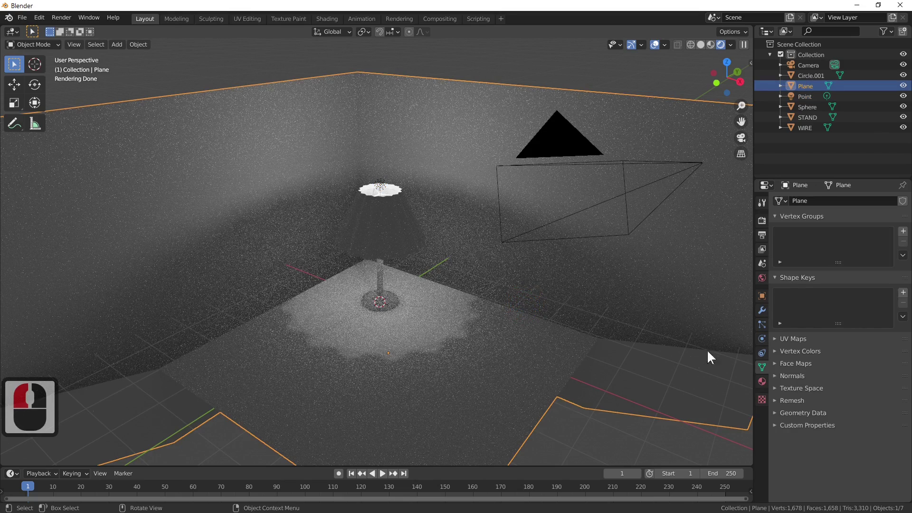
left_click(761, 382)
left_click(814, 235)
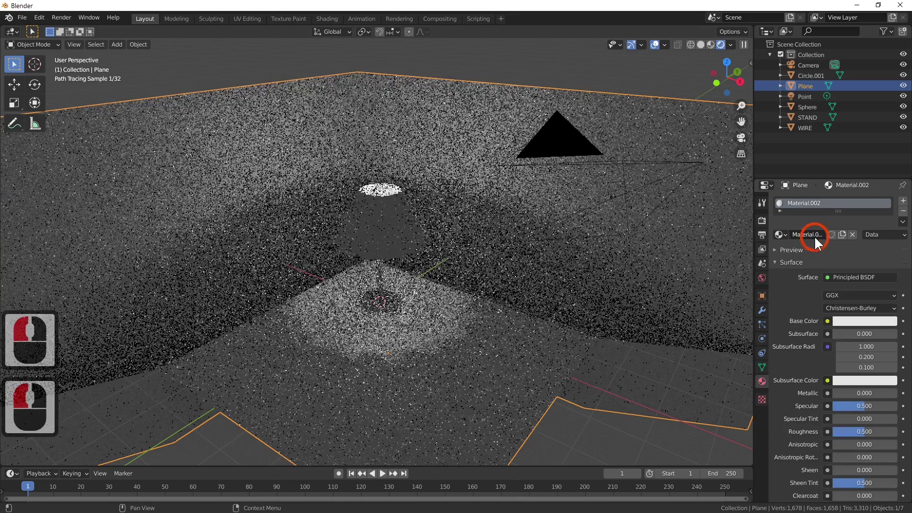
left_click(799, 201)
double_click(799, 201)
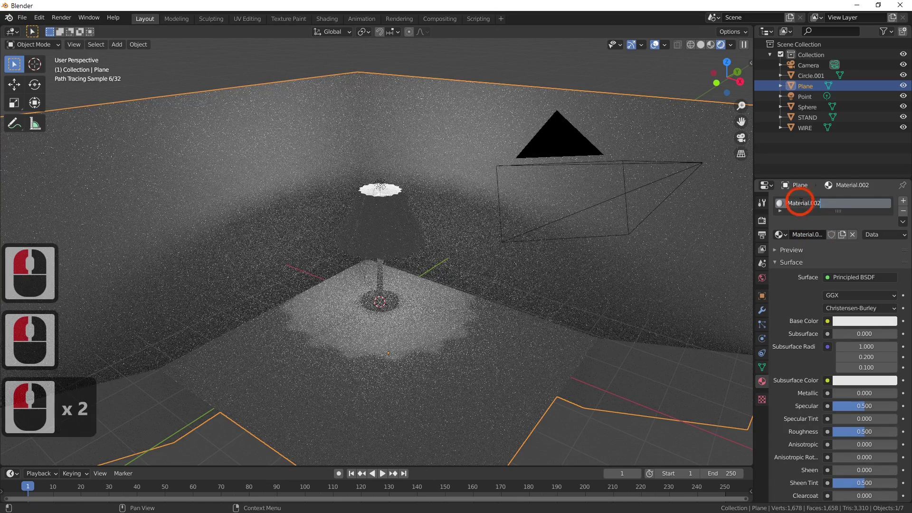
type("FLOOR")
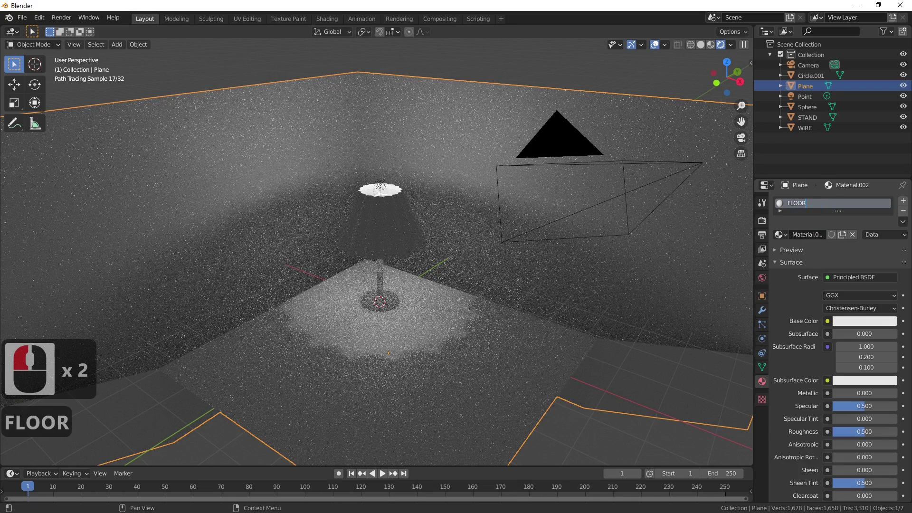
Set the FLOOR material's base color to a light orange-tan.
left_click(844, 324)
left_click(844, 323)
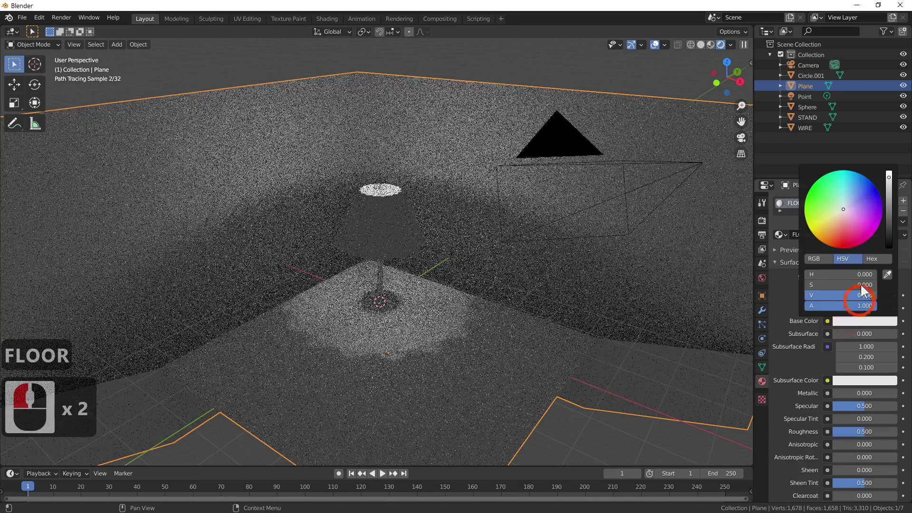
left_click(835, 226)
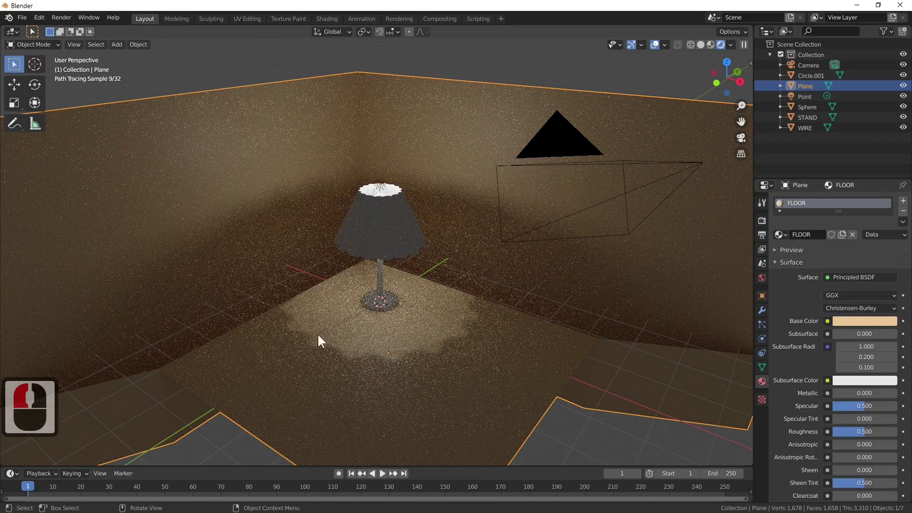
Select the lampshade and create a new material for it.
left_click(428, 240)
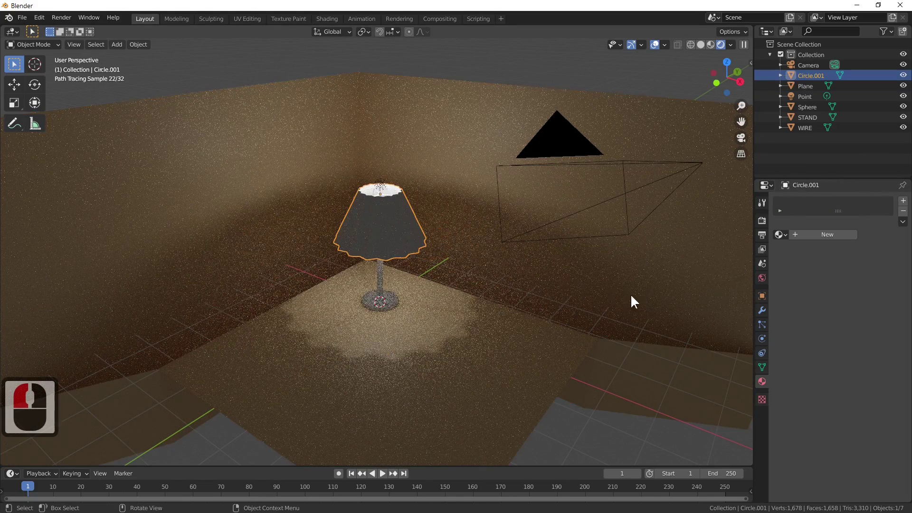
scroll(451, 309, "up", 2)
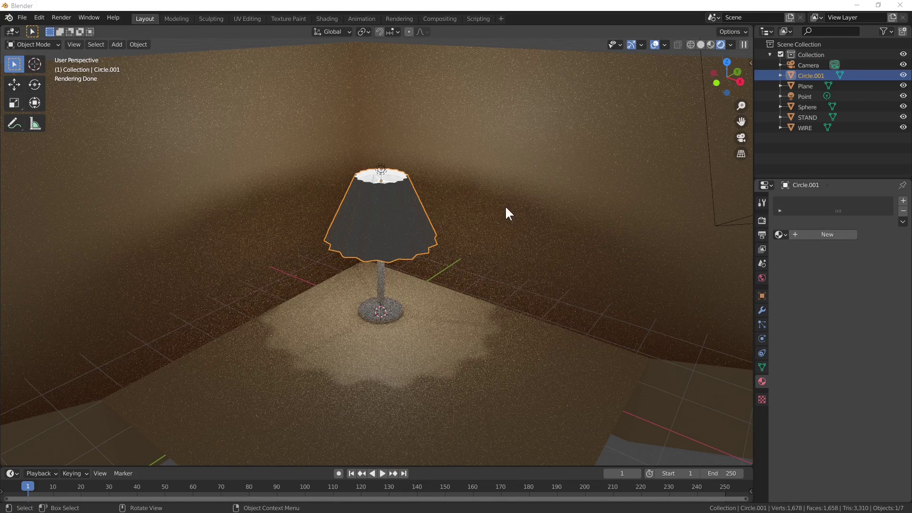
left_click(408, 215)
left_click(410, 215)
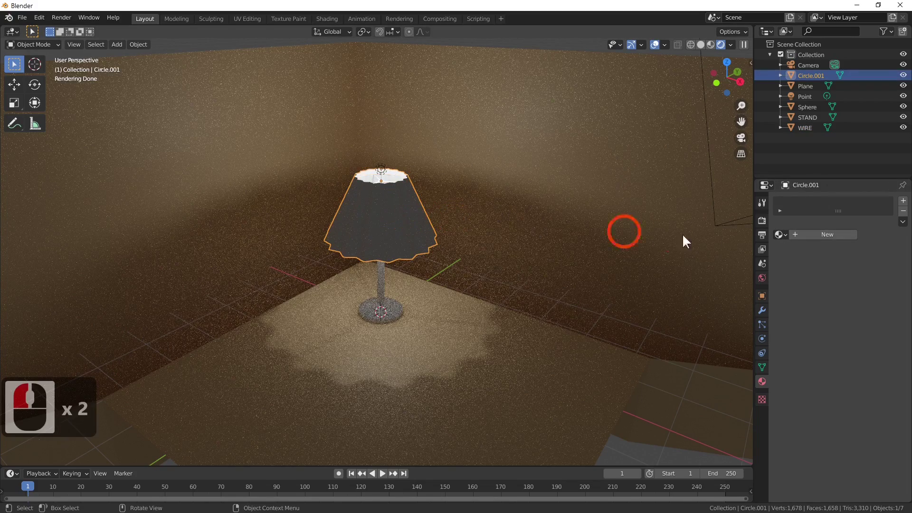
left_click(812, 234)
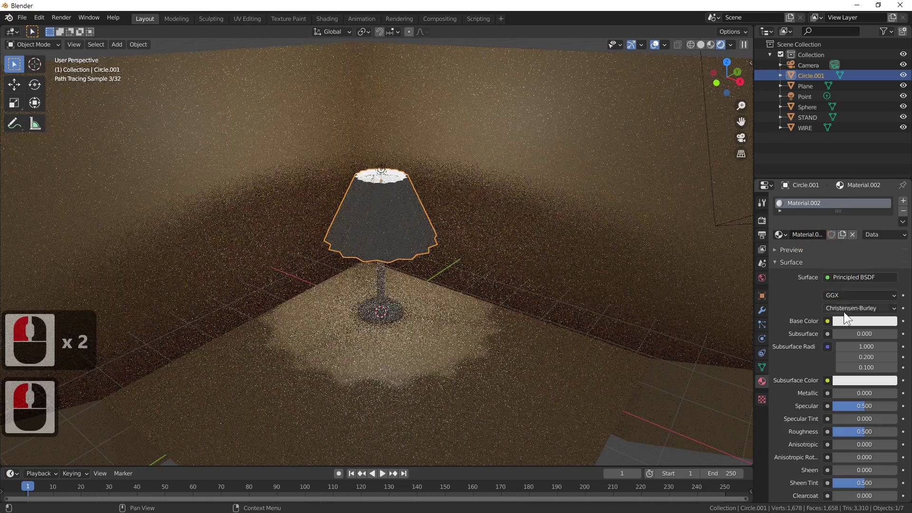
Set the lampshade material's base color to a crimson red and its metallic value to about 0.153.
left_click(867, 322)
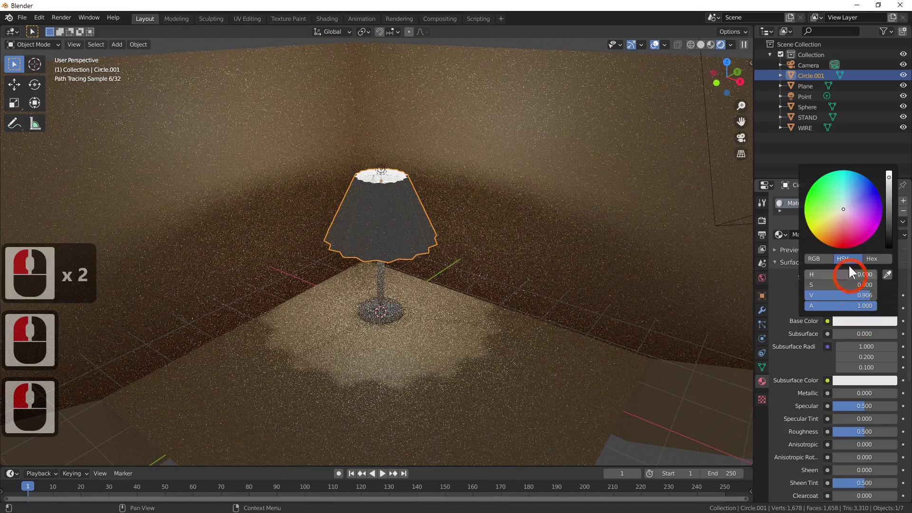
left_click(844, 237)
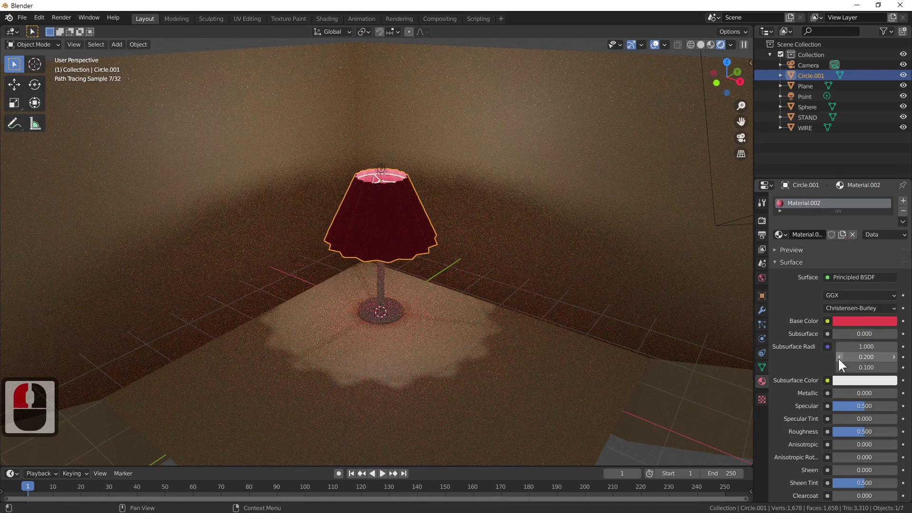
left_click_drag(837, 393, 849, 393)
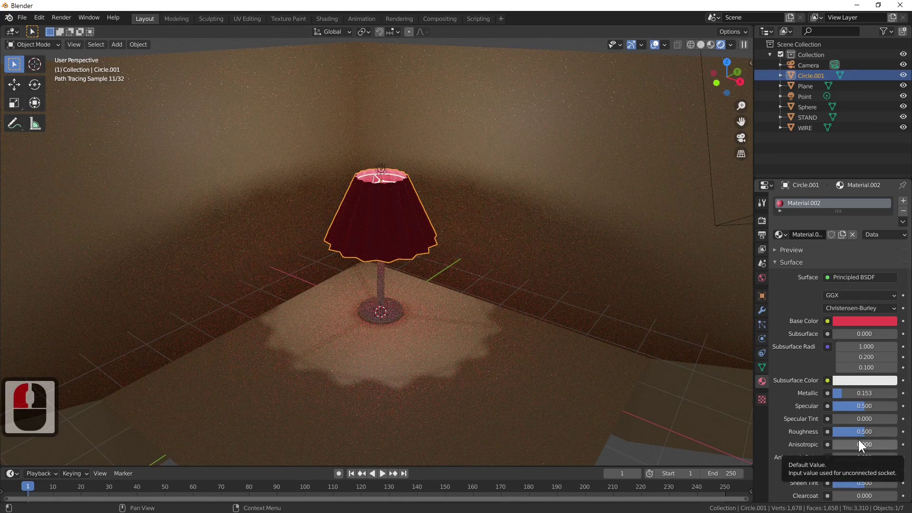
Make the lampshade material translucent with transmission at about 0.854 and transmission roughness at about 0.270.
scroll(858, 438, "down", 2)
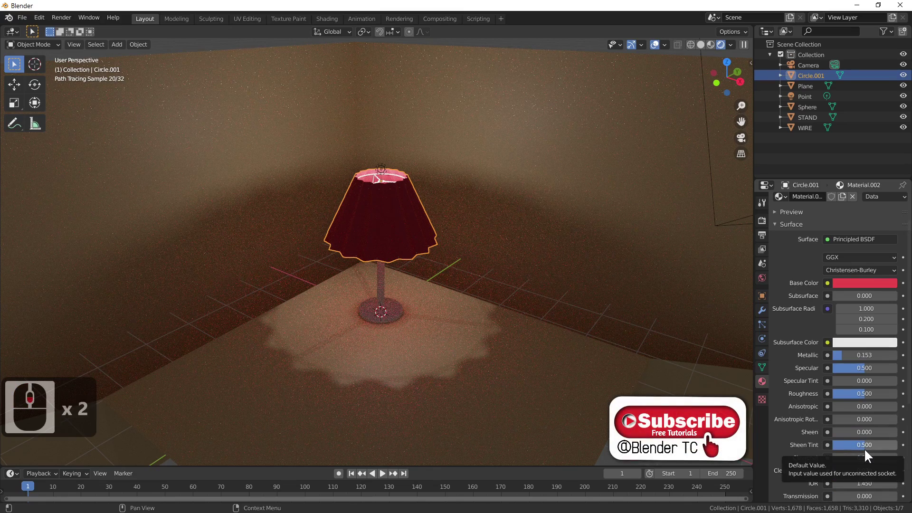
scroll(864, 448, "down", 6)
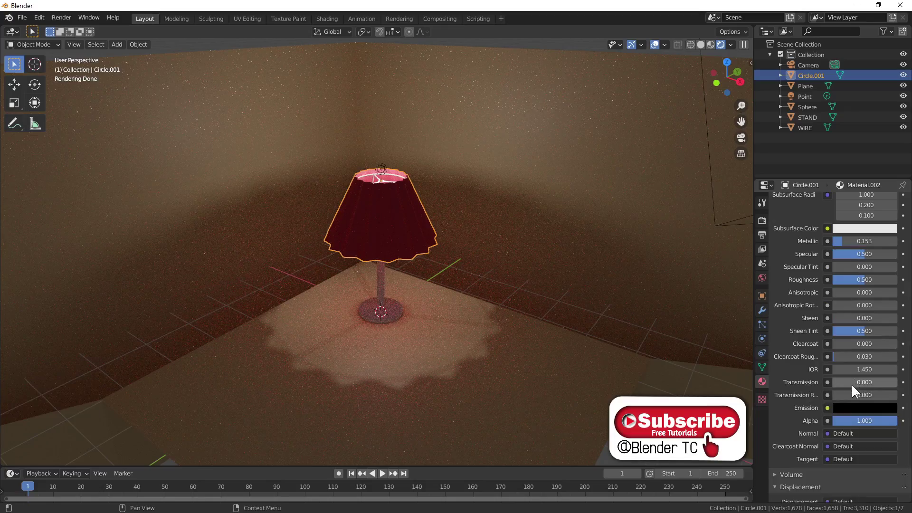
left_click_drag(851, 383, 887, 380)
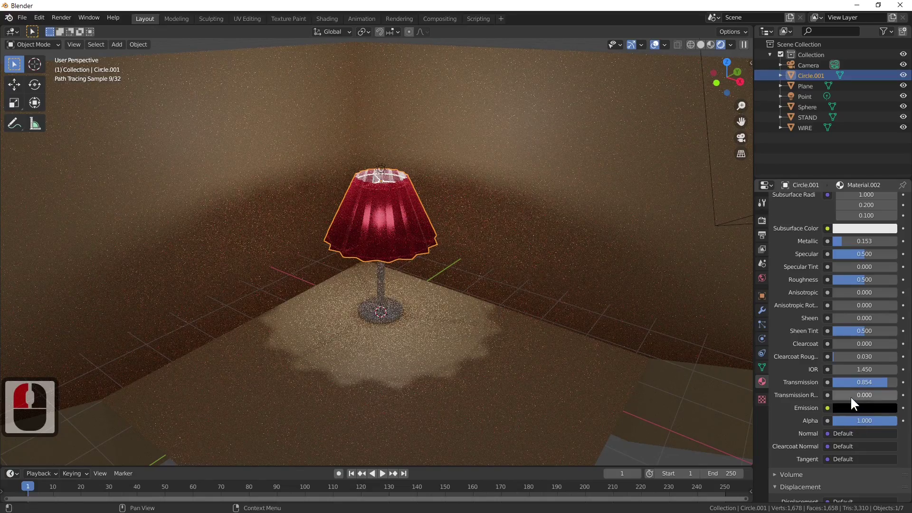
left_click_drag(851, 394, 872, 394)
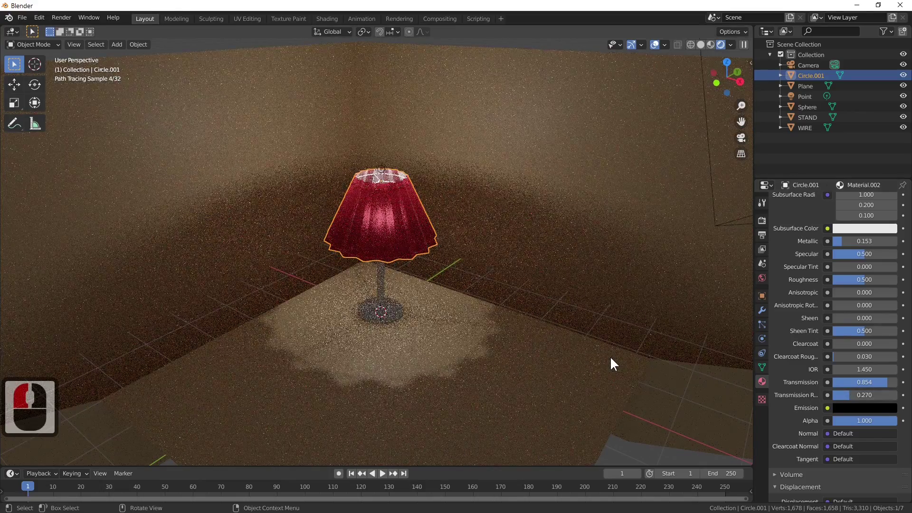
Run a test render of the lamp from the camera, stop it partway and return to the 3D view.
scroll(513, 355, "up", 3)
key("F12")
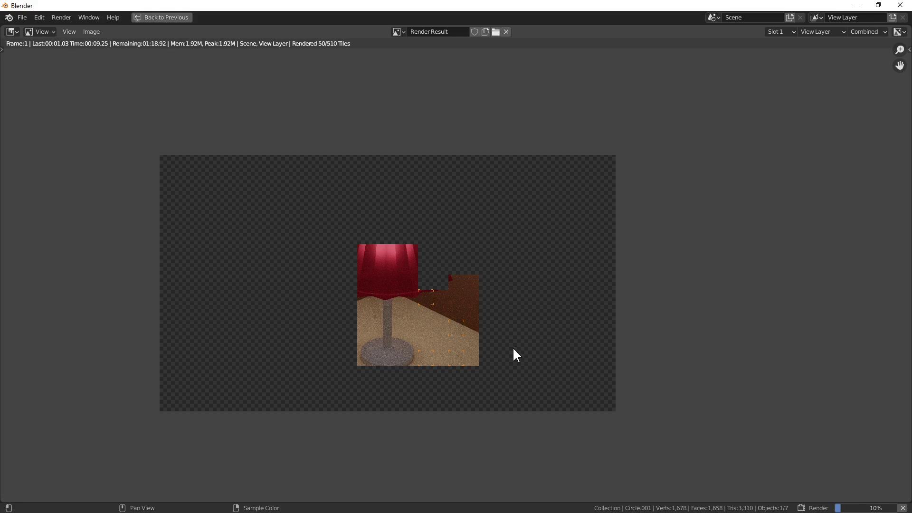
key("Escape")
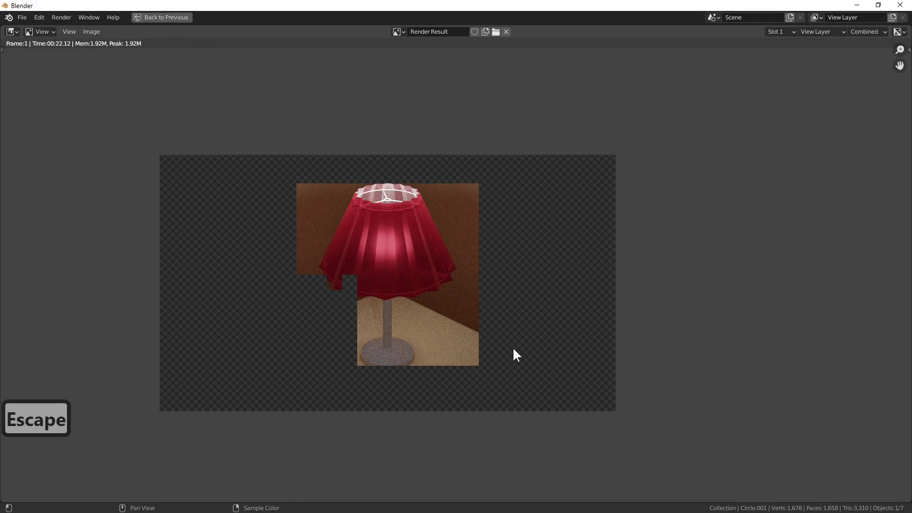
key("Escape")
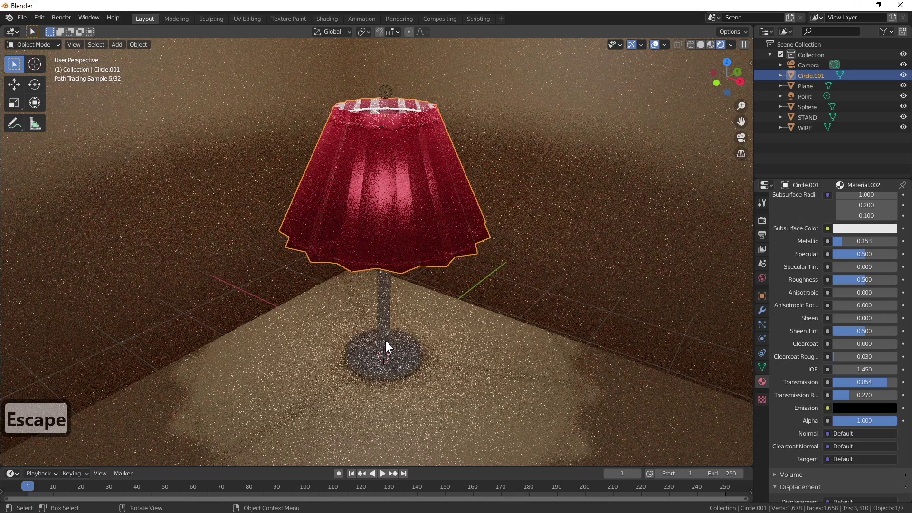
Create a new material on the lamp stand and name it METAL.
left_click(385, 341)
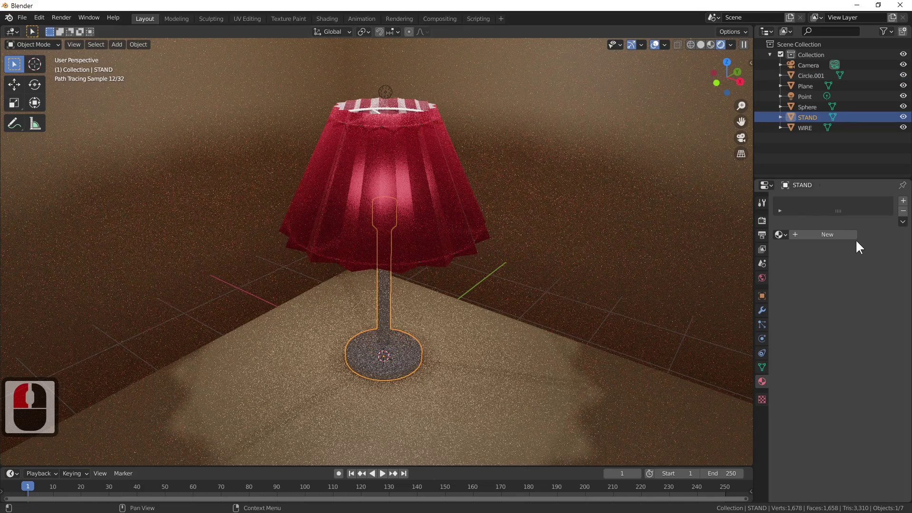
left_click(830, 234)
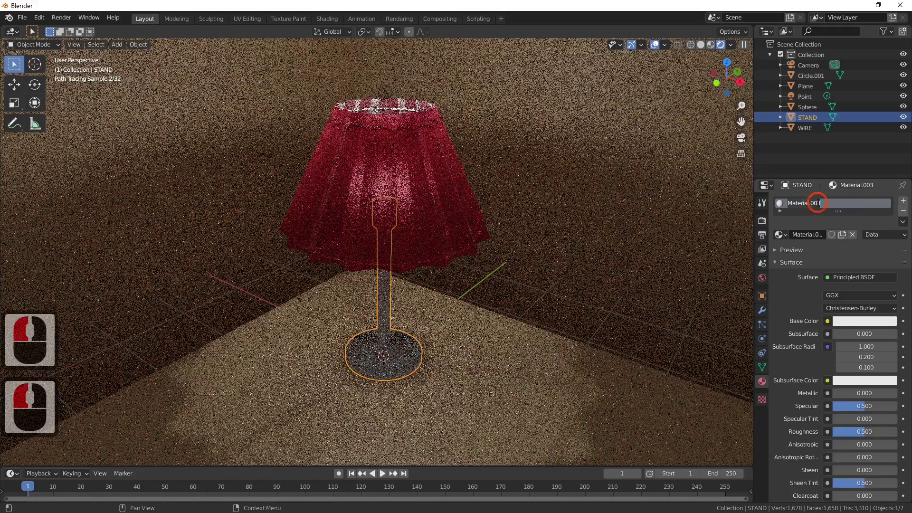
double_click(817, 201)
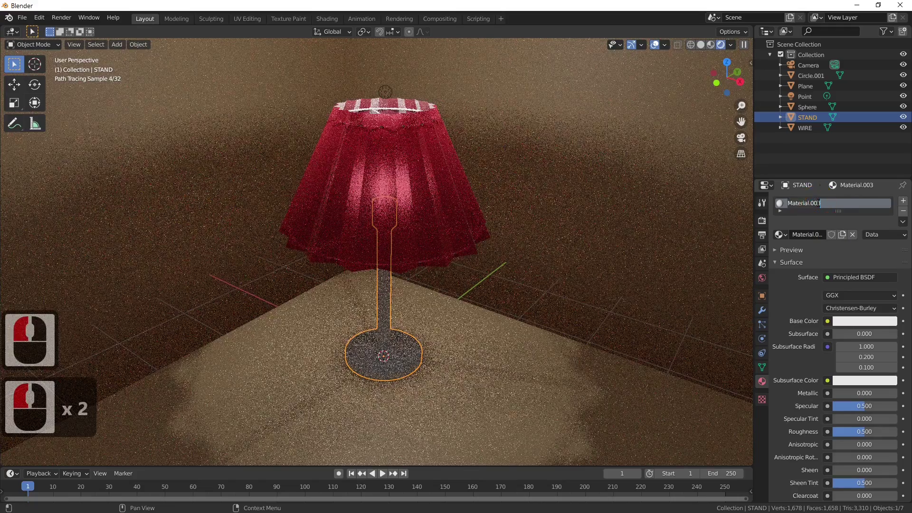
type("METAL")
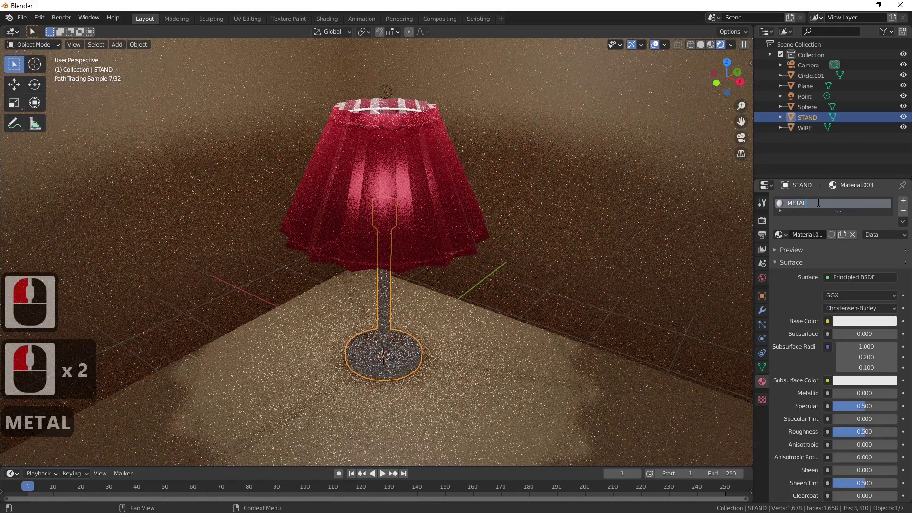
left_click(827, 279)
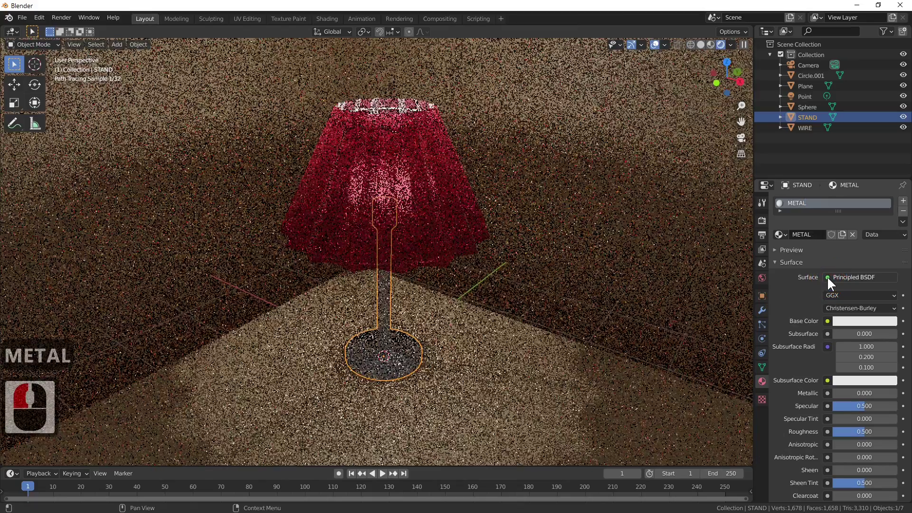
Change the METAL material's surface shader to Anisotropic BSDF and connect a Tangent node to its tangent input.
left_click(827, 278)
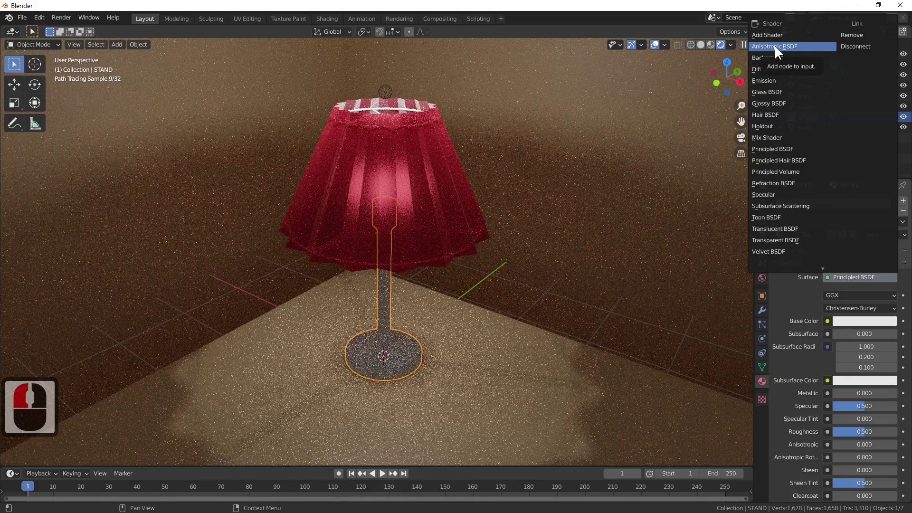
left_click(774, 46)
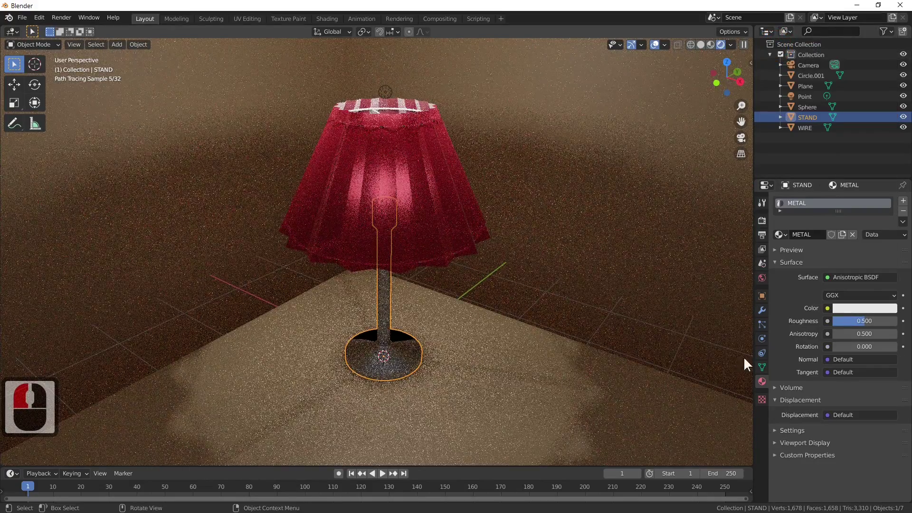
left_click(828, 371)
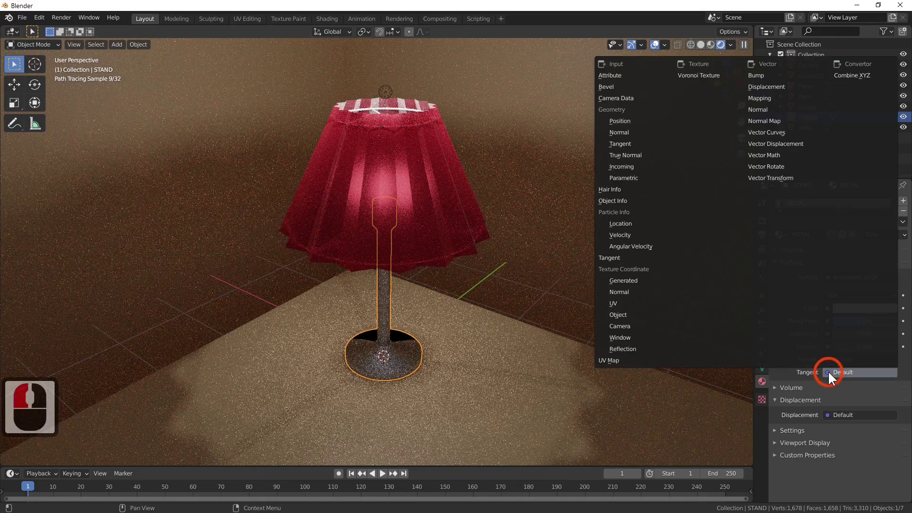
left_click(618, 257)
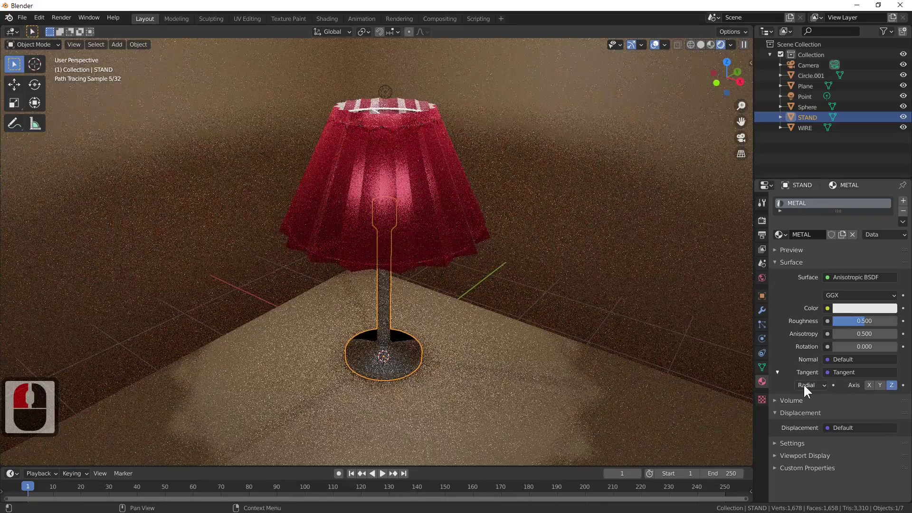
Set the METAL material's anisotropic rotation to about 0.204 and check the stand's reflections up close.
mouse_move(860, 346)
left_mouse_down()
mouse_move(872, 346)
mouse_move(845, 344)
left_mouse_up()
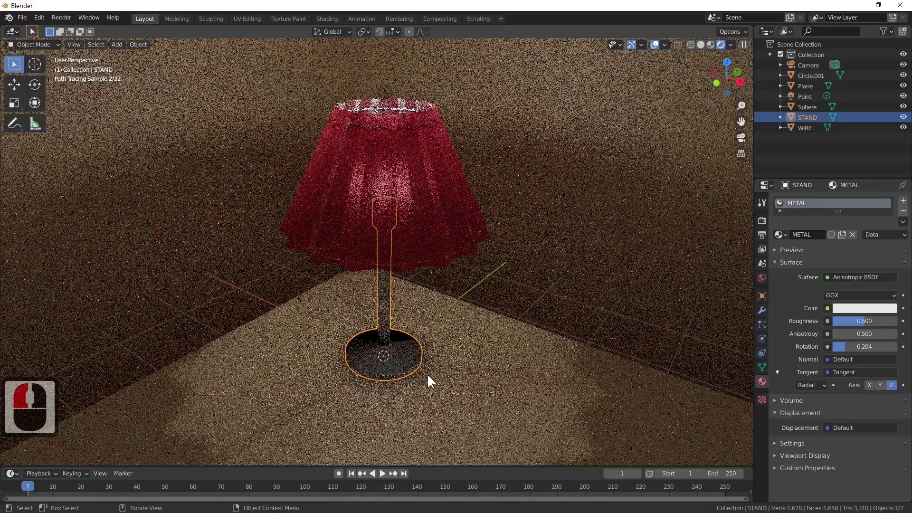
scroll(426, 373, "up", 3)
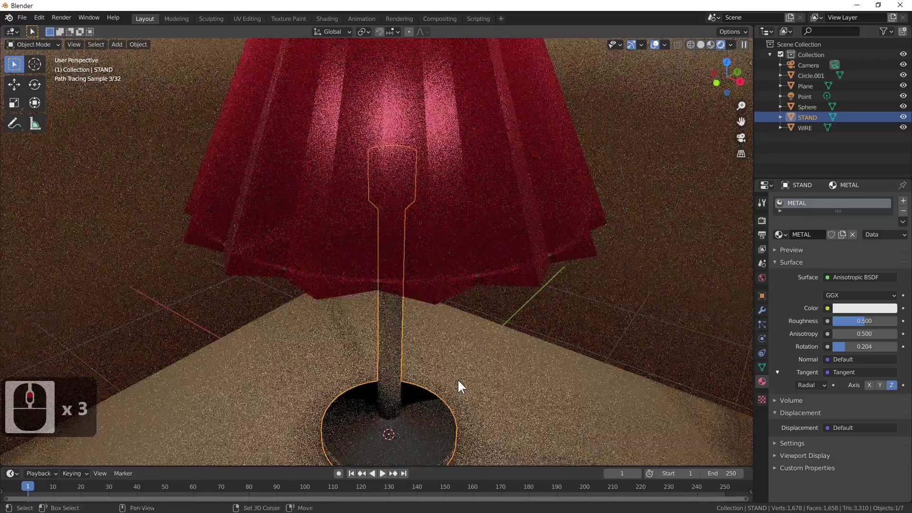
middle_click_drag(458, 380, 460, 316)
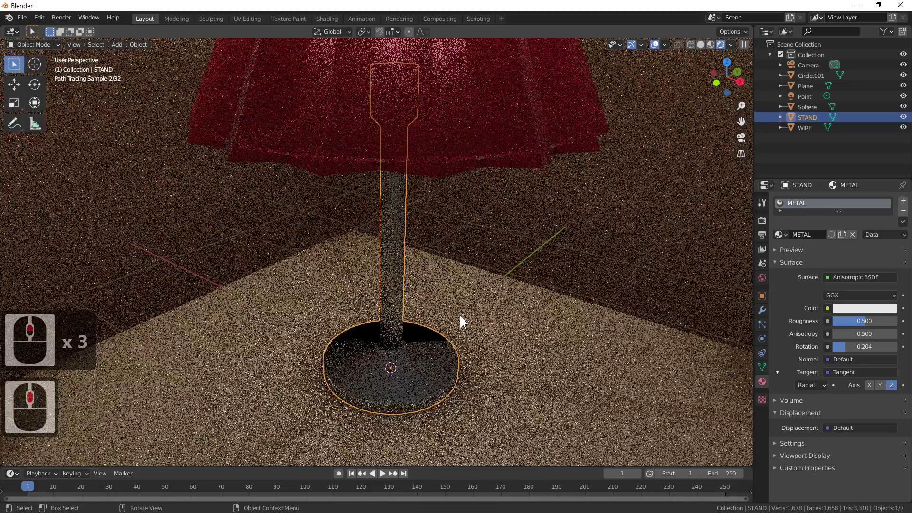
scroll(471, 328, "down", 6)
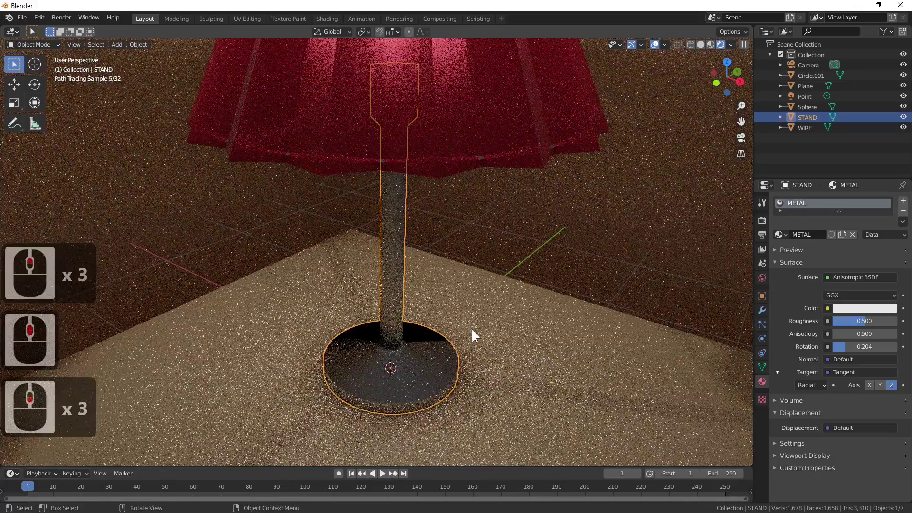
mouse_move(471, 332)
middle_mouse_down()
mouse_move(494, 352)
mouse_move(539, 348)
mouse_move(472, 335)
mouse_move(569, 319)
middle_mouse_up()
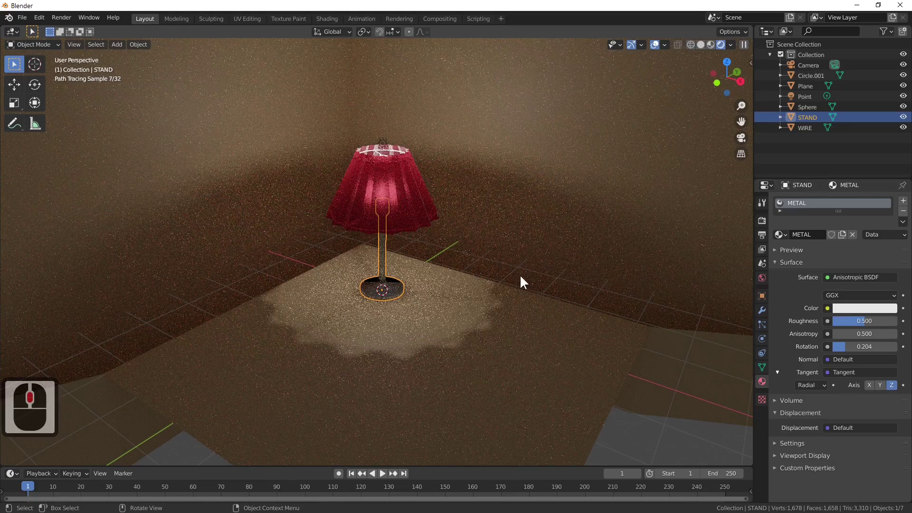
Use an Environment Texture as the world color and load cayley_interior_4k.hdr from the "hdr from hdr heaven" folder.
left_click(763, 277)
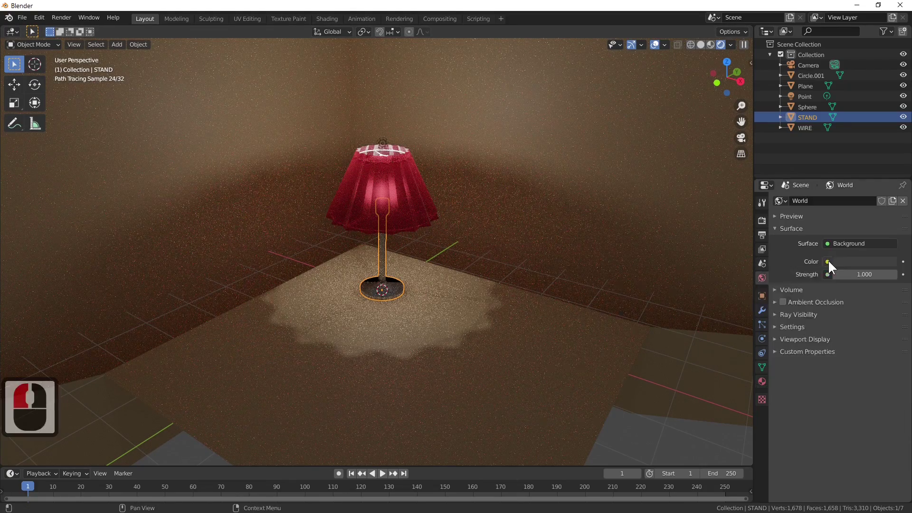
left_click(827, 261)
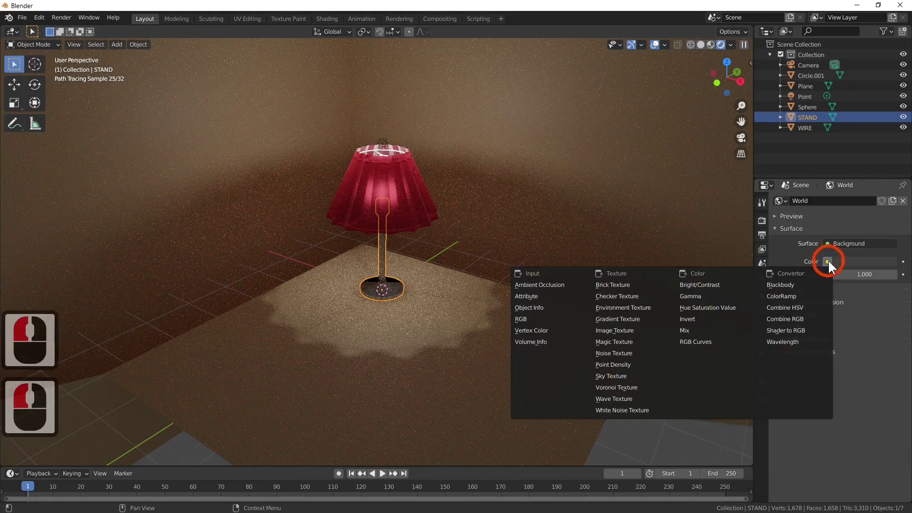
left_click(642, 309)
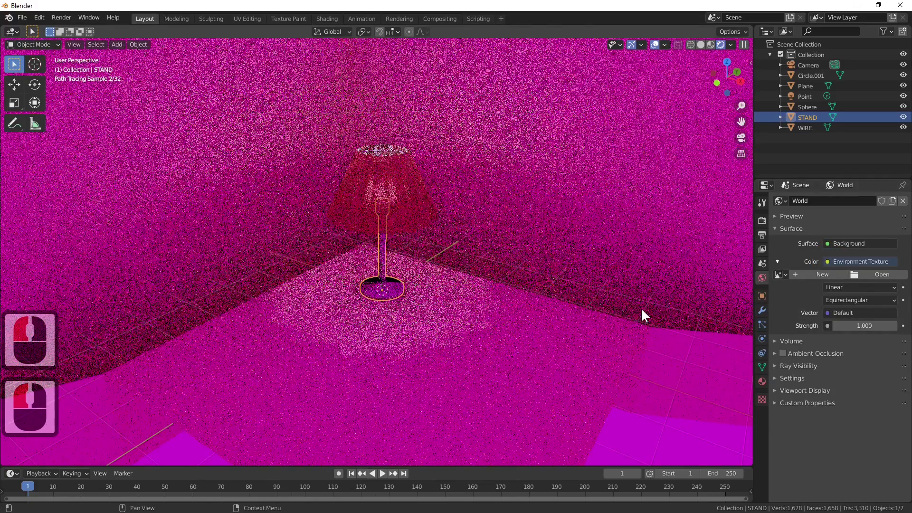
left_click(876, 273)
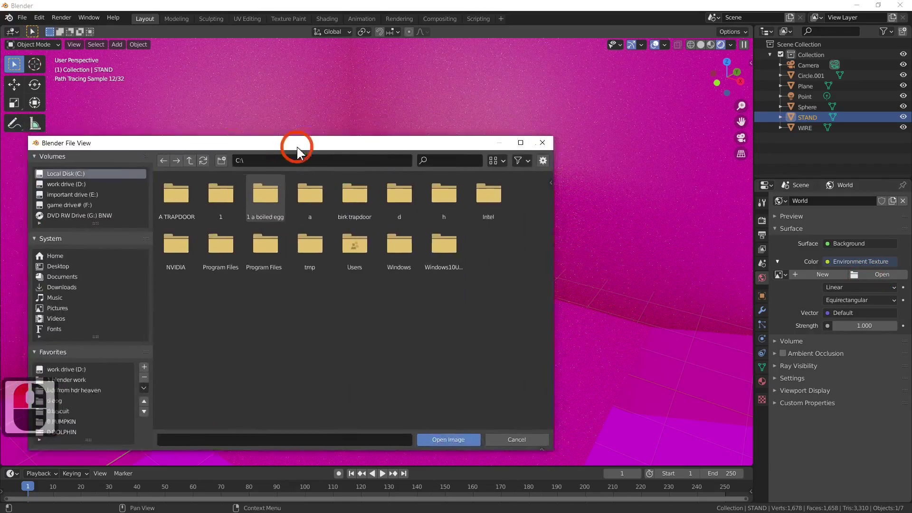
left_click_drag(295, 147, 427, 129)
double_click(215, 370)
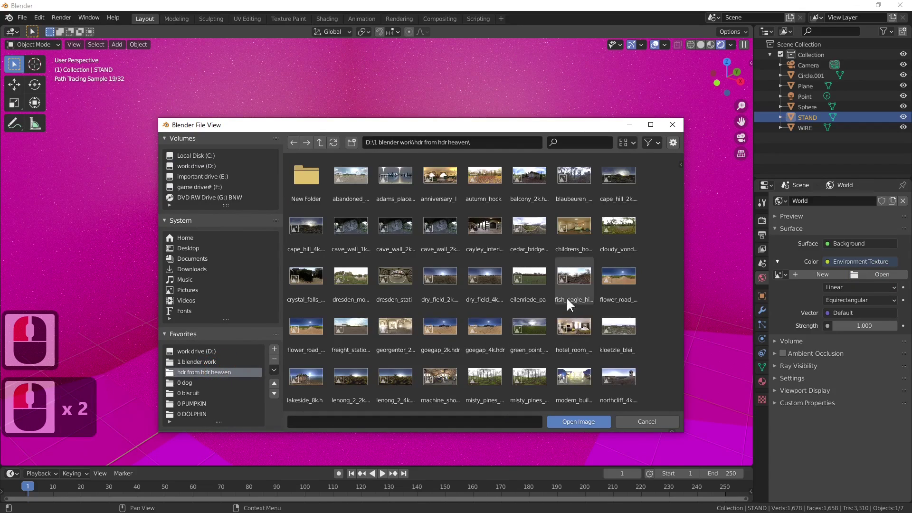
double_click(481, 233)
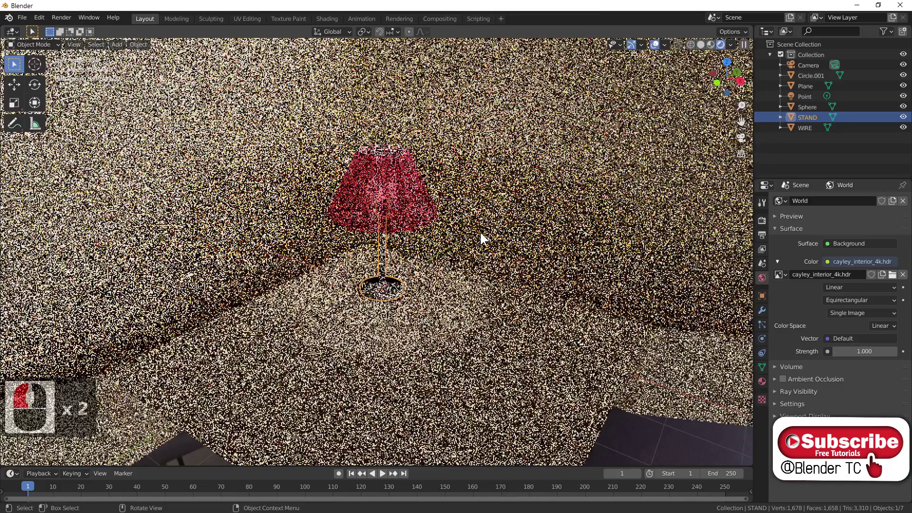
Reduce the world background strength to 0.1.
scroll(482, 237, "up", 4)
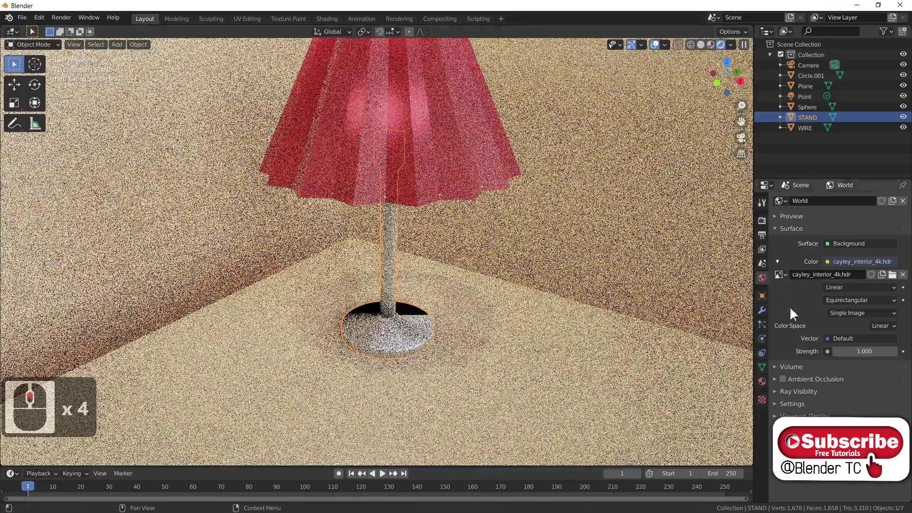
left_click(863, 351)
key("BackSpace")
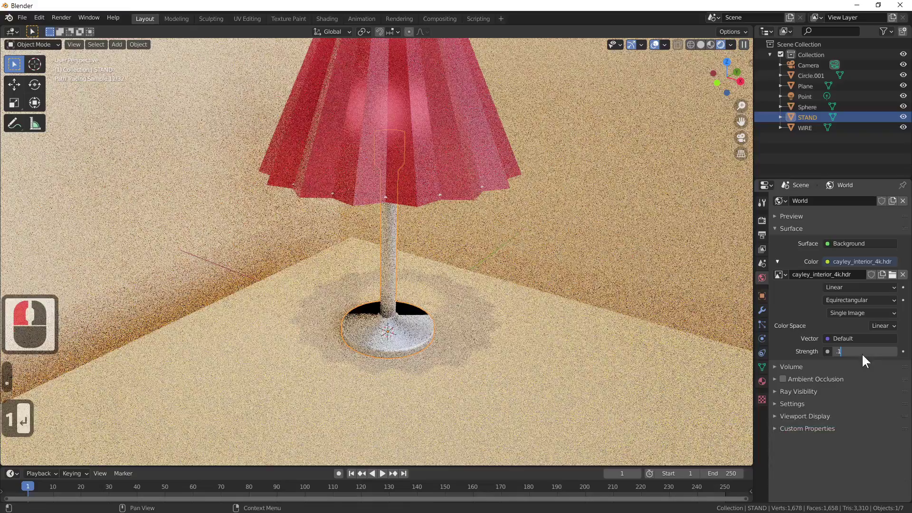
key("Return")
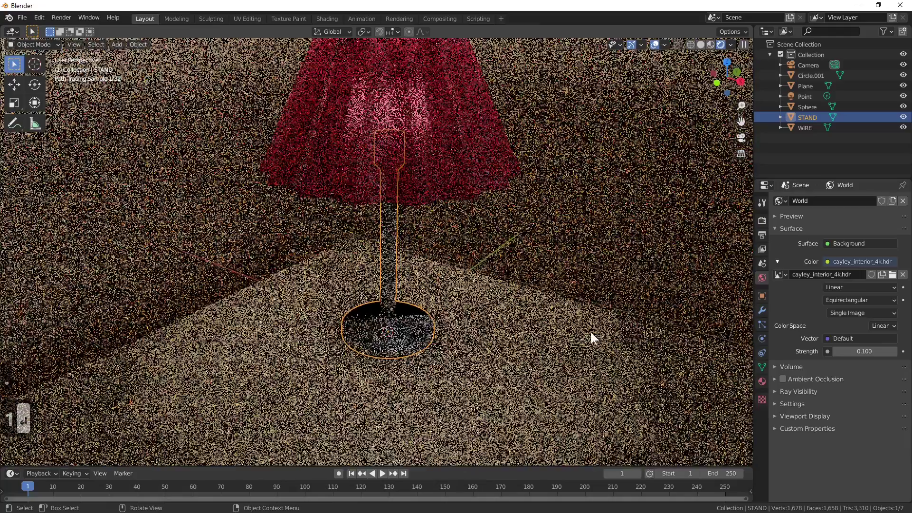
scroll(590, 329, "down", 2)
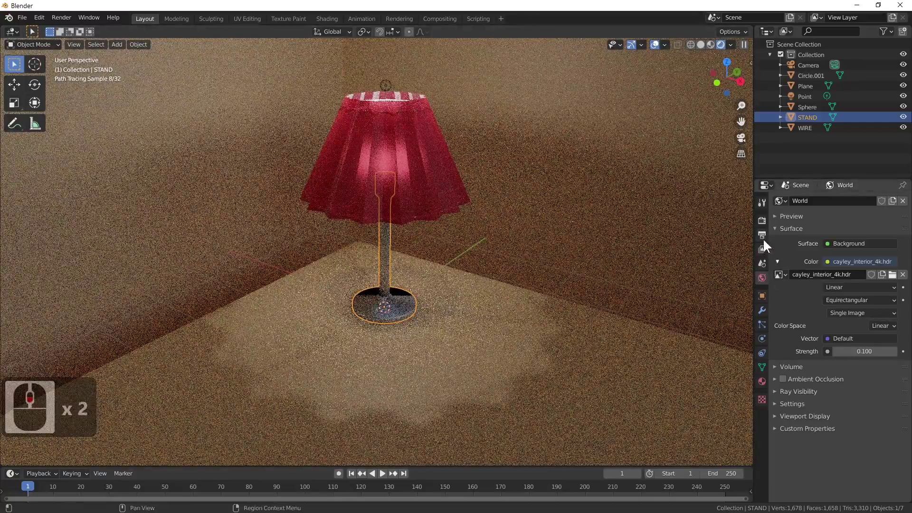
Enable Cycles denoising for both the final render with NLM and the viewport with Automatic.
left_click(759, 223)
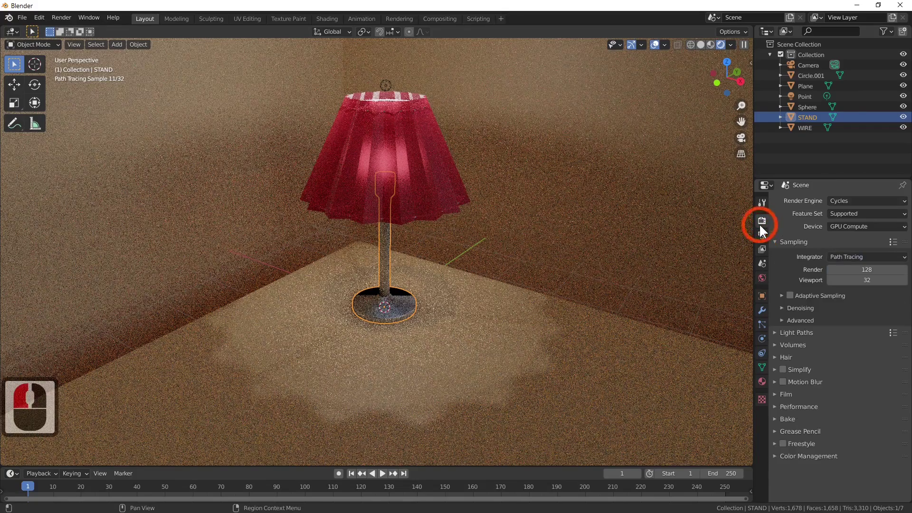
left_click(788, 308)
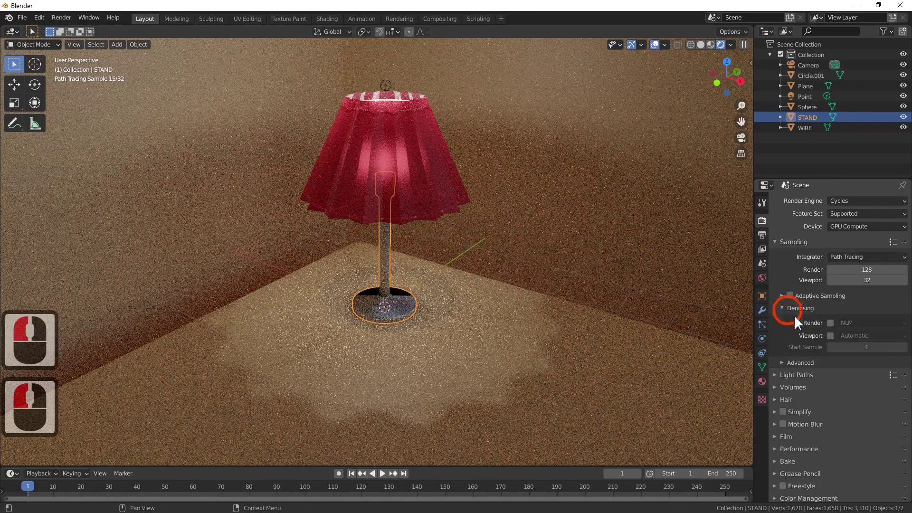
left_click(830, 334)
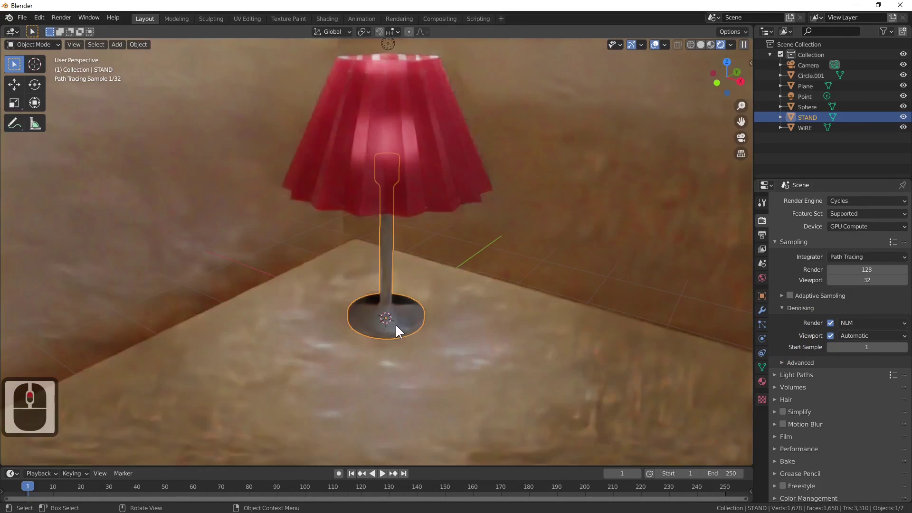
Set the anisotropy of the stand's METAL material to 1.000.
left_click(395, 323)
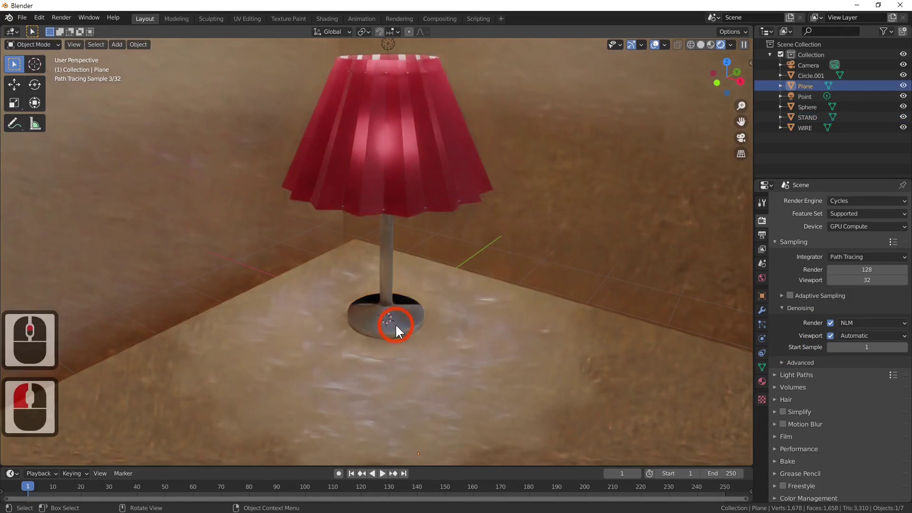
left_click(403, 317)
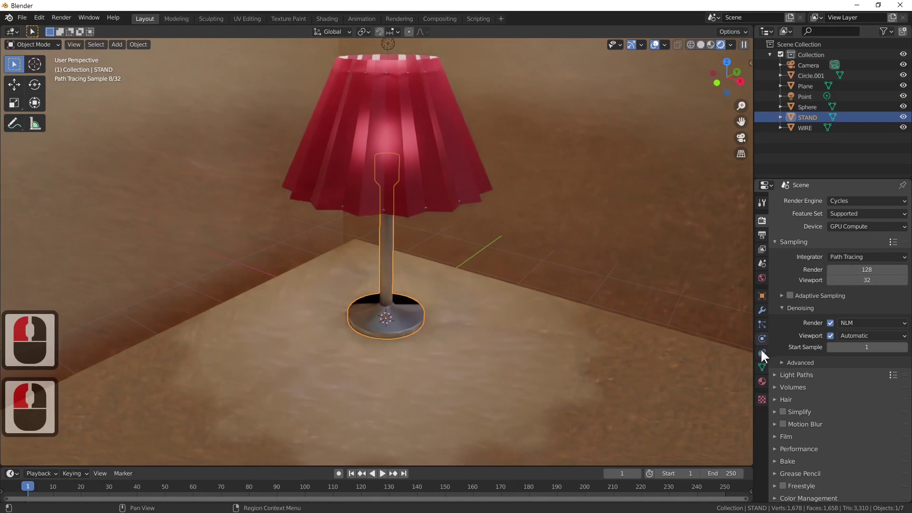
left_click(762, 379)
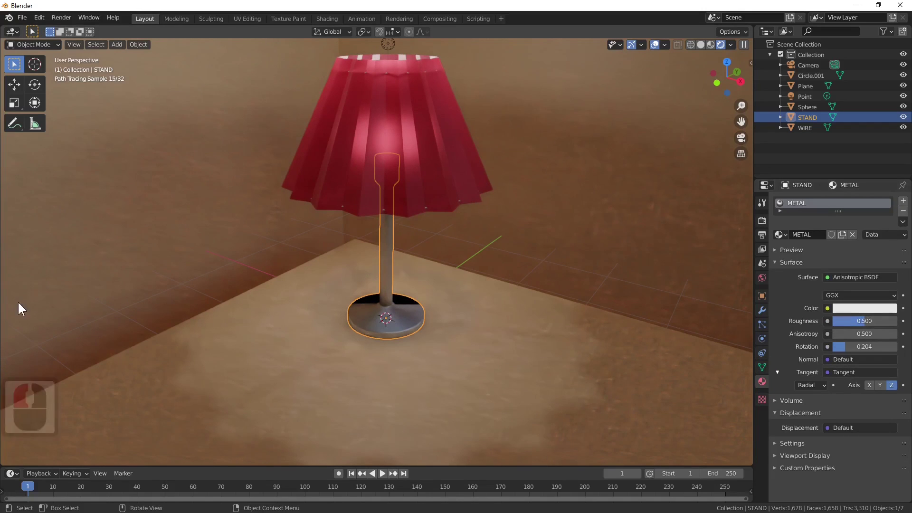
double_click(117, 265)
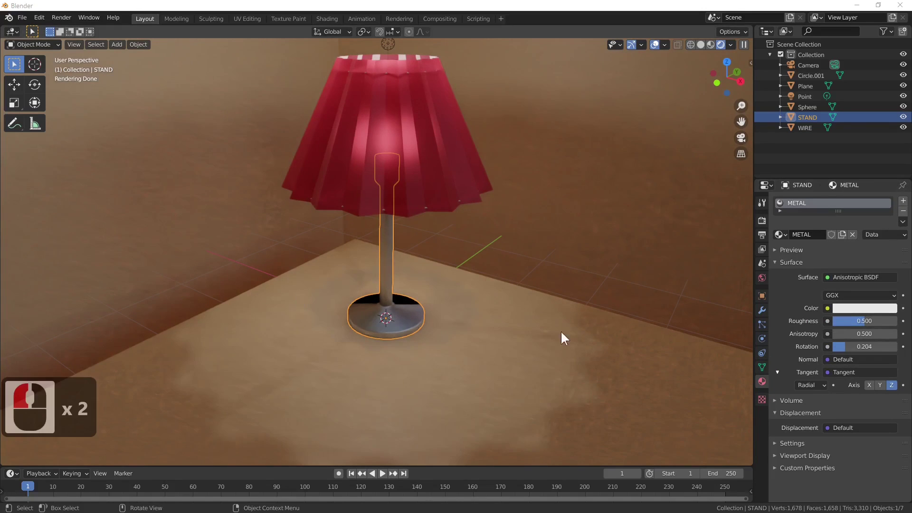
left_click_drag(838, 333, 854, 333)
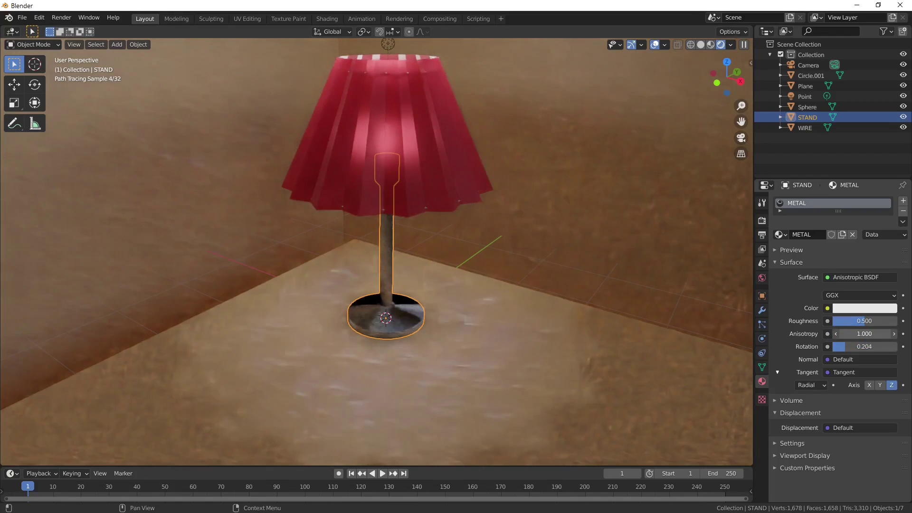
left_click(430, 326)
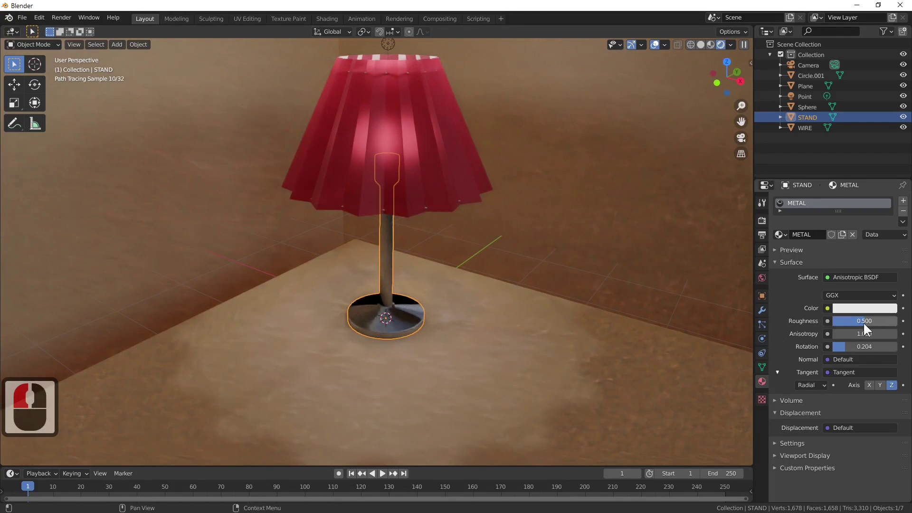
Set the METAL material's roughness to about 0.318 and its color to a light orange.
left_click_drag(862, 321, 855, 319)
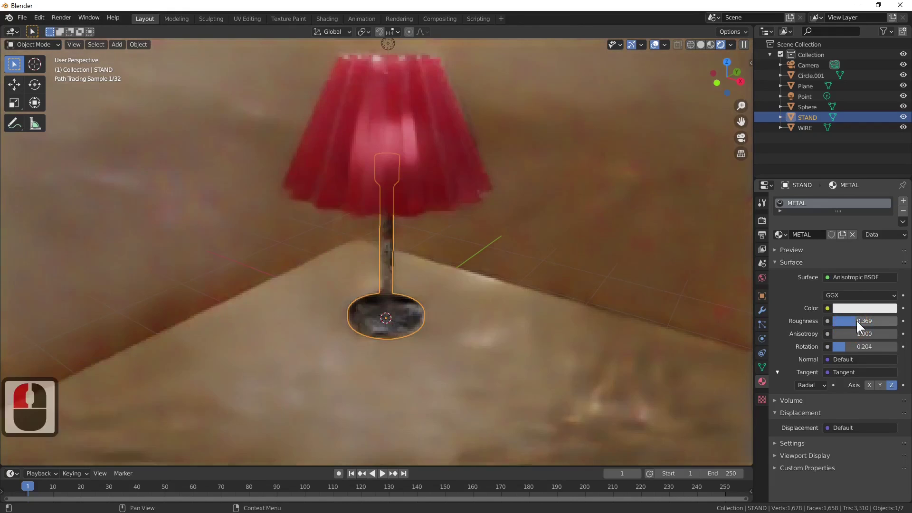
left_click(859, 308)
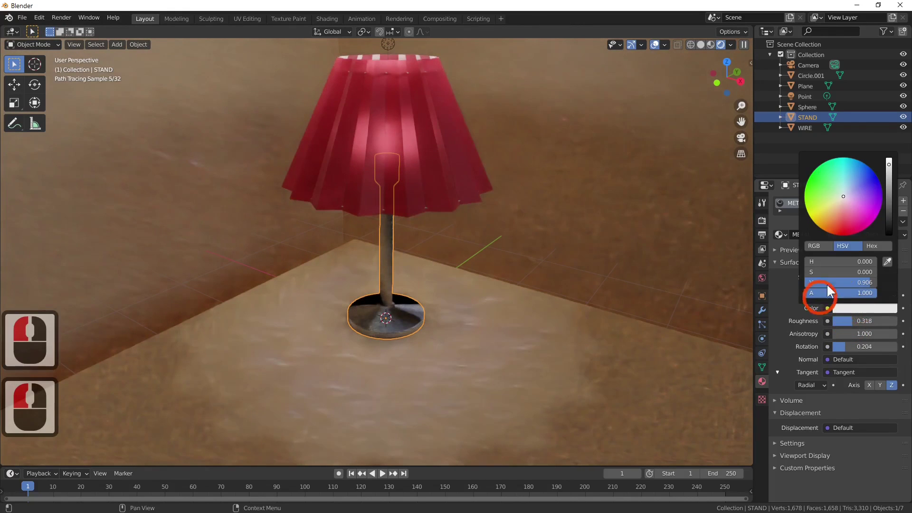
left_click(836, 206)
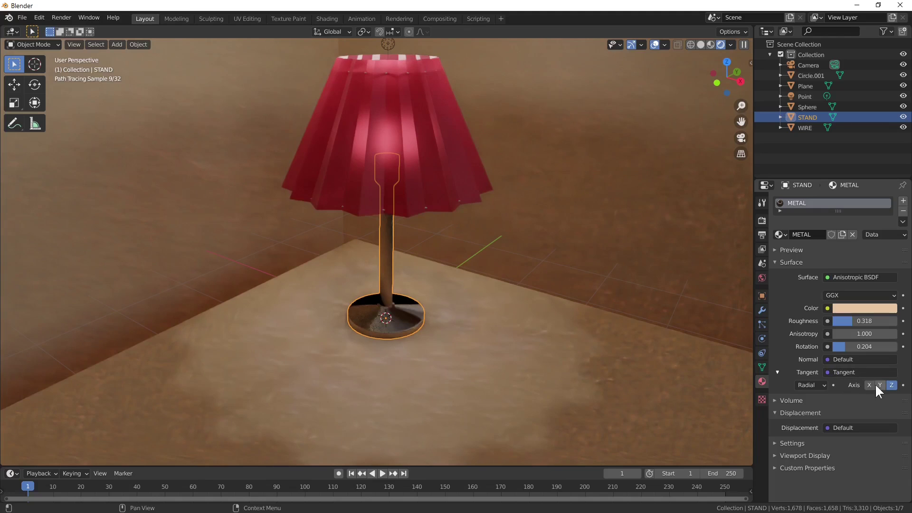
Try UV Map as the METAL material's tangent direction type and switch it back to Radial.
left_click(825, 384)
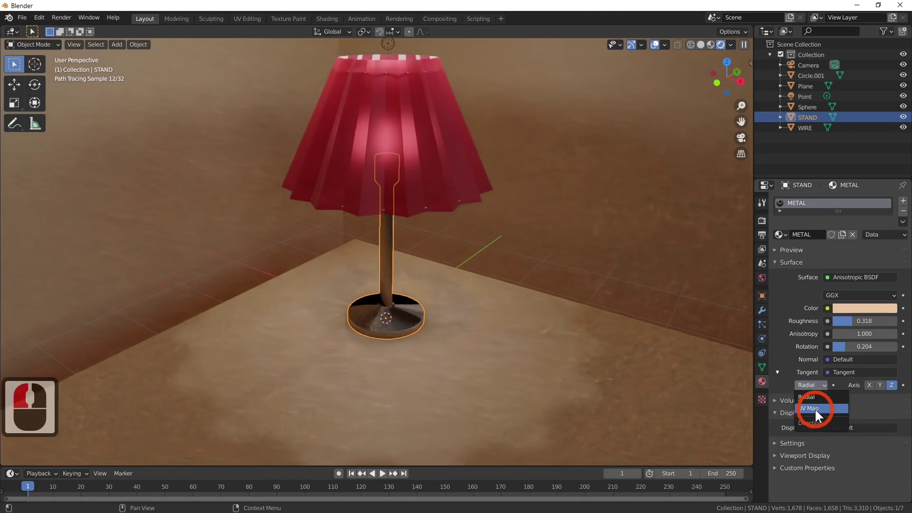
left_click(814, 409)
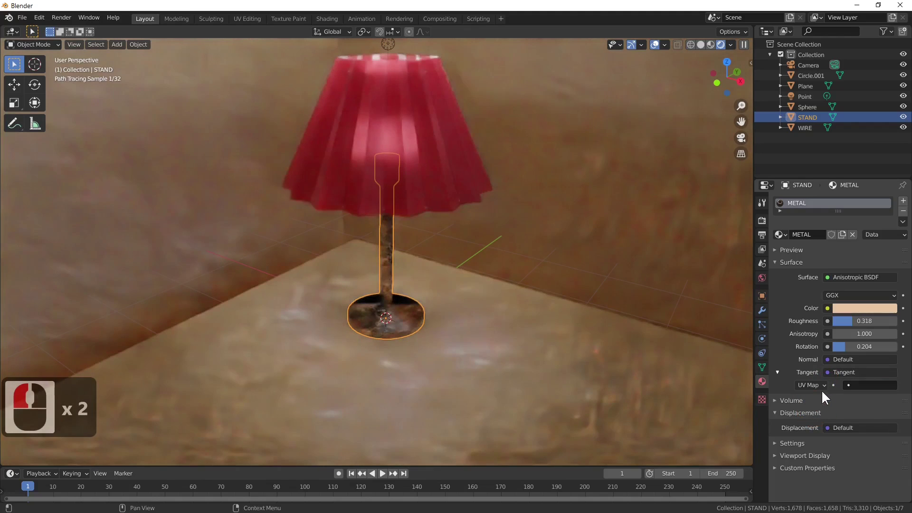
left_click(820, 384)
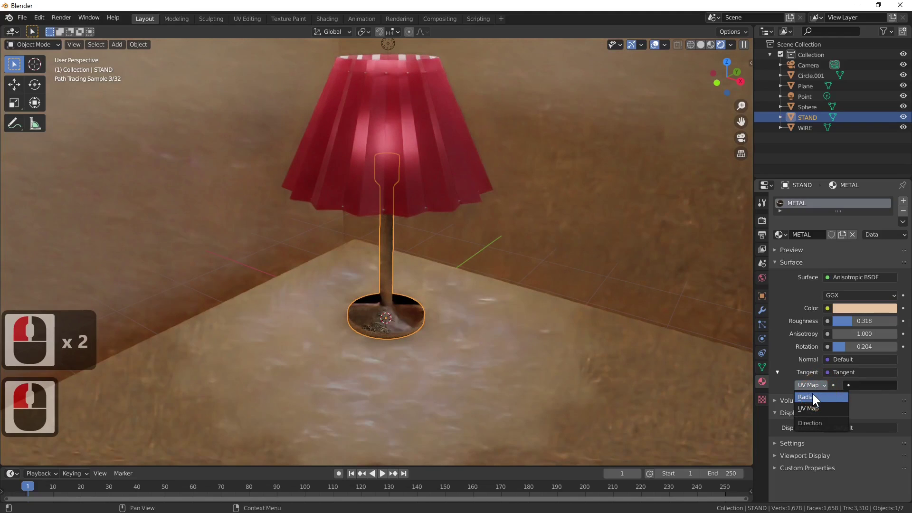
left_click(812, 396)
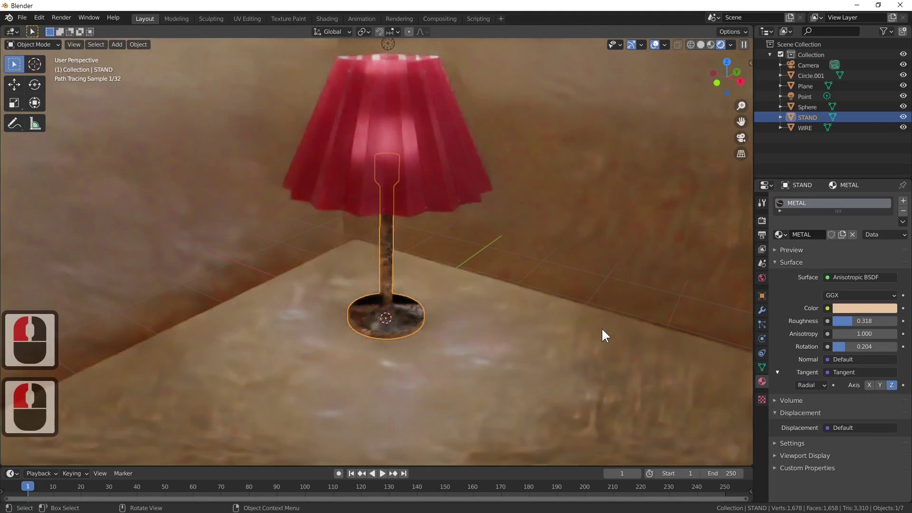
Render the lamp scene through the camera, inspect the image and return to the 3D view.
key("KP_0")
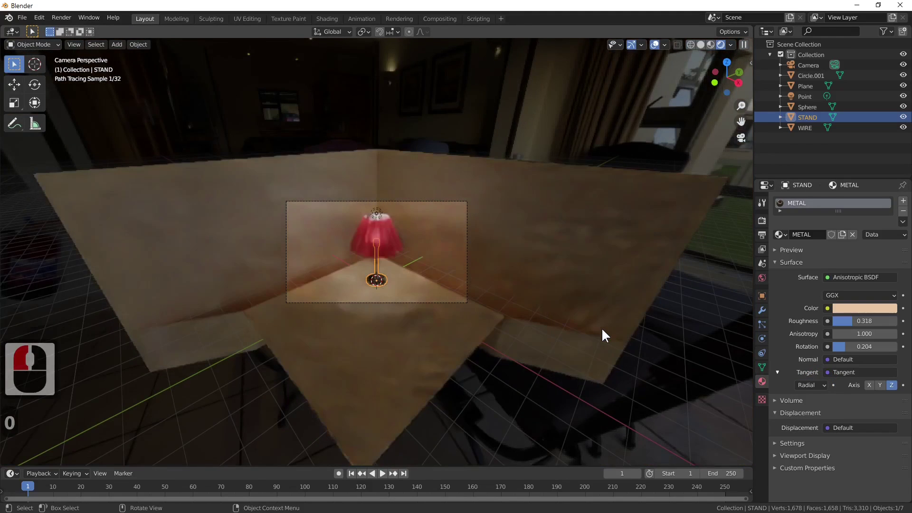
key("F12")
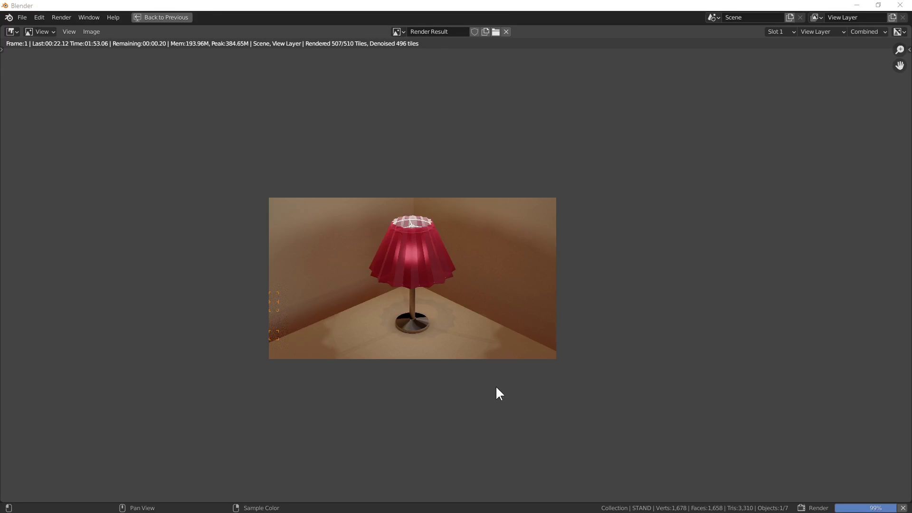
key("Escape")
left_click(495, 386)
key("Escape")
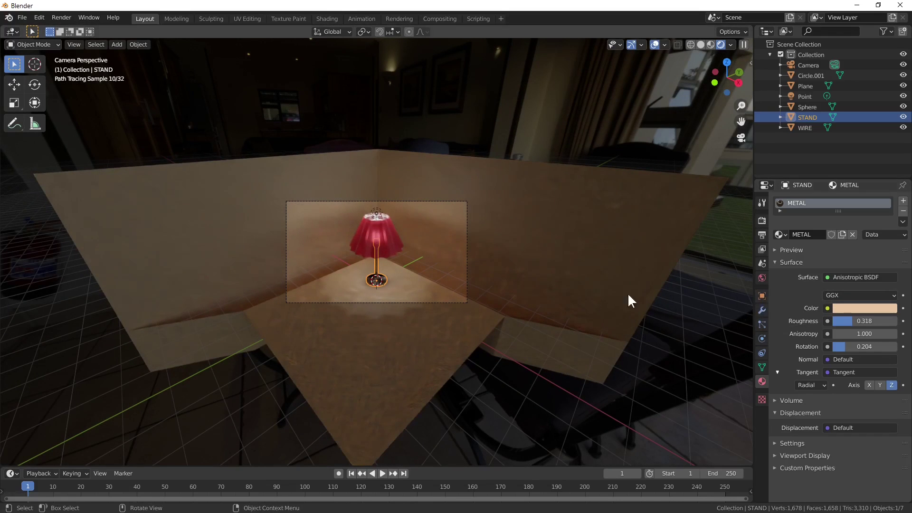
Set the world background strength to 0.01 while looking through the camera.
scroll(468, 307, "up", 2)
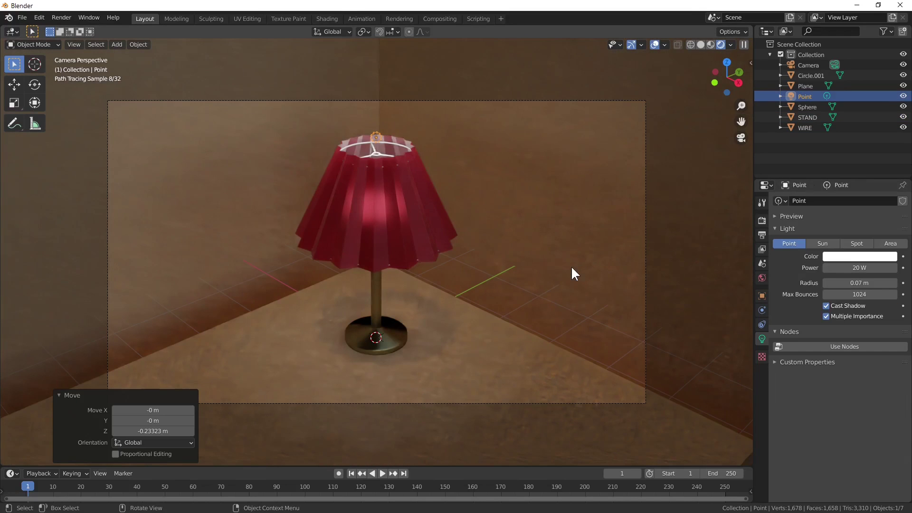
left_click(762, 275)
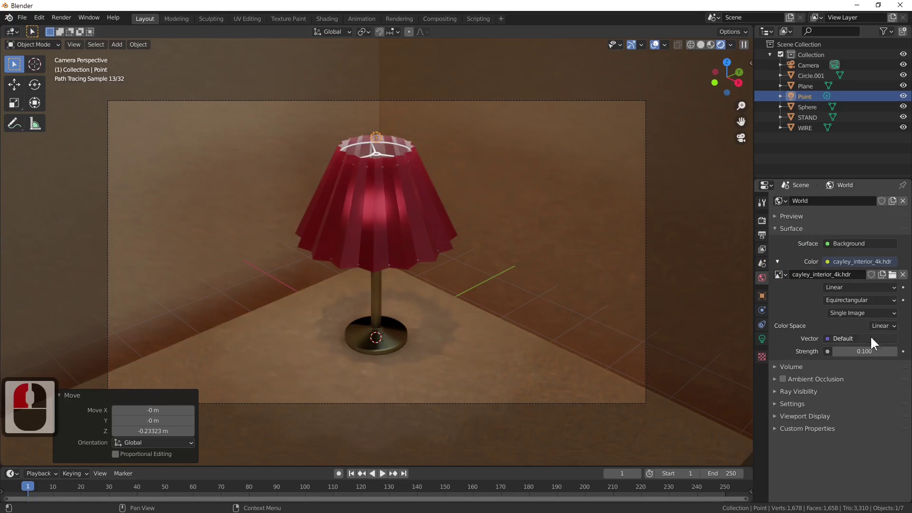
left_click(863, 351)
left_click(863, 351)
type(".01")
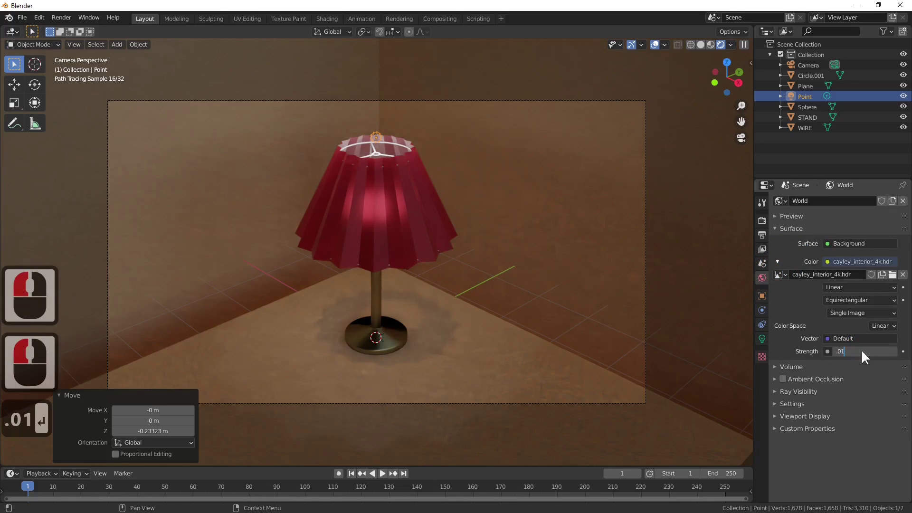
key("Return")
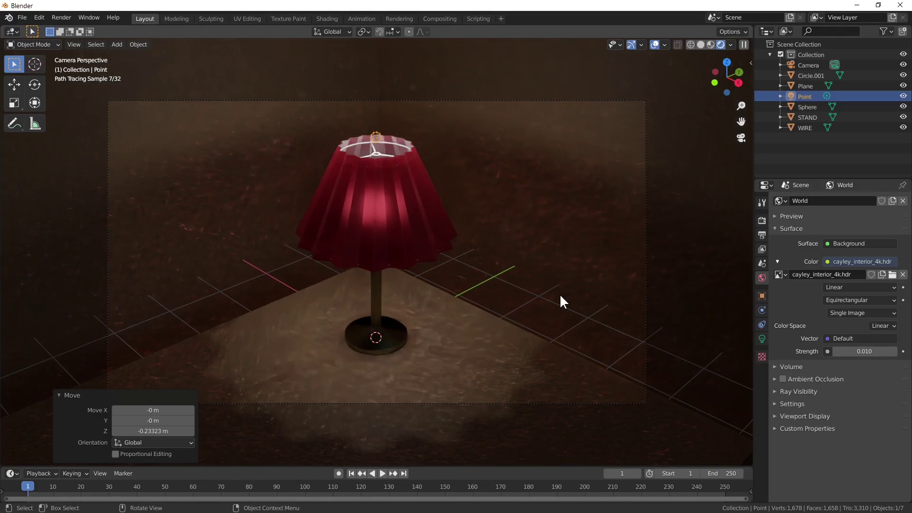
Render the scene again with the dimmer world lighting and close the render result.
key("F12")
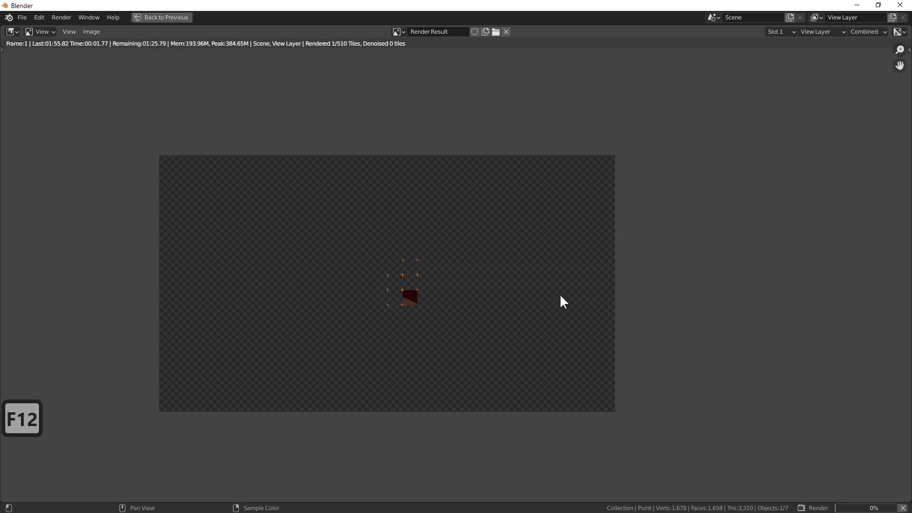
left_click(69, 31)
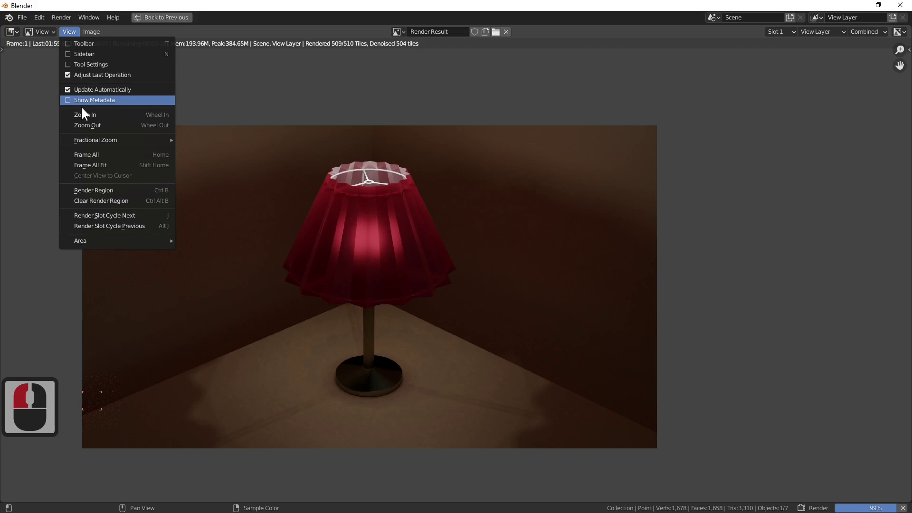
key("Escape")
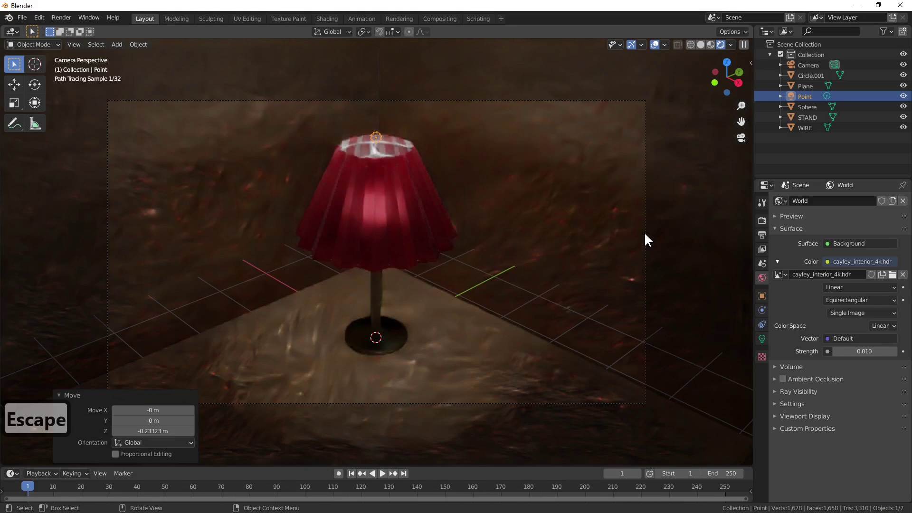
Switch the viewport to solid shading and open the stand's mesh for editing.
left_click(701, 45)
middle_click_drag(689, 56, 675, 70)
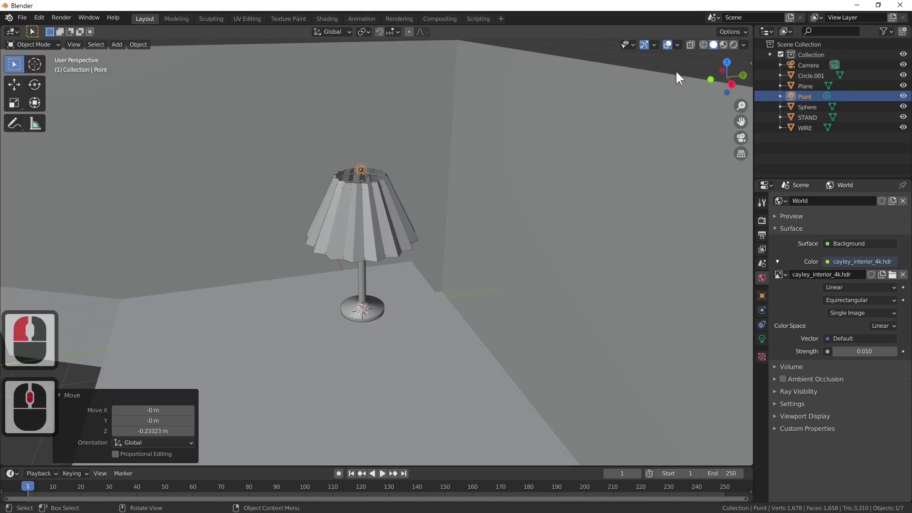
middle_click_drag(474, 253, 402, 278)
scroll(386, 292, "up", 1)
scroll(386, 291, "down", 1)
scroll(386, 291, "up", 3)
scroll(386, 292, "down", 1)
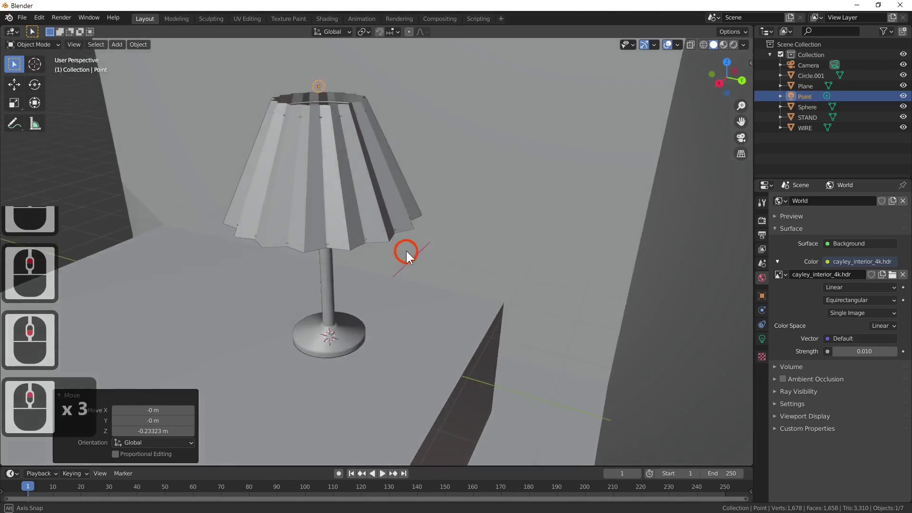
scroll(406, 251, "up", 3)
scroll(393, 271, "down", 3)
scroll(409, 328, "up", 2)
scroll(397, 333, "down", 3)
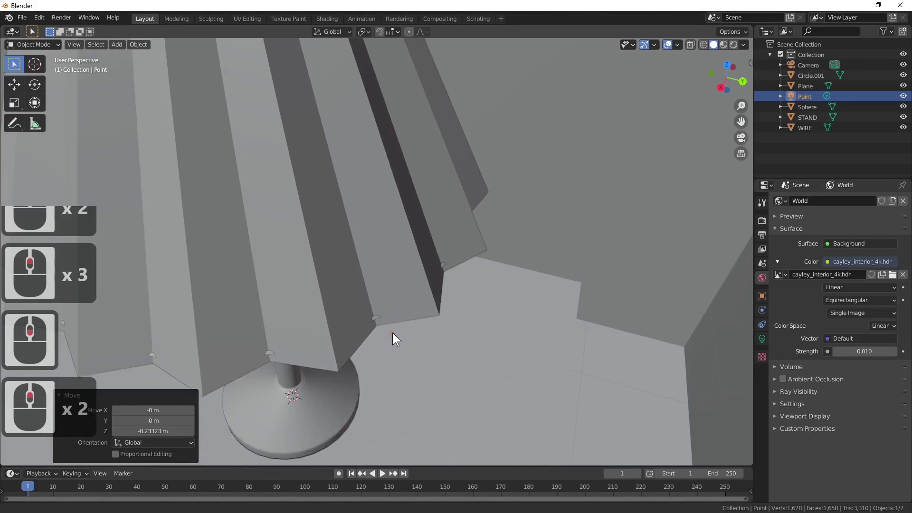
middle_click_drag(399, 172, 346, 244, "shift")
left_click(337, 250)
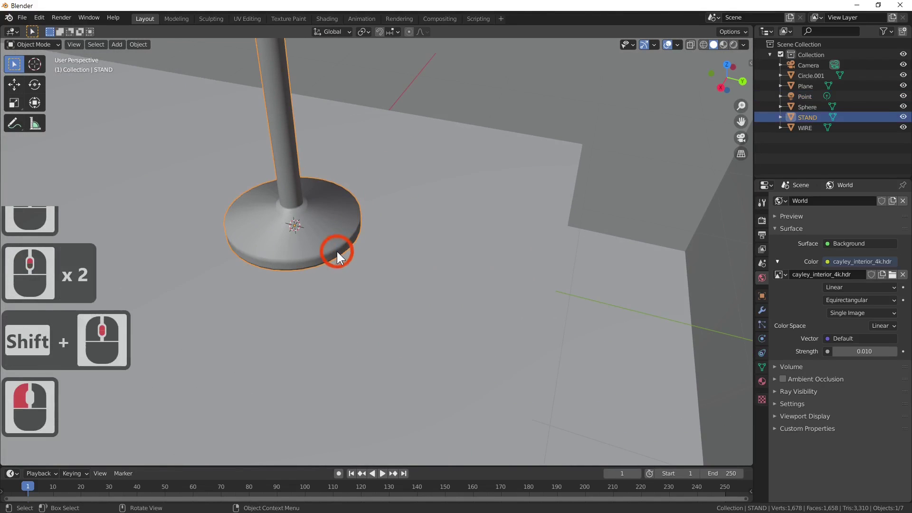
key("Tab")
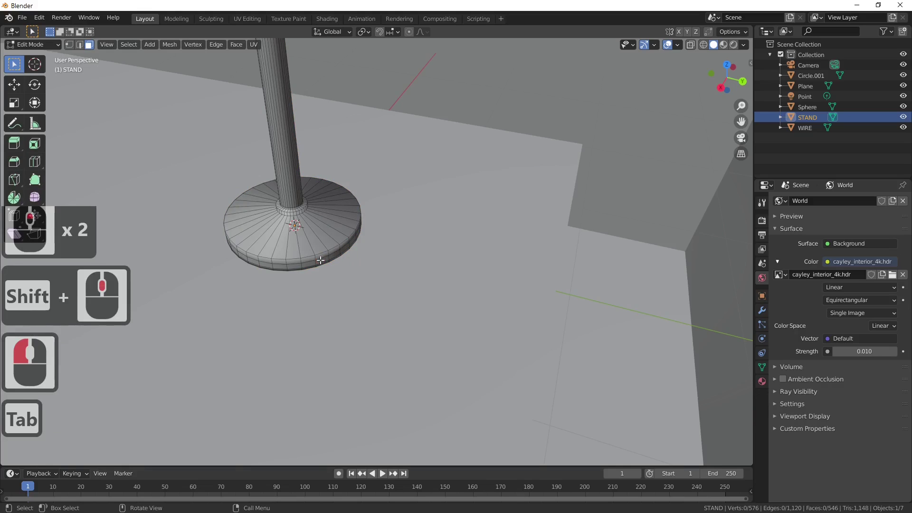
Extrude a single face on the rim of the stand's base outward by about 2.07 m.
left_click(322, 260)
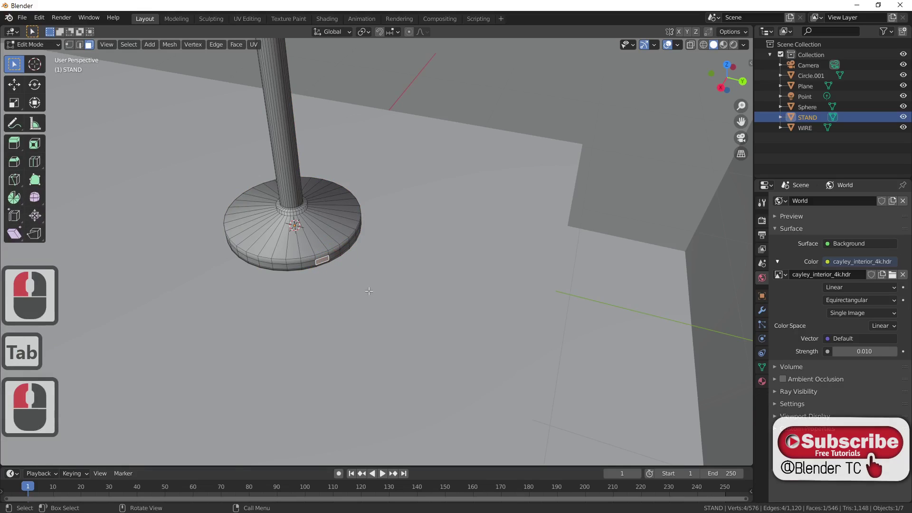
key("e")
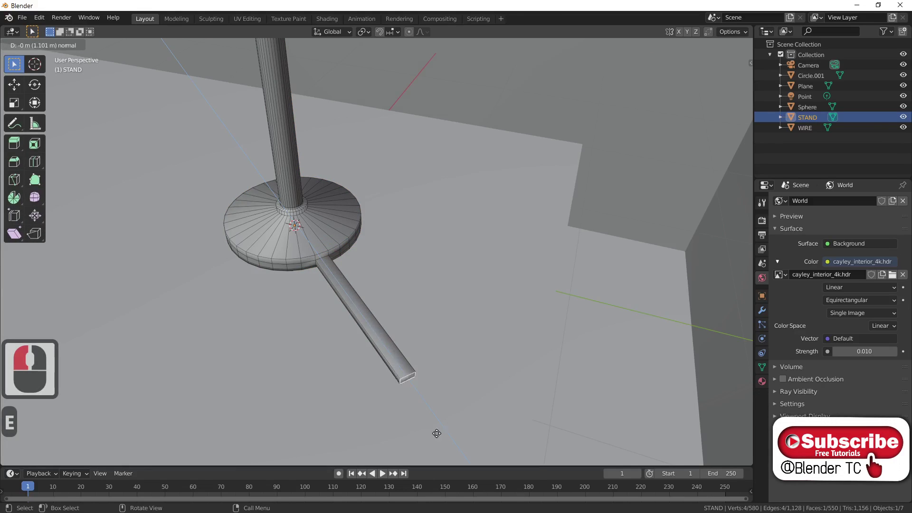
left_click(564, 157)
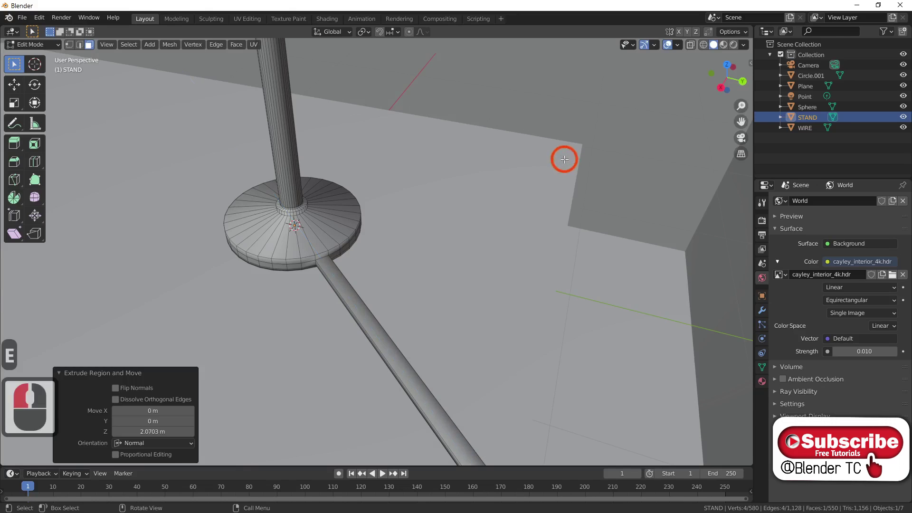
Move the cord's free end face about 0.41 m in X, 0.82 m in Y and −0.79 m in Z, and raise it back about 0.78 m.
scroll(564, 157, "down", 4)
key("g")
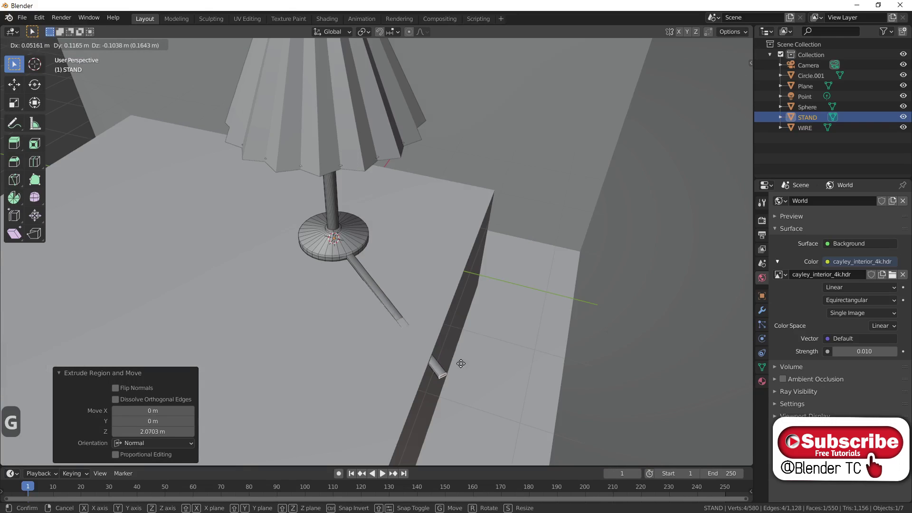
left_click(505, 439)
middle_click_drag(534, 376, 546, 315)
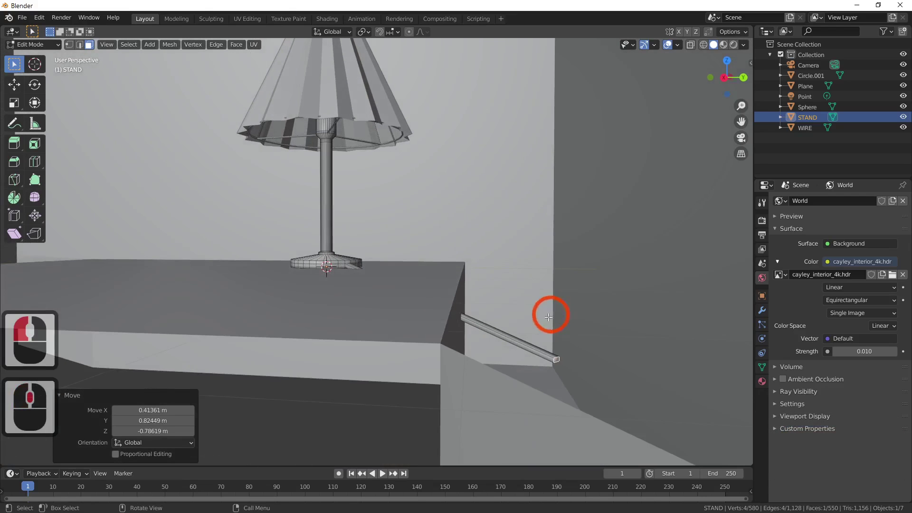
key("g")
key("z")
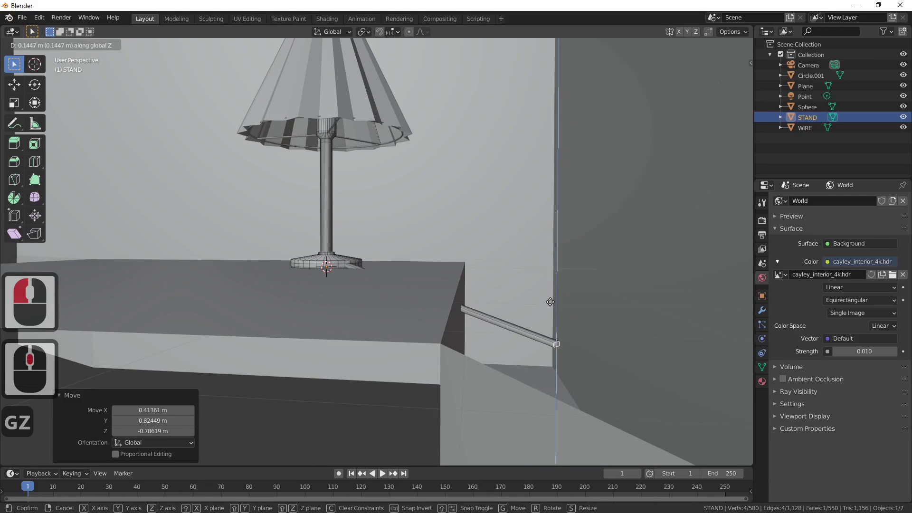
left_click(570, 234)
middle_click_drag(570, 234, 535, 332)
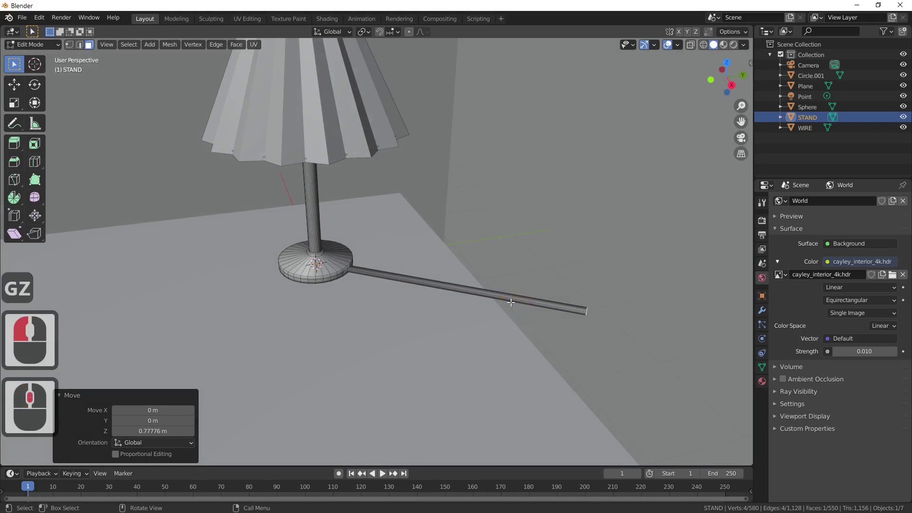
Add 44 loop cuts along the length of the cord.
left_click(507, 295)
key("ctrl+r")
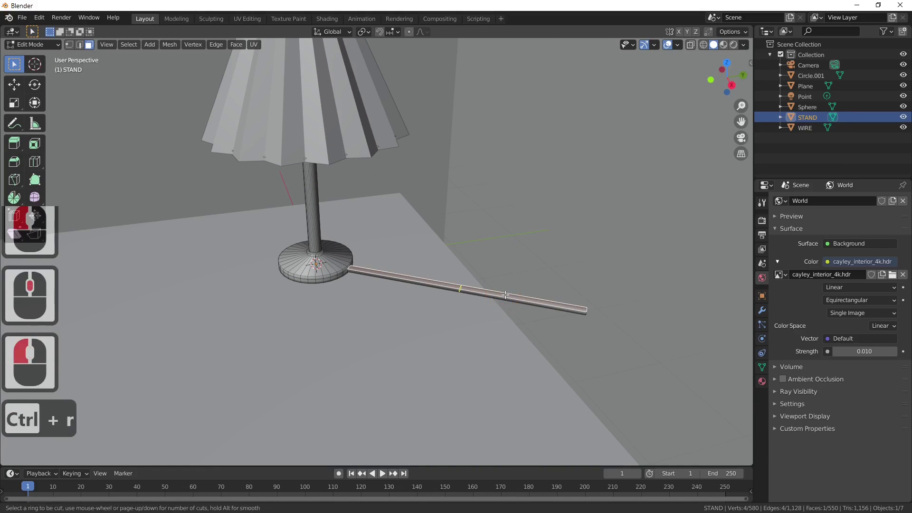
scroll(505, 295, "up", 15)
scroll(505, 294, "up", 14)
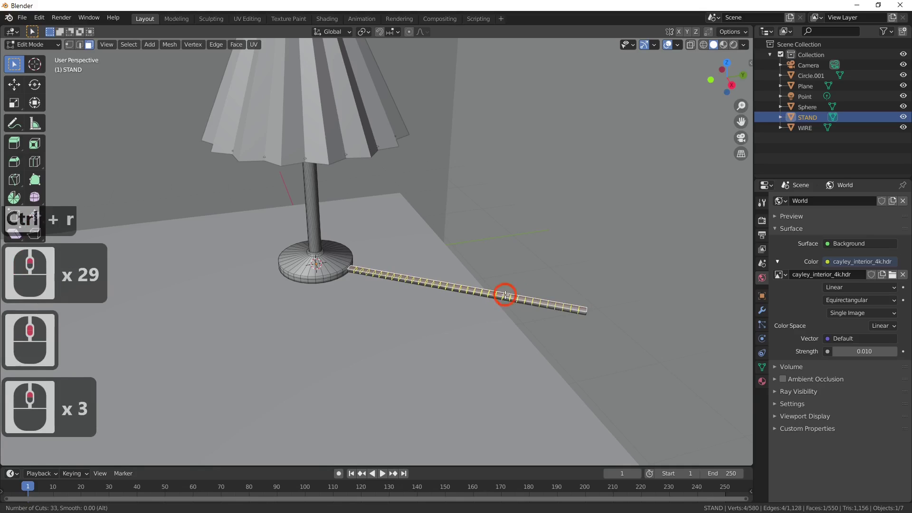
scroll(505, 295, "up", 14)
left_click_drag(573, 296, 571, 272)
scroll(590, 281, "up", 2)
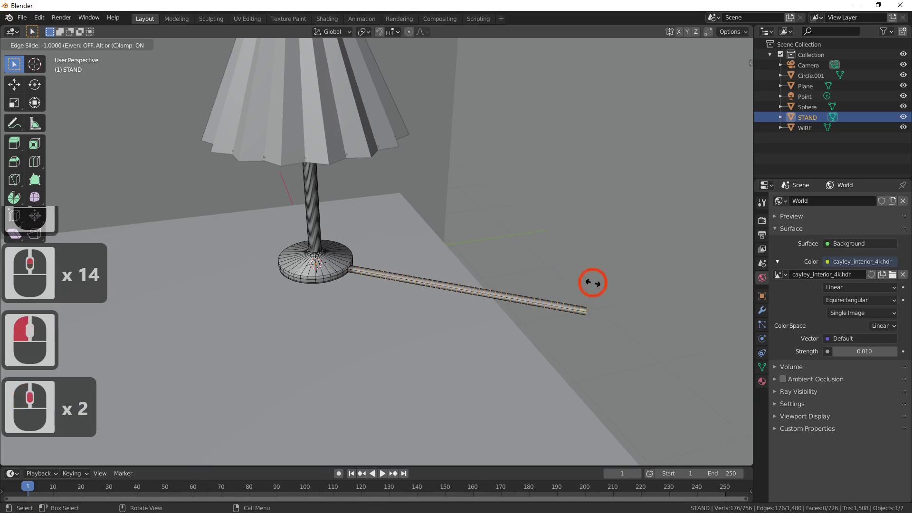
left_click(586, 298)
Try to lower a single edge at the cord's free end along Z, and undo the move.
left_click(577, 309)
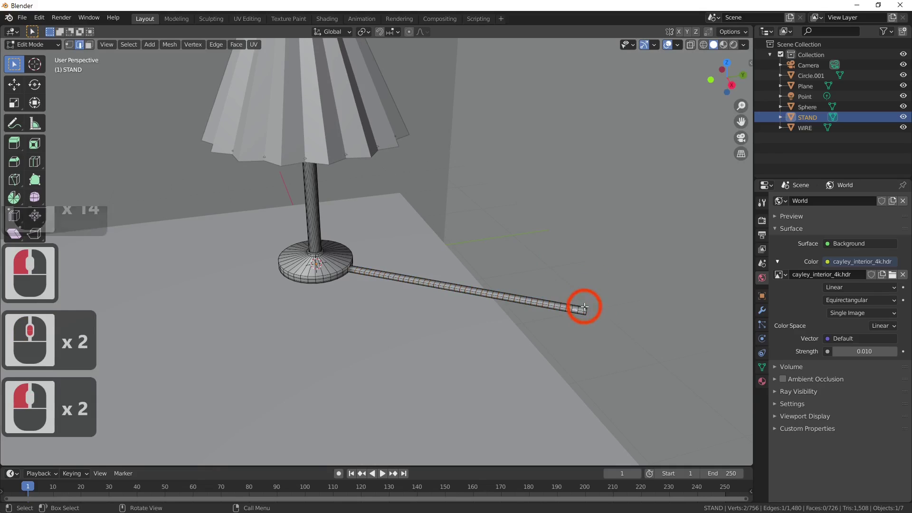
key("g")
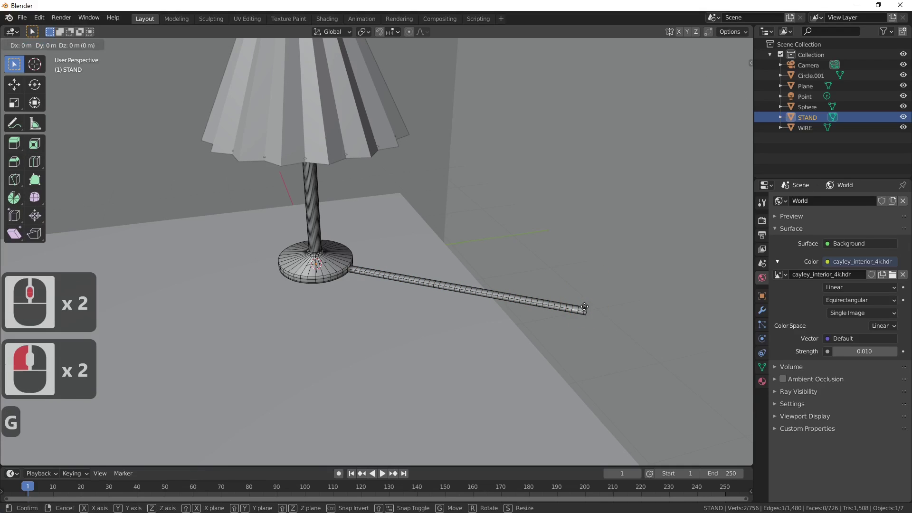
key("z")
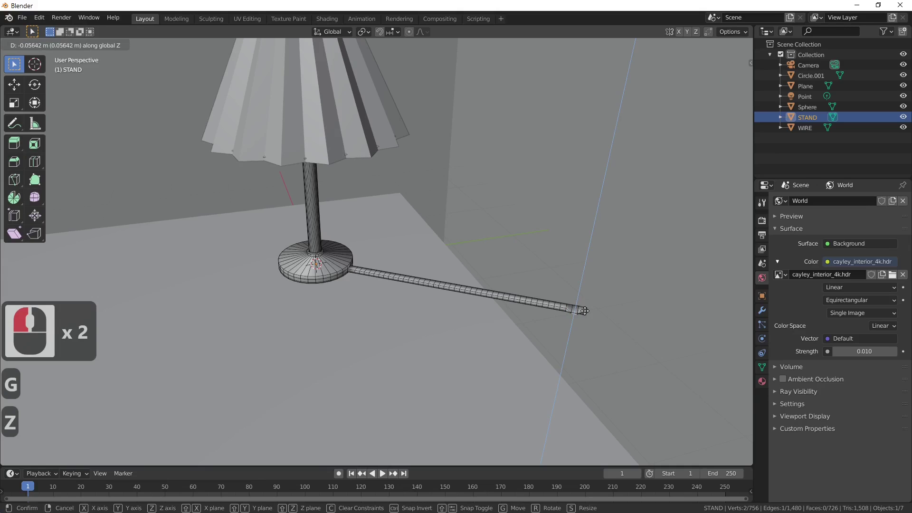
left_click(584, 312)
key("ctrl+z")
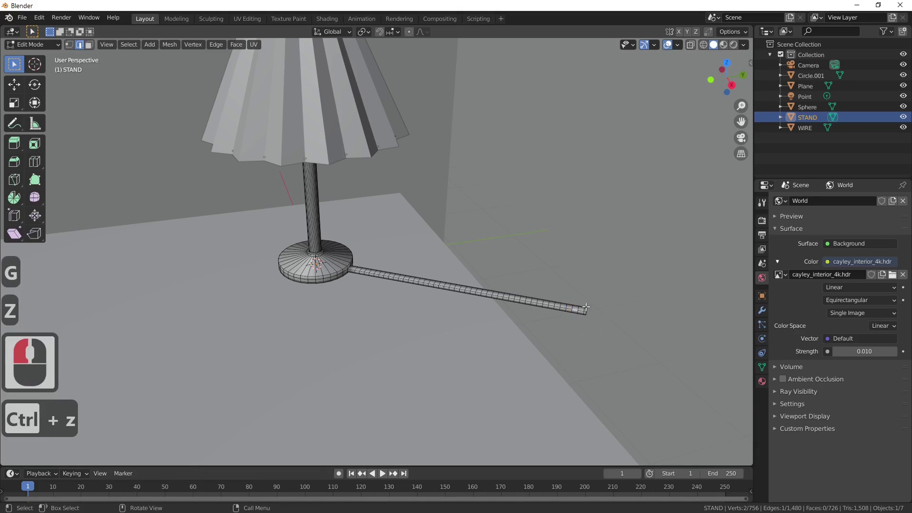
Enable proportional editing and lower the edge near the cord's free end about 0.72 m along Z with Smooth falloff and size 1.00.
left_click(409, 32)
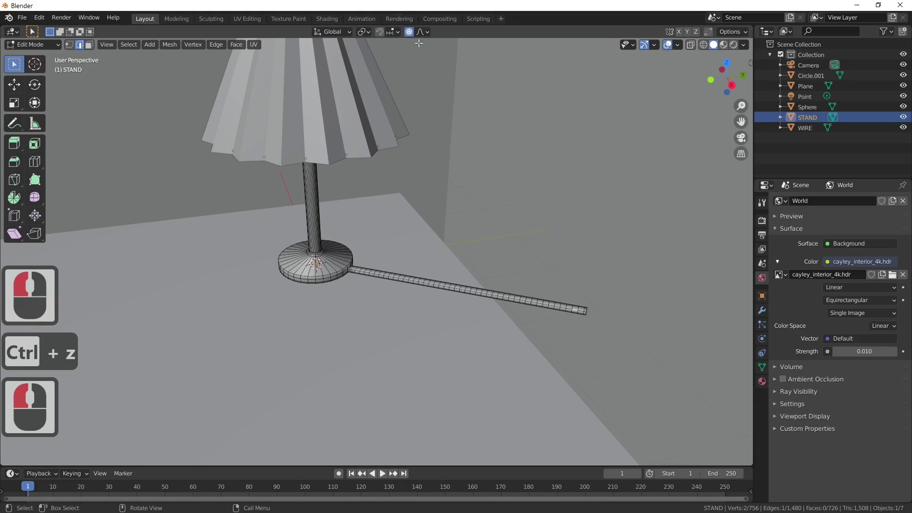
left_click(576, 307)
key("g")
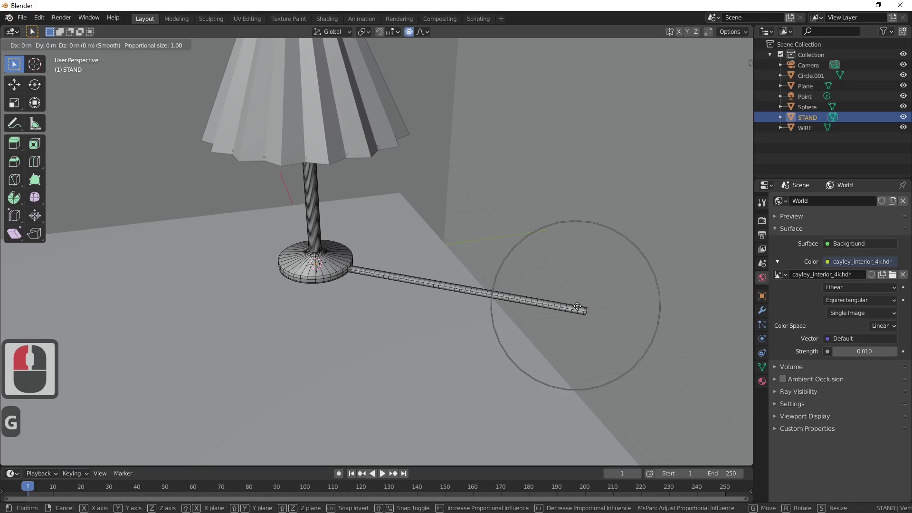
key("z")
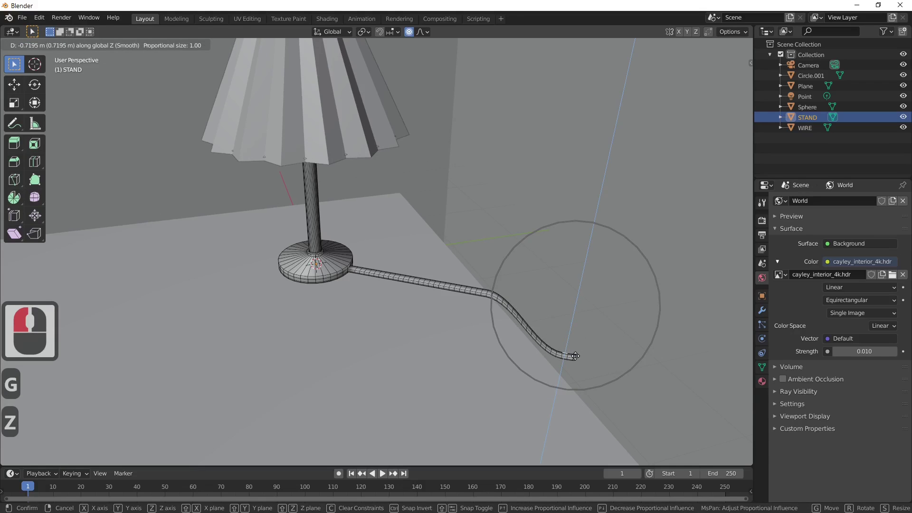
left_click(575, 356)
Lower the cord's tip a further 0.22 m or so along Z with proportional editing so it droops over the table edge.
left_click(584, 357)
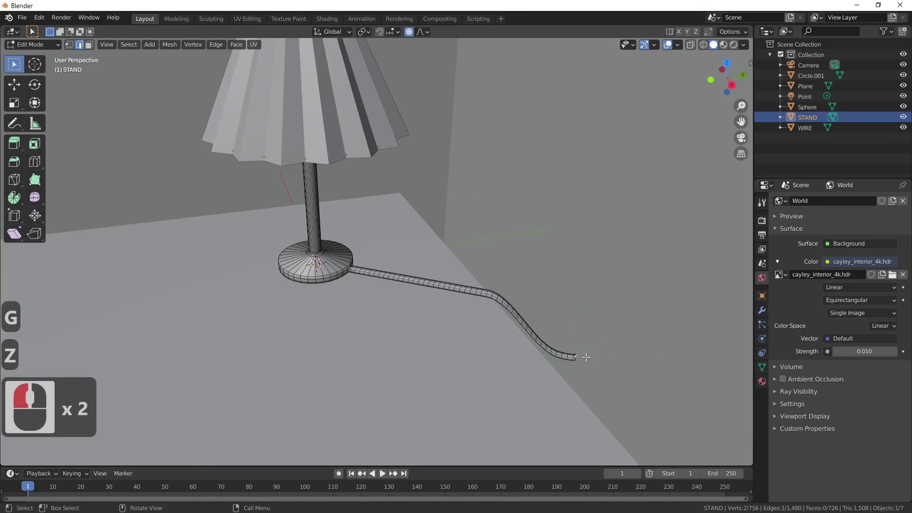
key("g")
key("z")
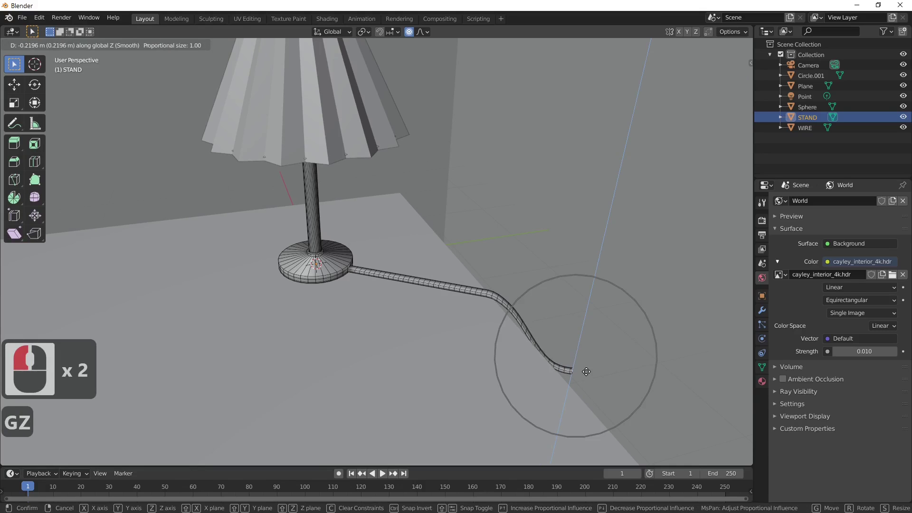
left_click(586, 372)
middle_click_drag(382, 365, 484, 237)
Bend the middle of the cord by moving an edge about −0.5 m along X with proportional editing while looking through the camera.
key("KP_0")
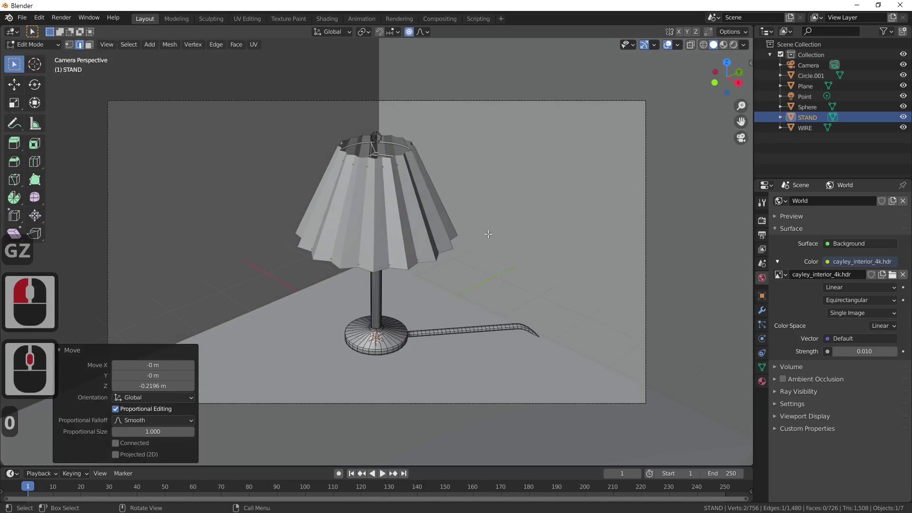
left_click(465, 330)
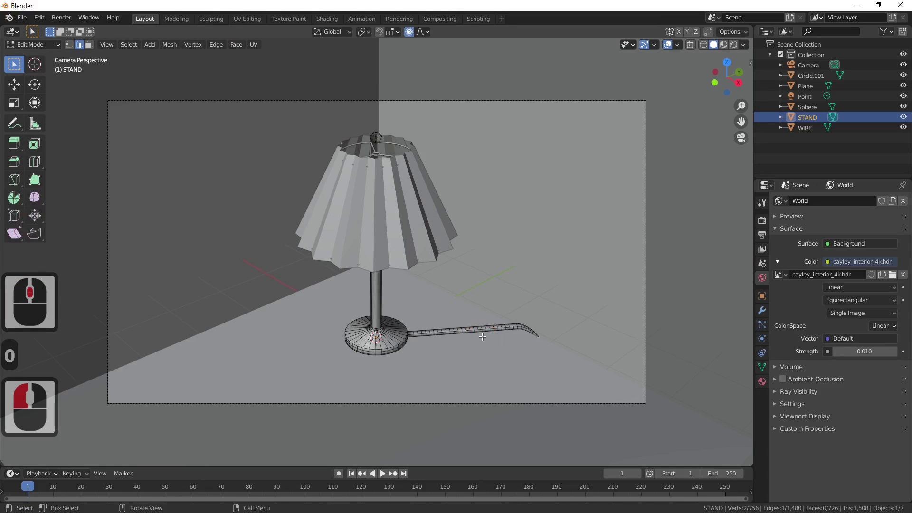
key("g")
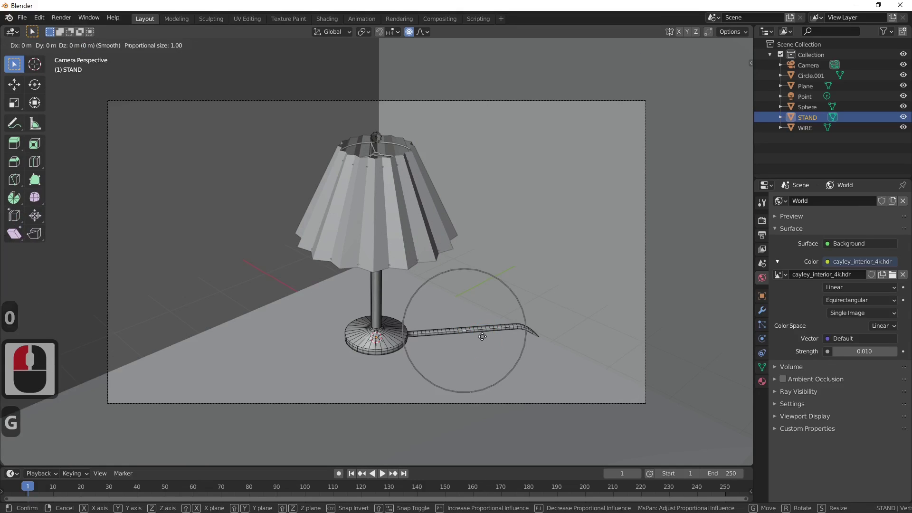
key("x")
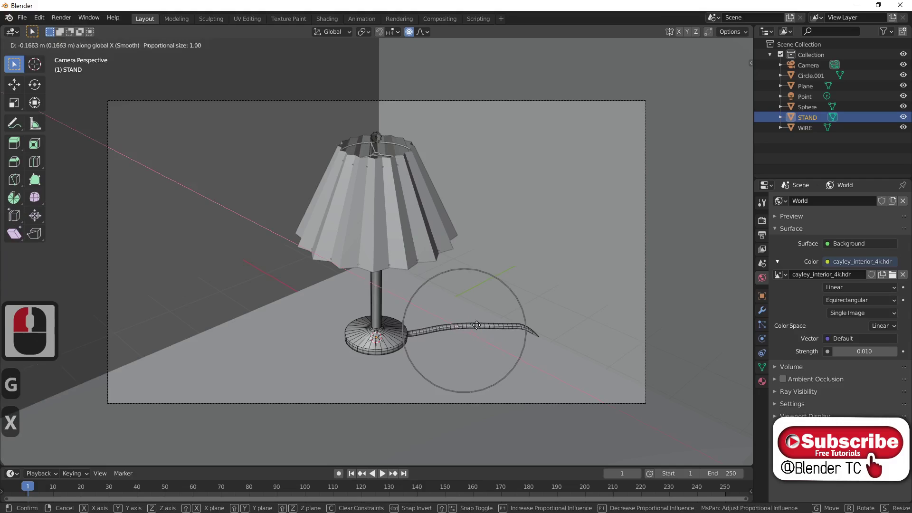
left_click(477, 320)
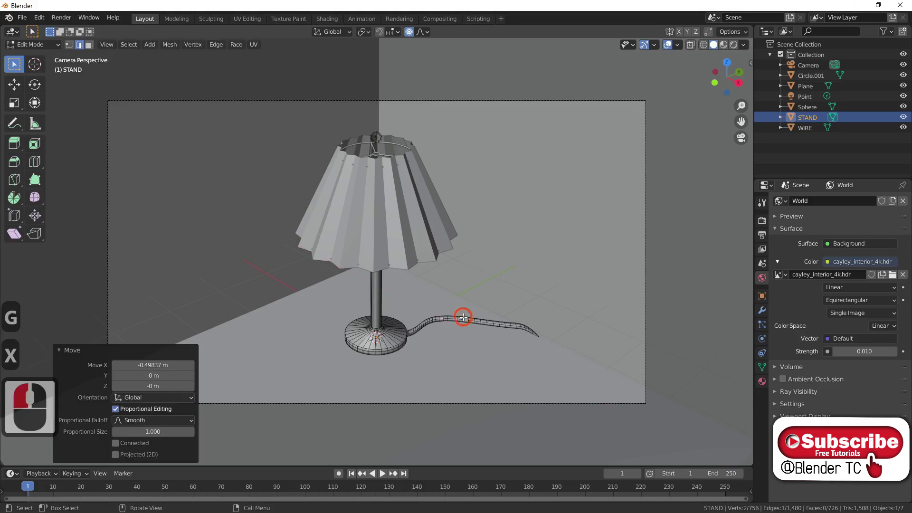
Move an edge farther along the cord about 0.27 m along Y with proportional editing, and leave mesh editing.
left_click(493, 324)
key("g")
key("y")
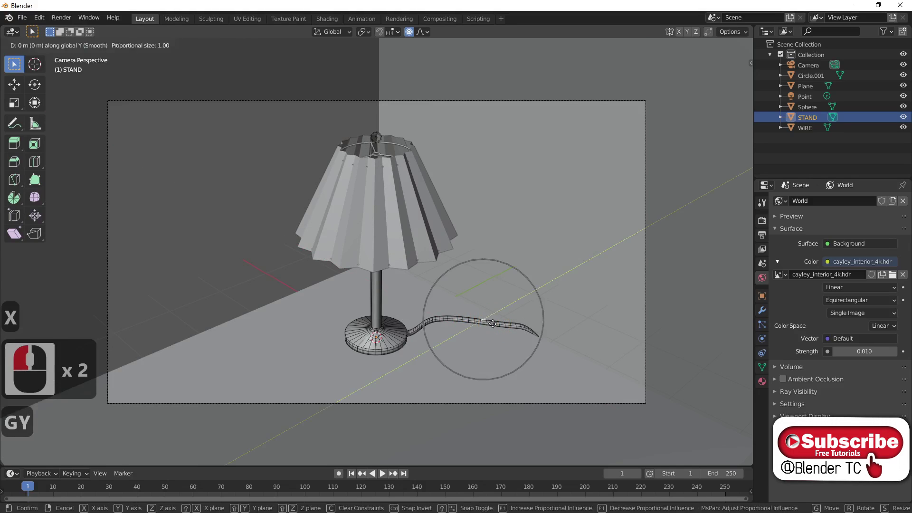
left_click(501, 320)
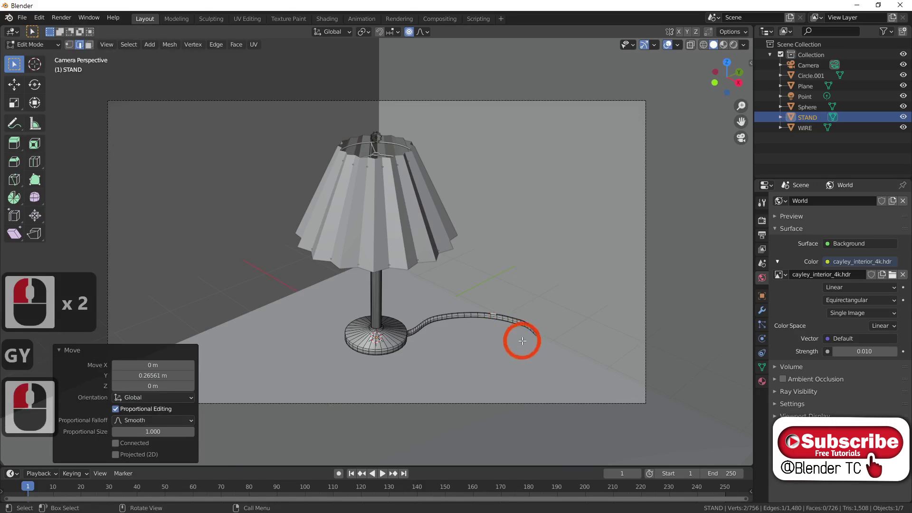
key("Tab")
Reopen the stand's mesh for editing and select the whole cord by growing the selection from an edge near its bend.
middle_click_drag(522, 340, 561, 336)
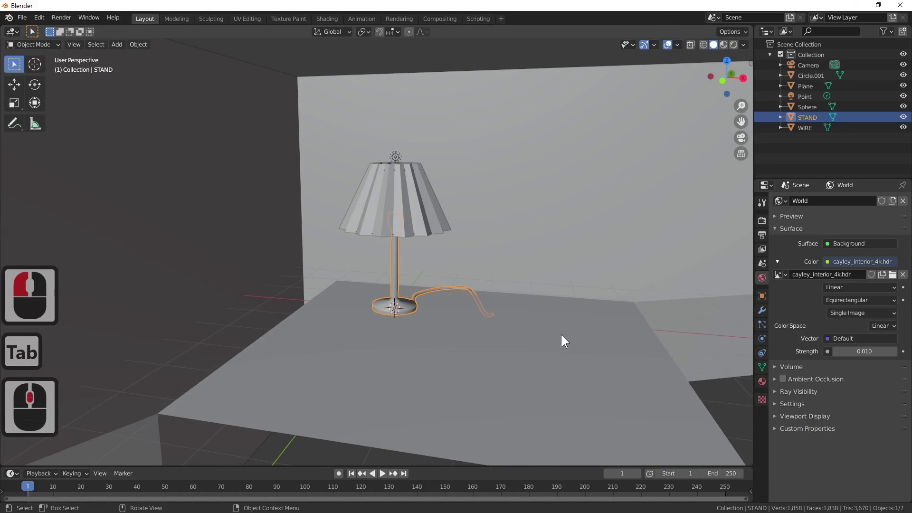
scroll(527, 337, "up", 4)
key("Tab")
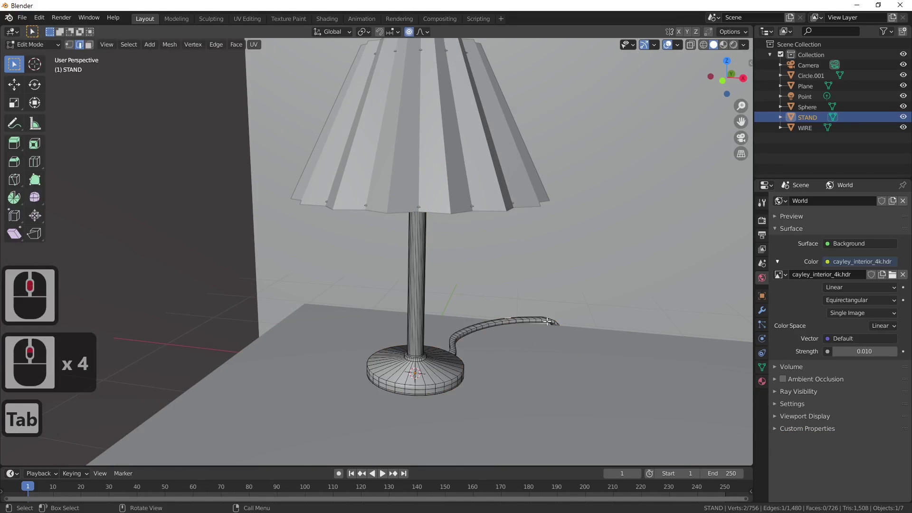
left_click(552, 321)
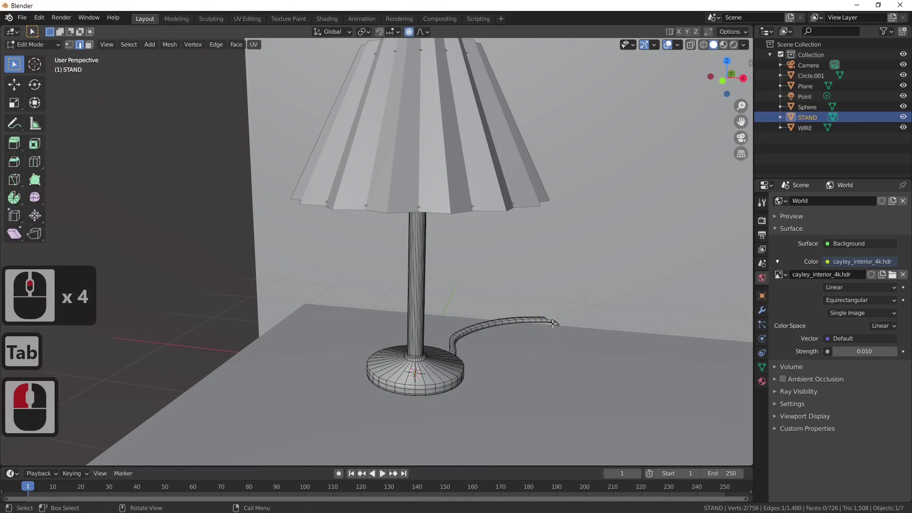
key("ctrl+KP_Add")
key("ctrl+KP_Add")
key("ctrl+KP_Add")
key("ctrl+KP_Add")
key("ctrl+KP_Add")
key("ctrl+KP_Add")
key("ctrl+KP_Add")
key("ctrl+KP_Add")
key("ctrl+KP_Add")
key("ctrl+KP_Add")
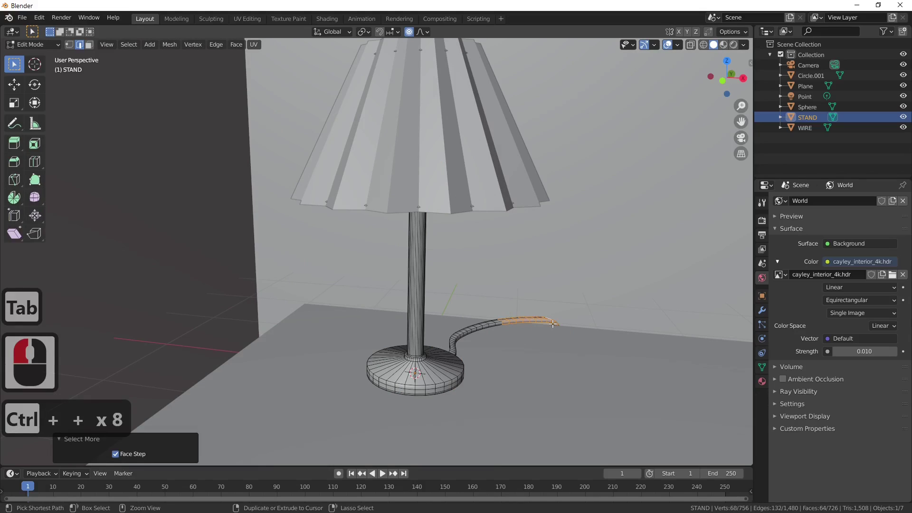
key("ctrl+KP_Add")
key("ctrl+KP_Add")
key("ctrl+KP_Add")
key("ctrl+KP_Add")
key("ctrl+KP_Add")
key("ctrl+KP_Add")
key("ctrl+KP_Add")
key("ctrl+KP_Add")
key("ctrl+KP_Add")
key("ctrl+KP_Add")
key("ctrl+KP_Add")
key("ctrl+KP_Add")
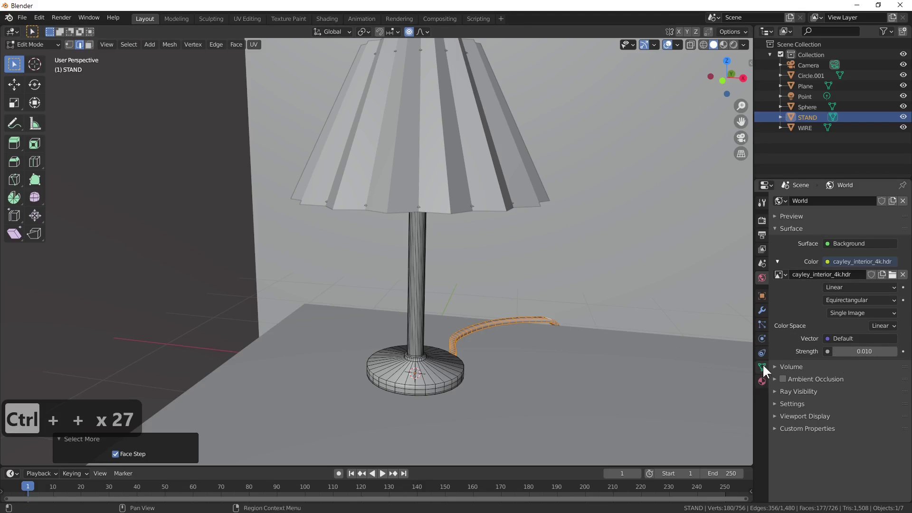
Add a second material slot with a new material to the stand, assign it to the selected cord faces and leave mesh editing.
left_click(762, 381)
left_click(833, 223)
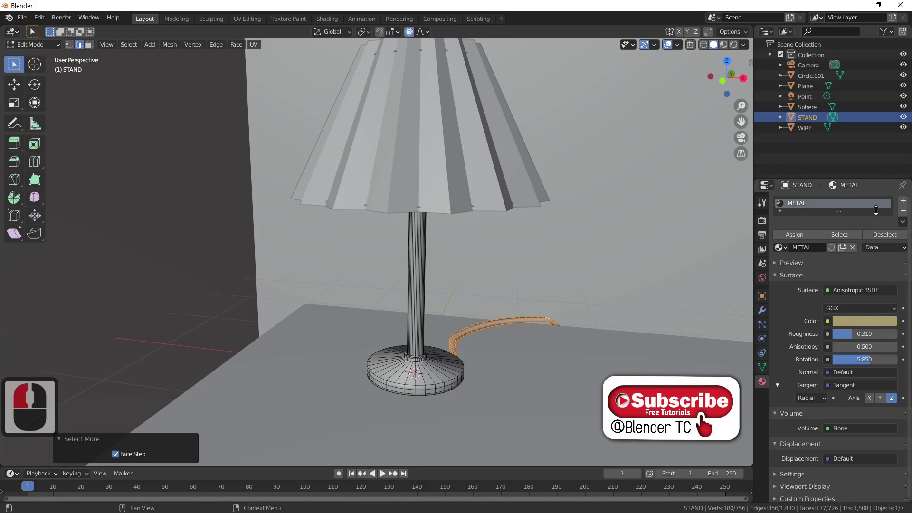
left_click(903, 201)
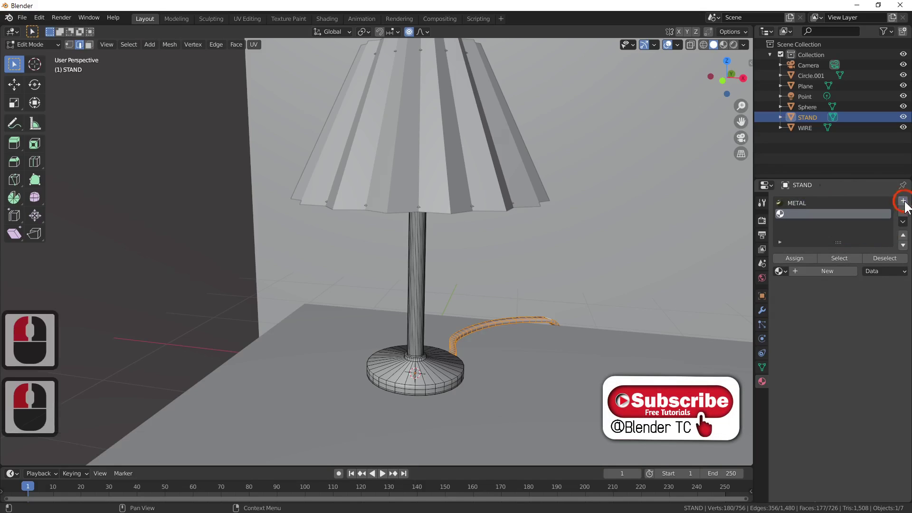
left_click(831, 270)
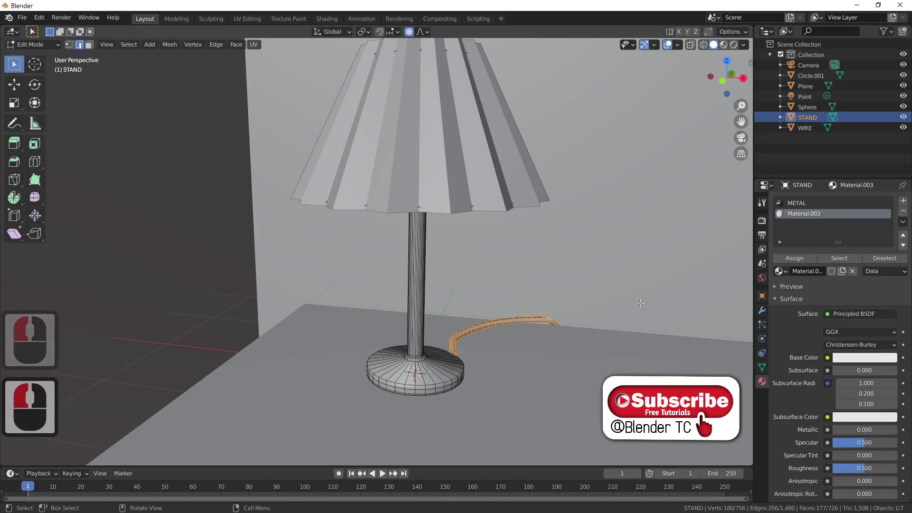
left_click(804, 257)
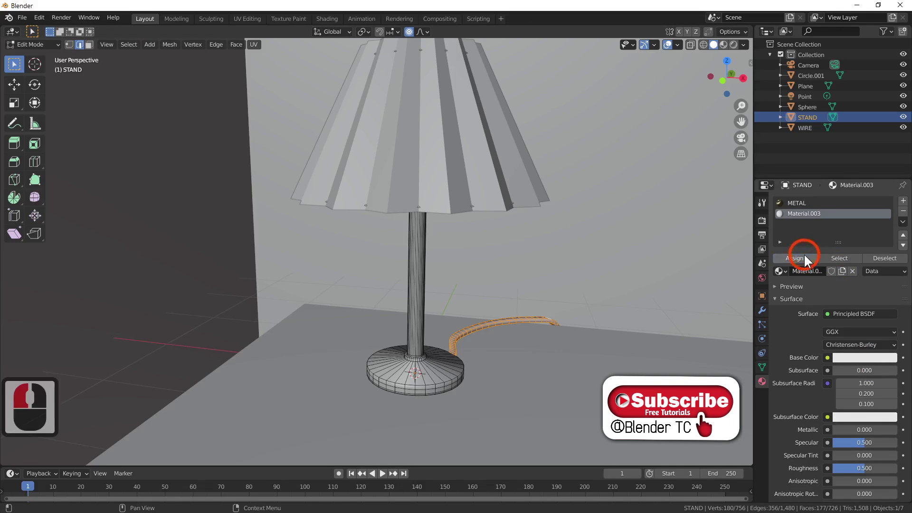
left_click(352, 376)
key("Tab")
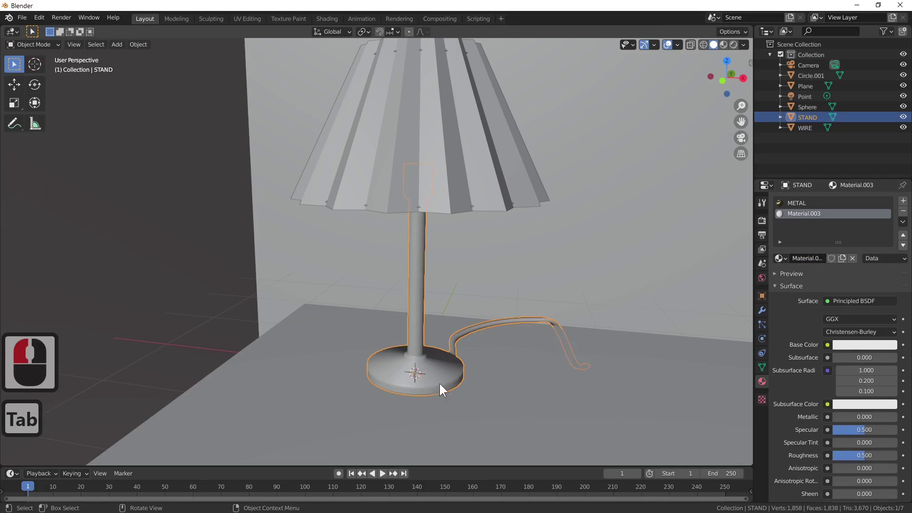
Preview the lamp and its cord in rendered viewport shading, and render the scene through the camera.
left_click(732, 45)
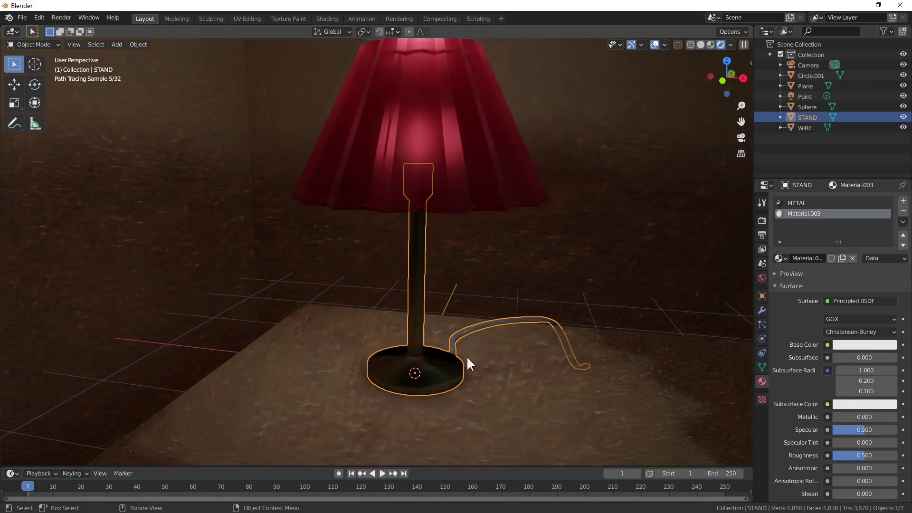
scroll(416, 271, "down", 1)
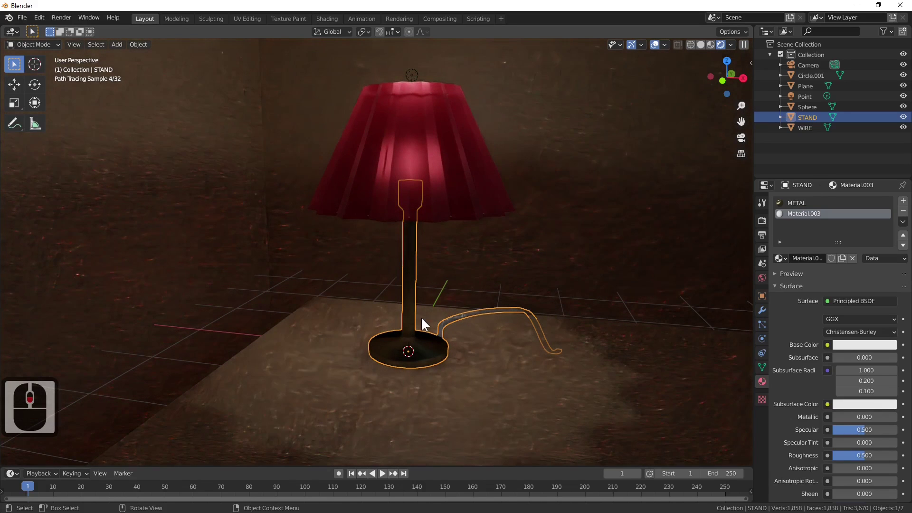
key("F12")
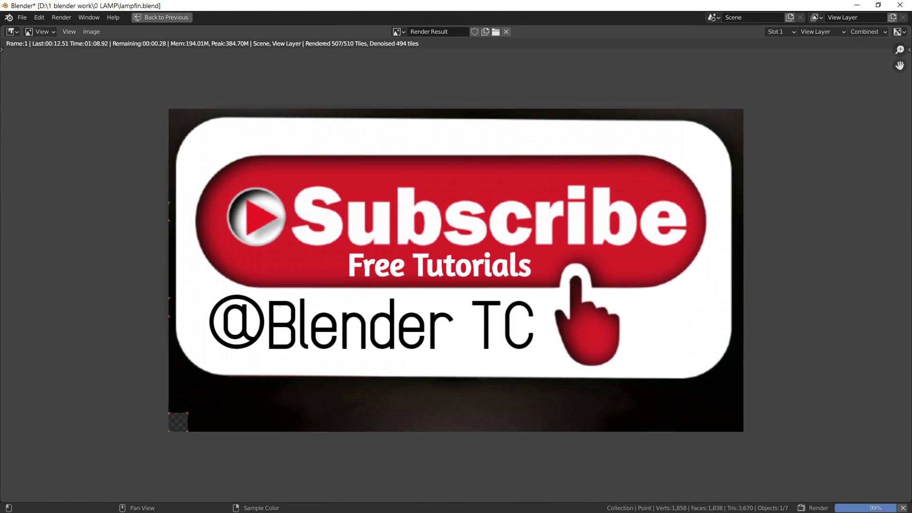
key("Escape")
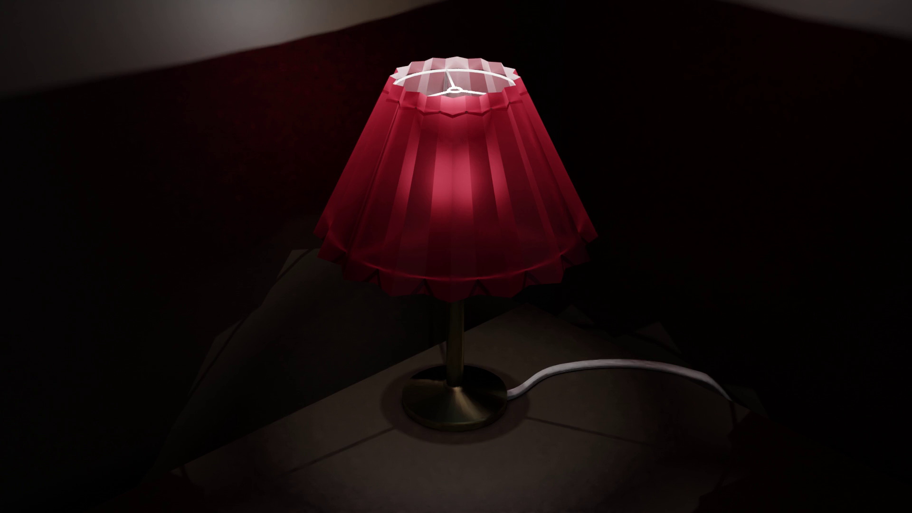
Render the scene once more and examine the finished image of the lamp with its cord.
key("F12")
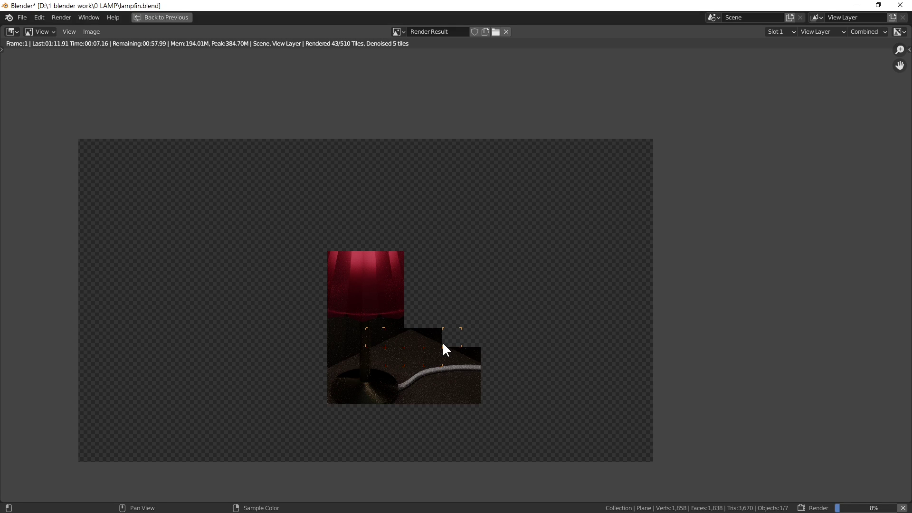
scroll(417, 326, "up", 3)
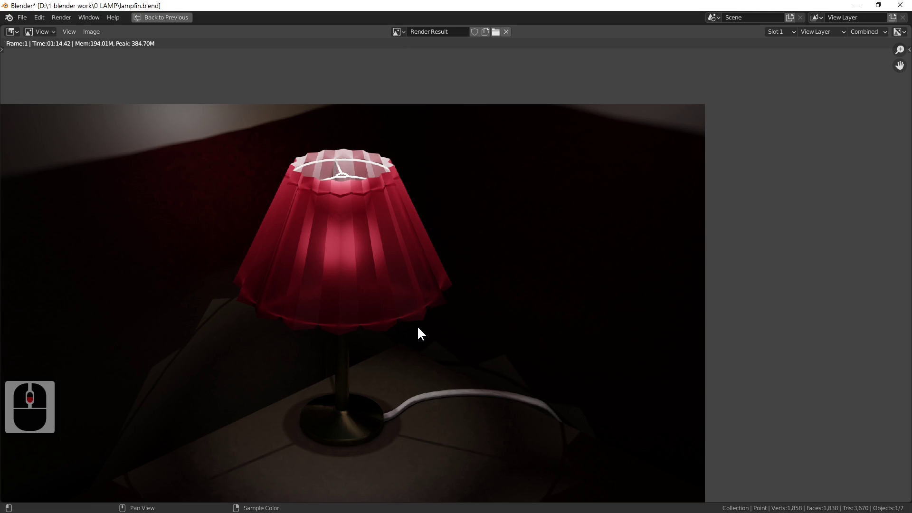